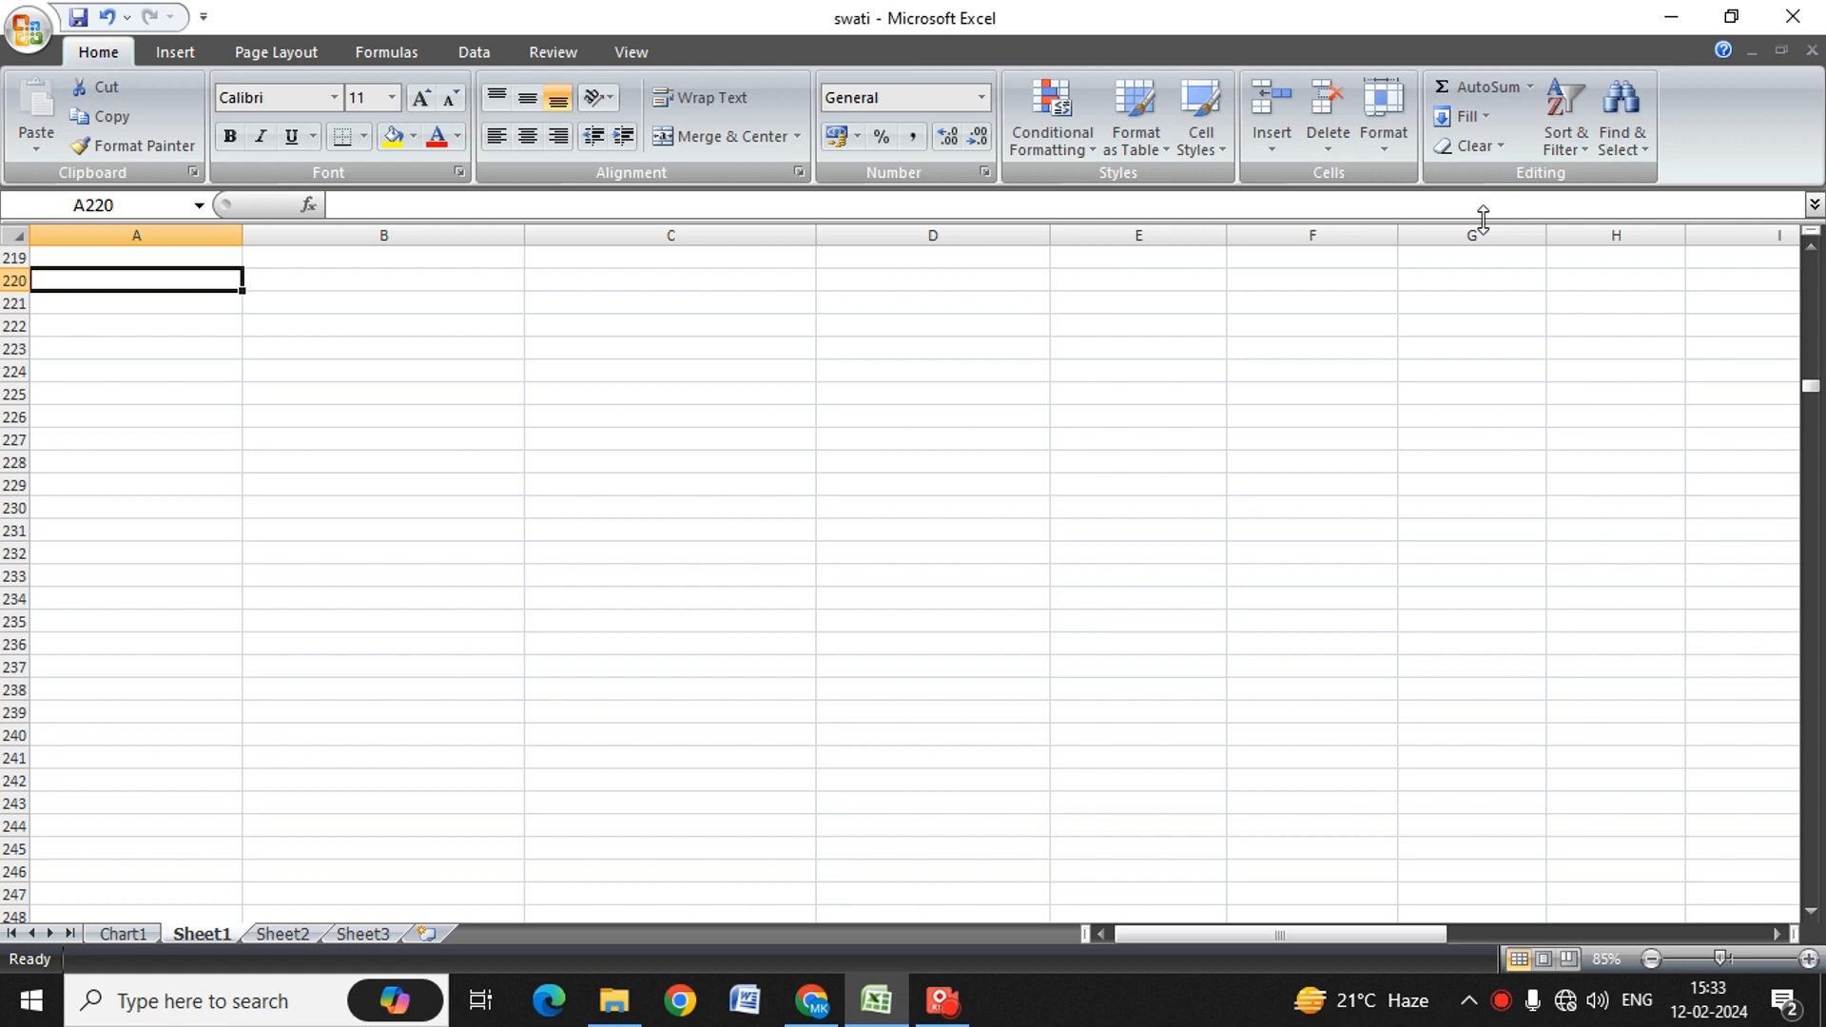
# Step: Merge and center the cell range B222:G227 into a single title block
pyautogui.press('Up')
pyautogui.press('Down')
pyautogui.press('Down')
pyautogui.press('Down')
pyautogui.press('Down')
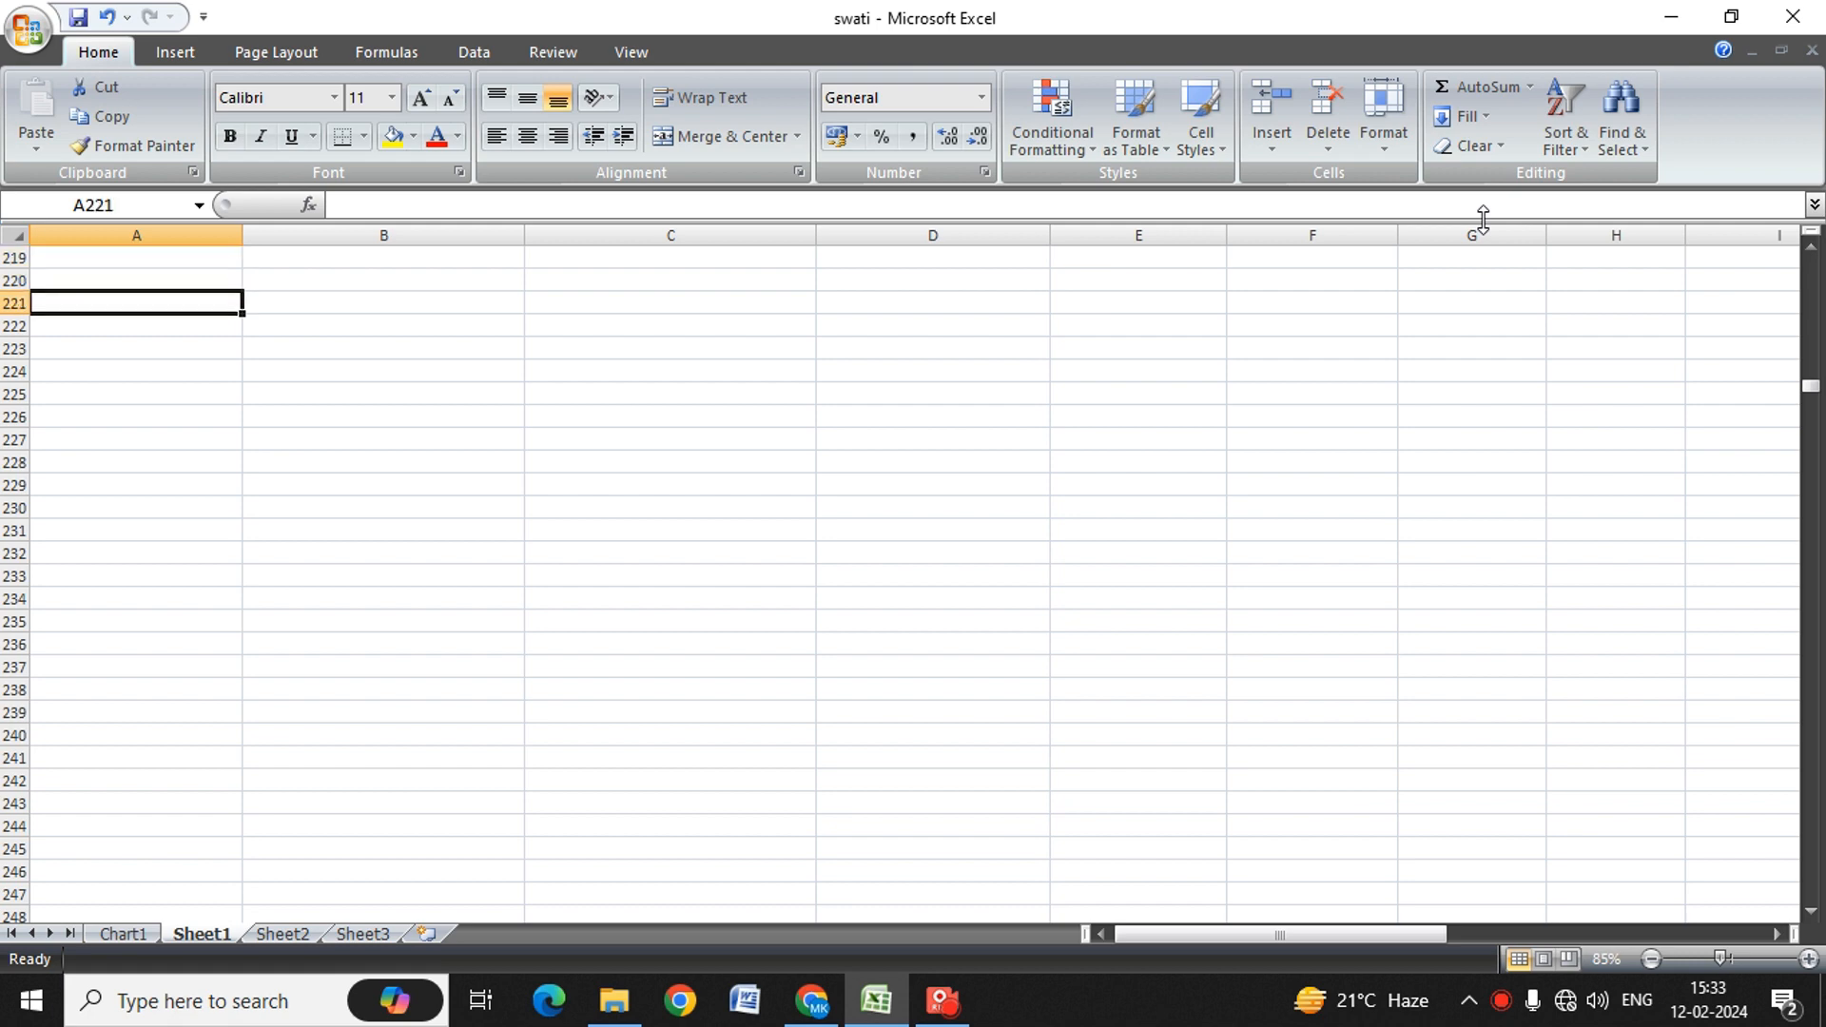
pyautogui.press('Right')
pyautogui.press('Up')
pyautogui.hotkey('shift', 'Down')
pyautogui.hotkey('shift', 'Down')
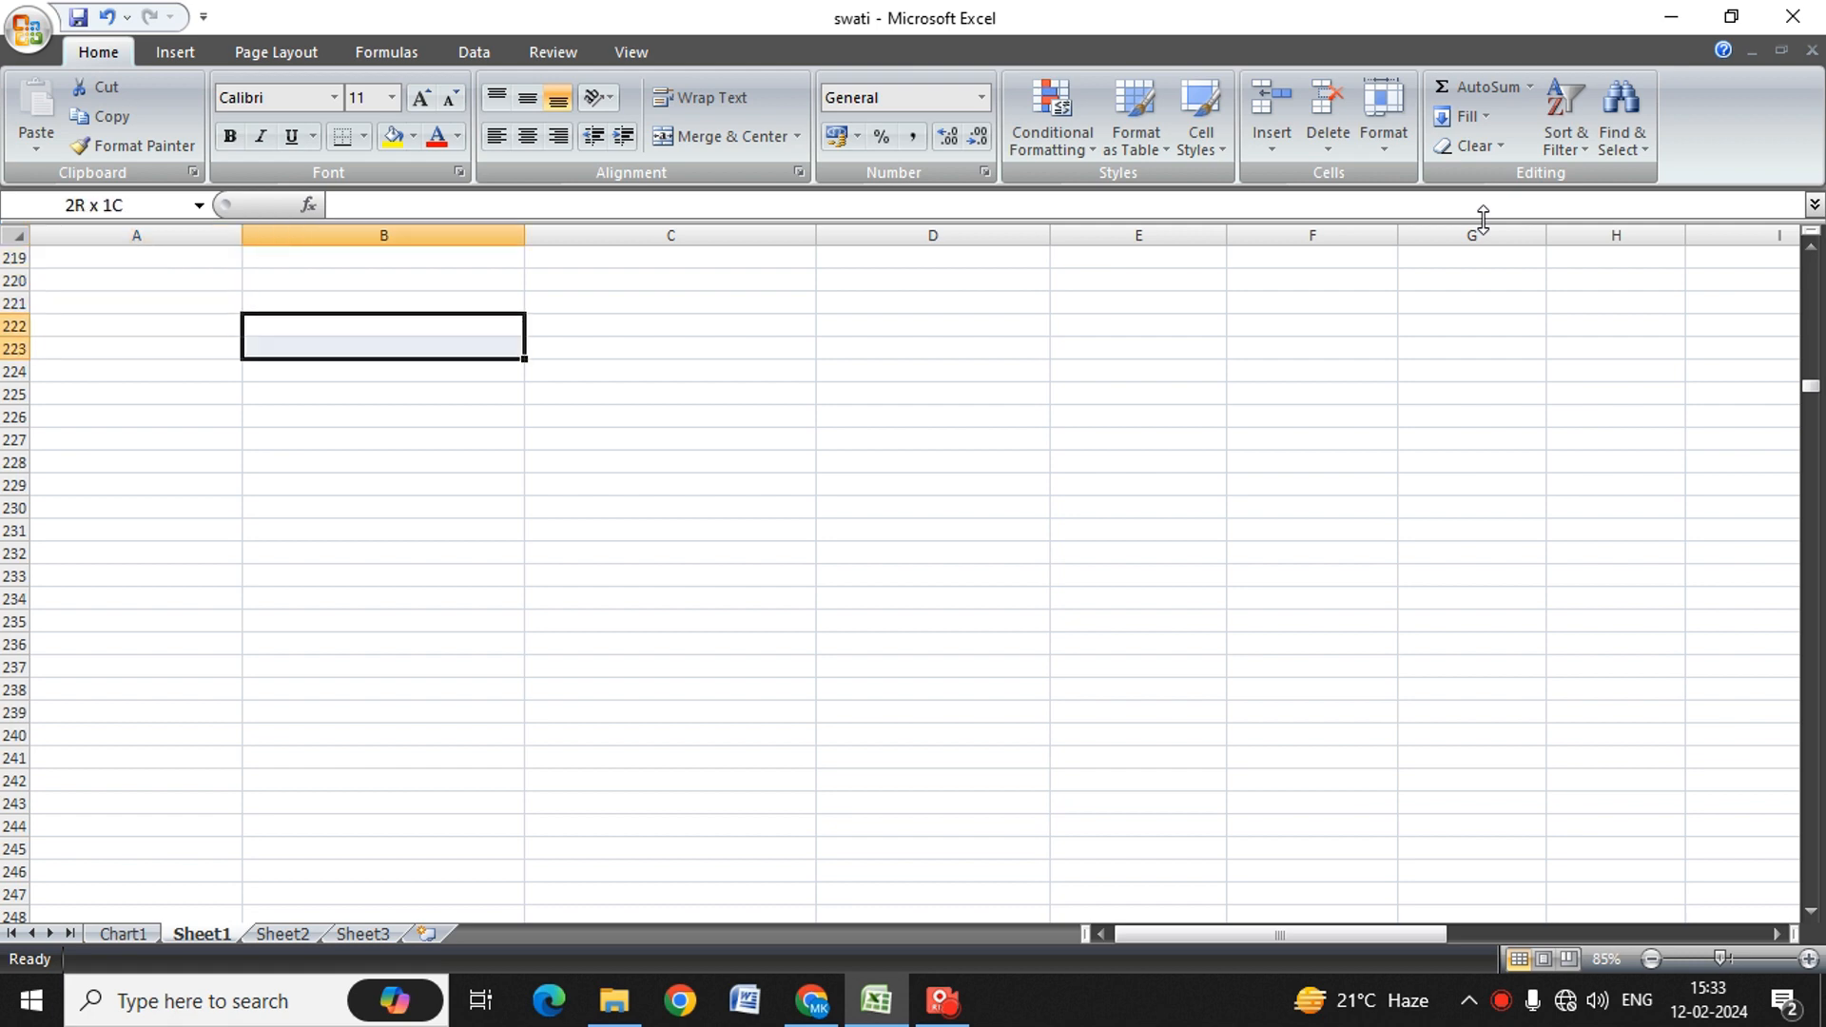
pyautogui.hotkey('shift', 'Down')
pyautogui.hotkey('shift', 'Down')
pyautogui.hotkey('shift', 'Down')
pyautogui.hotkey('shift', 'Right')
pyautogui.hotkey('shift', 'Right')
pyautogui.hotkey('shift', 'Right')
pyautogui.hotkey('shift', 'Right')
pyautogui.hotkey('shift', 'Right')
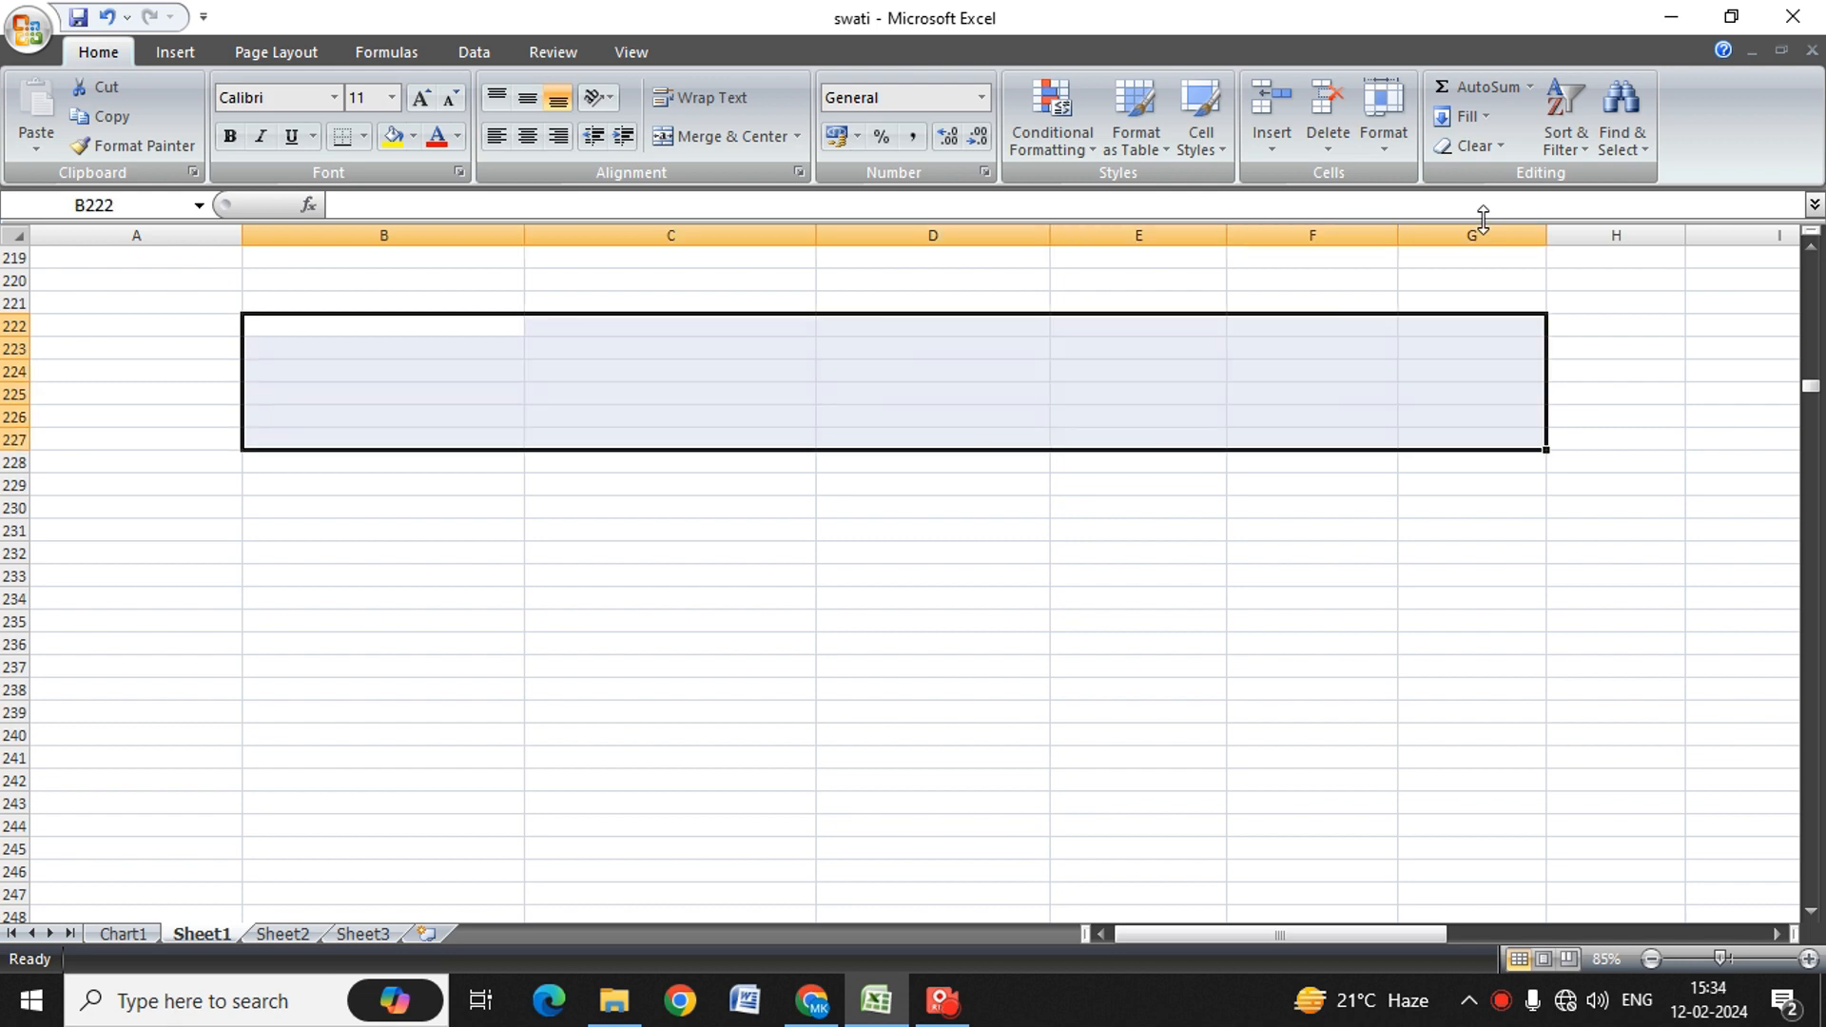
pyautogui.press('alt')
pyautogui.press('h')
pyautogui.press('m')
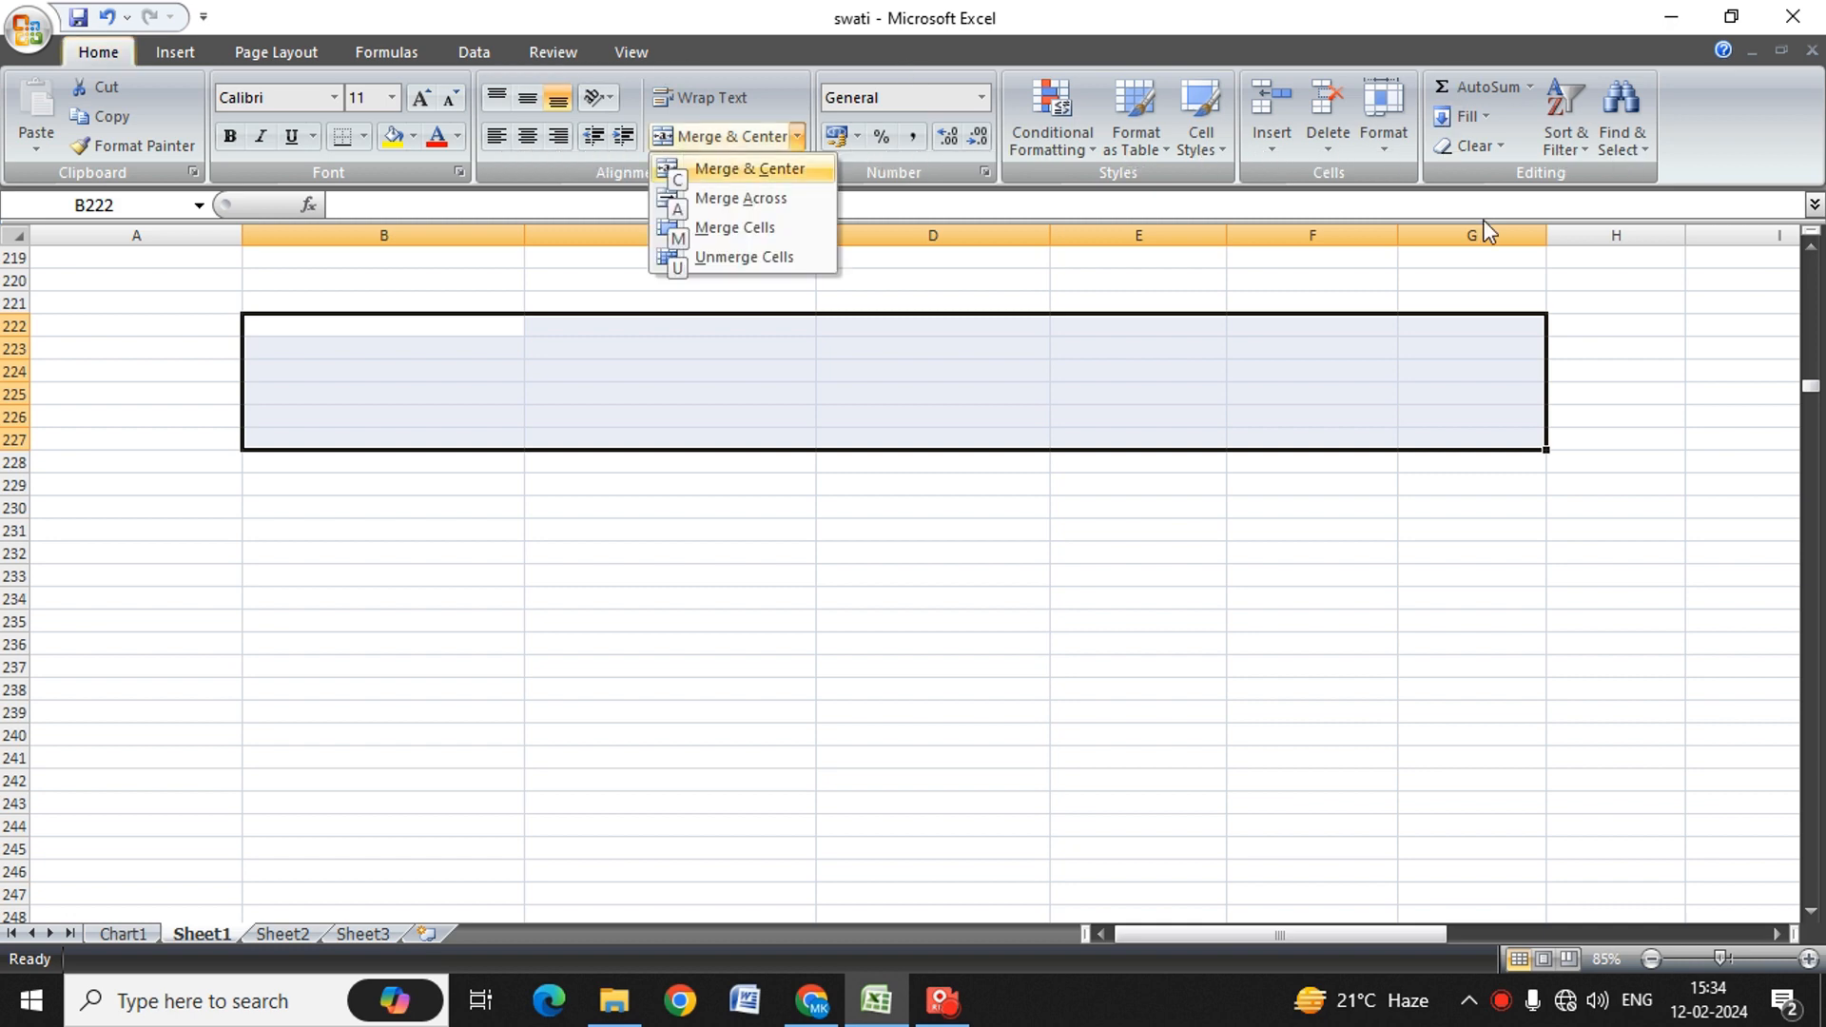
pyautogui.press('c')
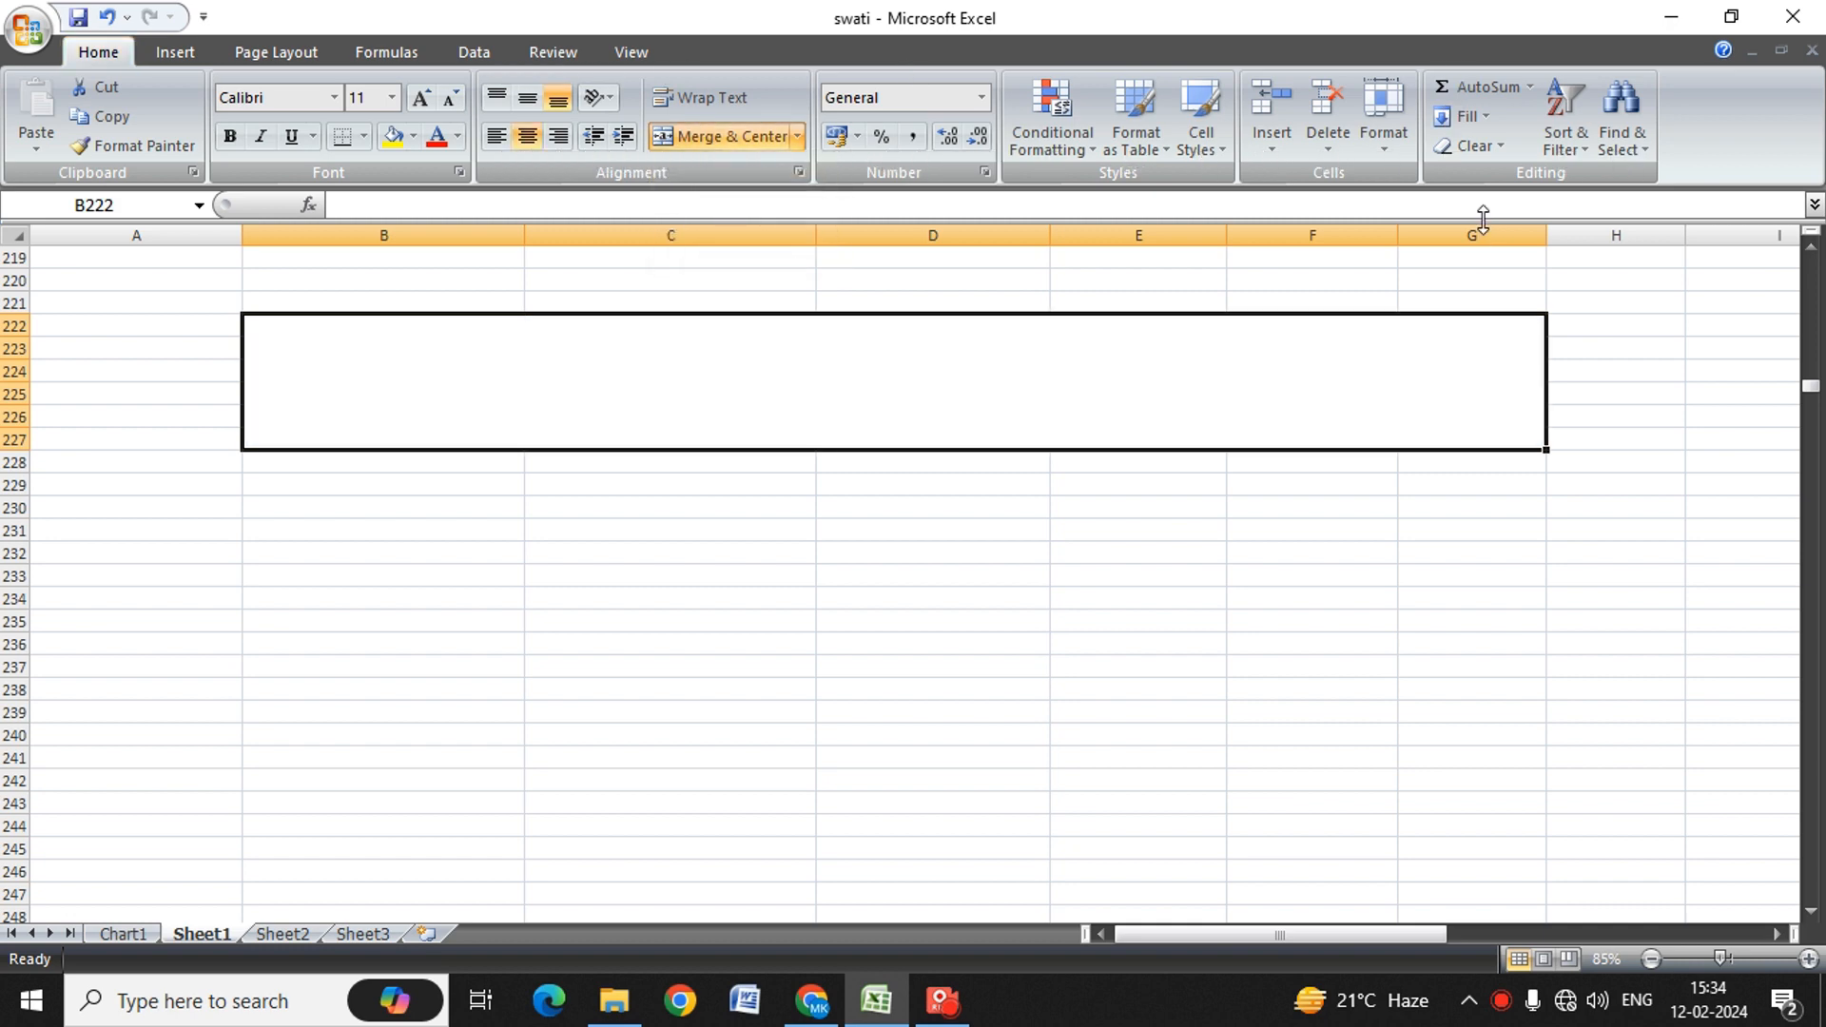
# Step: Enter the title DATE OF BIRTH in the merged block B222:G227
pyautogui.write('DATE OF ')
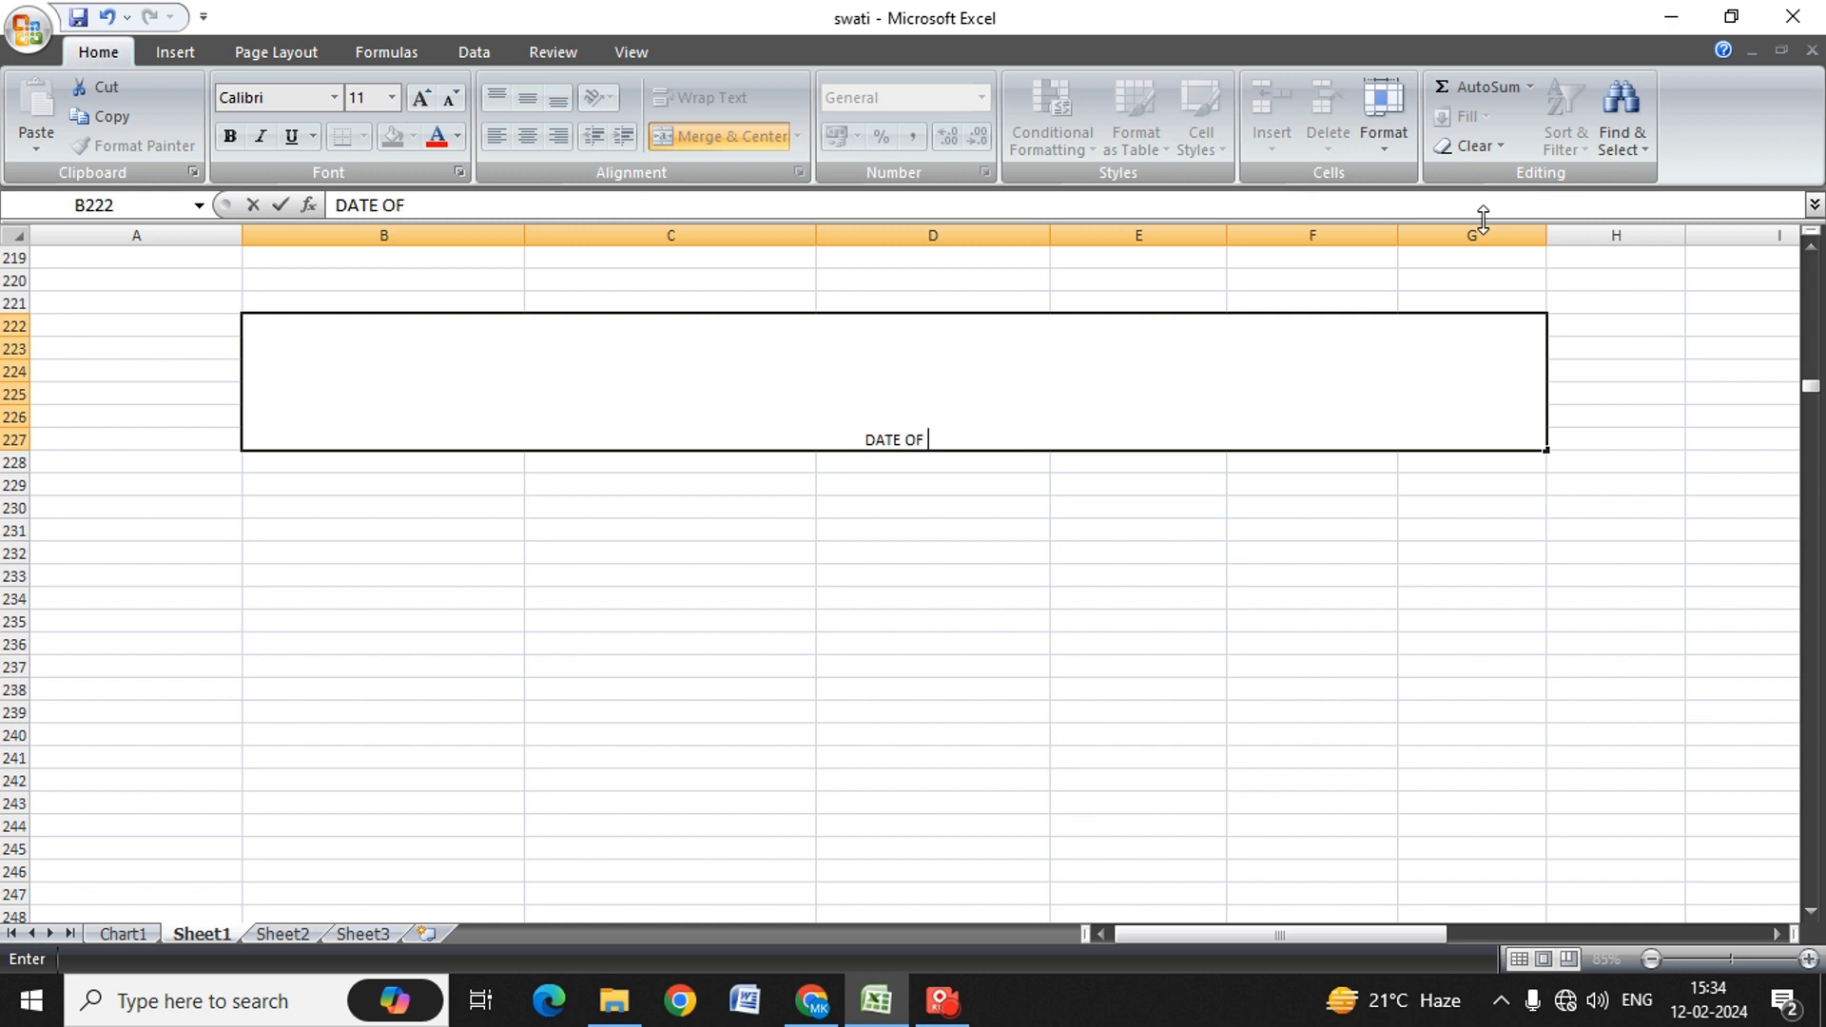
pyautogui.write('BIRTH')
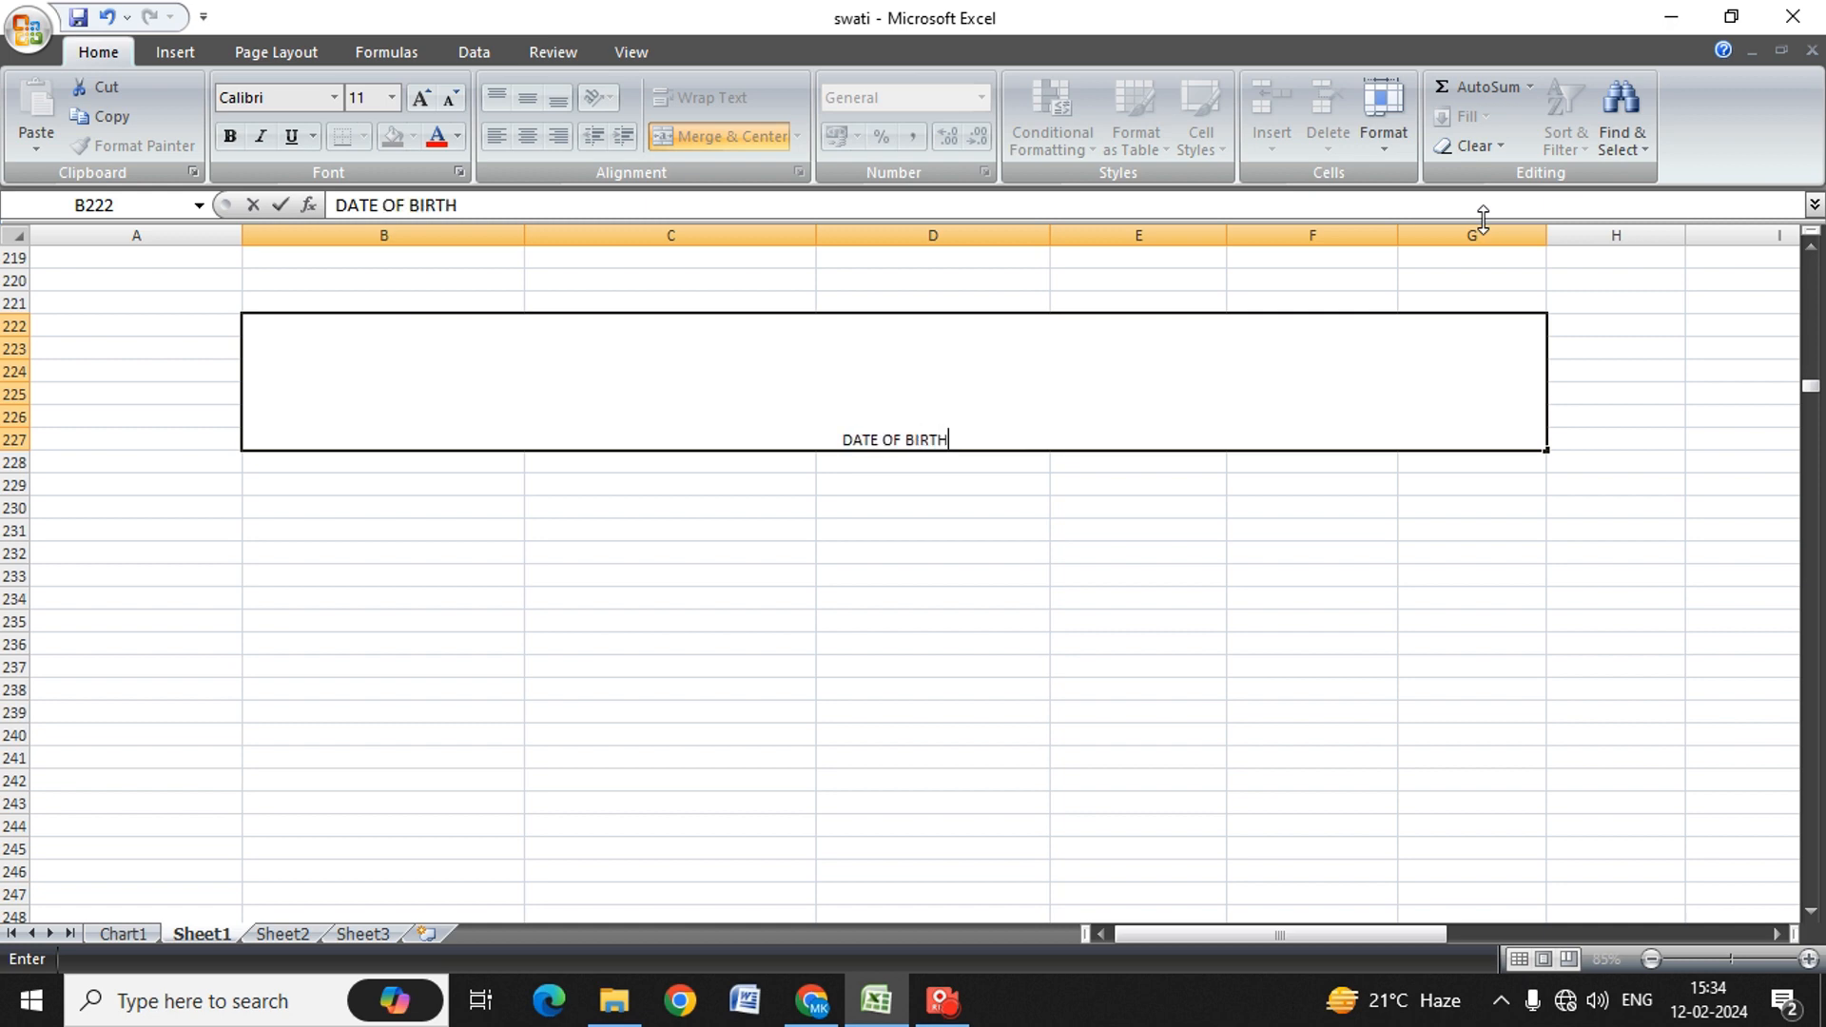
pyautogui.press('Return')
pyautogui.press('Up')
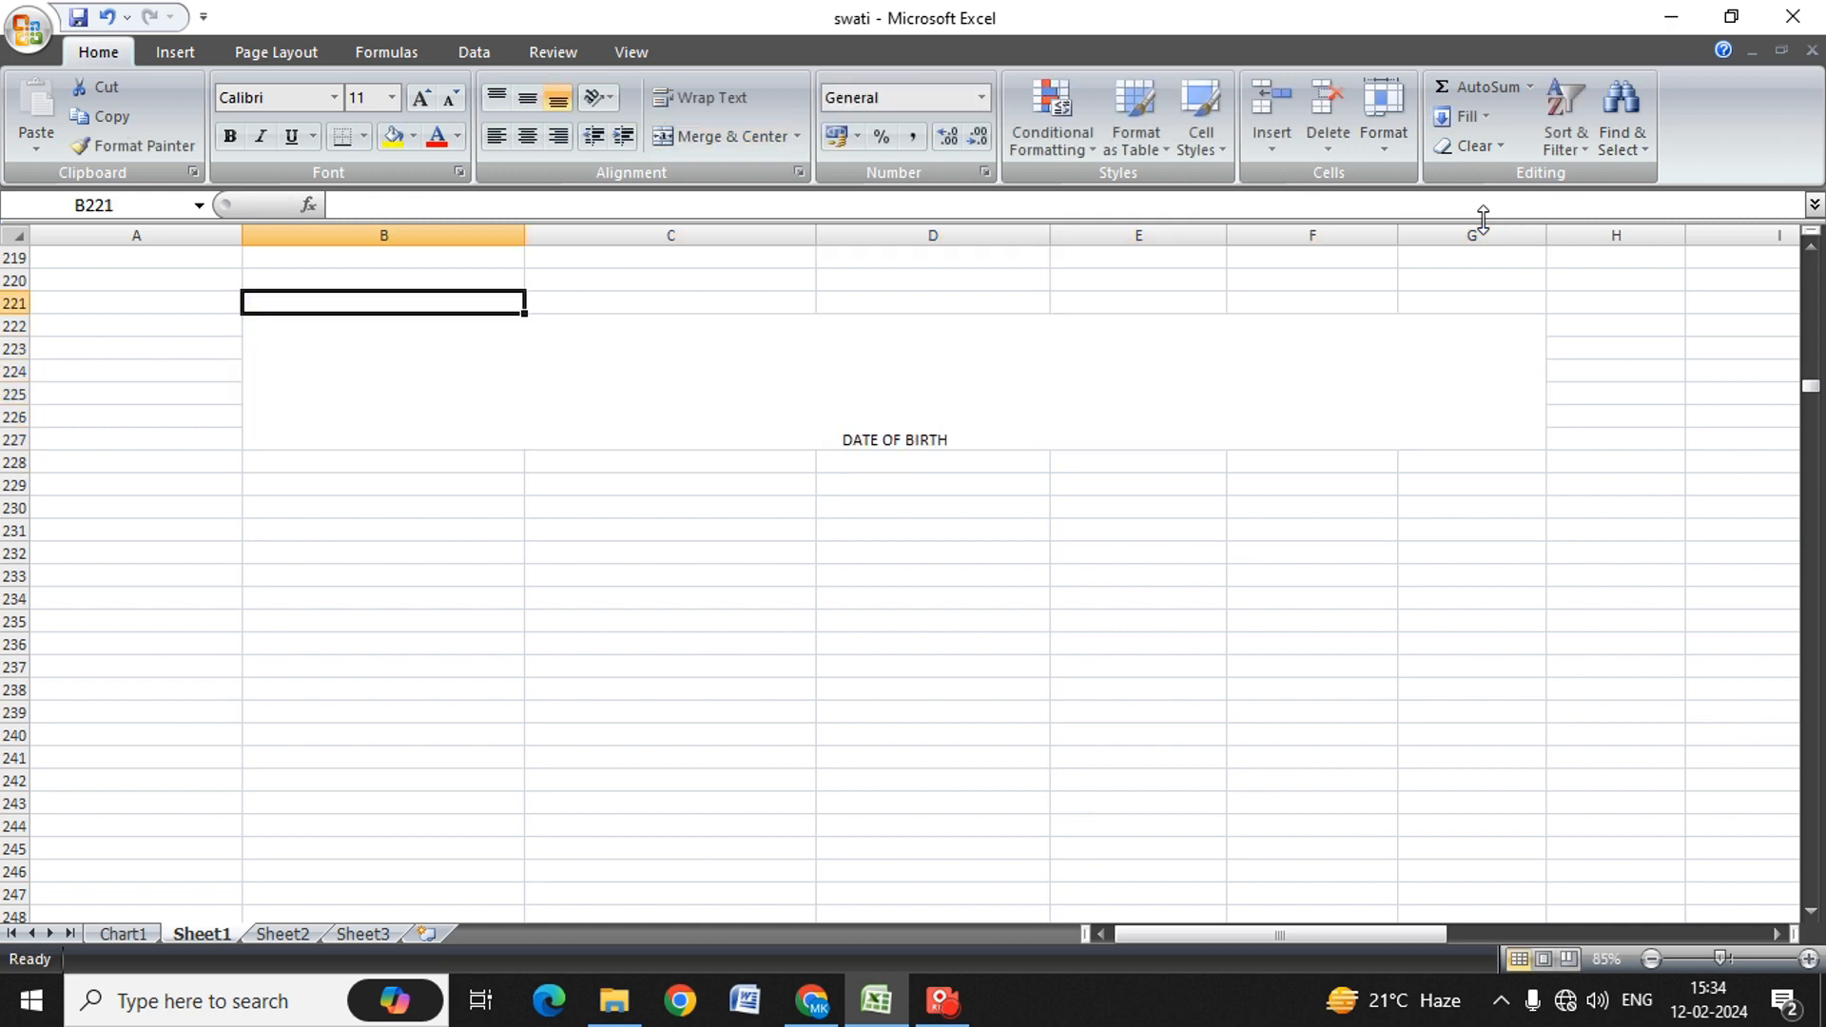
pyautogui.press('Up')
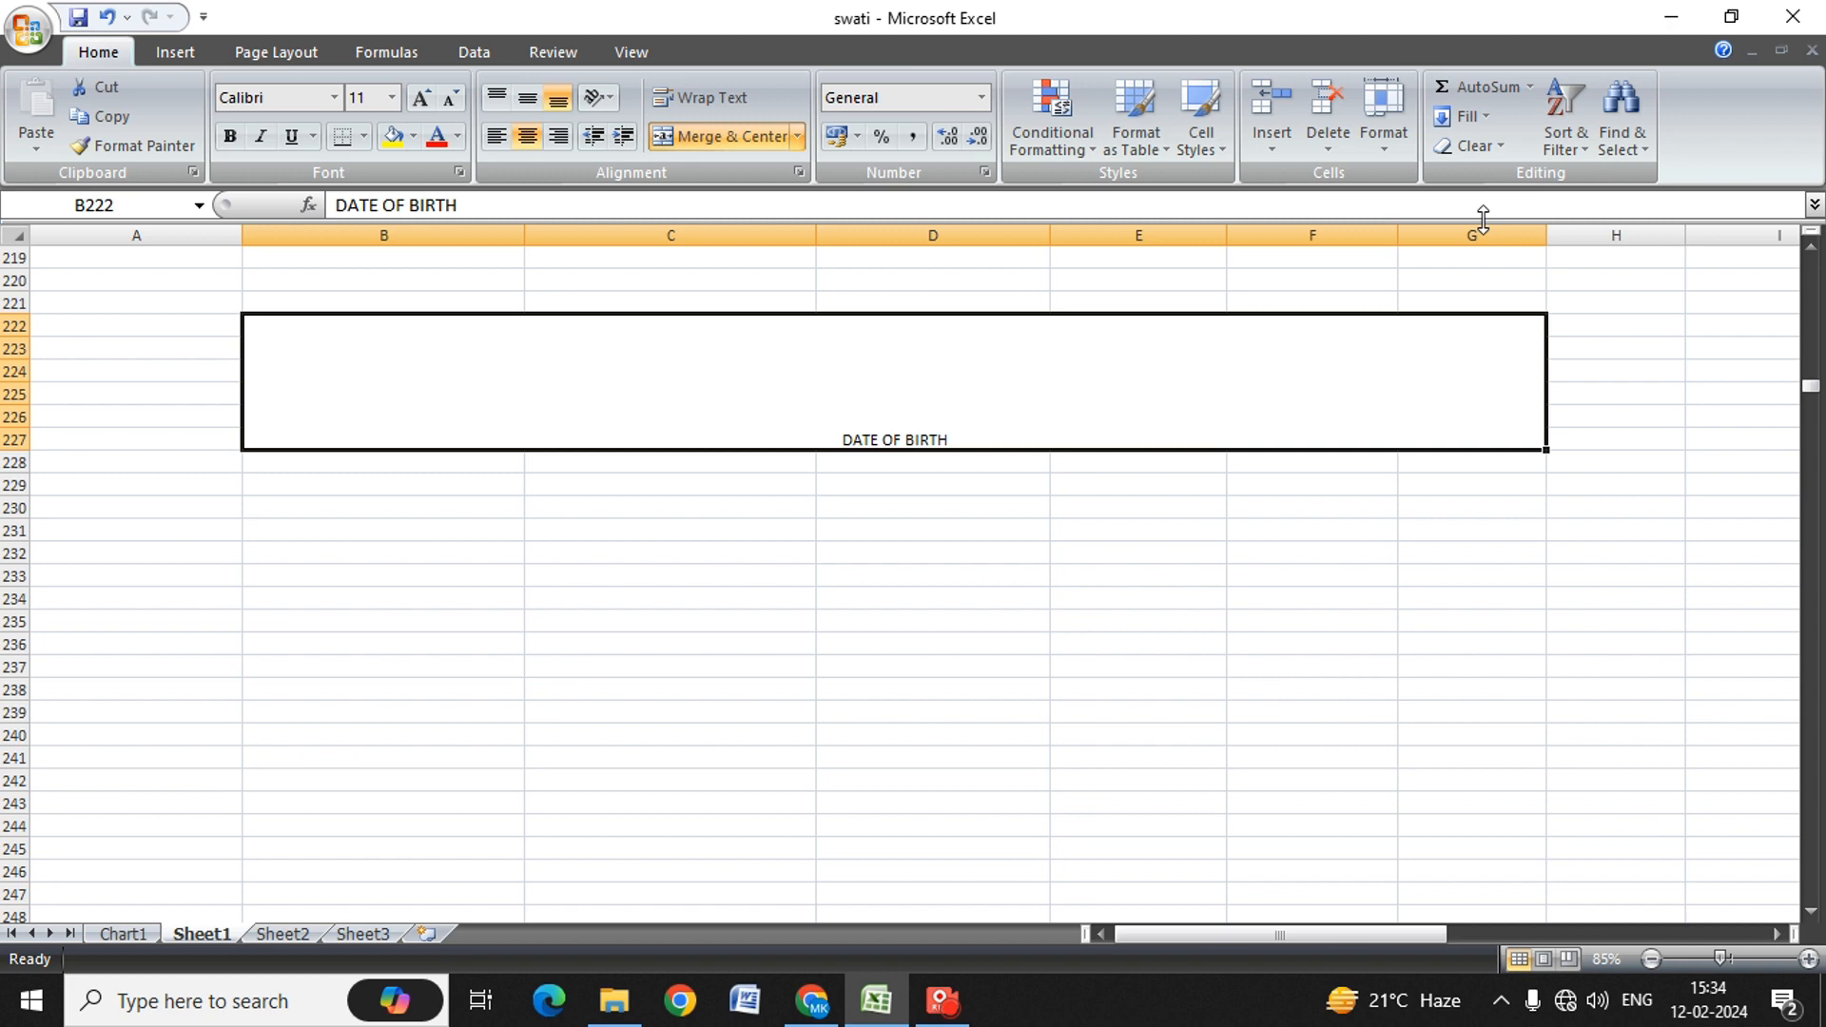
# Step: Set the font size of the DATE OF BIRTH title to 72
pyautogui.press('alt')
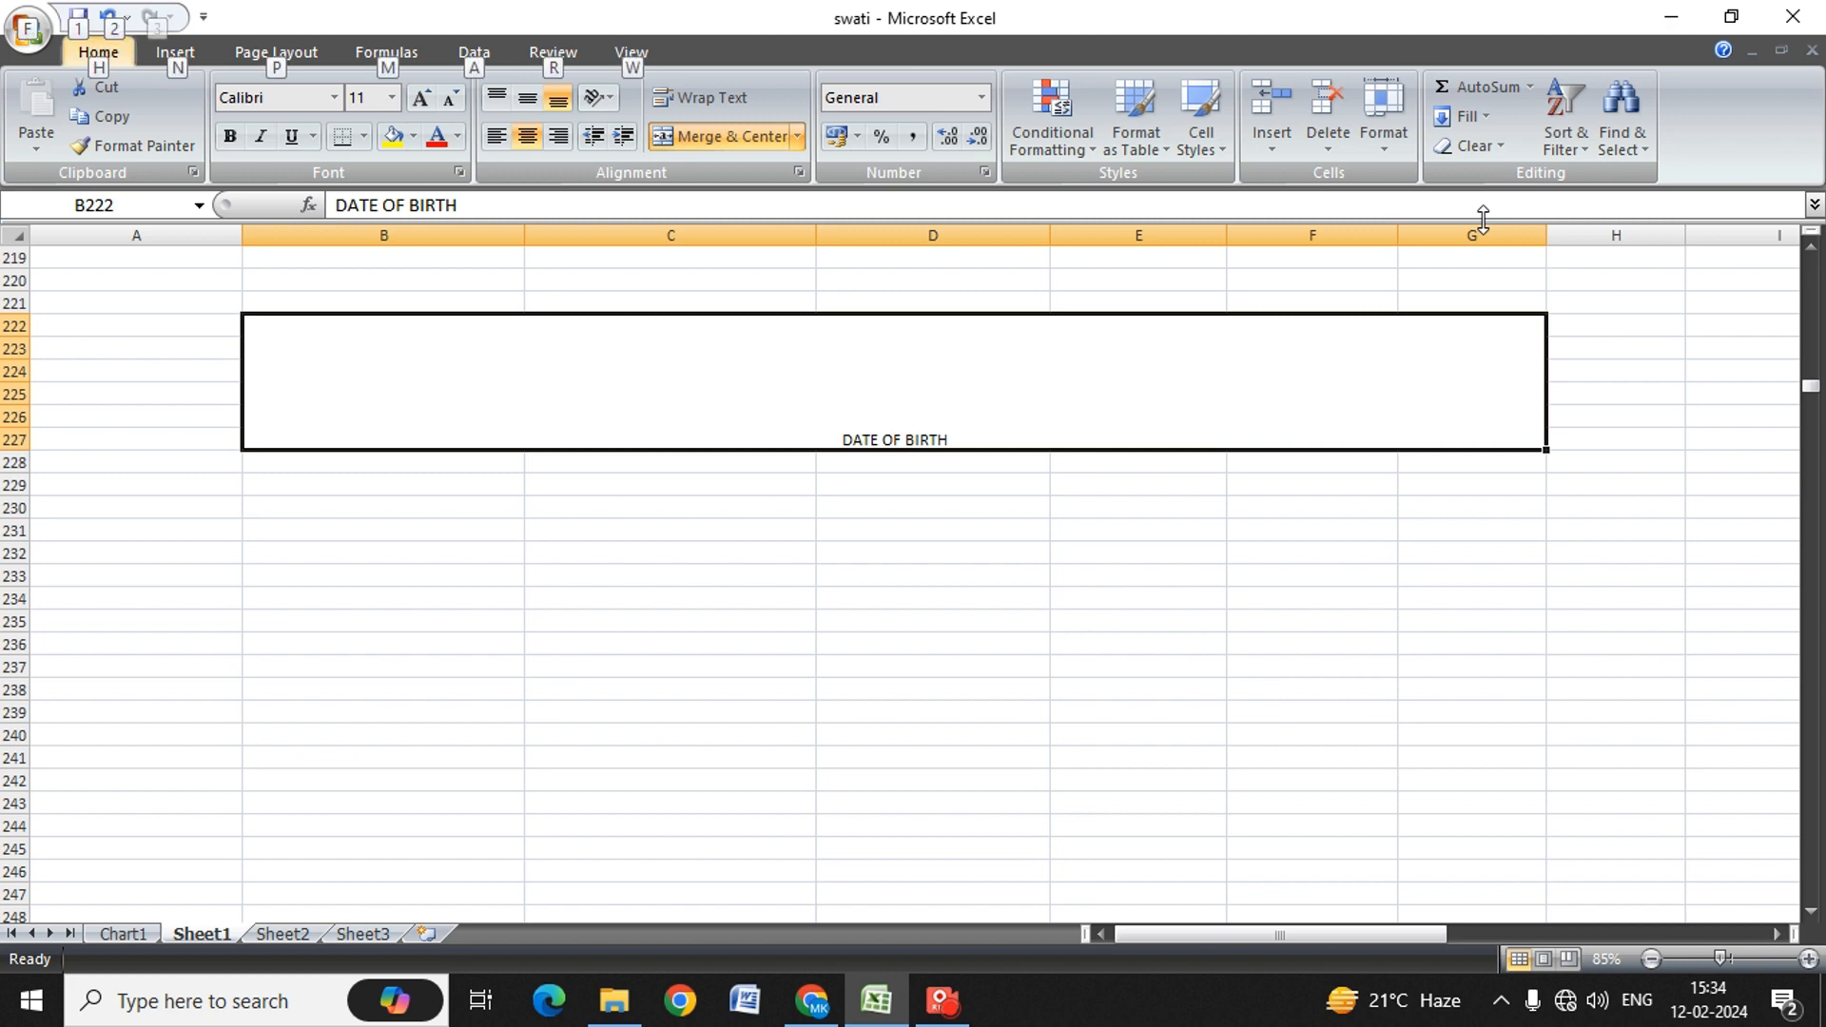
pyautogui.press('h')
pyautogui.press('f')
pyautogui.press('s')
pyautogui.hotkey('alt', 'Down')
pyautogui.press('Down')
pyautogui.press('Down')
pyautogui.press('Down')
pyautogui.press('Down')
pyautogui.press('Down')
pyautogui.press('Down')
pyautogui.press('Down')
pyautogui.press('Down')
pyautogui.press('Down')
pyautogui.press('Down')
pyautogui.press('Down')
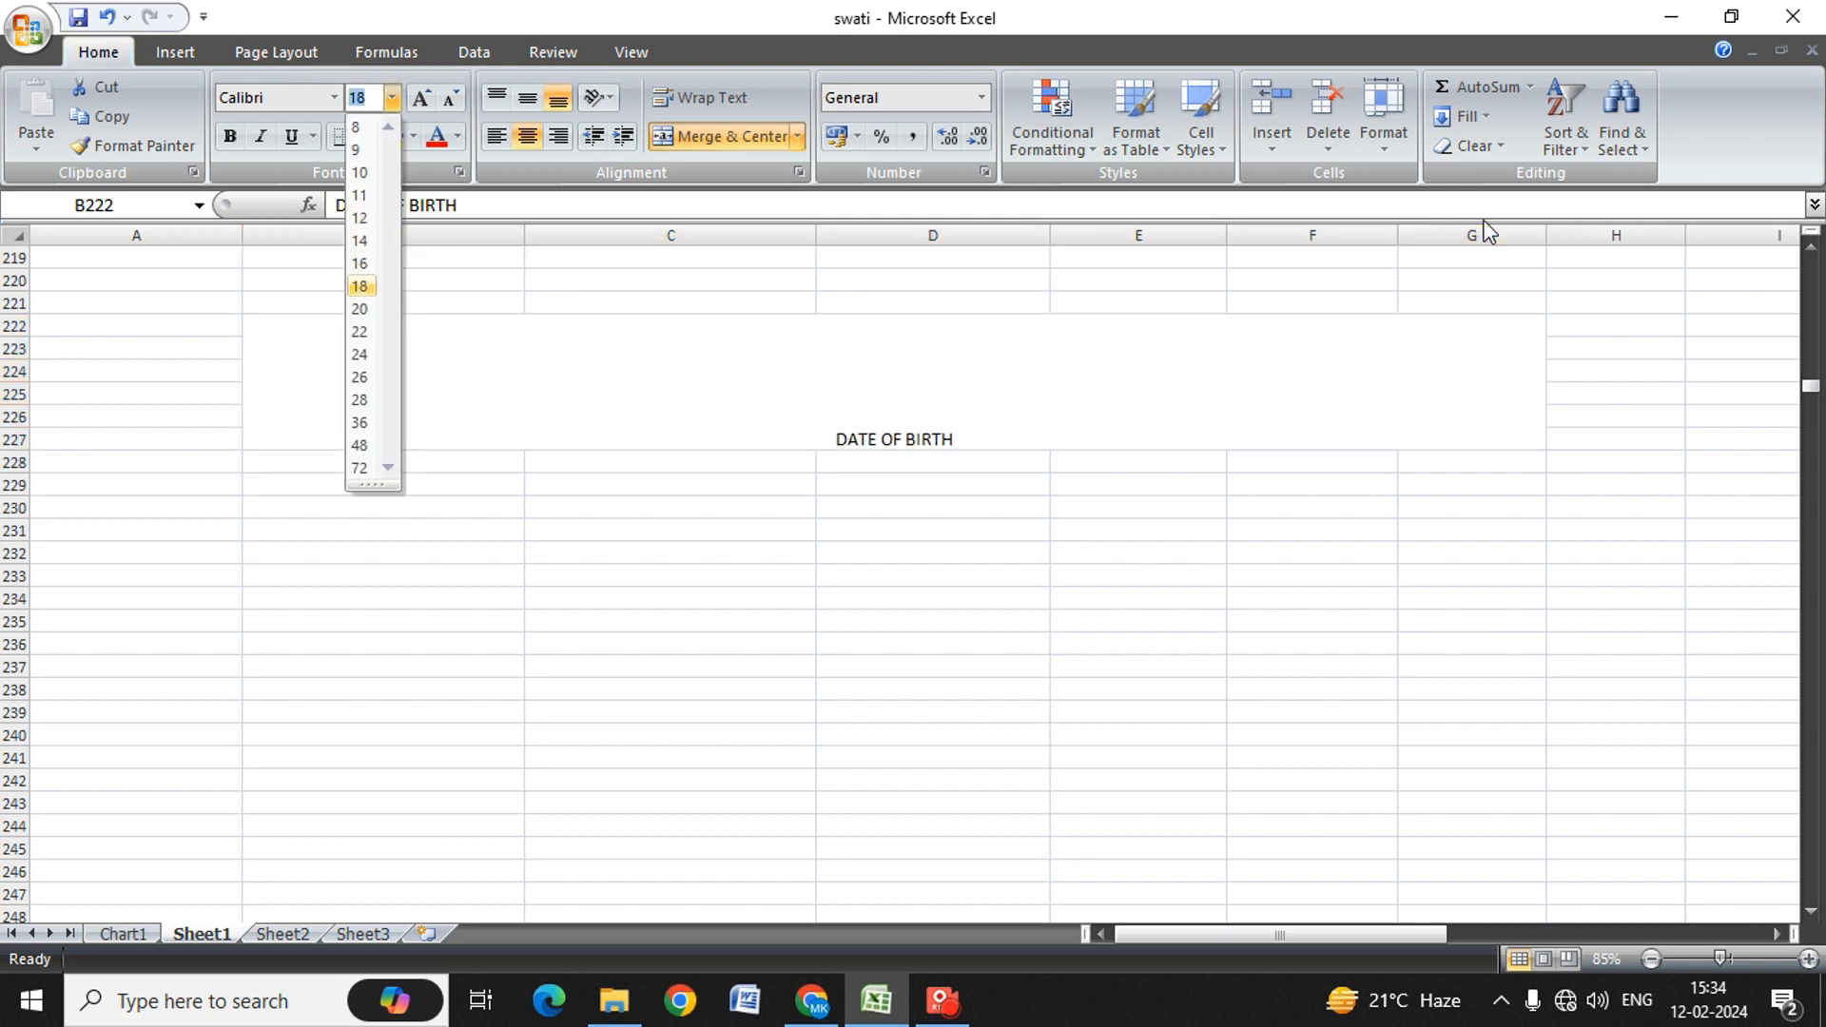
pyautogui.press('Down')
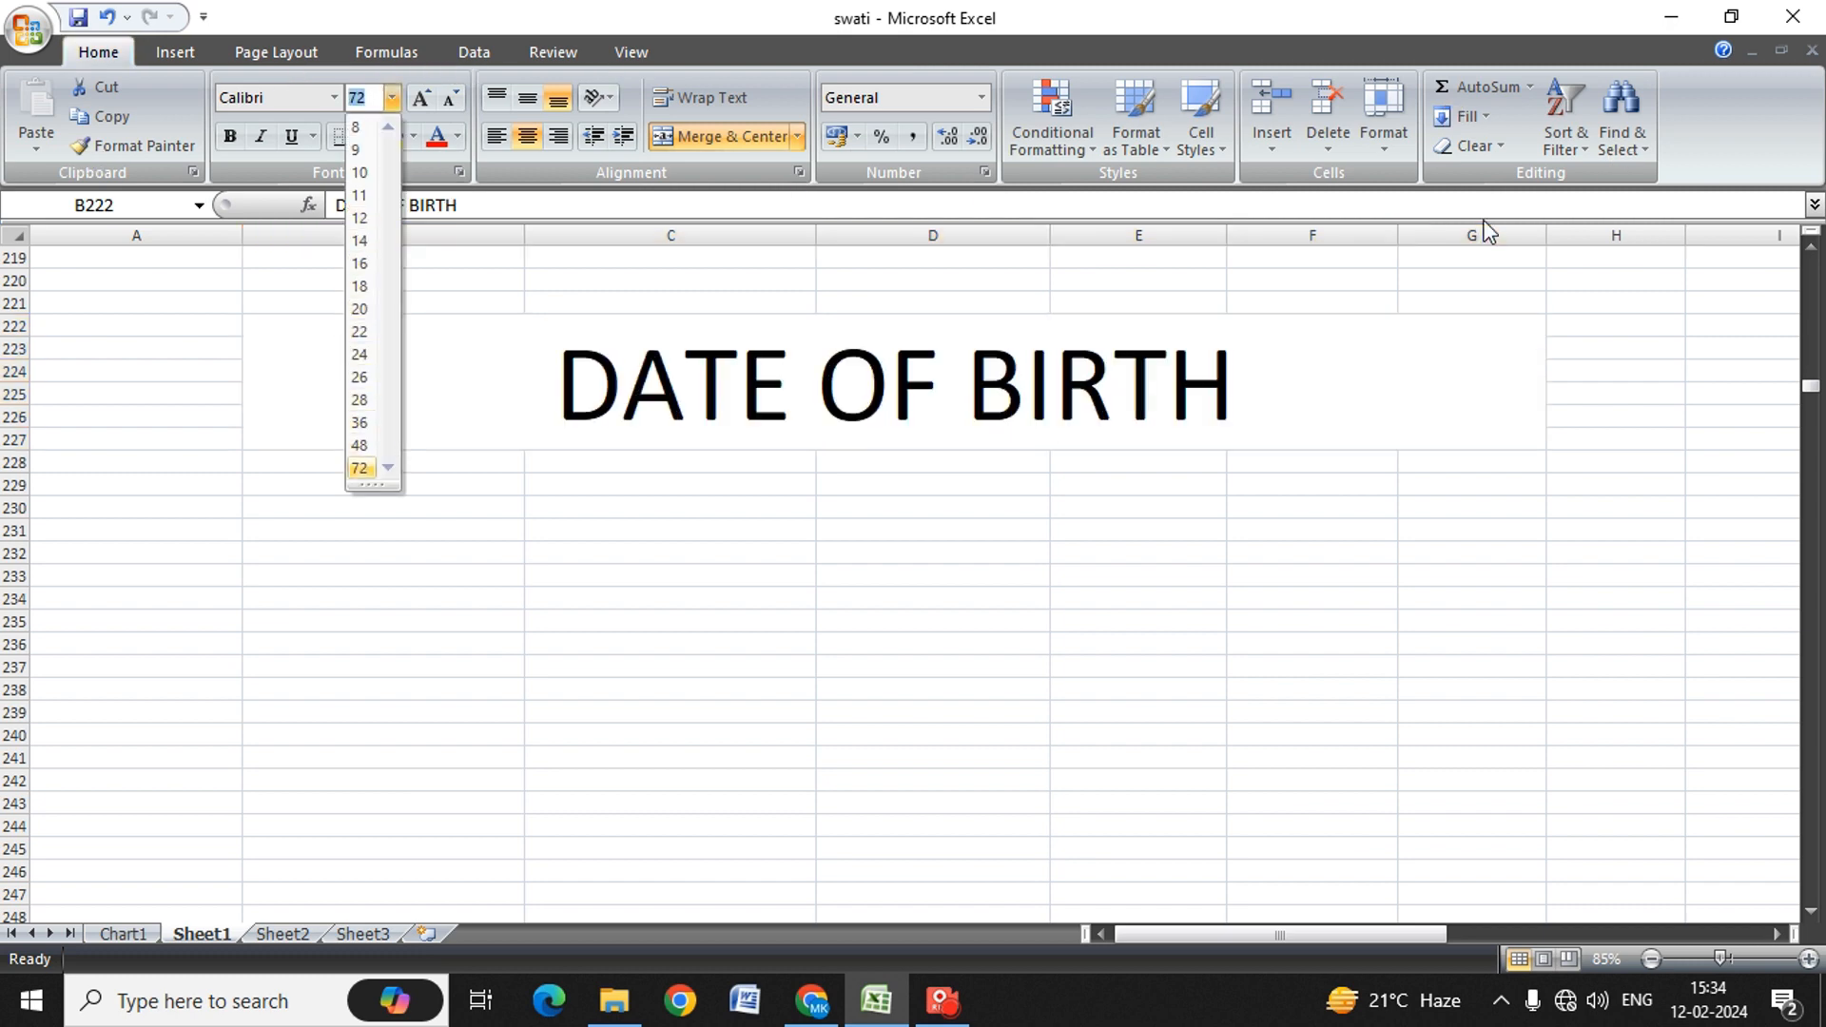
pyautogui.press('Return')
# Step: Change the font of the DATE OF BIRTH title to Bell MT
pyautogui.press('alt')
pyautogui.press('h')
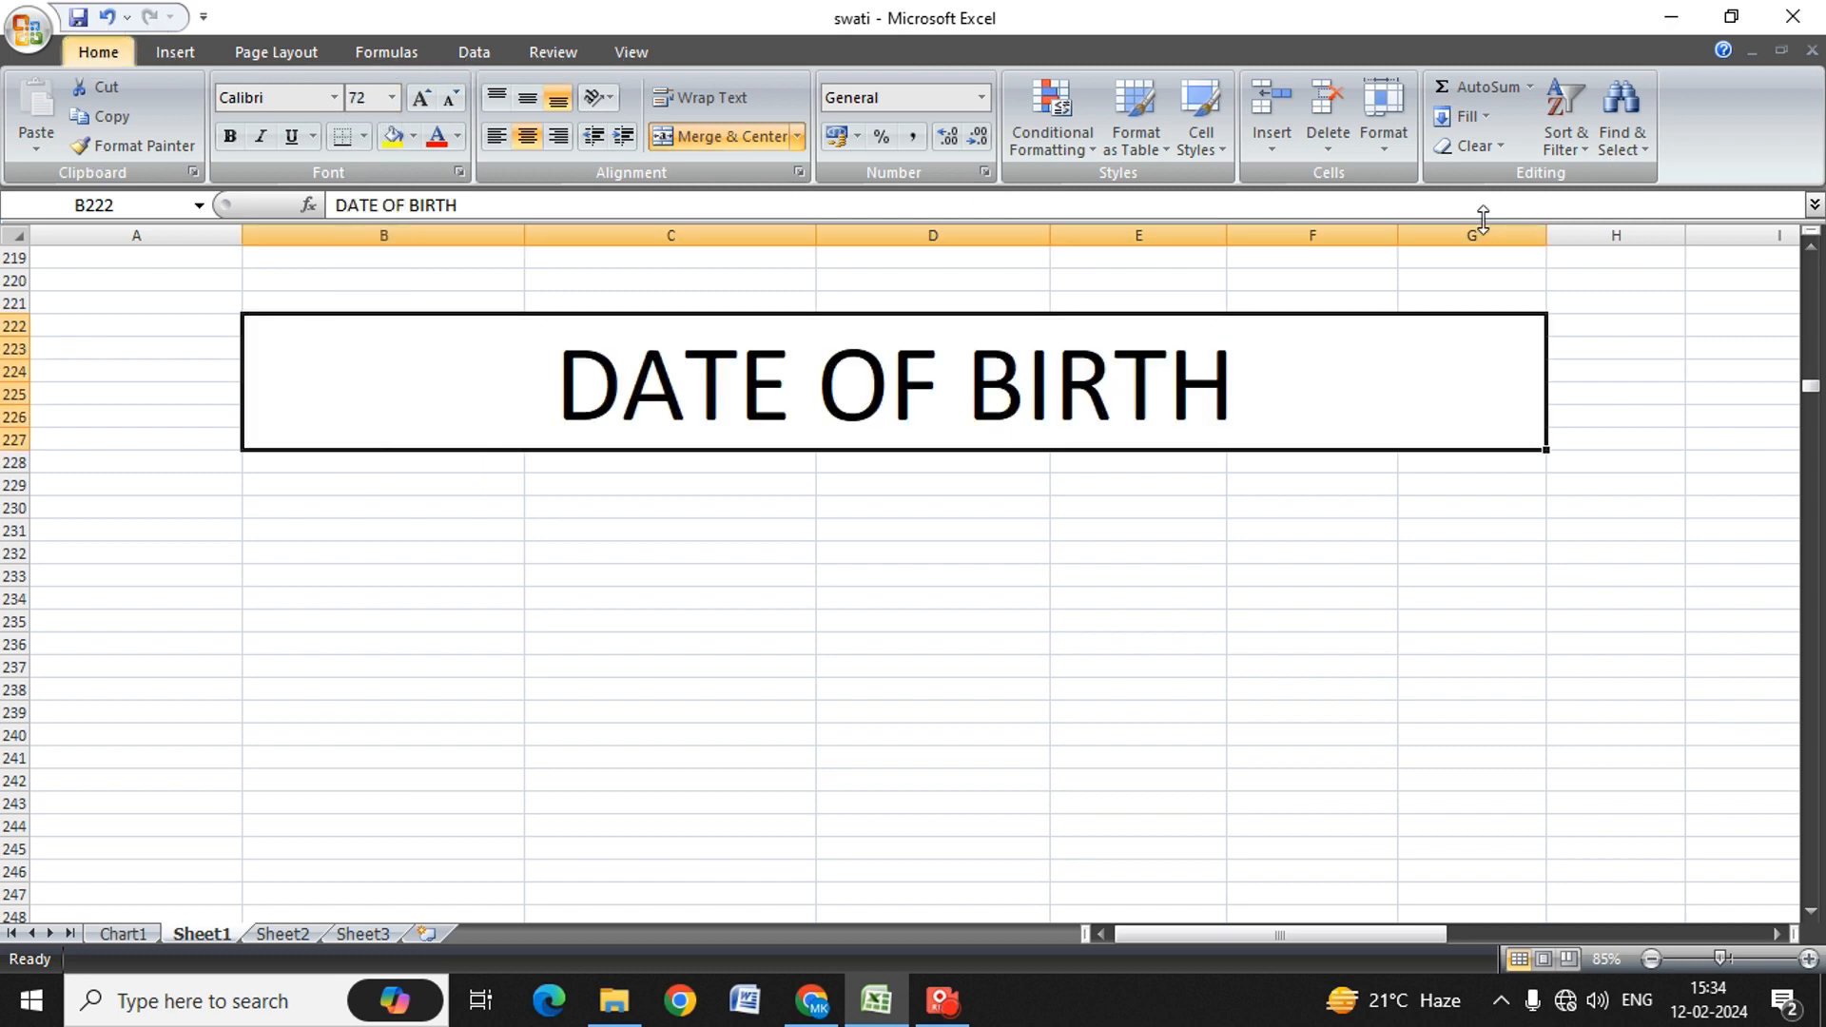
pyautogui.press('f')
pyautogui.press('f')
pyautogui.hotkey('alt', 'Down')
pyautogui.press('Down')
pyautogui.press('Down')
pyautogui.press('Down')
pyautogui.press('Down')
pyautogui.press('Down')
pyautogui.press('Down')
pyautogui.press('Down')
pyautogui.press('Down')
pyautogui.press('Down')
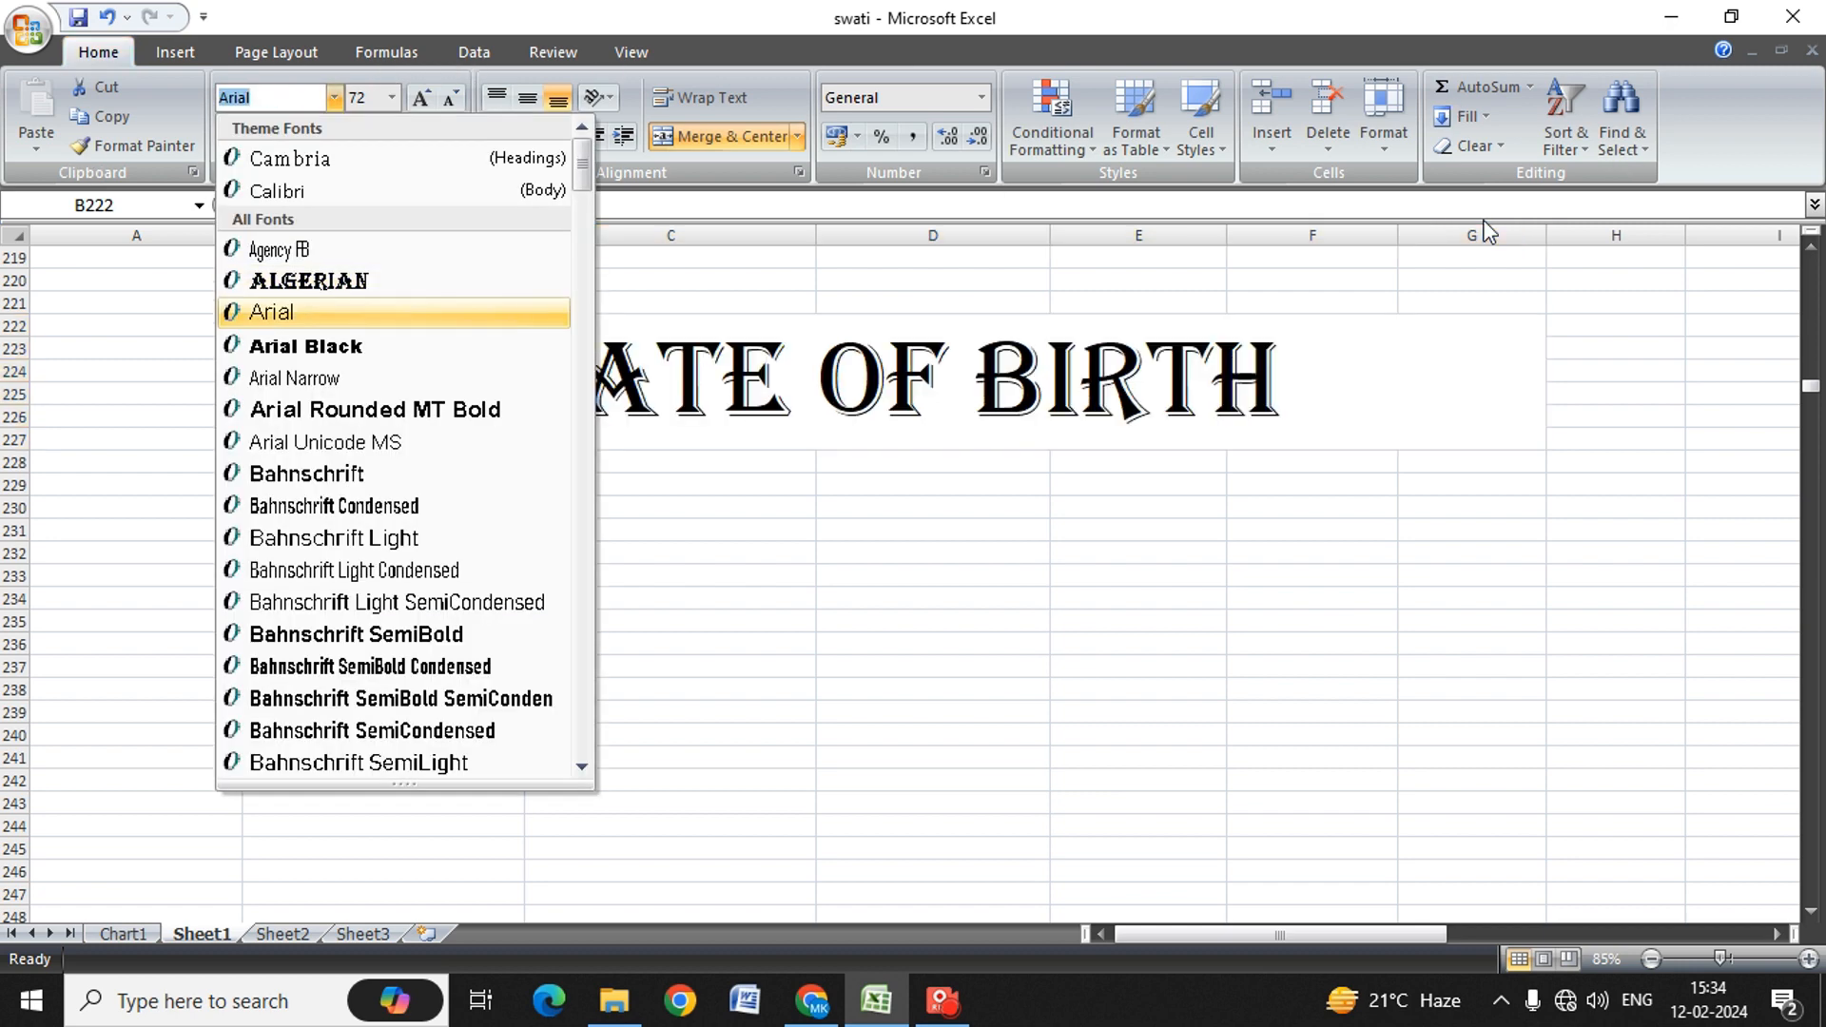
pyautogui.press('Down')
pyautogui.press('Down')
pyautogui.press('Down')
pyautogui.press('Down')
pyautogui.press('Down')
pyautogui.press('Down')
pyautogui.press('Down')
pyautogui.press('Down')
pyautogui.press('Down')
pyautogui.press('Down')
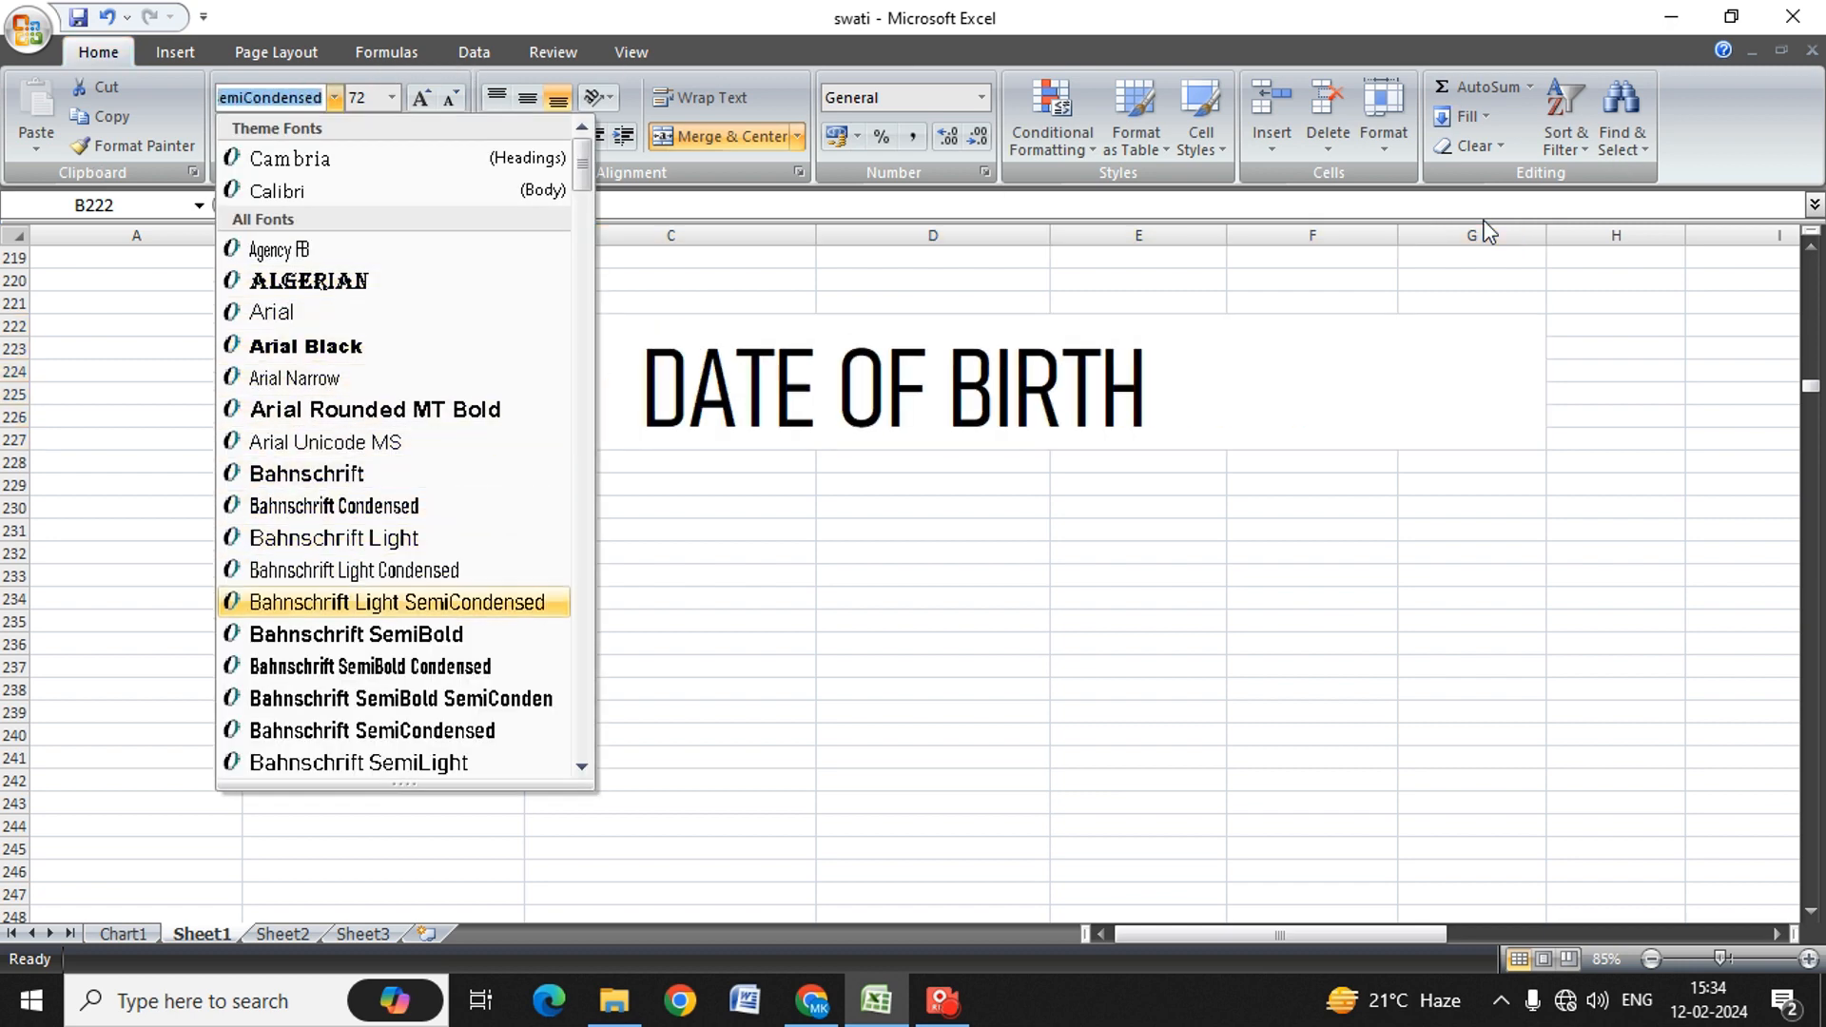
pyautogui.press('Down')
pyautogui.press('Down')
pyautogui.press('Down')
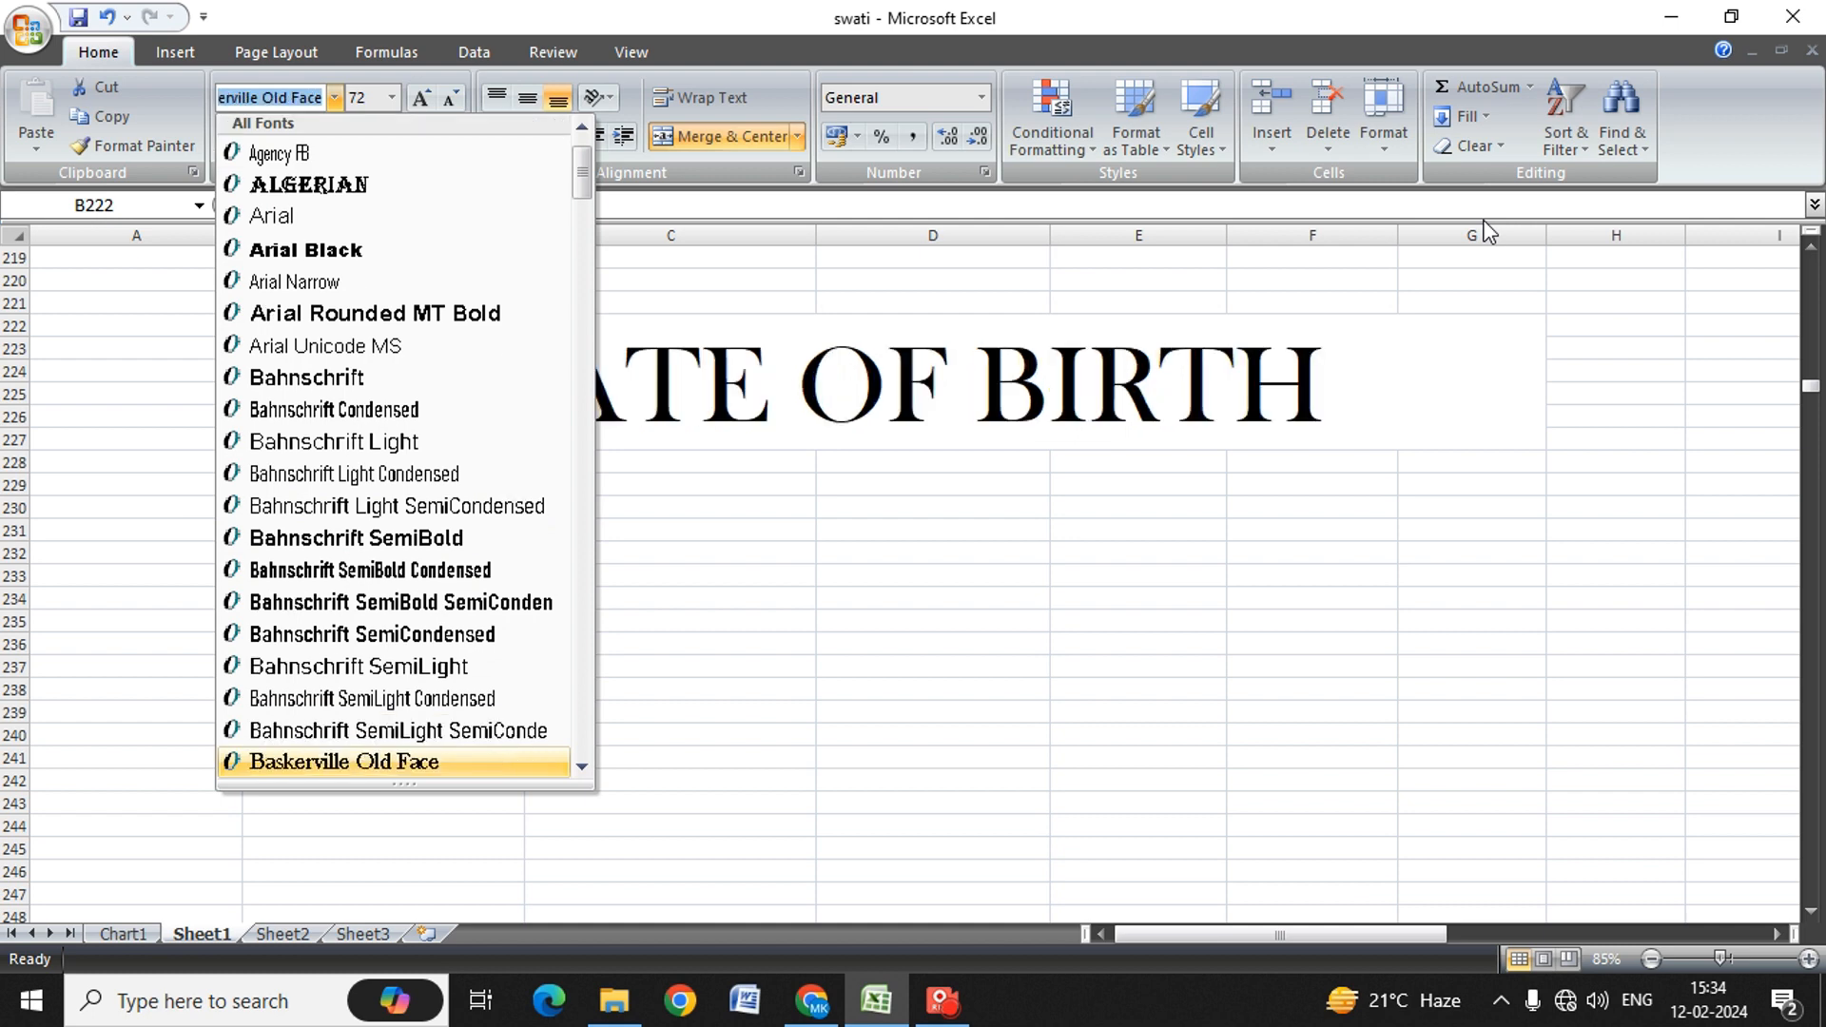
pyautogui.press('Up')
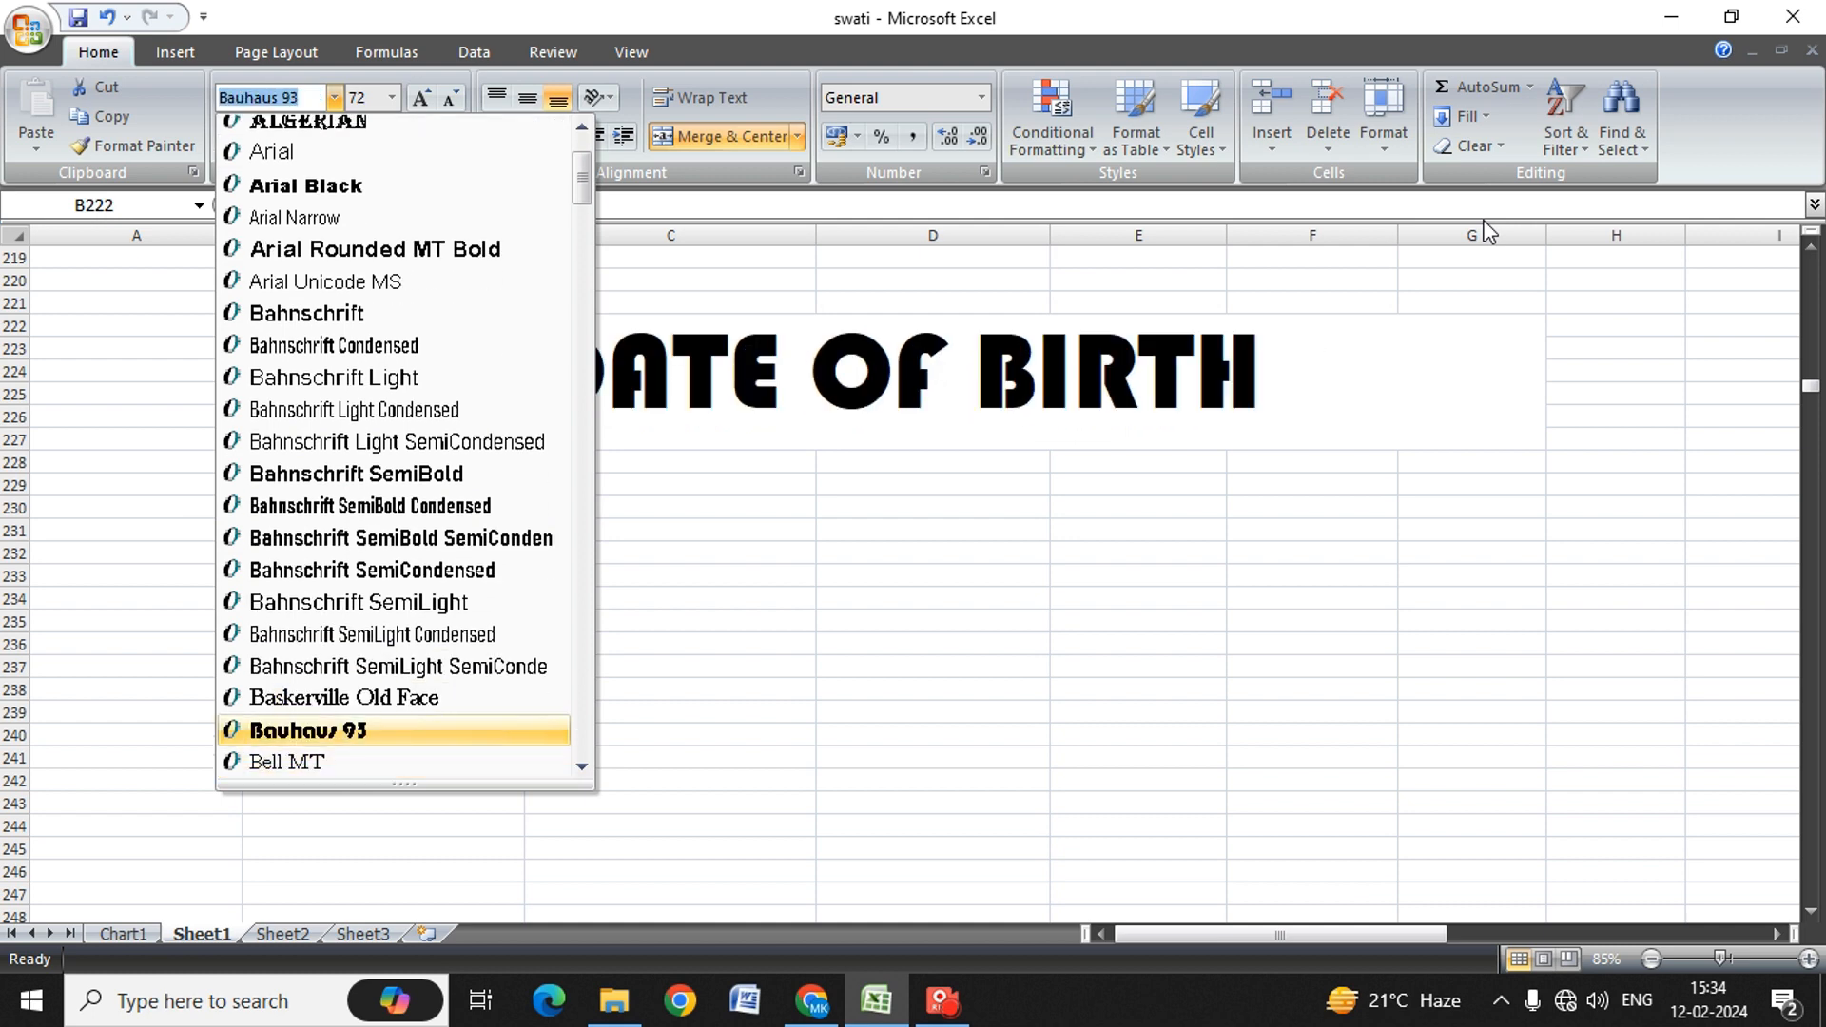
pyautogui.press('Down')
pyautogui.press('Return')
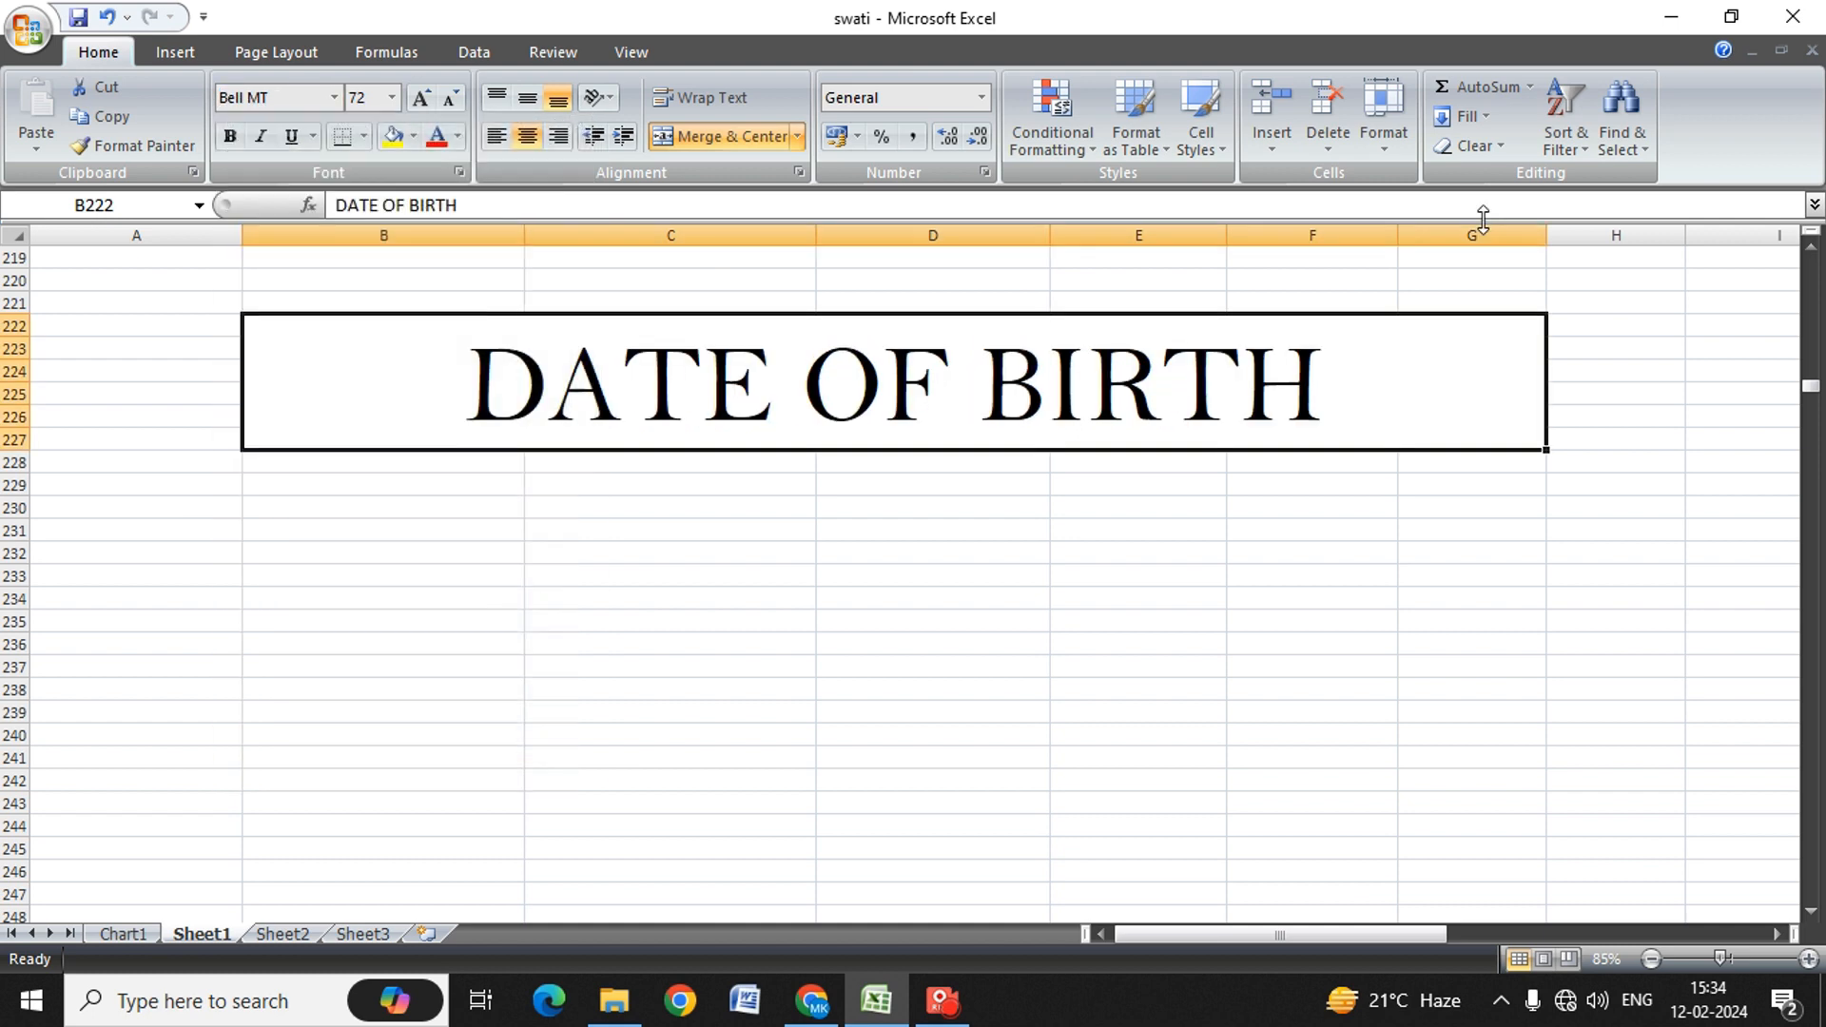
# Step: Fill the merged title block with a light olive green theme color
pyautogui.press('alt')
pyautogui.press('h')
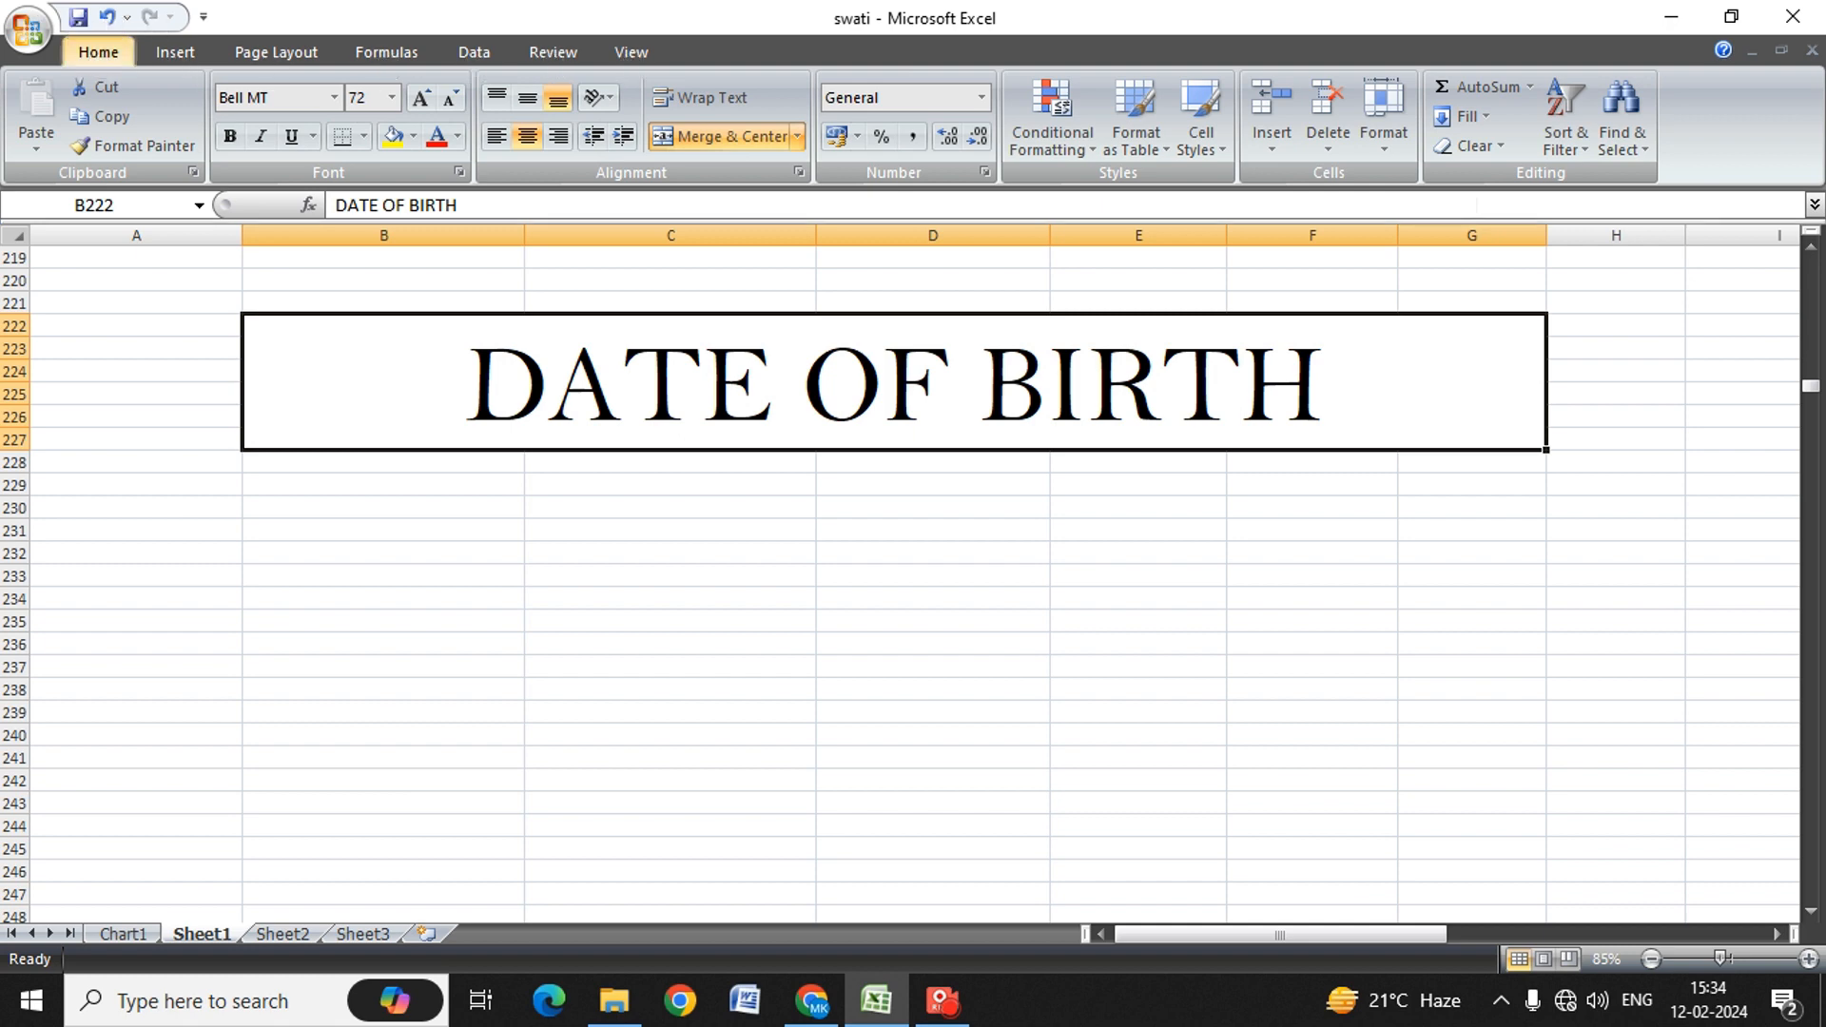
pyautogui.press('h')
pyautogui.press('Right')
pyautogui.press('Right')
pyautogui.press('Right')
pyautogui.press('Right')
pyautogui.press('Right')
pyautogui.press('Right')
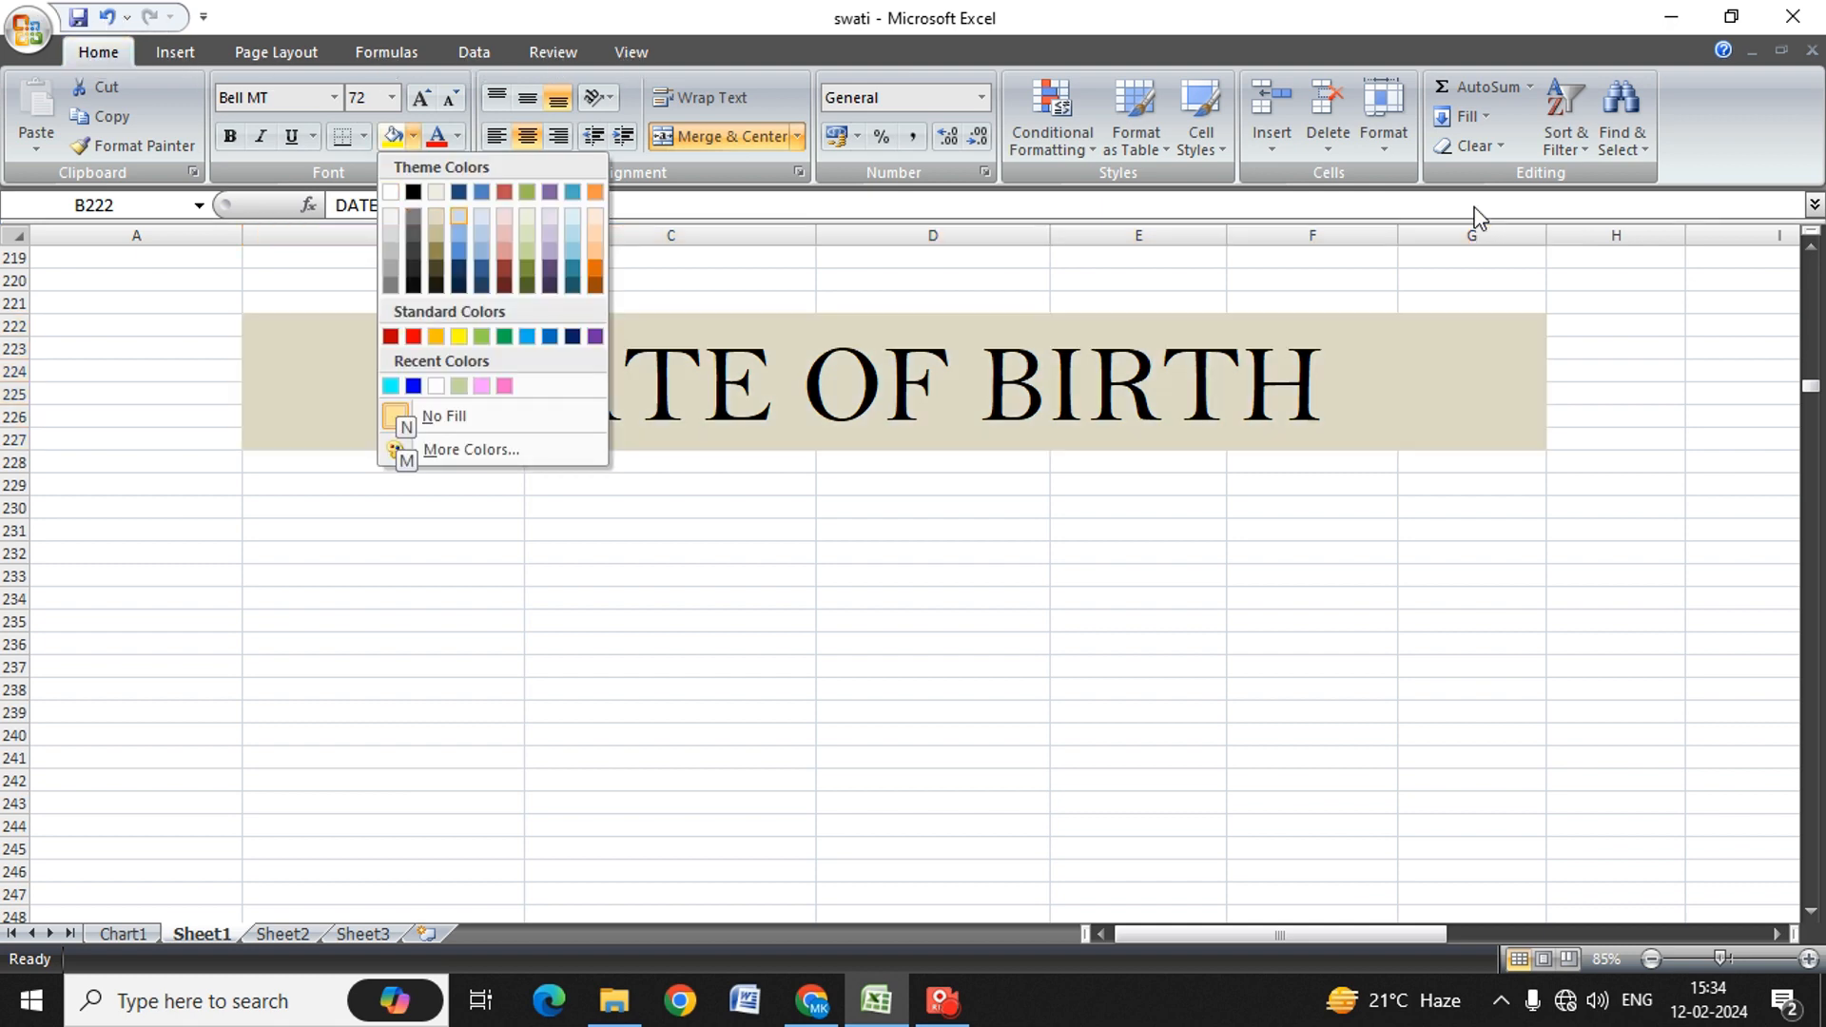
pyautogui.press('Return')
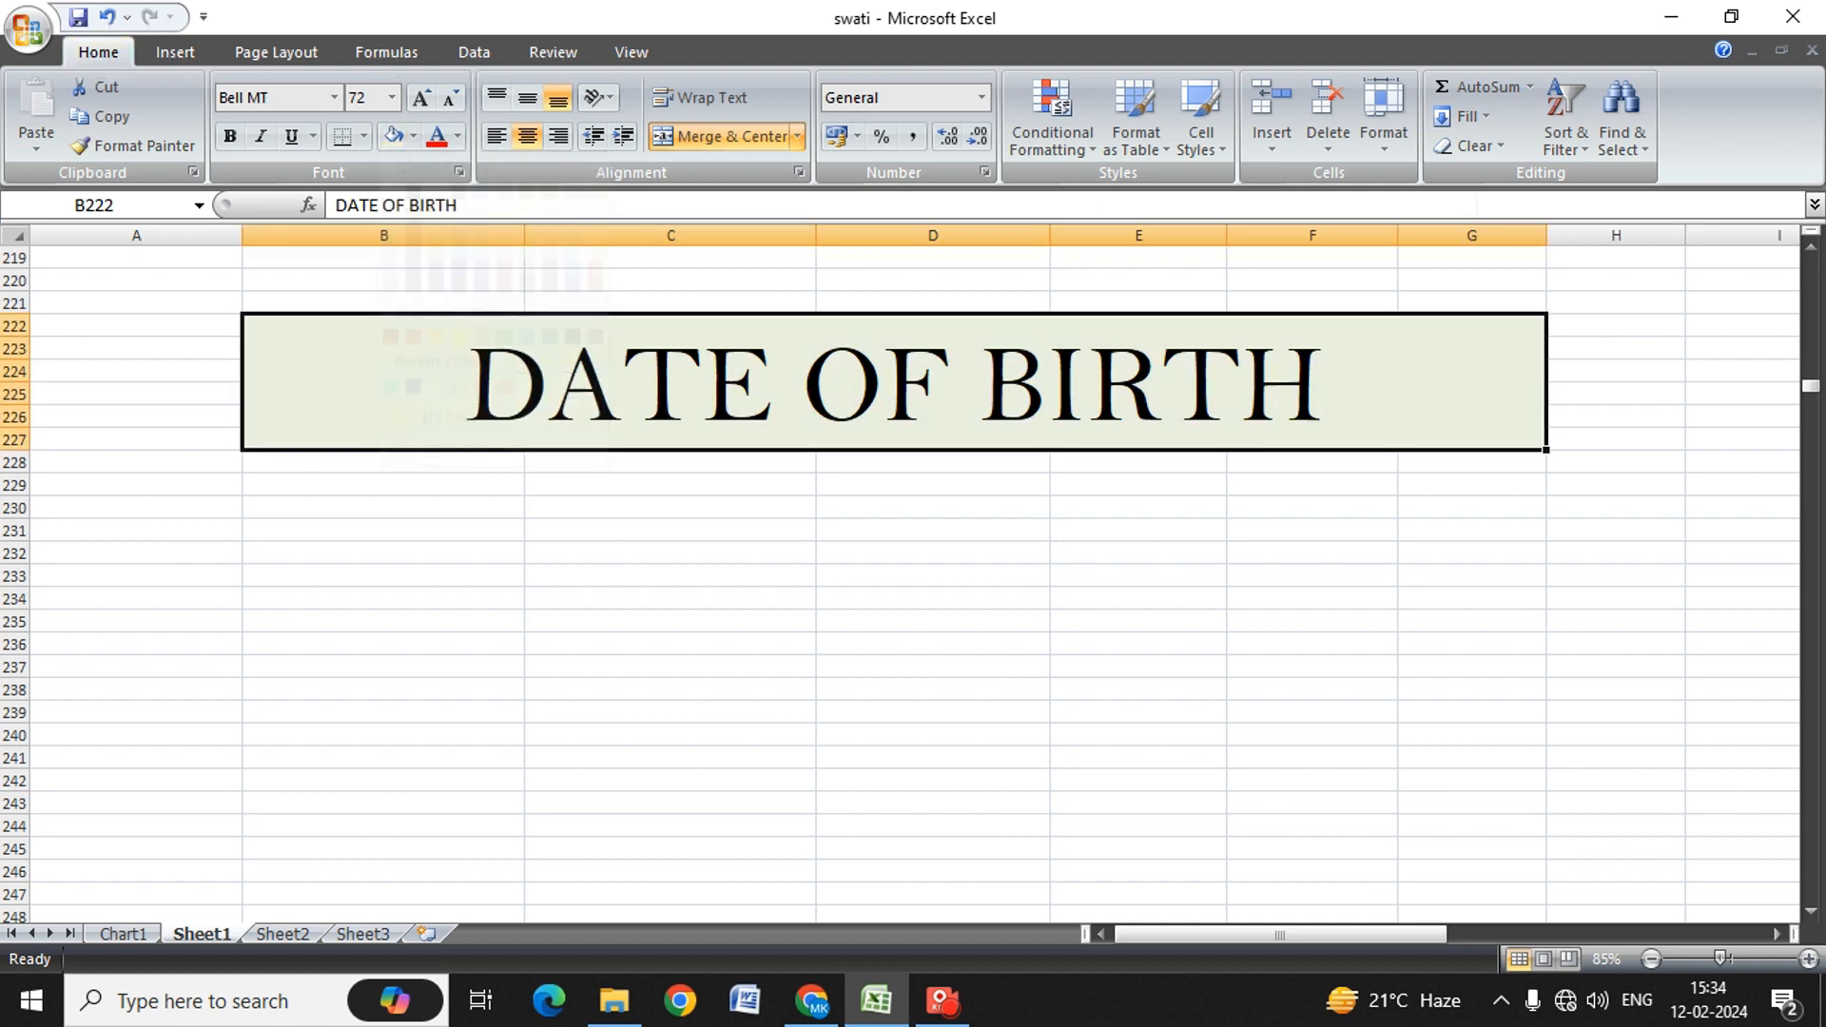
# Step: Enter the column heading NAME in cell A230
pyautogui.press('Left')
pyautogui.press('Down')
pyautogui.press('Down')
pyautogui.press('Down')
pyautogui.press('Down')
pyautogui.press('Down')
pyautogui.press('Down')
pyautogui.press('Down')
pyautogui.press('Down')
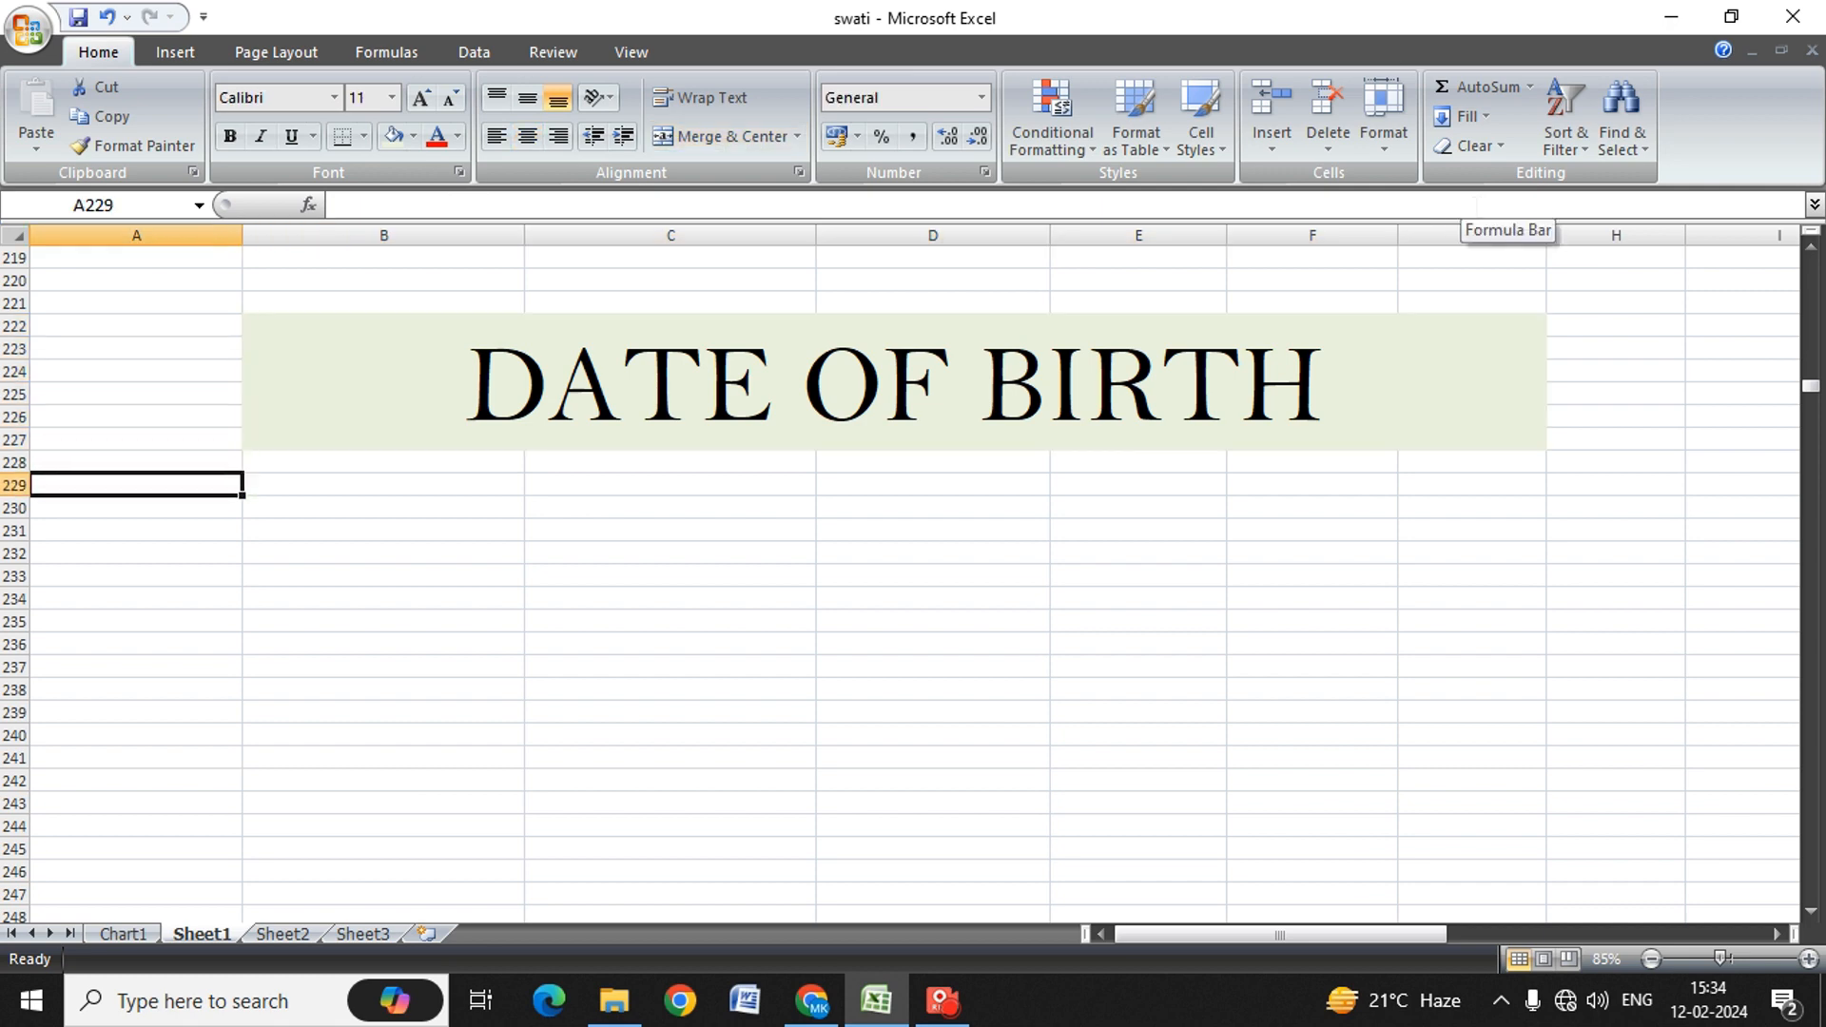
pyautogui.write('NAMEM')
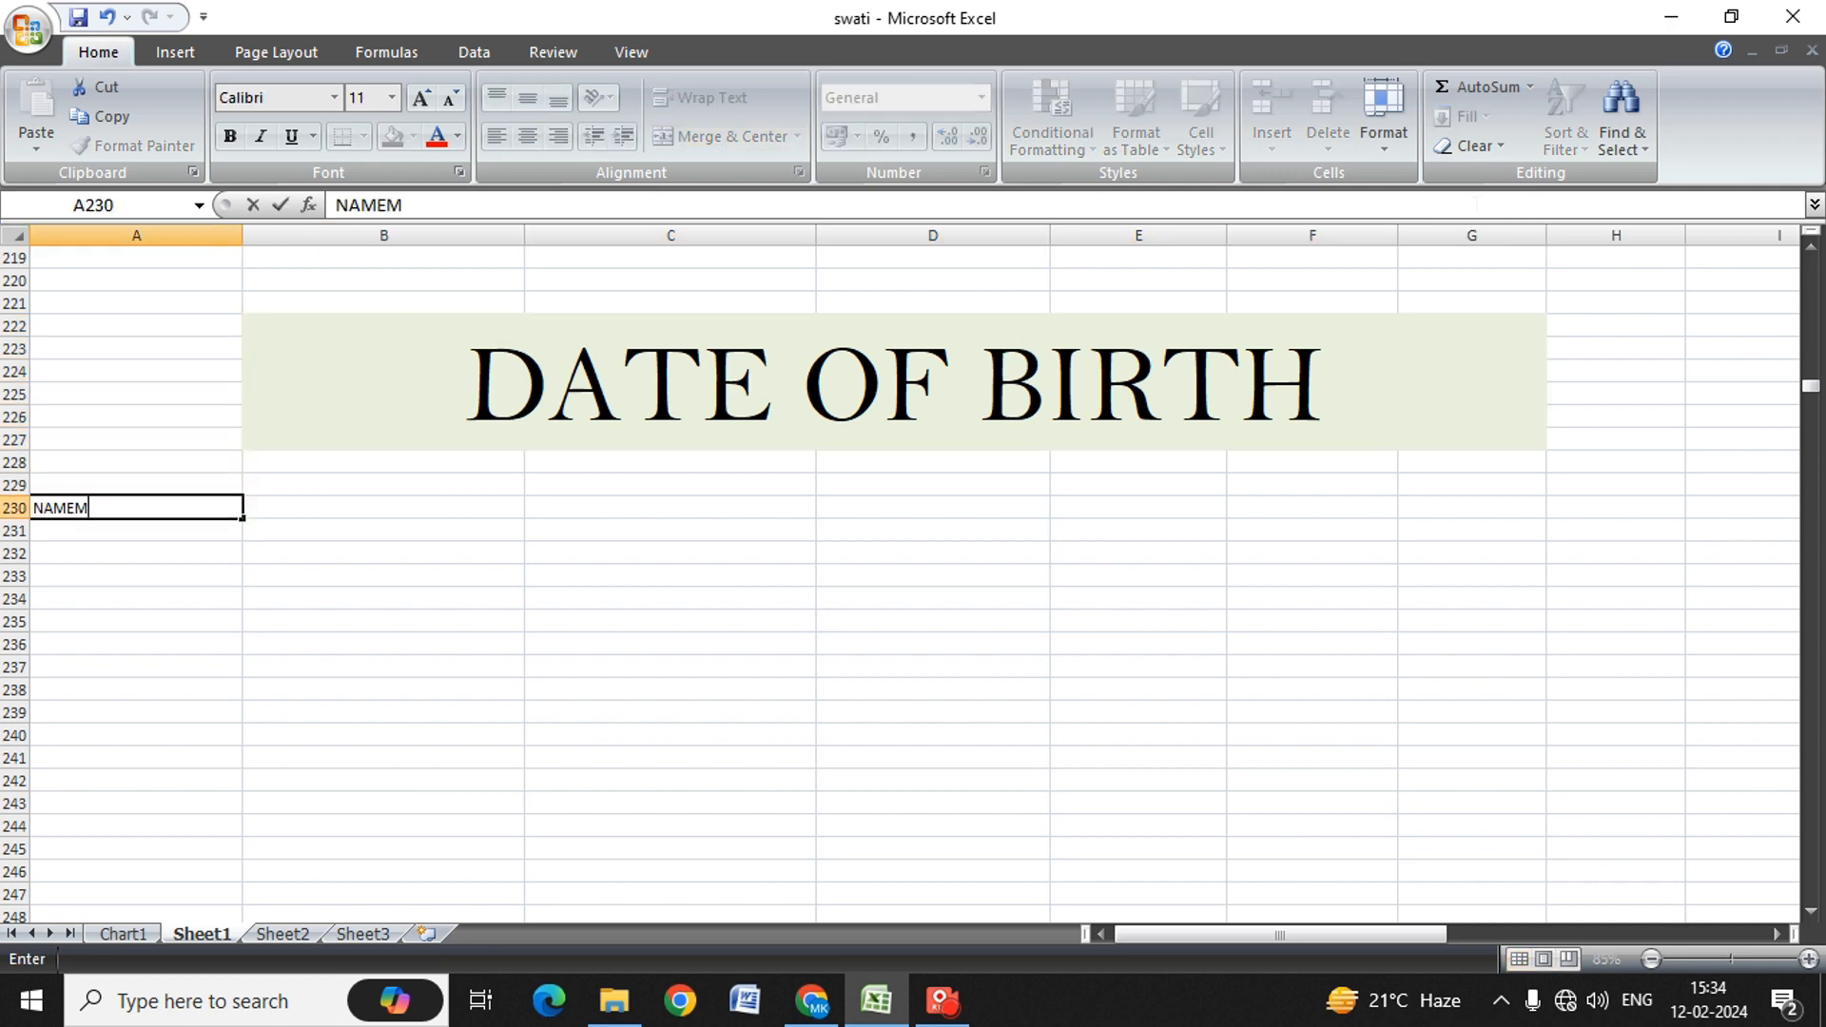
pyautogui.press('BackSpace')
pyautogui.press('Right')
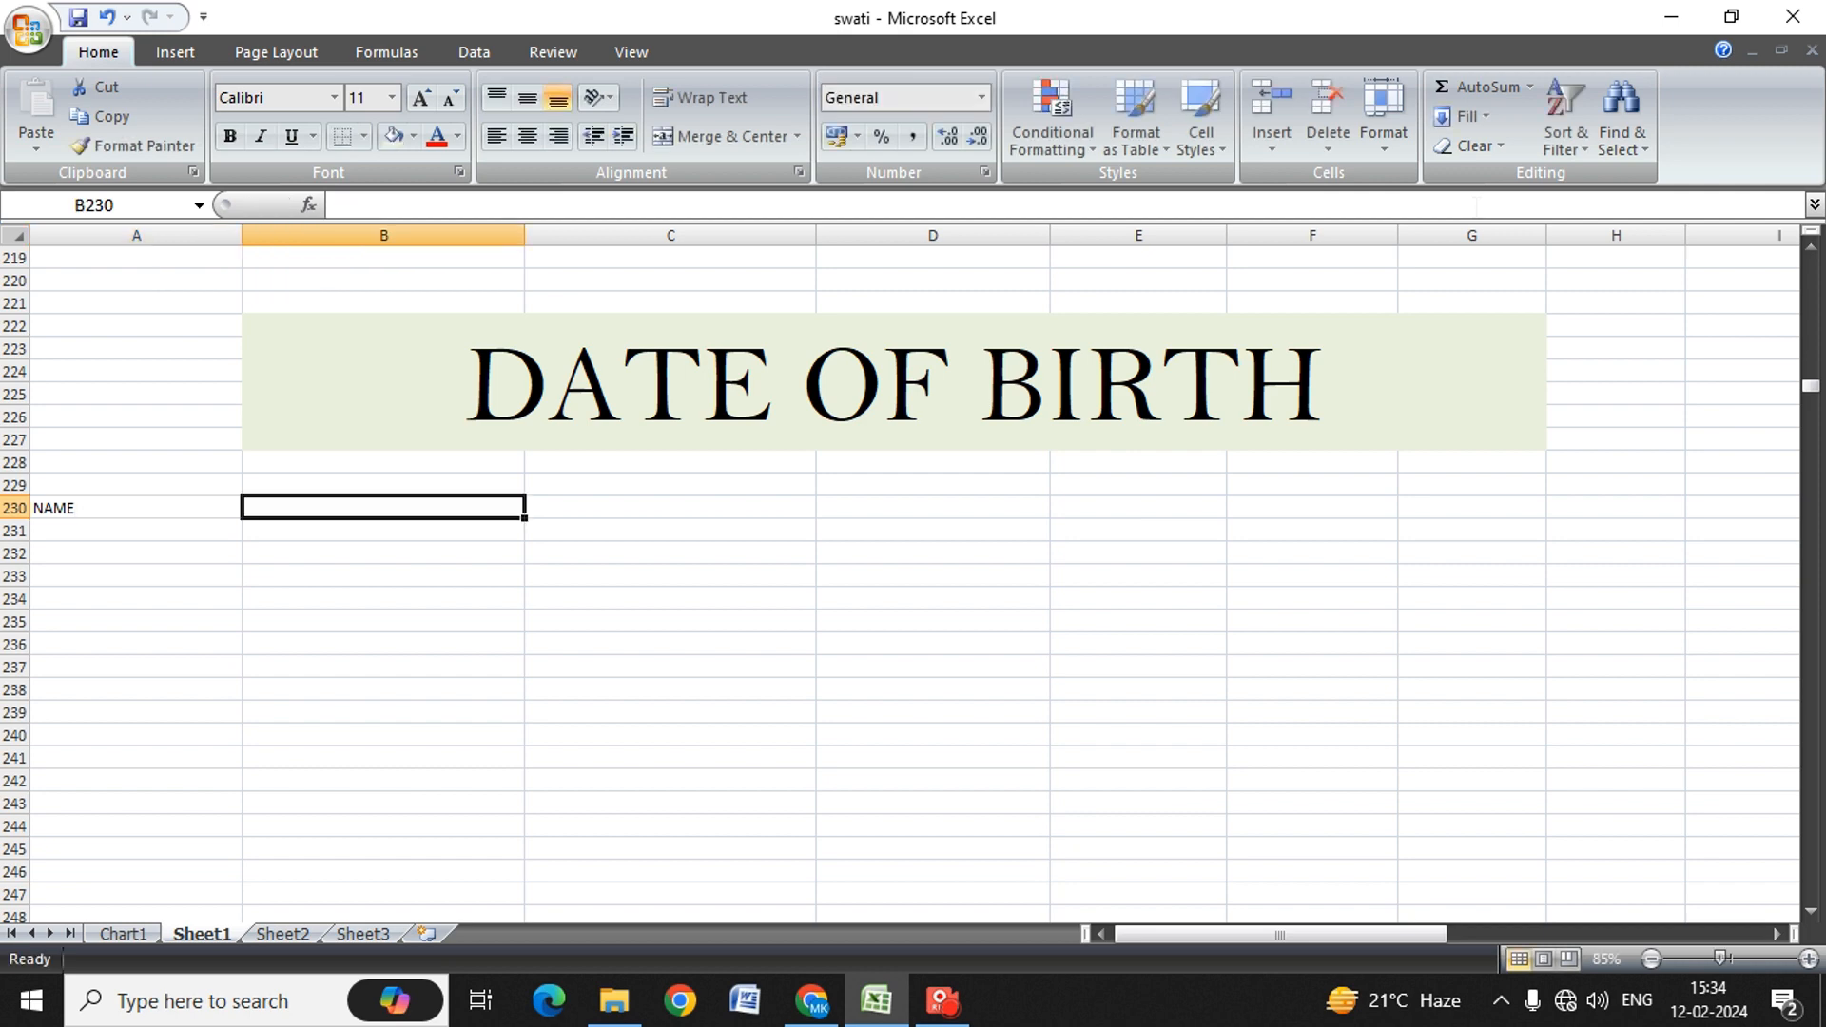
# Step: Enter the column headings CURRENT DATE in B230 and DATE OF BIRTH in C230
pyautogui.press('Right')
pyautogui.press('Left')
pyautogui.write('CURRE')
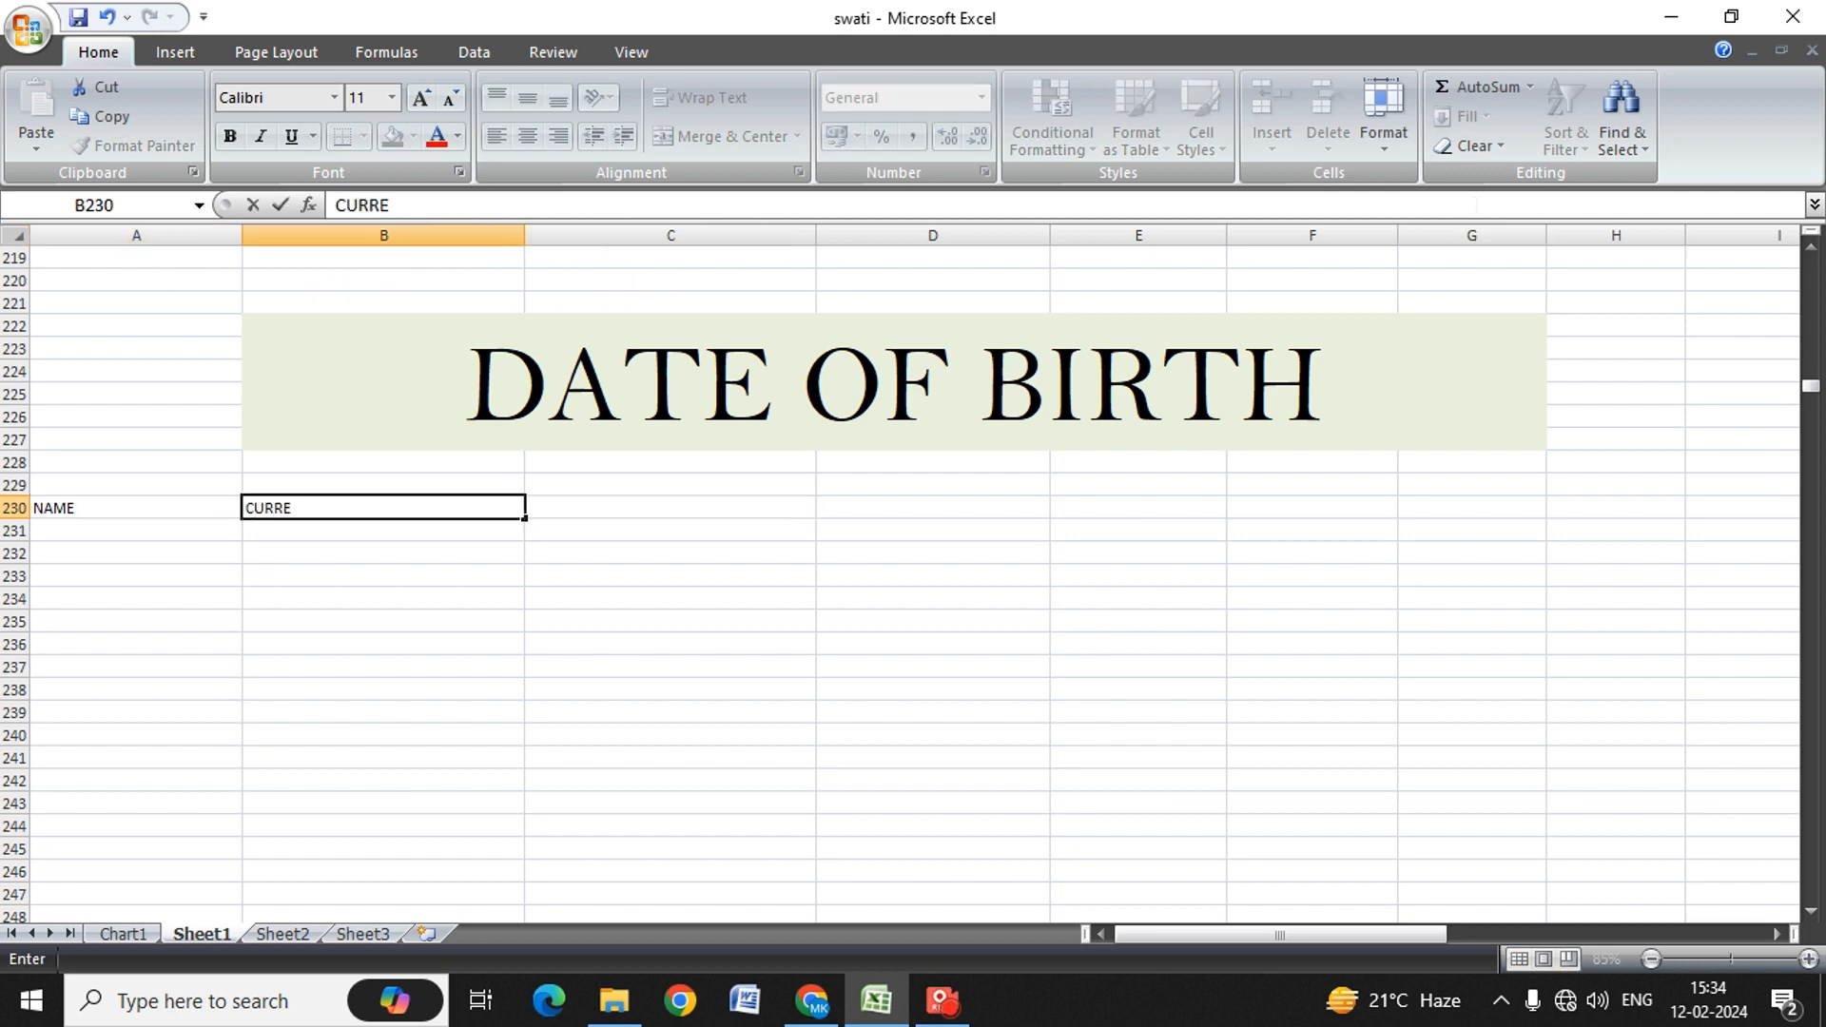
pyautogui.write('NT DATE')
pyautogui.press('Right')
pyautogui.write('D')
pyautogui.press('BackSpace')
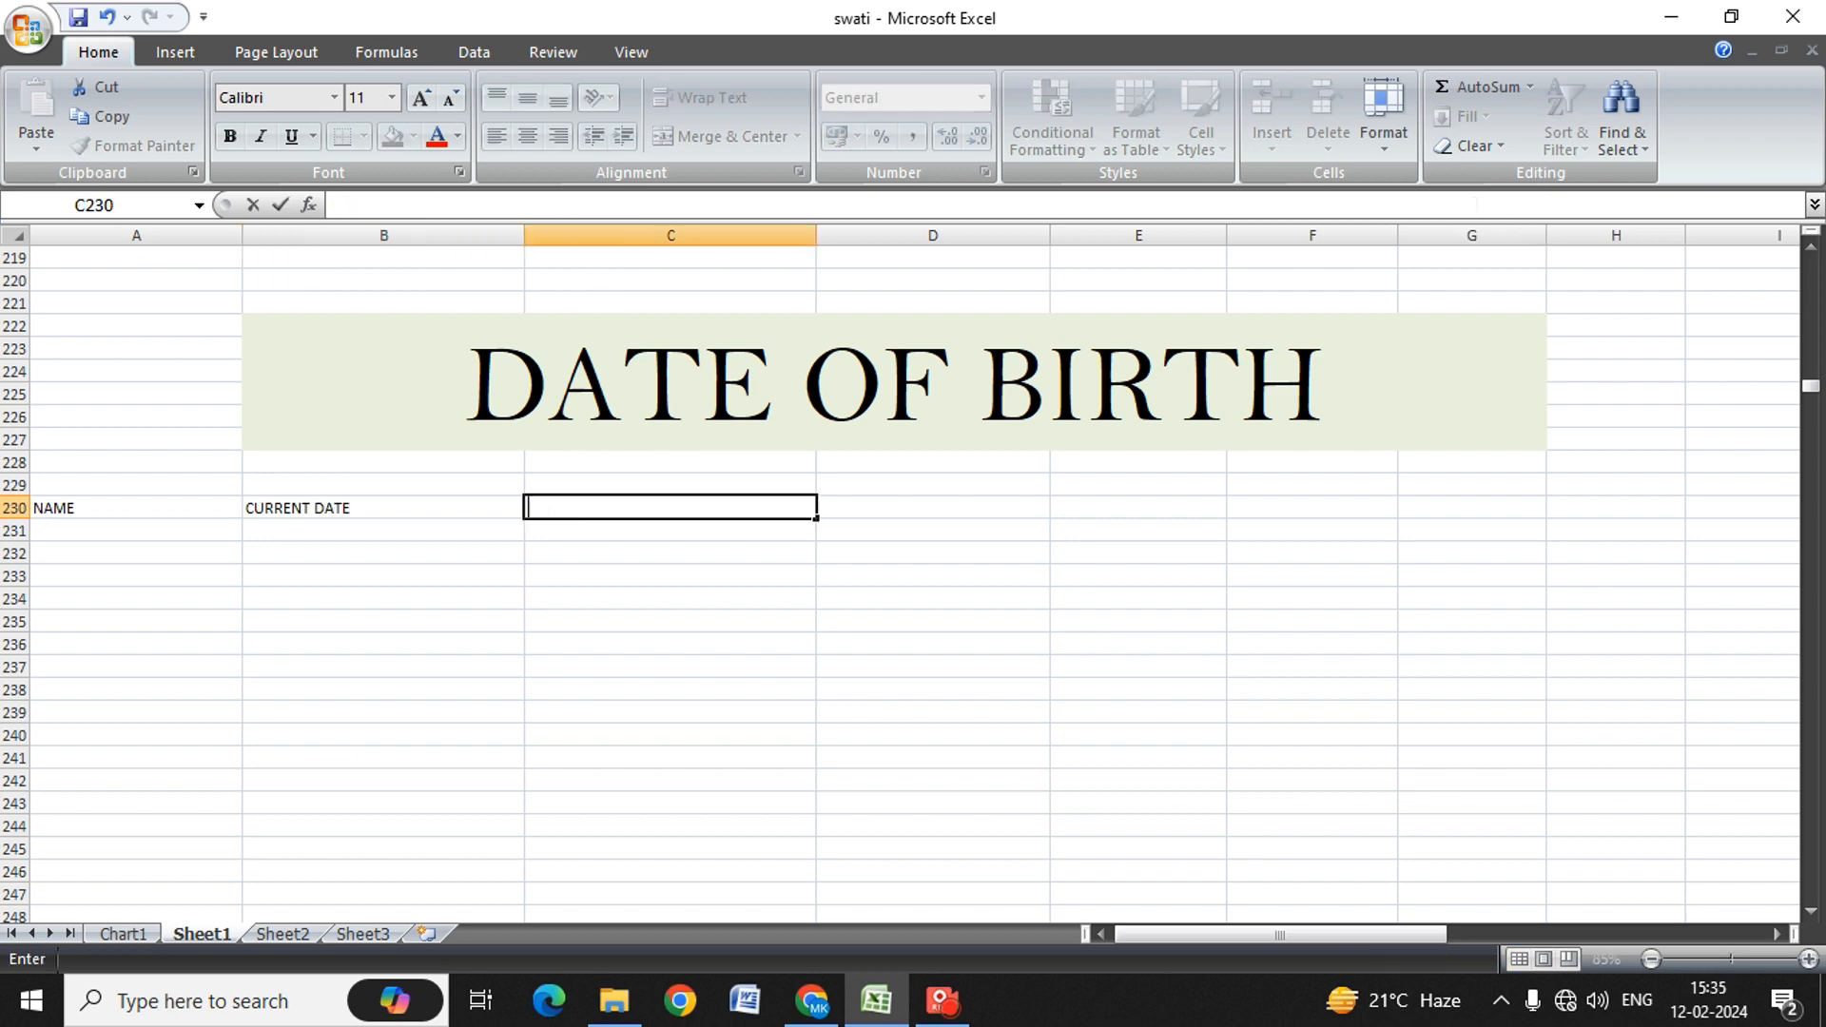
pyautogui.write('DATE OF  BO')
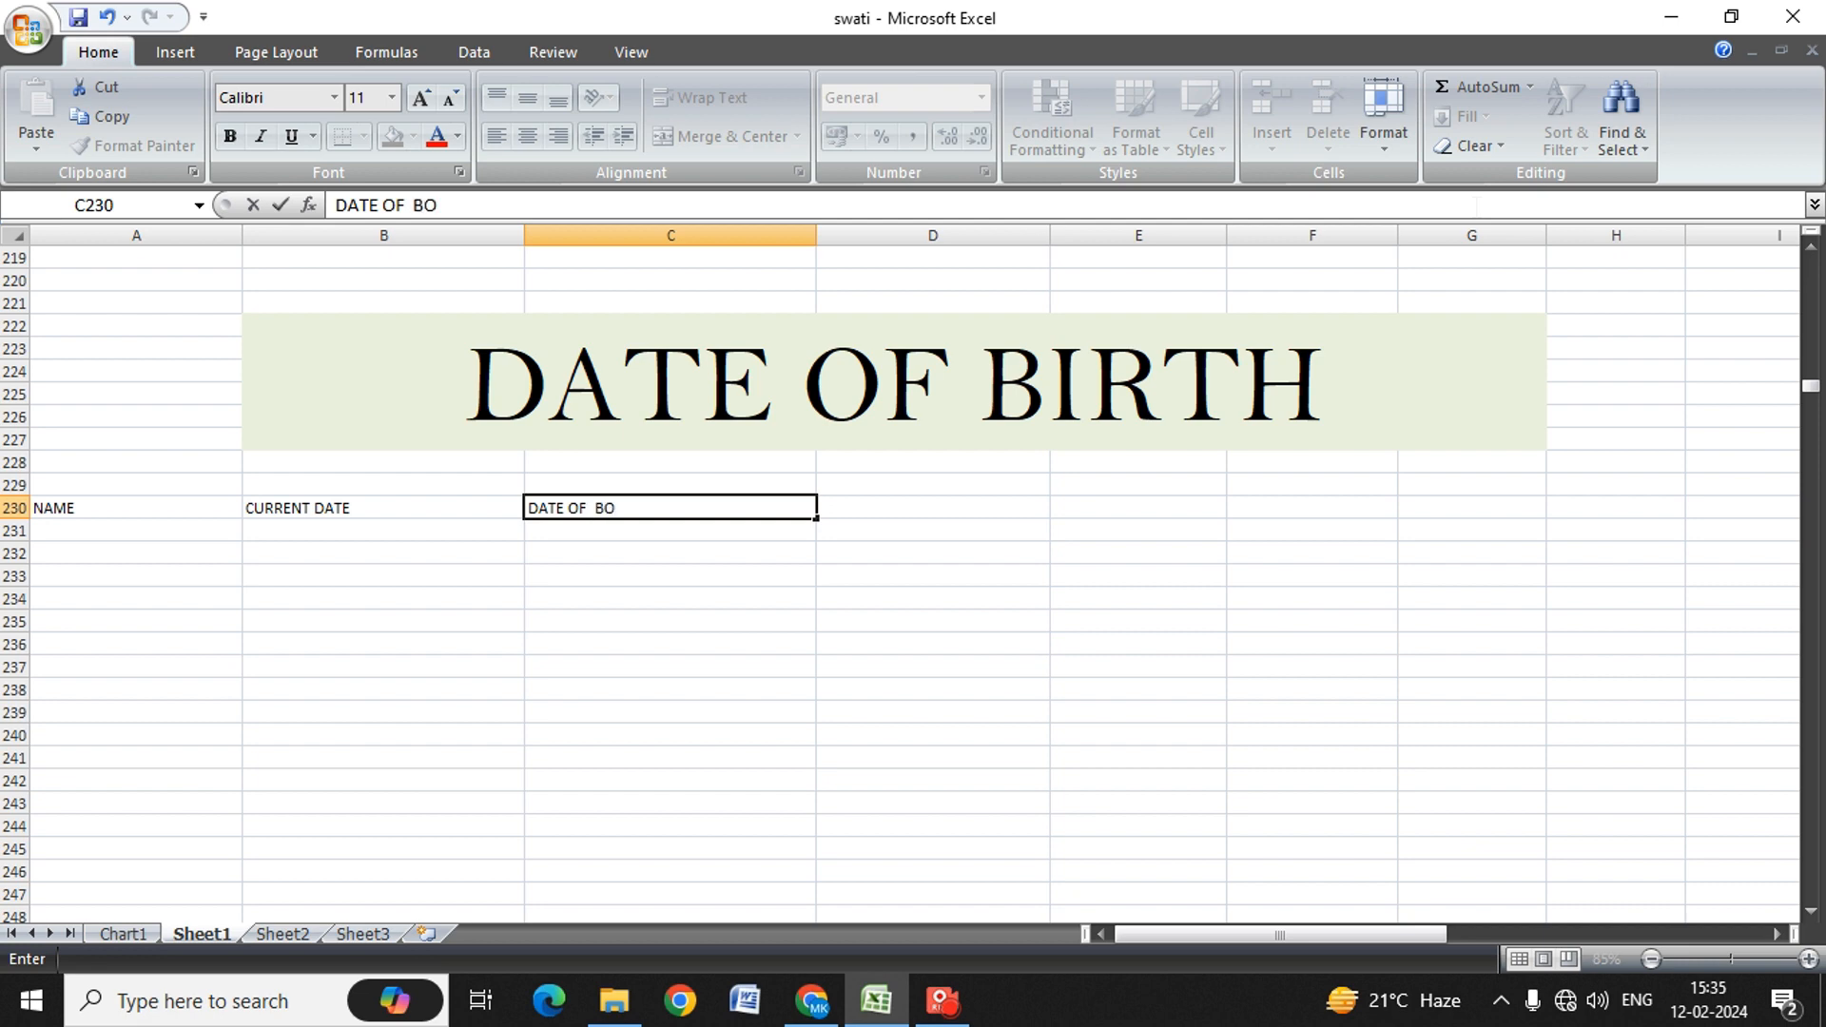
pyautogui.press('BackSpace')
pyautogui.write('IRTH')
pyautogui.press('Tab')
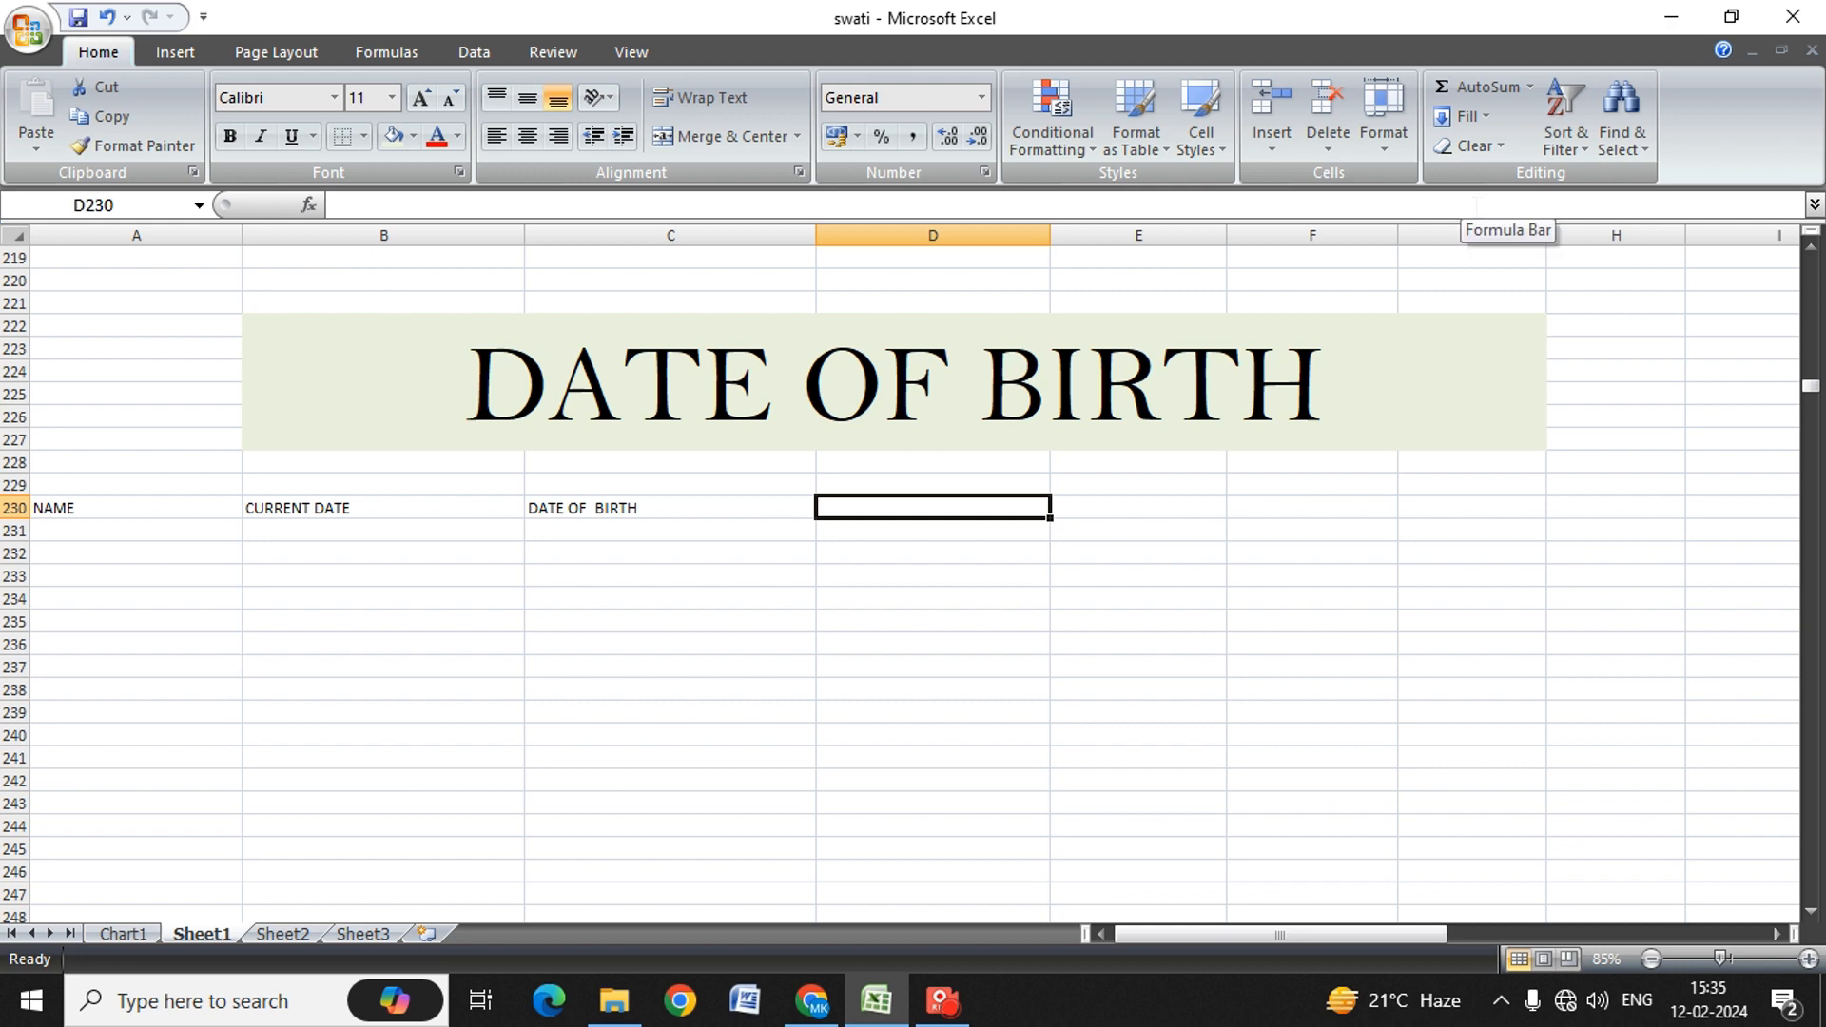
# Step: Add the column headings YEAR, MONTHS and DAYS in cells D230 to F230
pyautogui.write('YEAR')
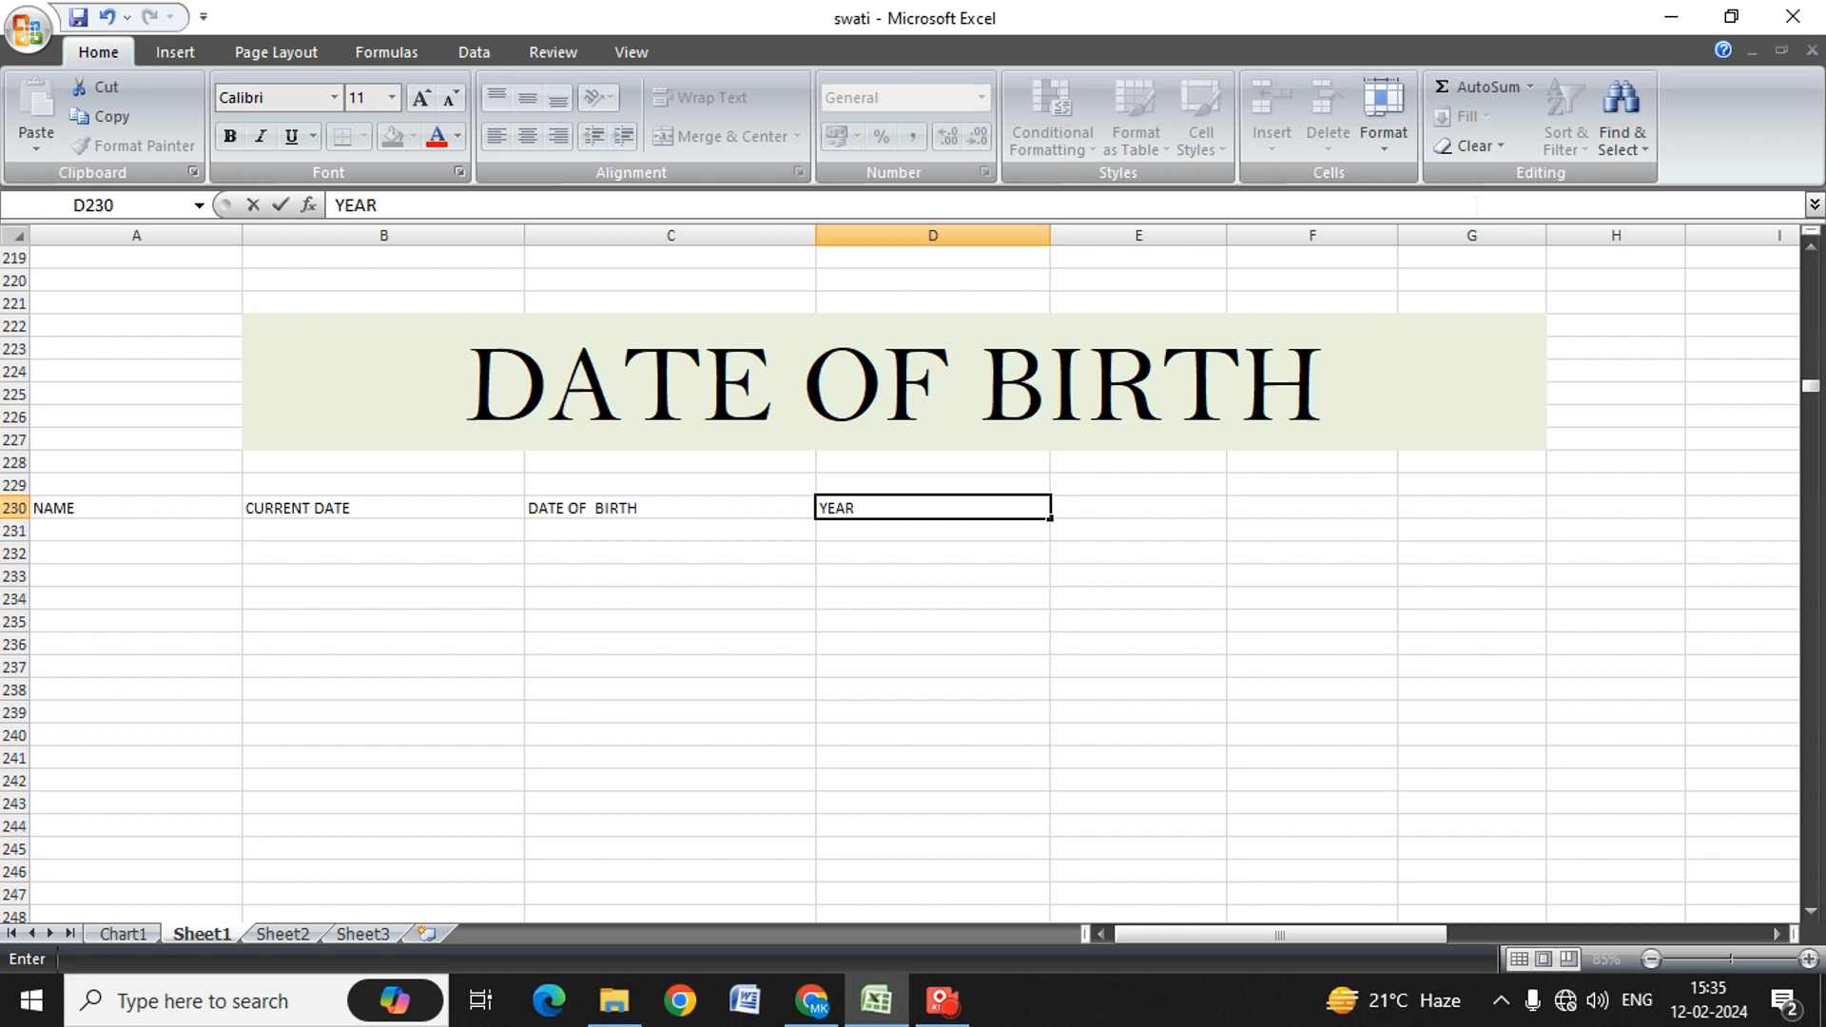
pyautogui.press('Tab')
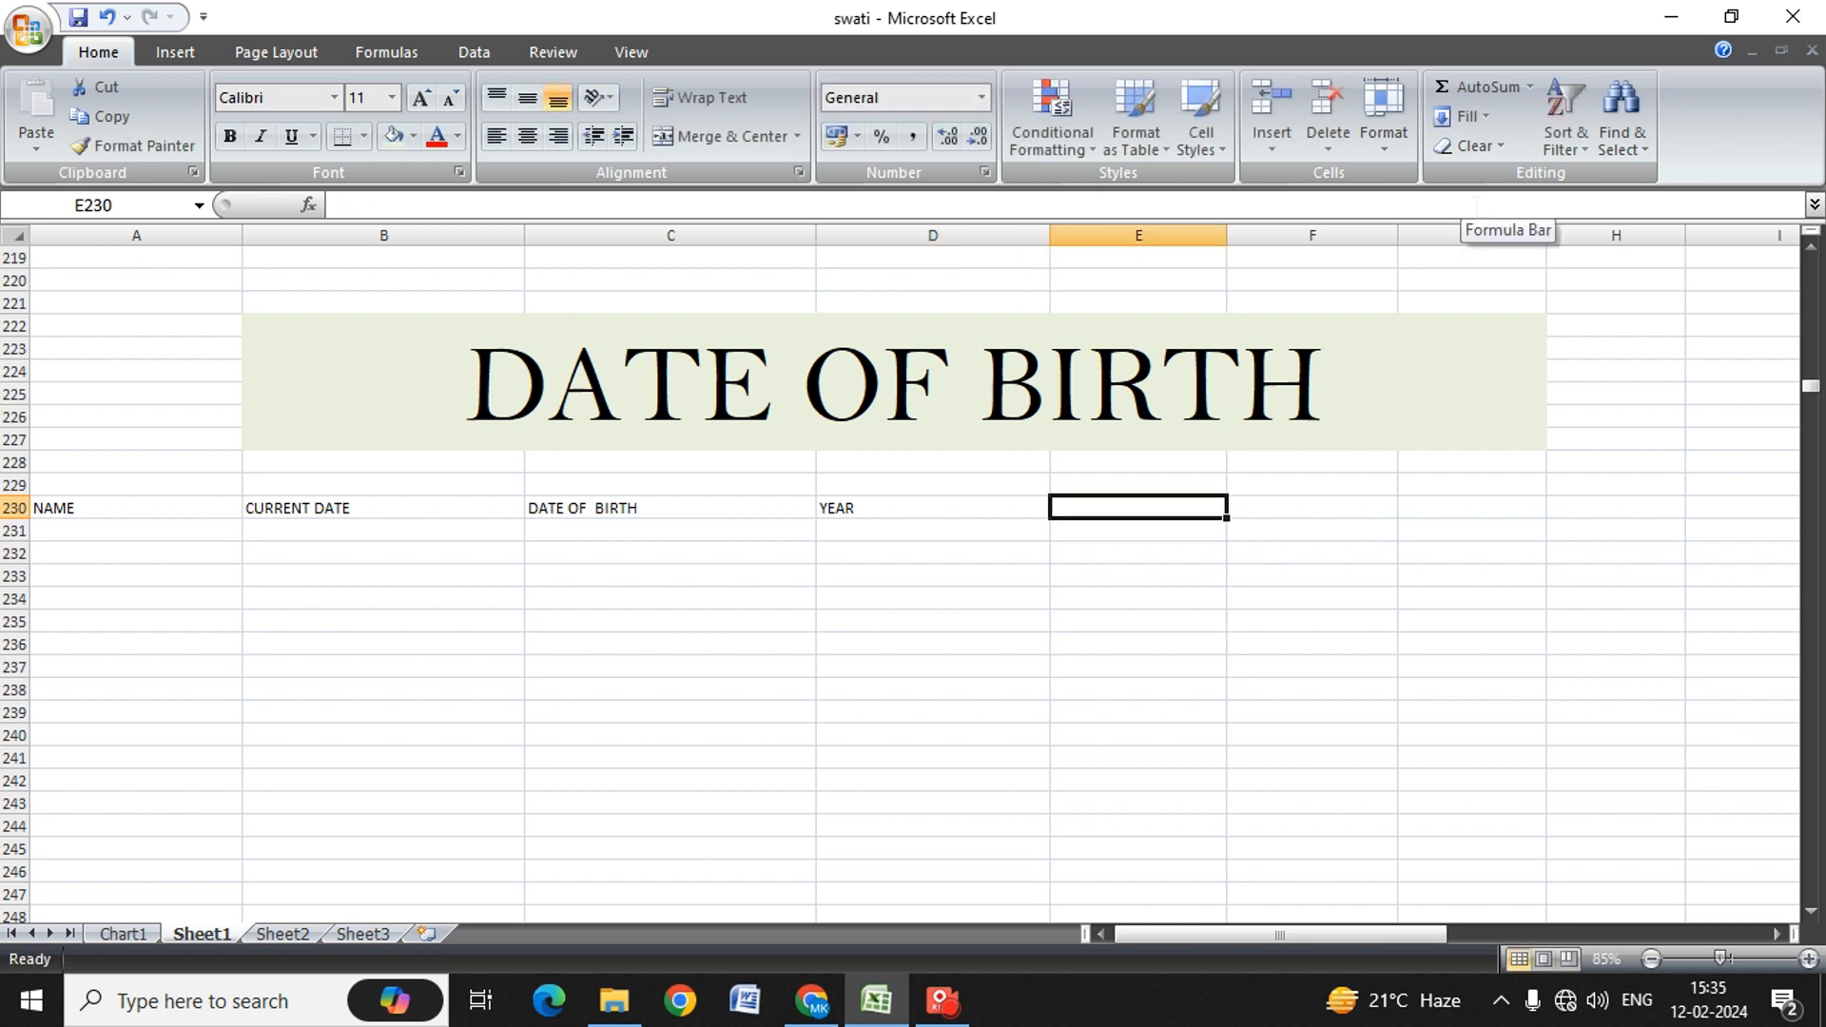
pyautogui.write('MONTHS')
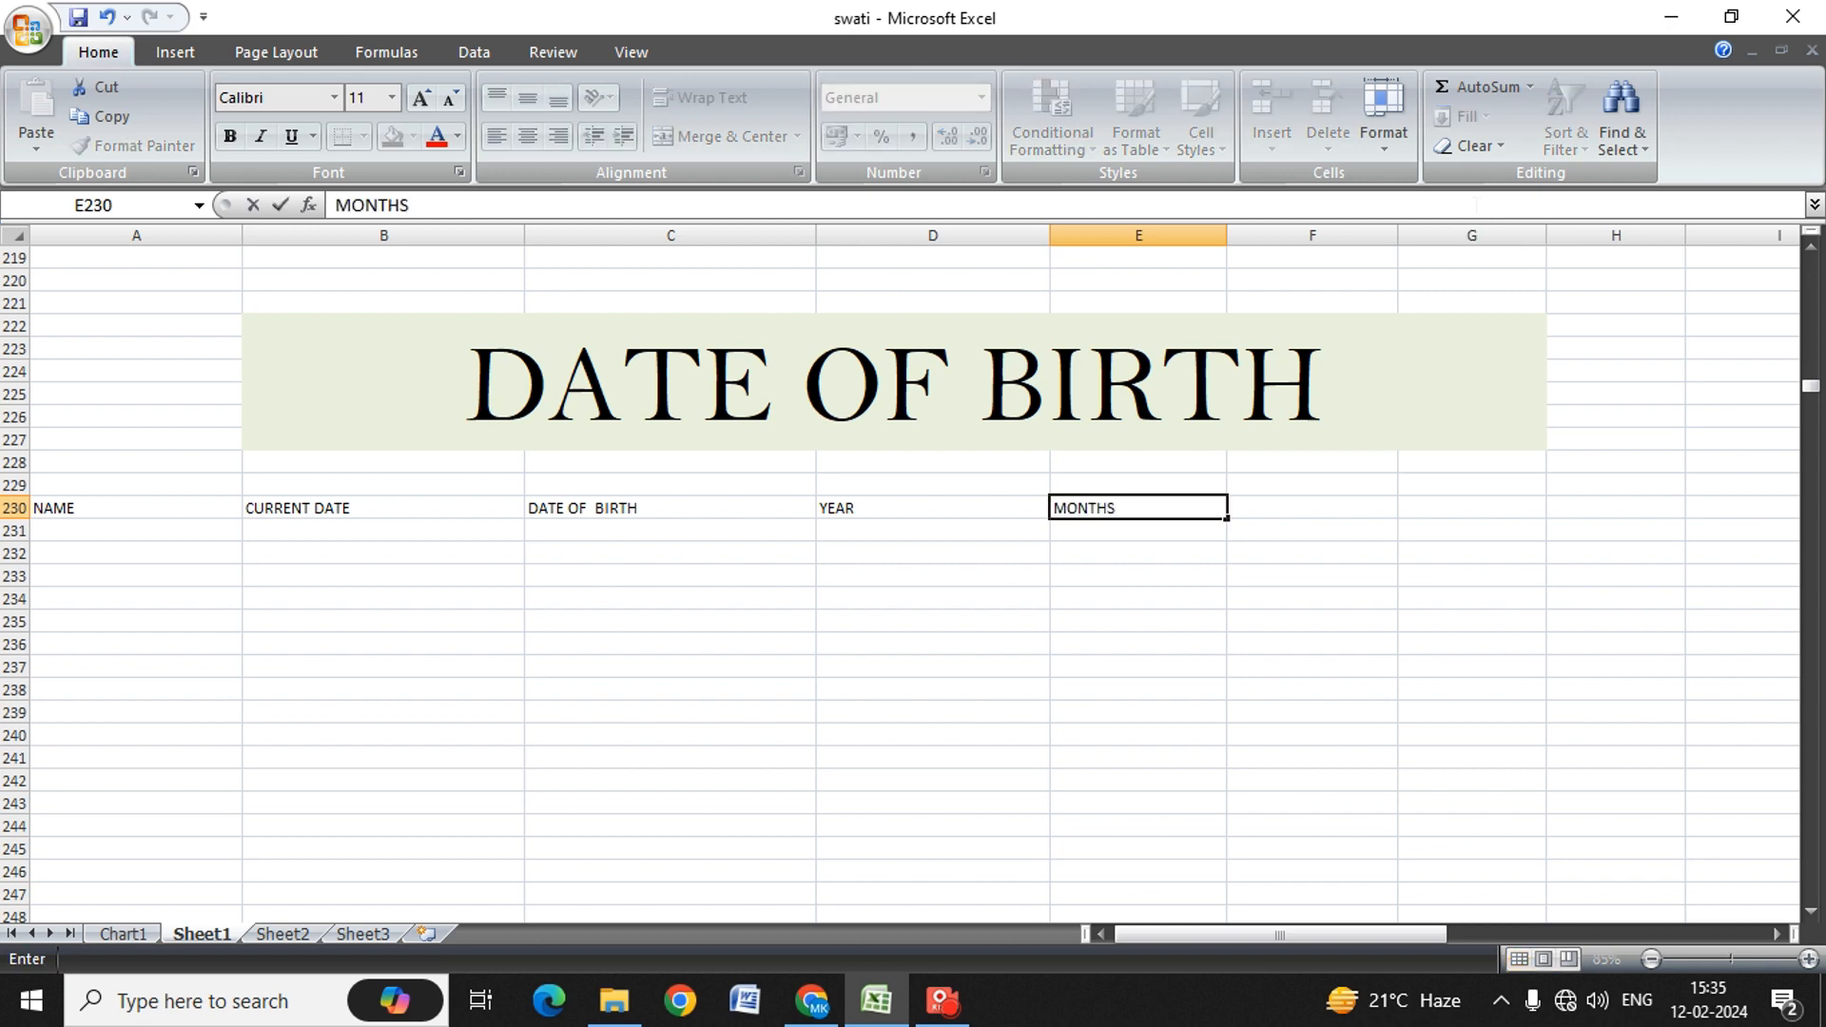
pyautogui.press('Tab')
pyautogui.write('DAYS')
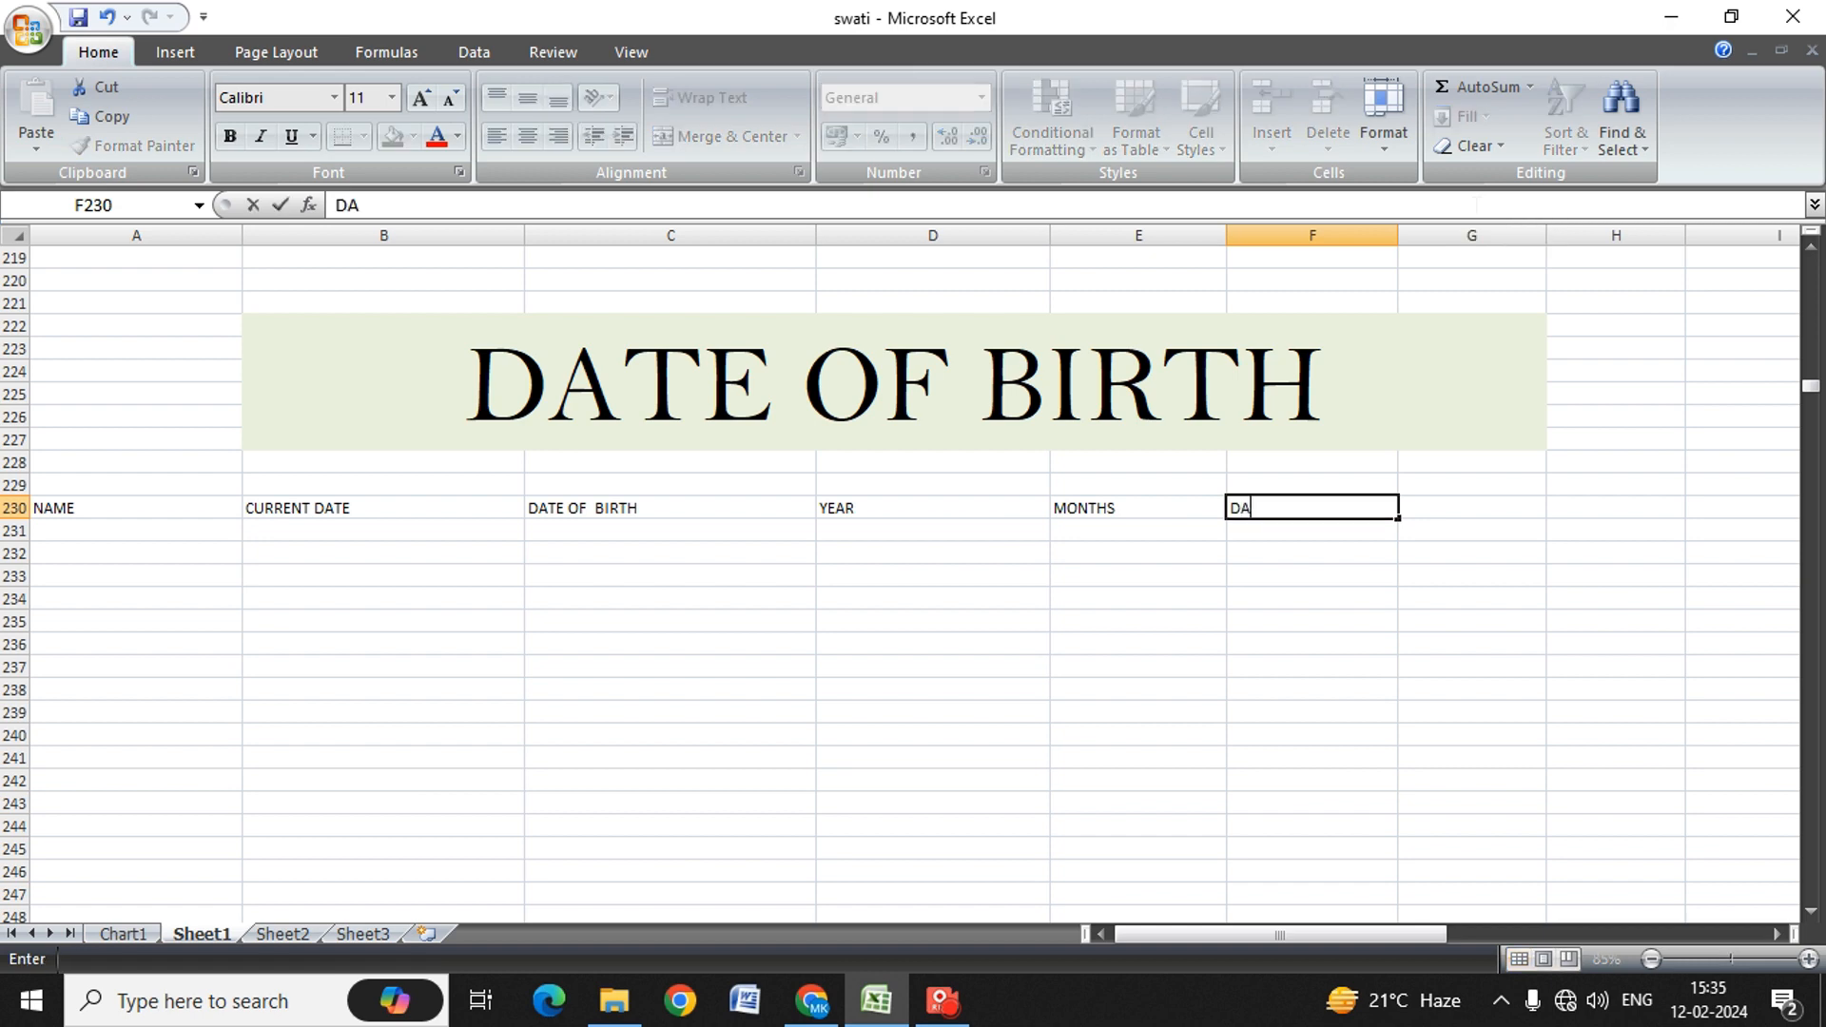
pyautogui.press('Return')
# Step: Enter the first two people's names in cells A231 and A232 of the NAME column
pyautogui.press('Left')
pyautogui.press('Left')
pyautogui.press('Left')
pyautogui.press('Left')
pyautogui.press('Left')
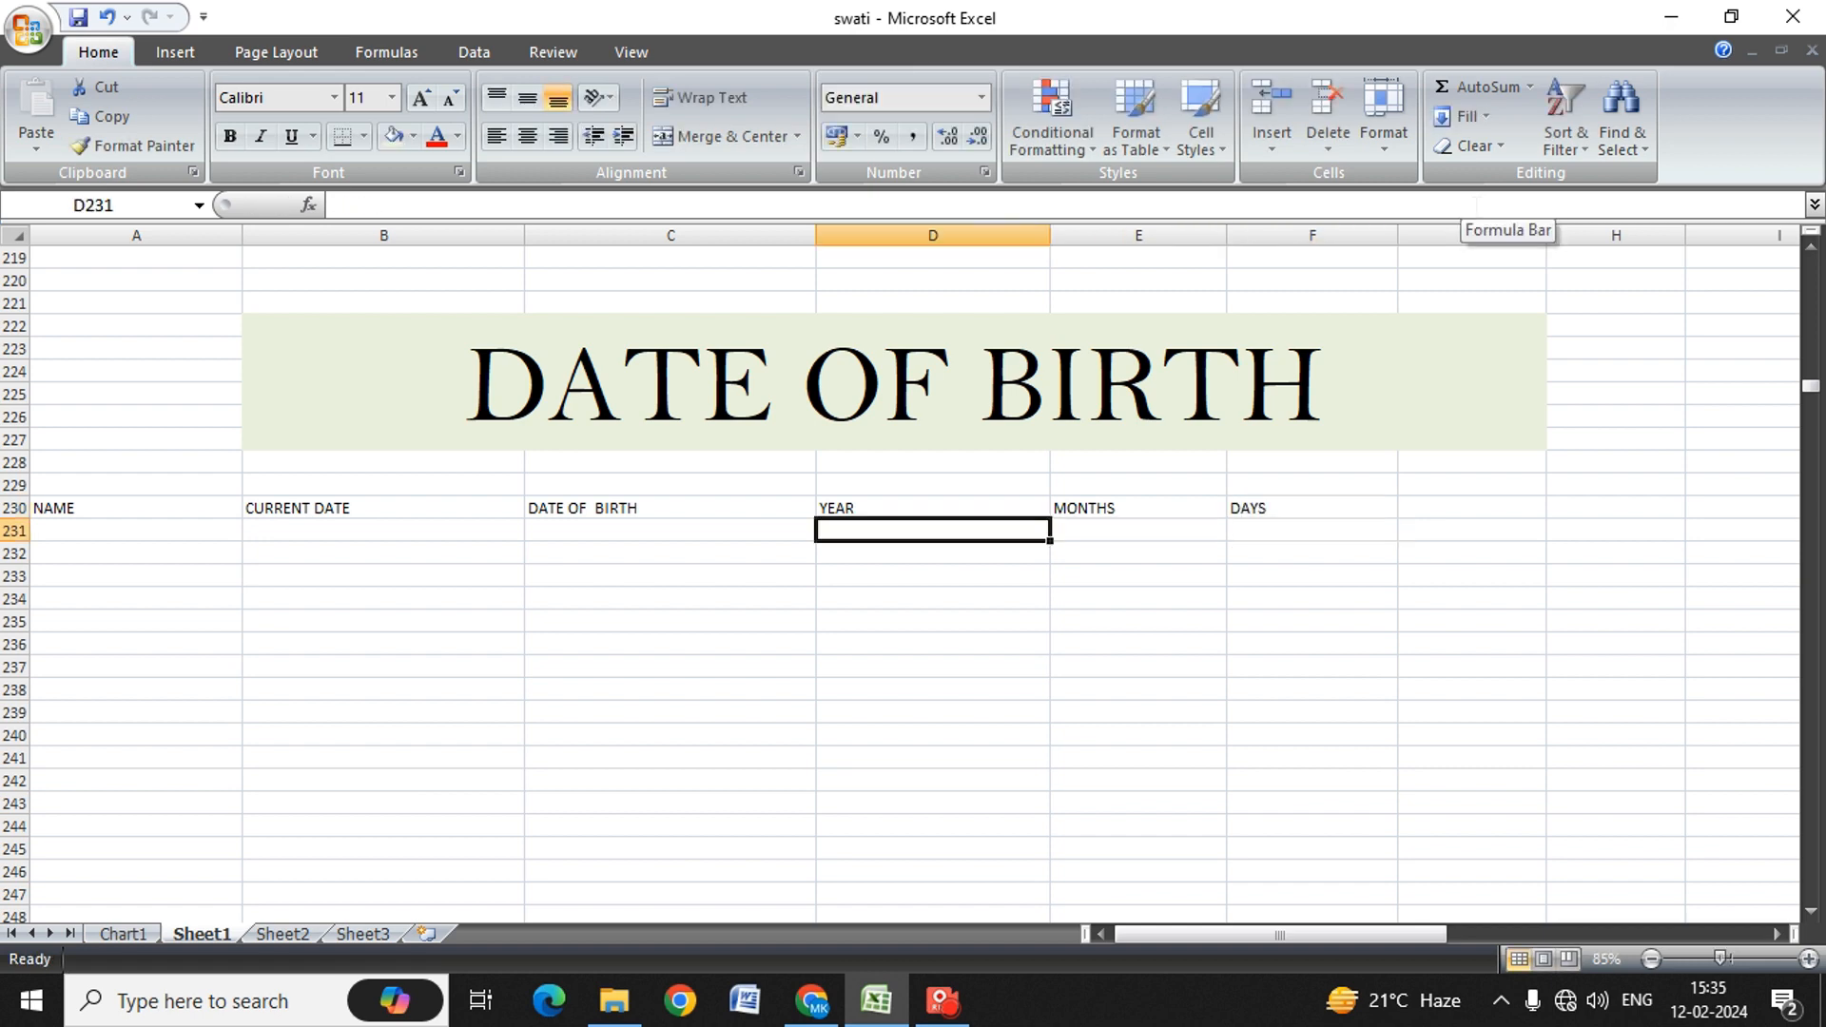
pyautogui.write('S')
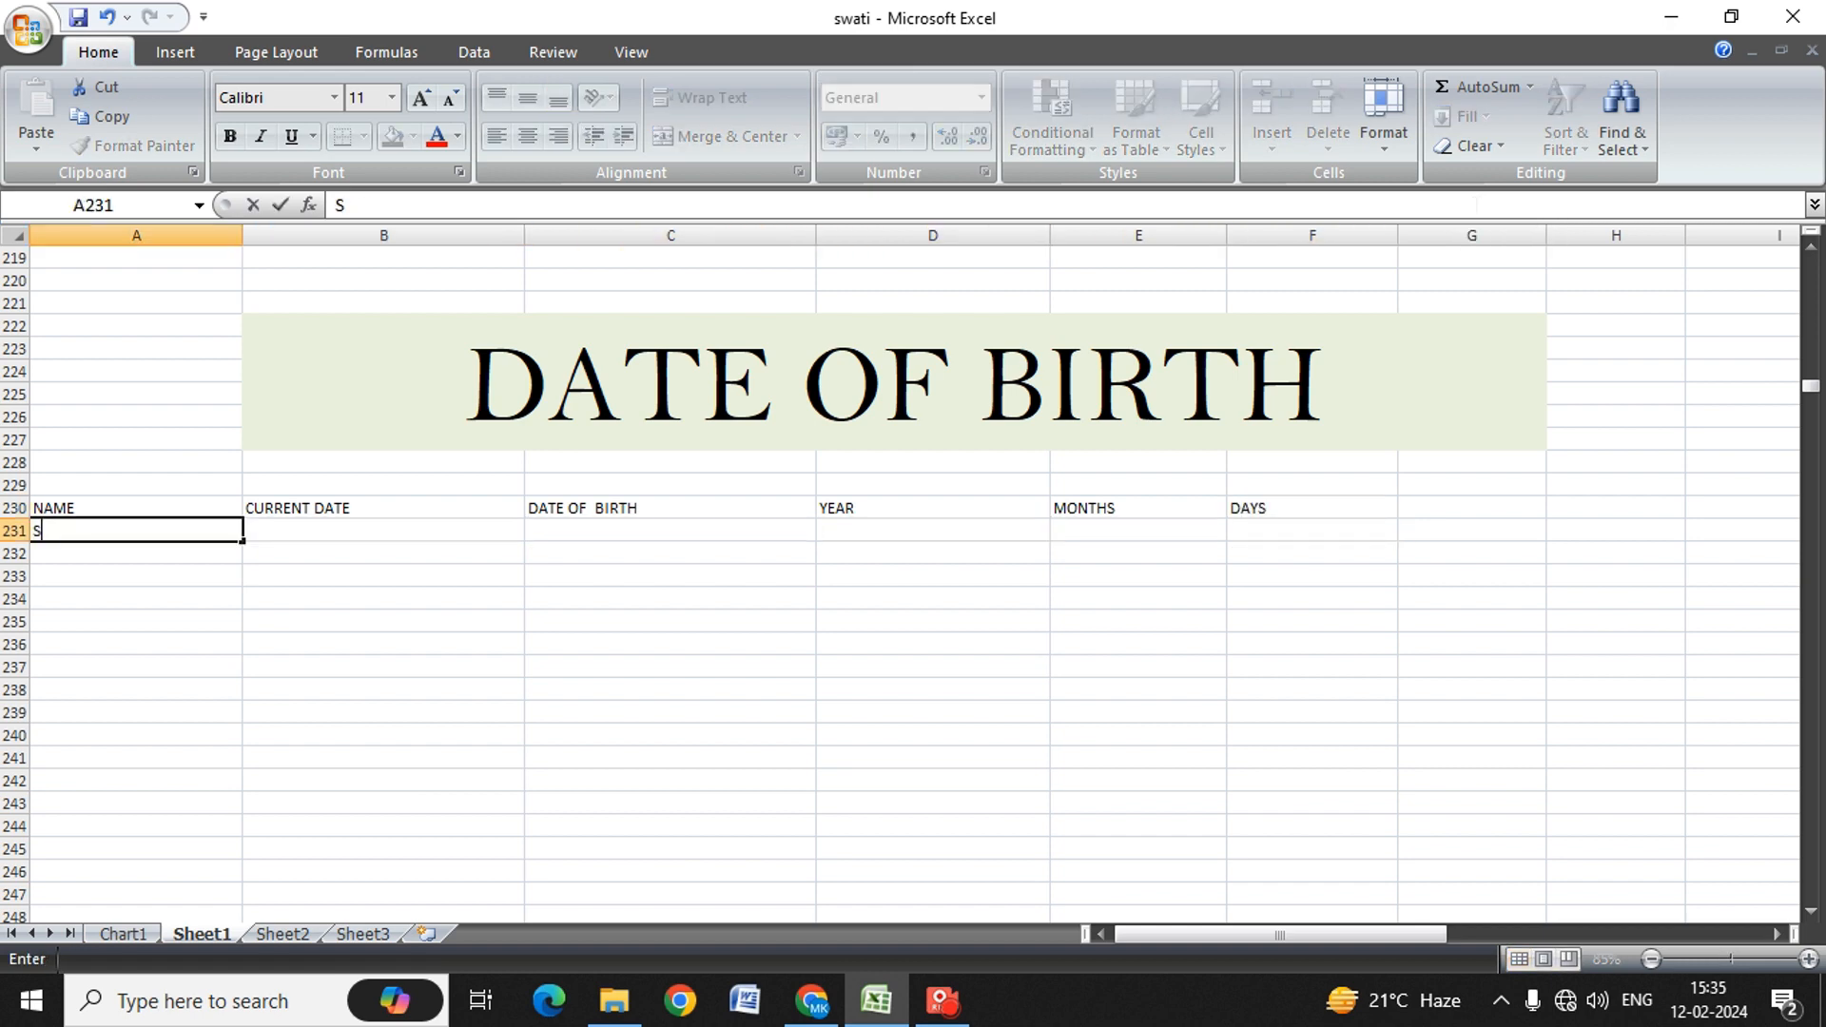
pyautogui.write('ACHIN')
pyautogui.press('Return')
pyautogui.write('SO')
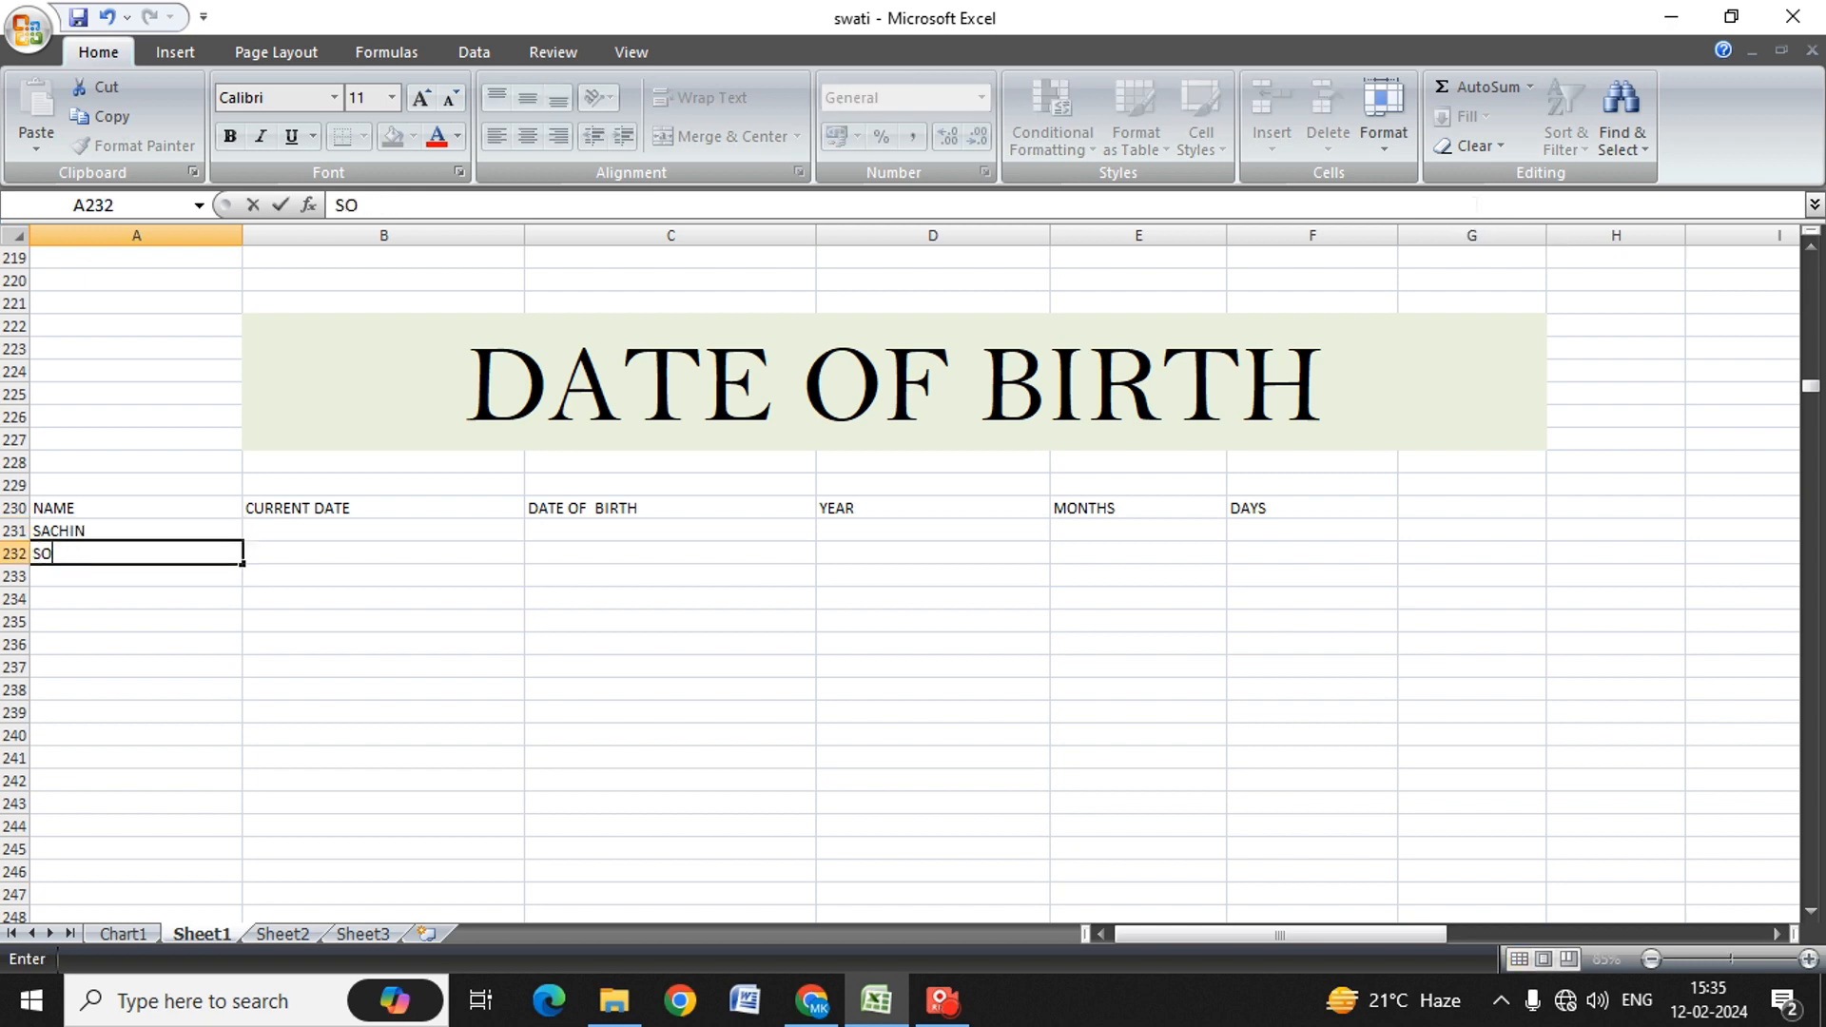
pyautogui.write('MYA')
pyautogui.press('Return')
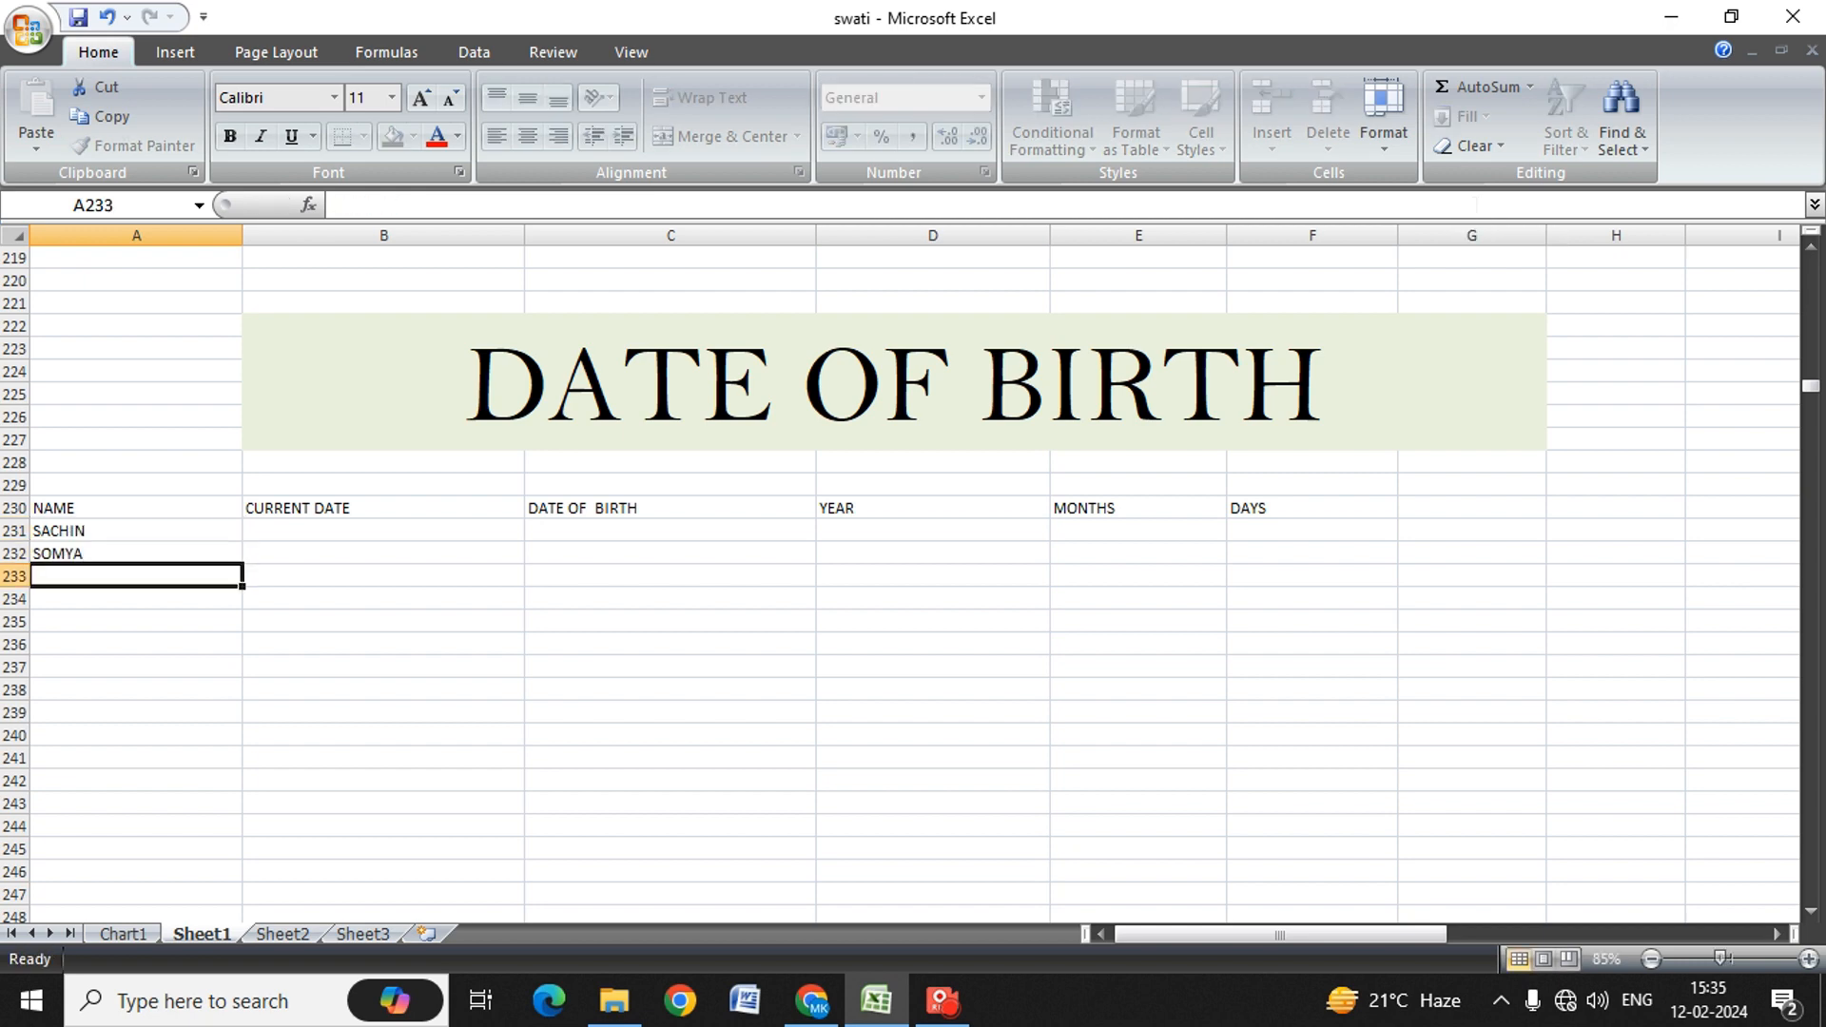
# Step: Enter three more people's names in cells A233 to A235
pyautogui.write('MUSKAN')
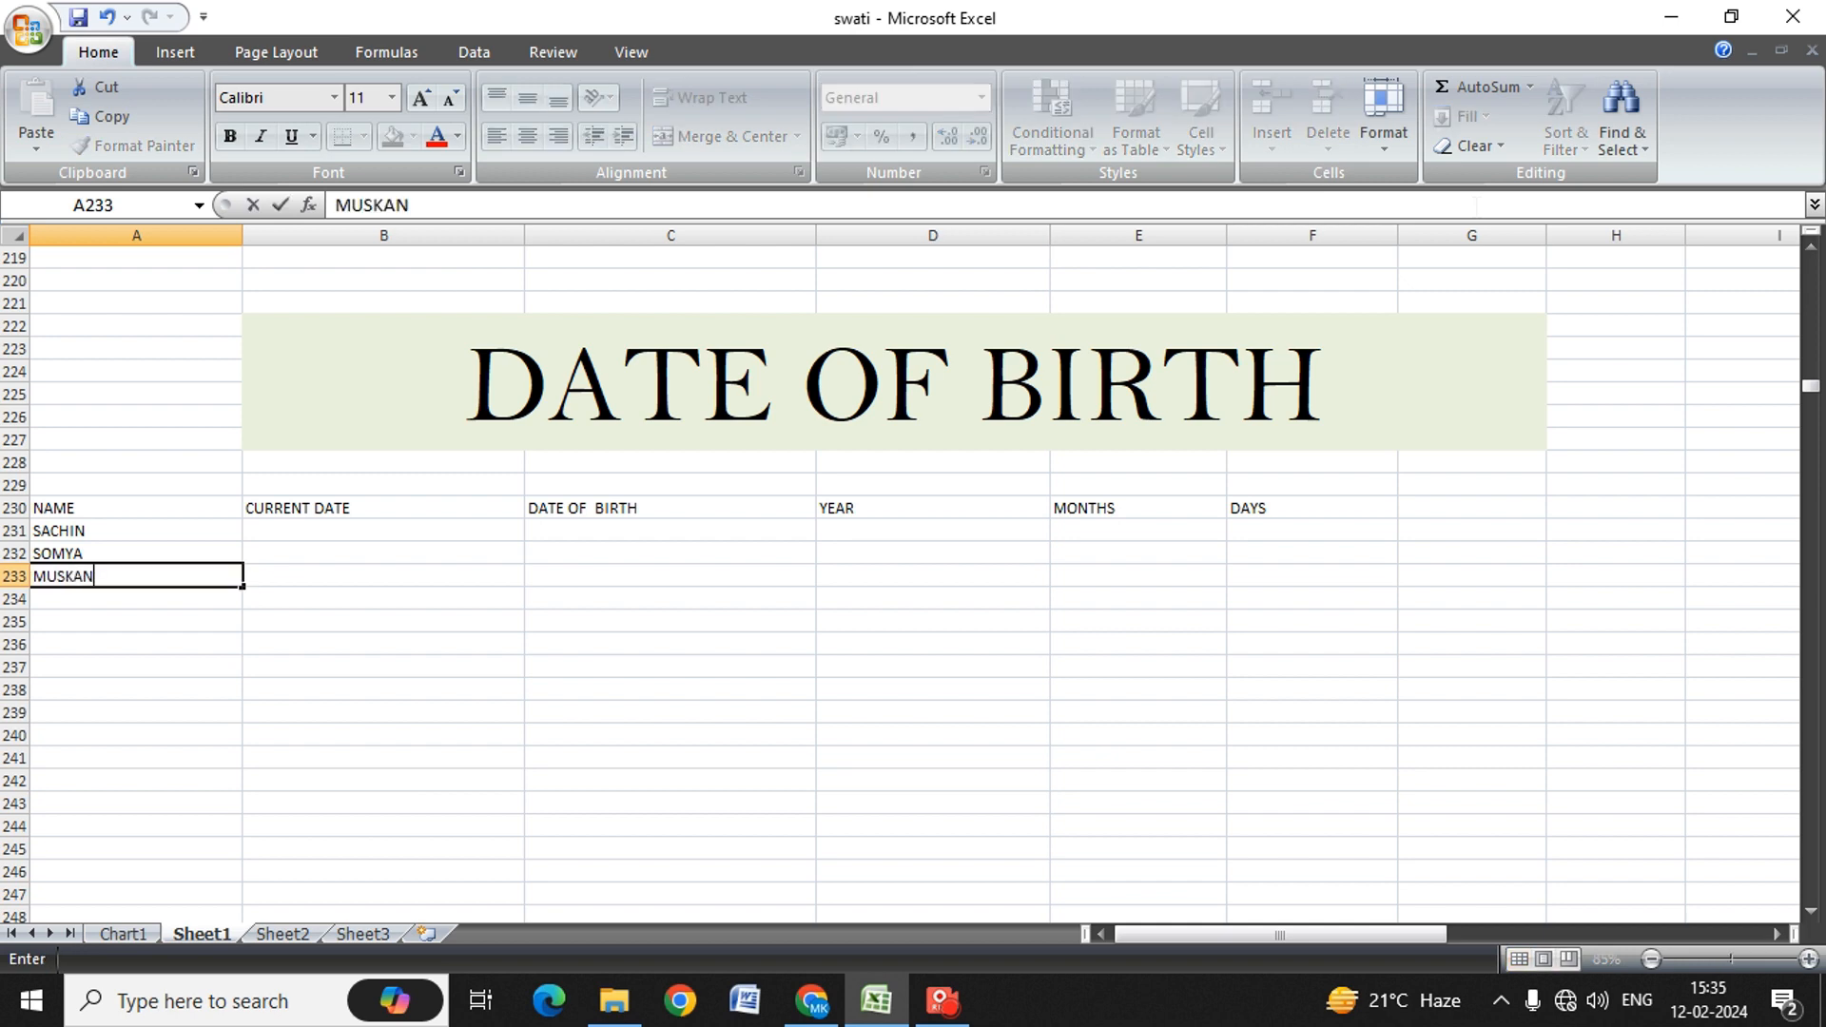
pyautogui.press('Return')
pyautogui.write('ARADH')
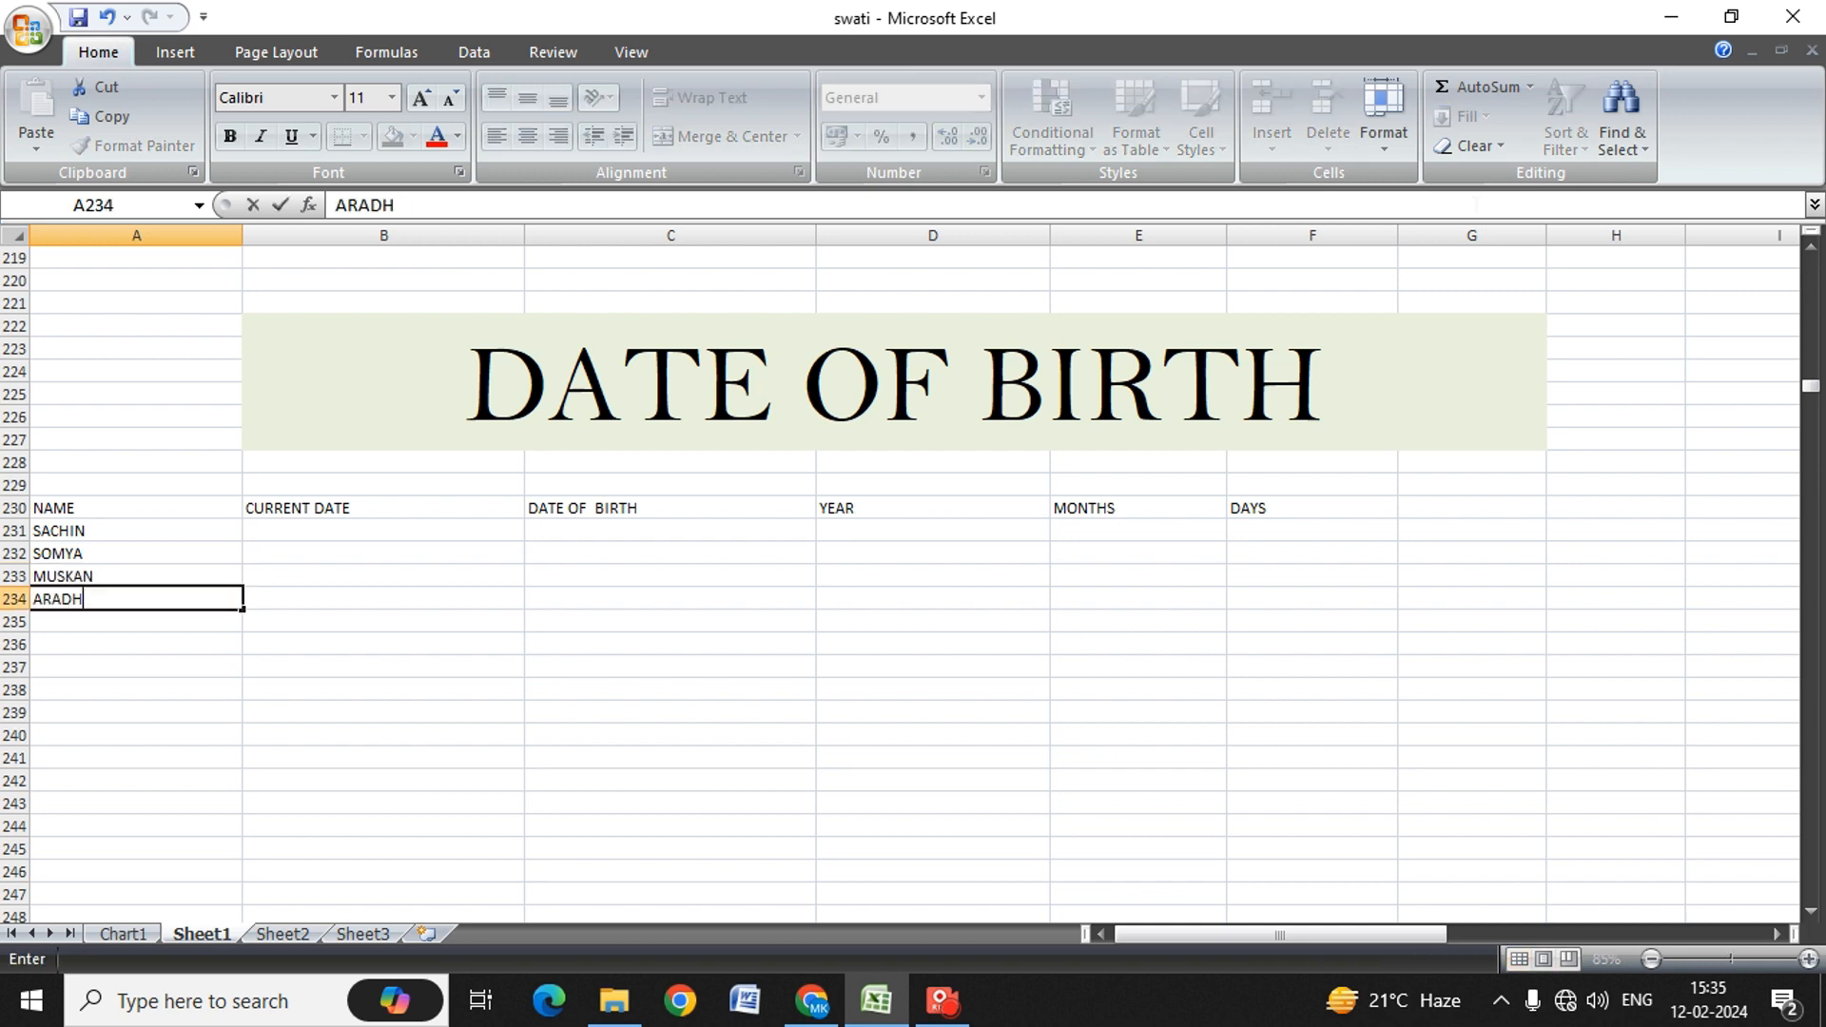
pyautogui.write('YA')
pyautogui.press('Return')
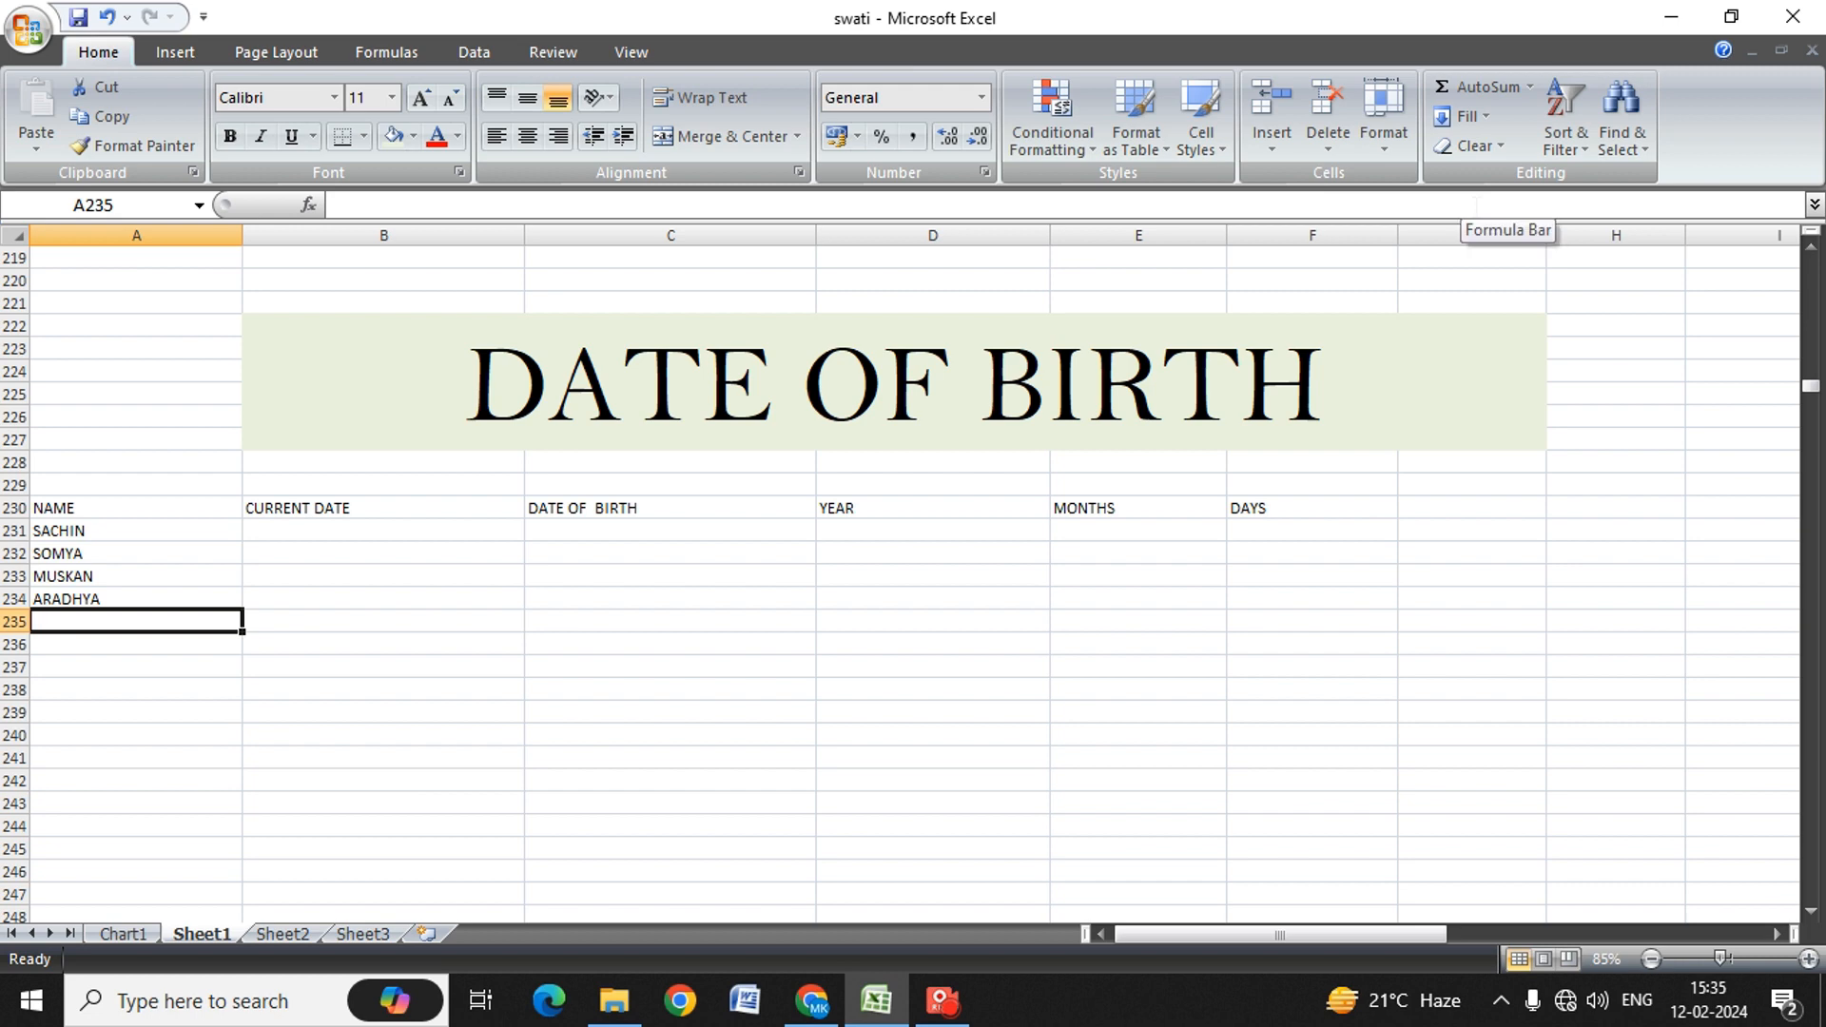
pyautogui.write('KOMAL')
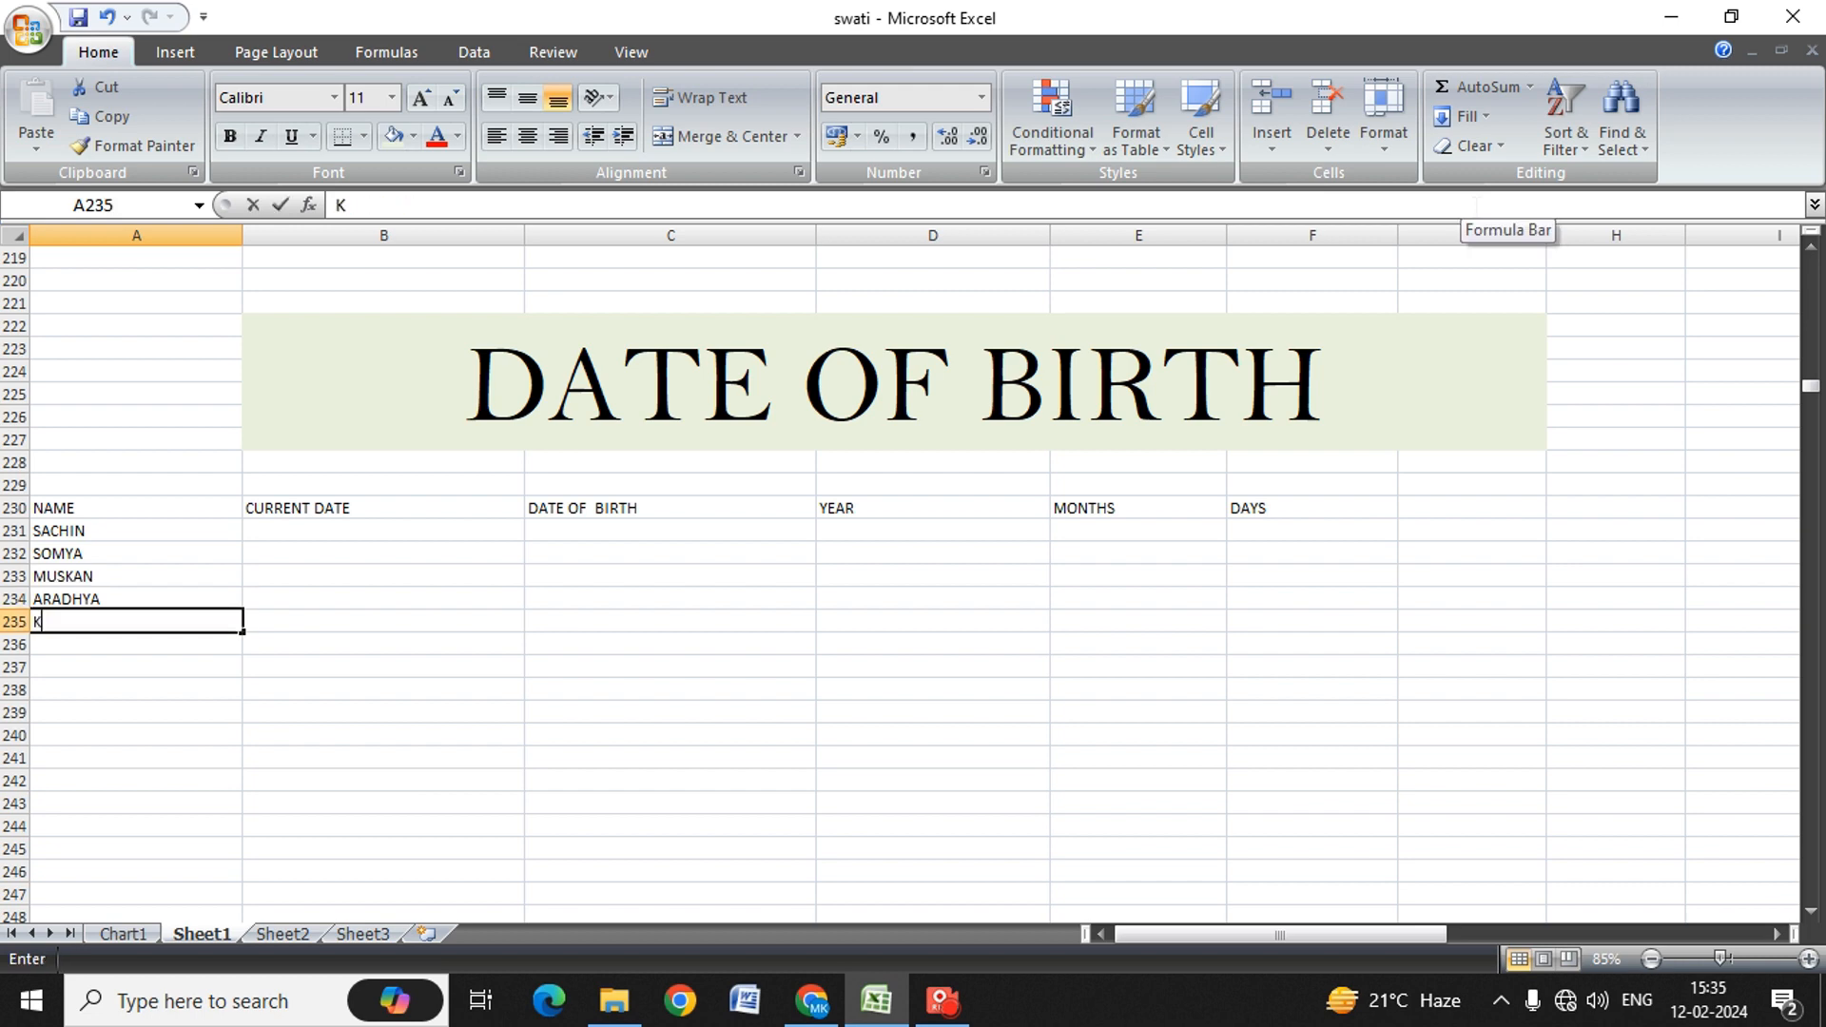
pyautogui.press('Return')
# Step: Enter the current date 12-02-2024 in cell B231
pyautogui.press('Right')
pyautogui.press('Up')
pyautogui.press('Up')
pyautogui.press('Up')
pyautogui.press('Up')
pyautogui.press('Up')
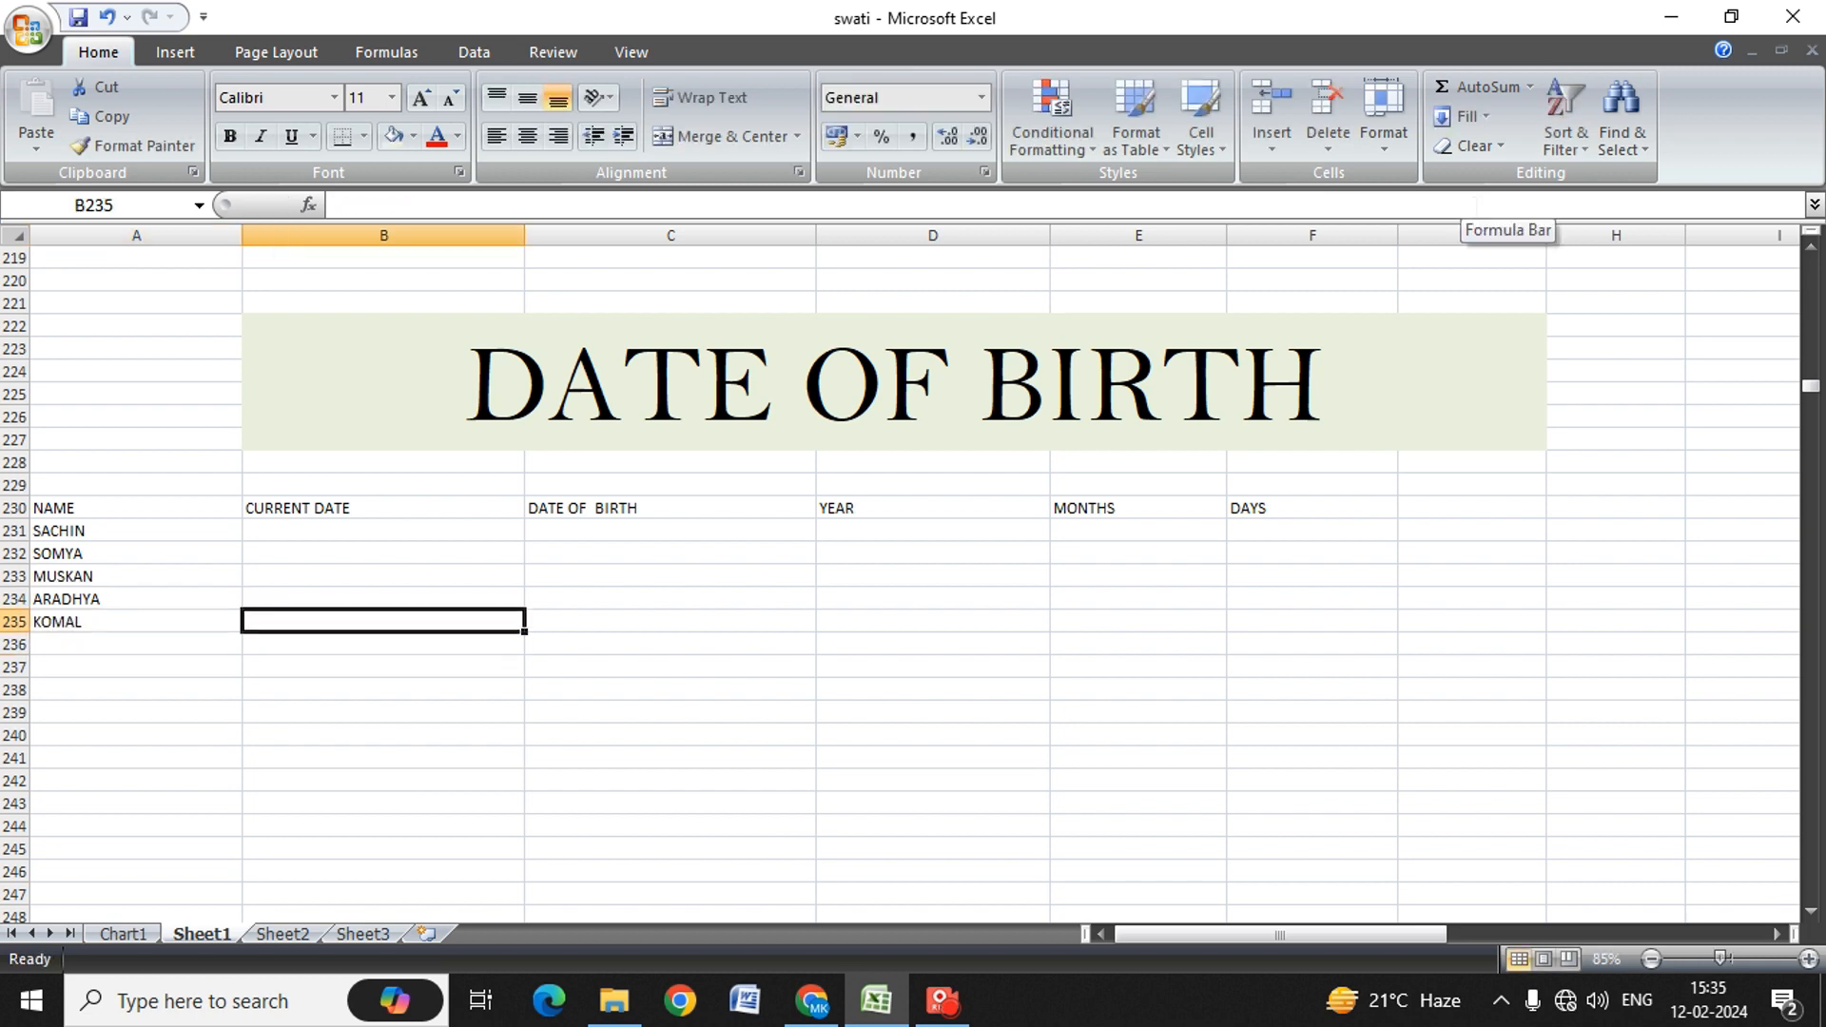
pyautogui.write('12')
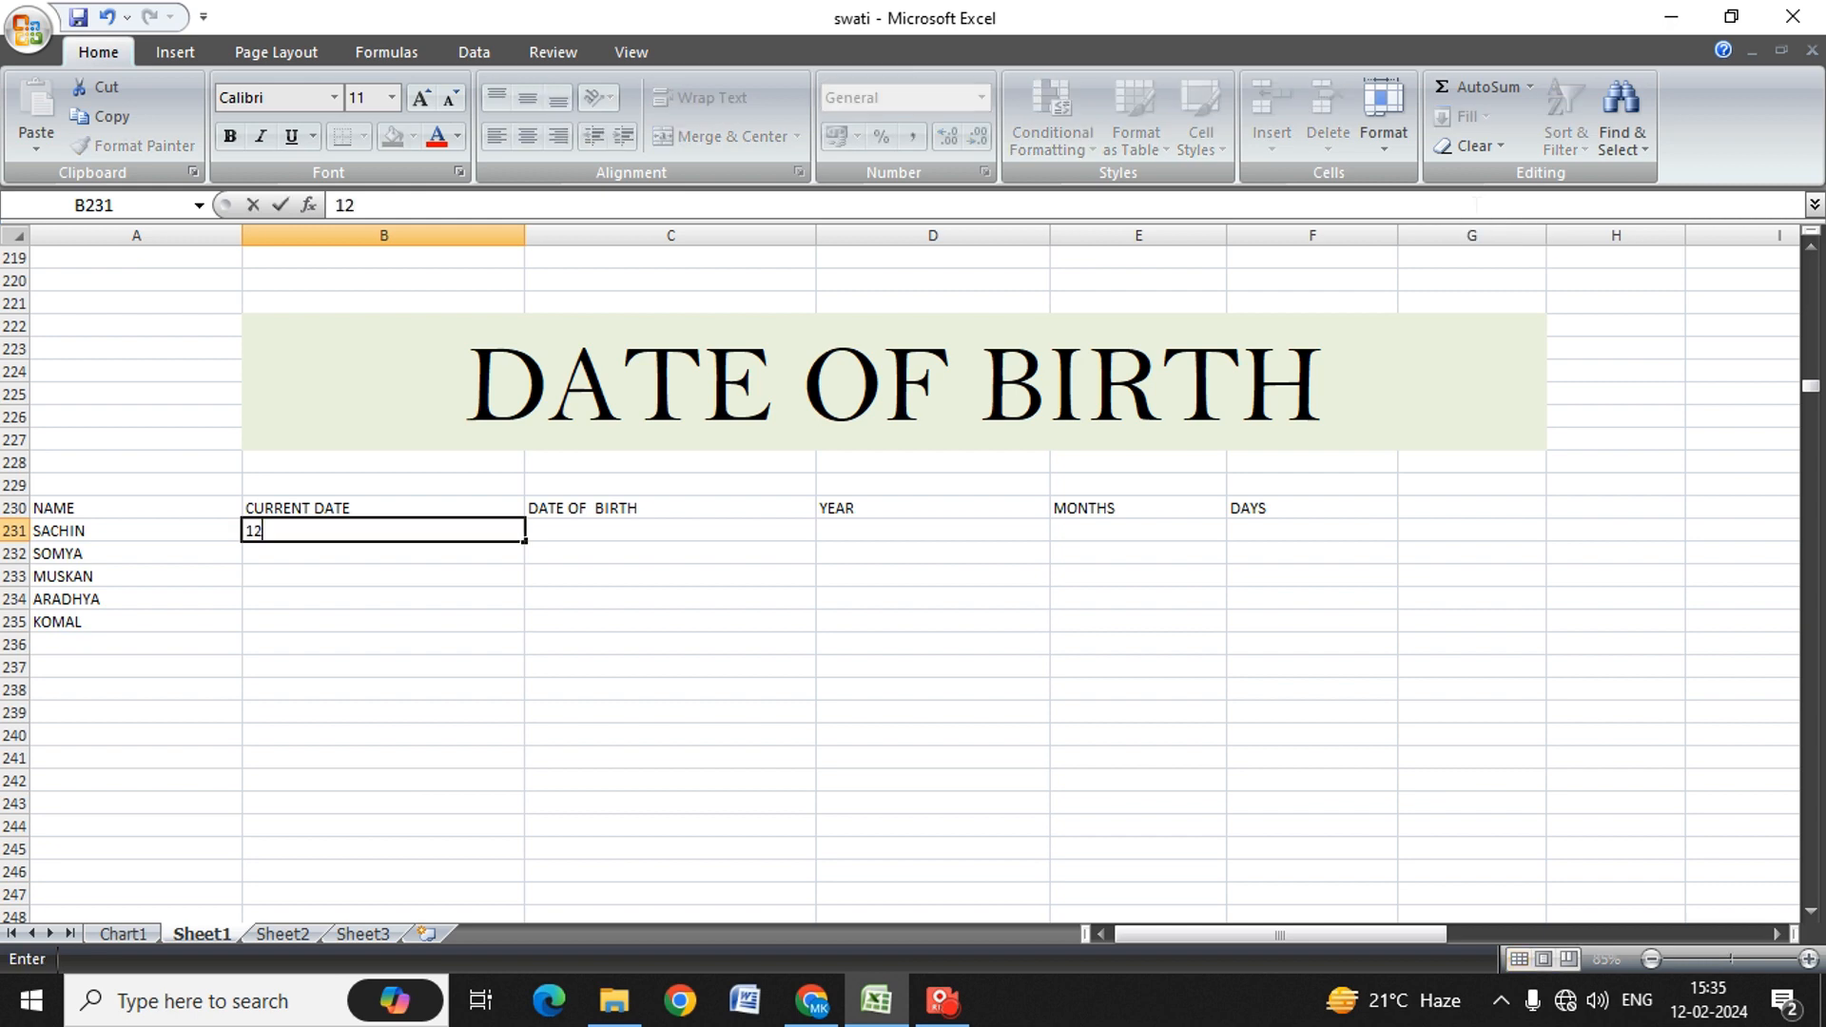
pyautogui.write('-02-2024')
# Step: Fill the date from B231 down through B235 with the fill handle
pyautogui.moveTo(400, 530); pyautogui.dragTo(399, 621)
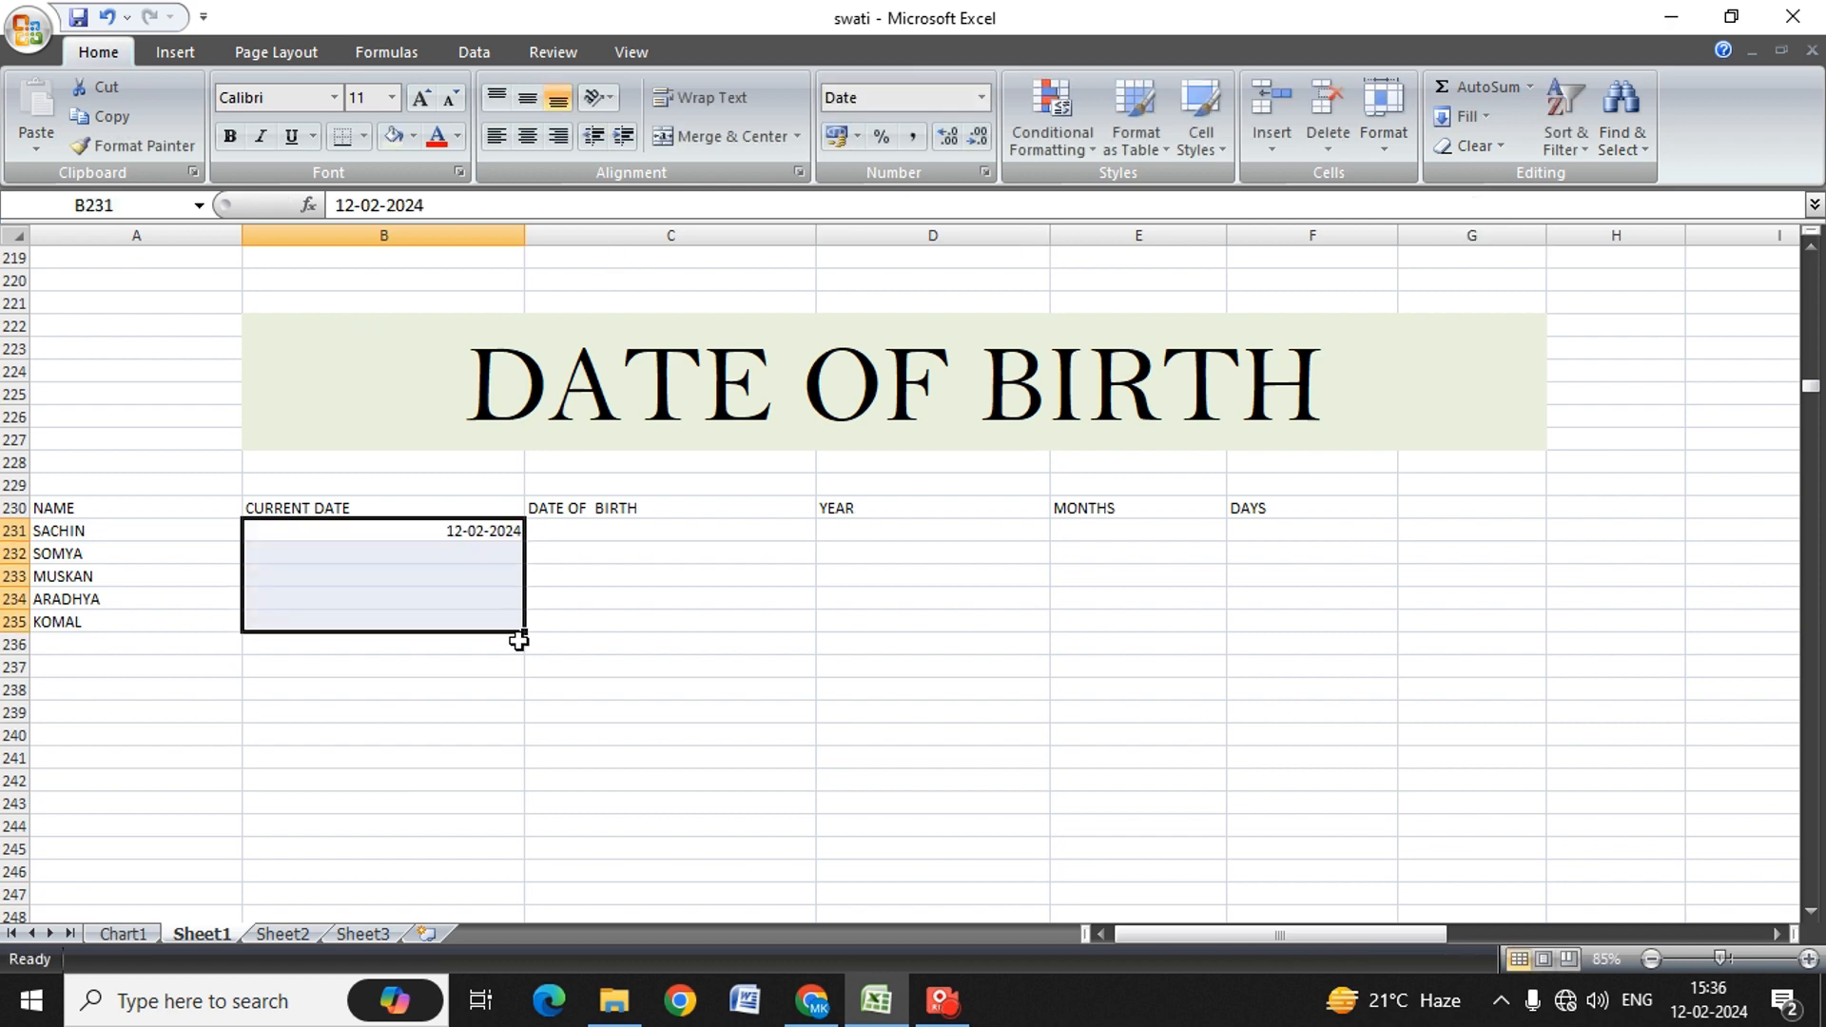
pyautogui.moveTo(526, 633); pyautogui.dragTo(528, 635)
pyautogui.click(573, 553)
pyautogui.click(488, 526)
pyautogui.moveTo(524, 539); pyautogui.dragTo(526, 624)
pyautogui.click(561, 623)
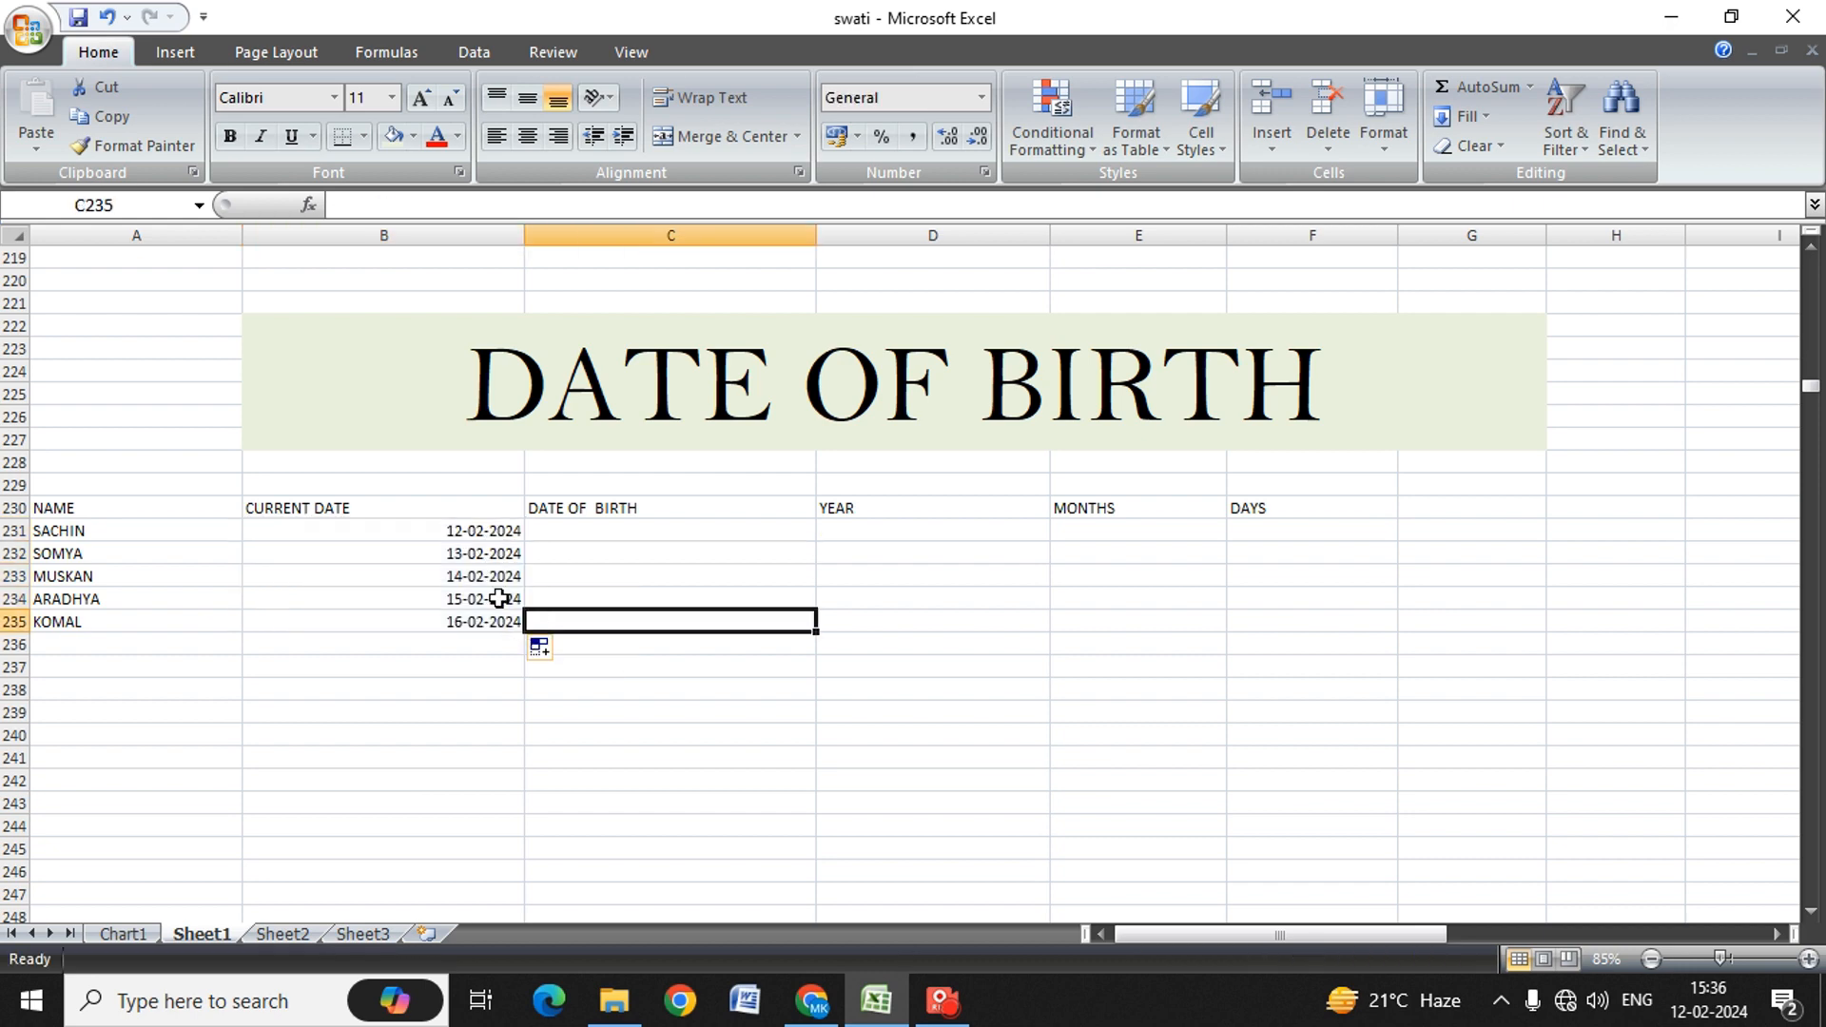
# Step: Change the current date in B232 to 12-02-2024
pyautogui.click(458, 534)
pyautogui.click(465, 555)
pyautogui.doubleClick(464, 555)
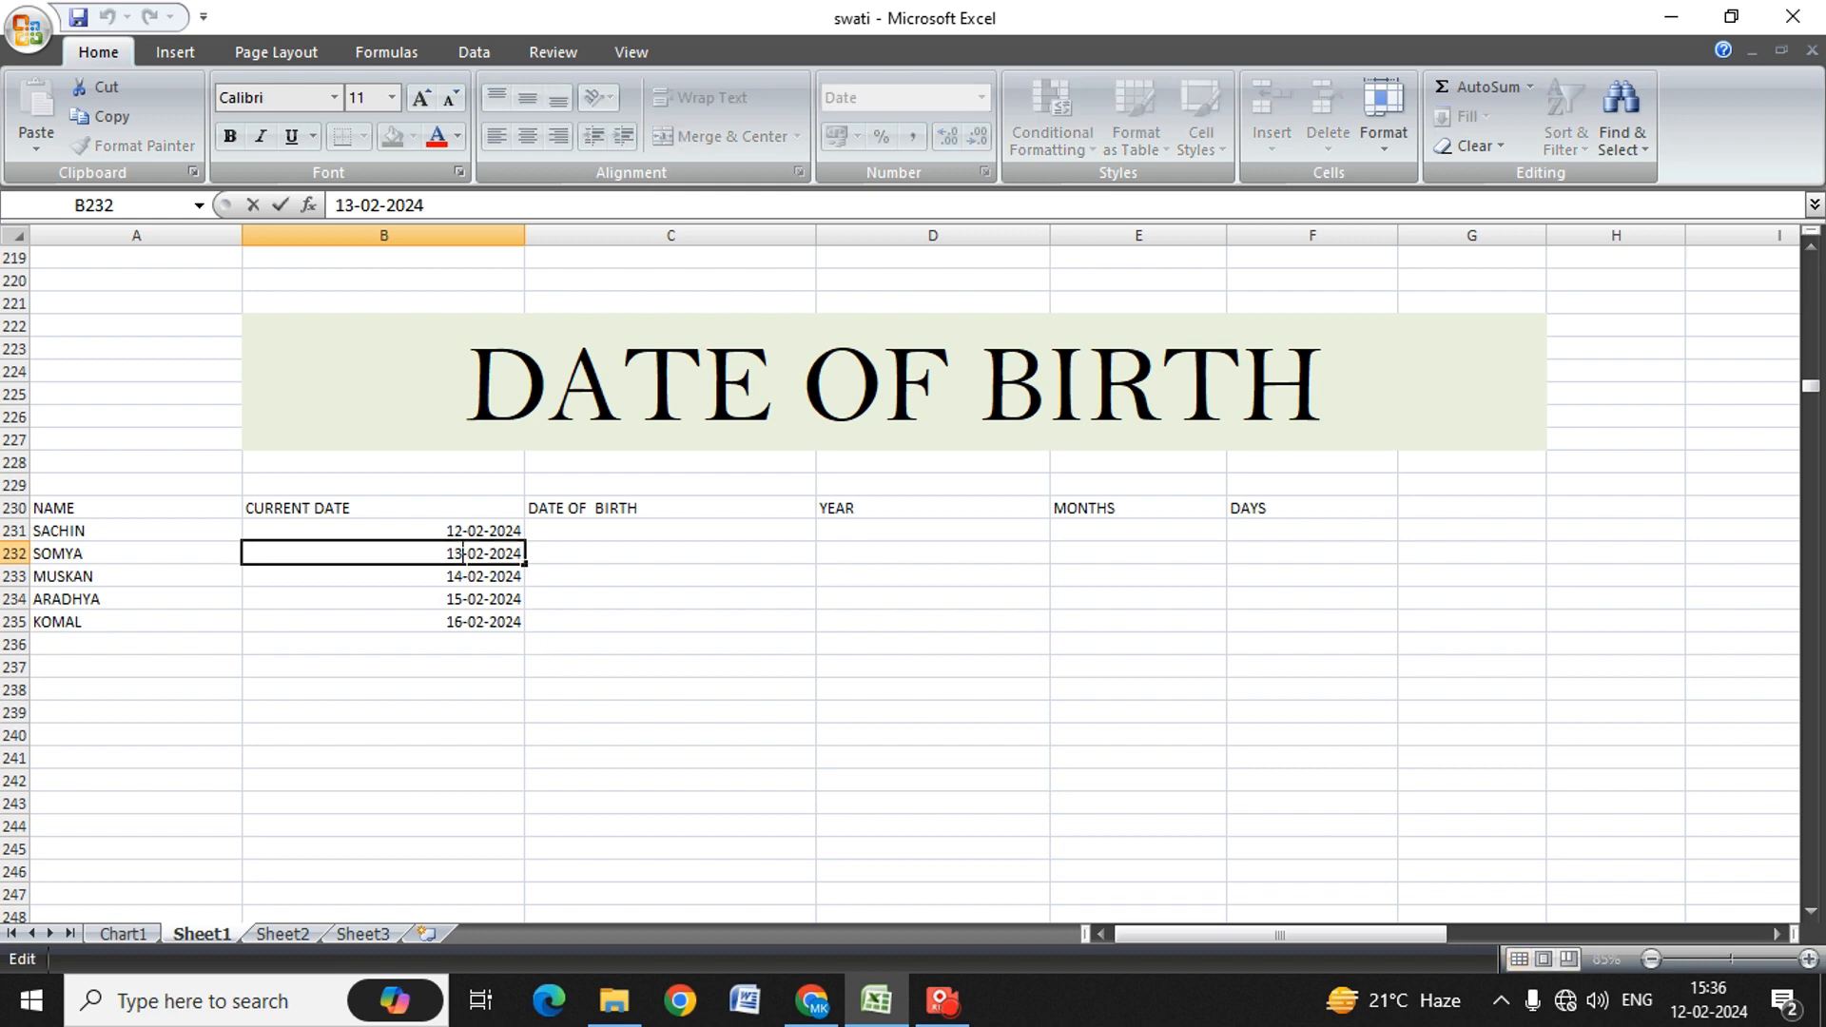
pyautogui.press('BackSpace')
pyautogui.write('2')
pyautogui.press('Return')
# Step: Change the current date in B233 to 12-02-2024
pyautogui.click(461, 576)
pyautogui.doubleClick(460, 587)
pyautogui.doubleClick(463, 576)
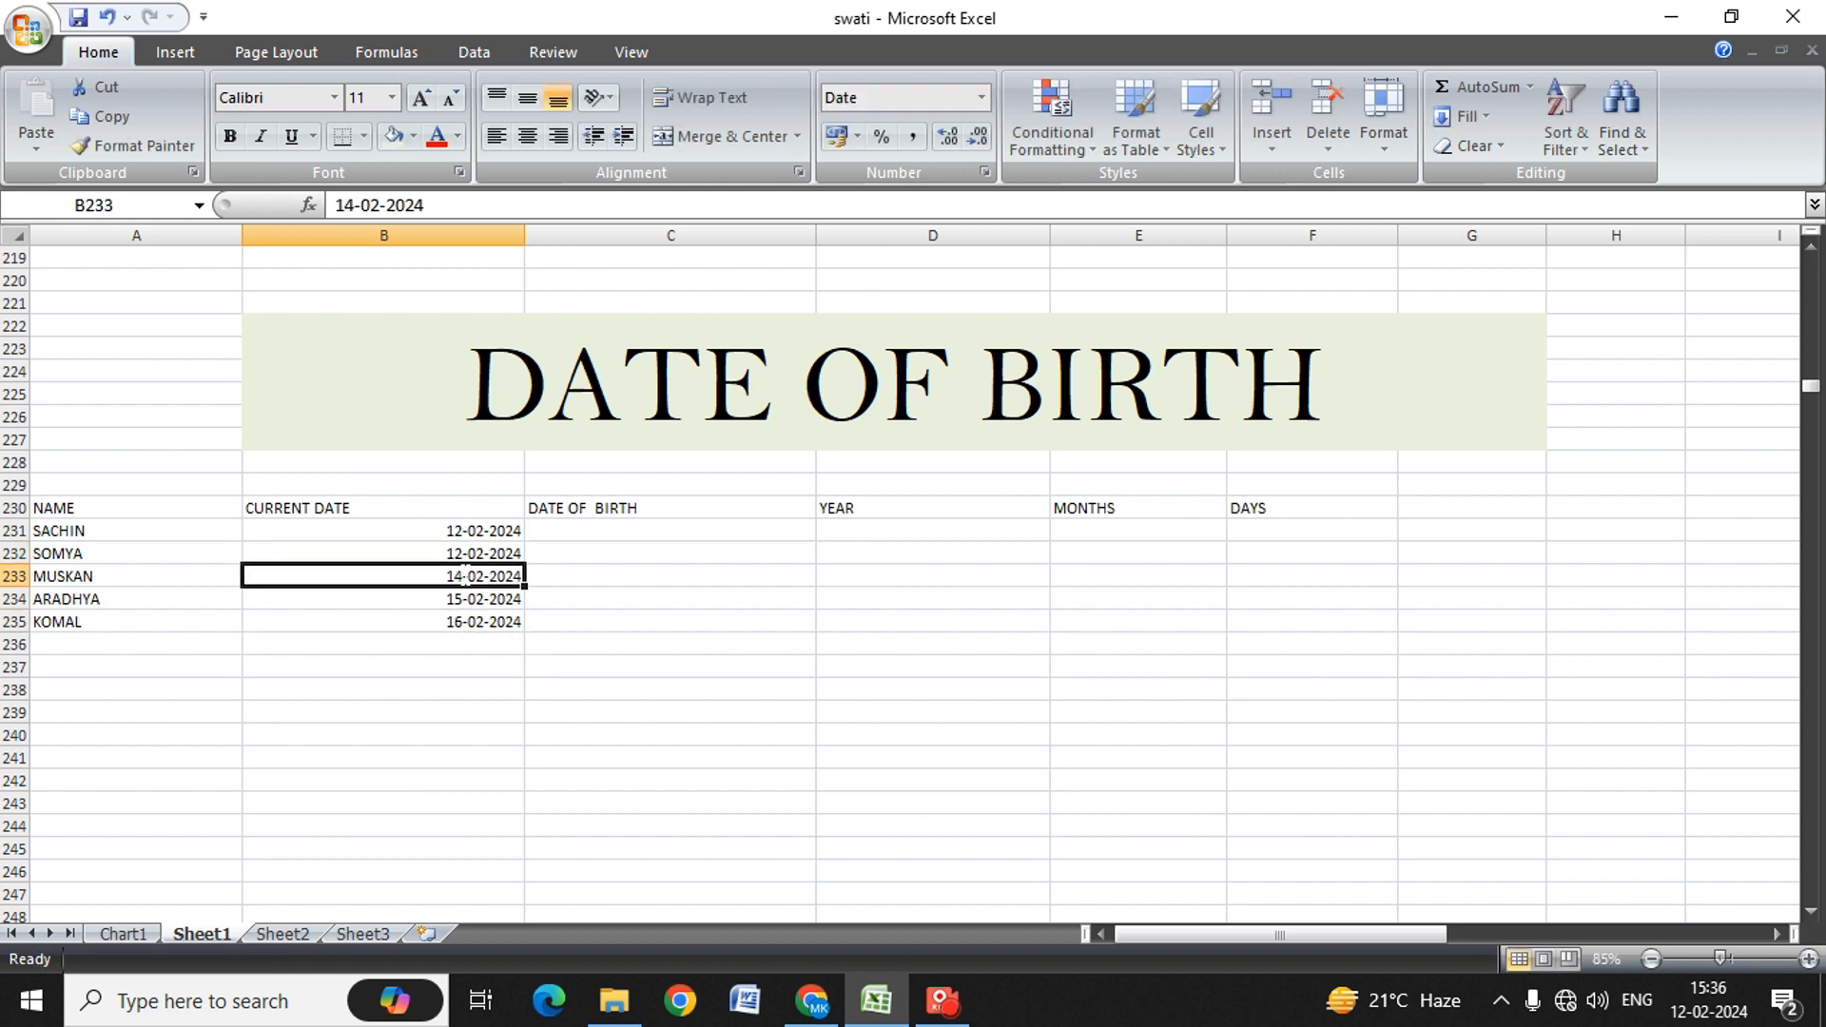
pyautogui.press('BackSpace')
pyautogui.write('2')
pyautogui.click(442, 617)
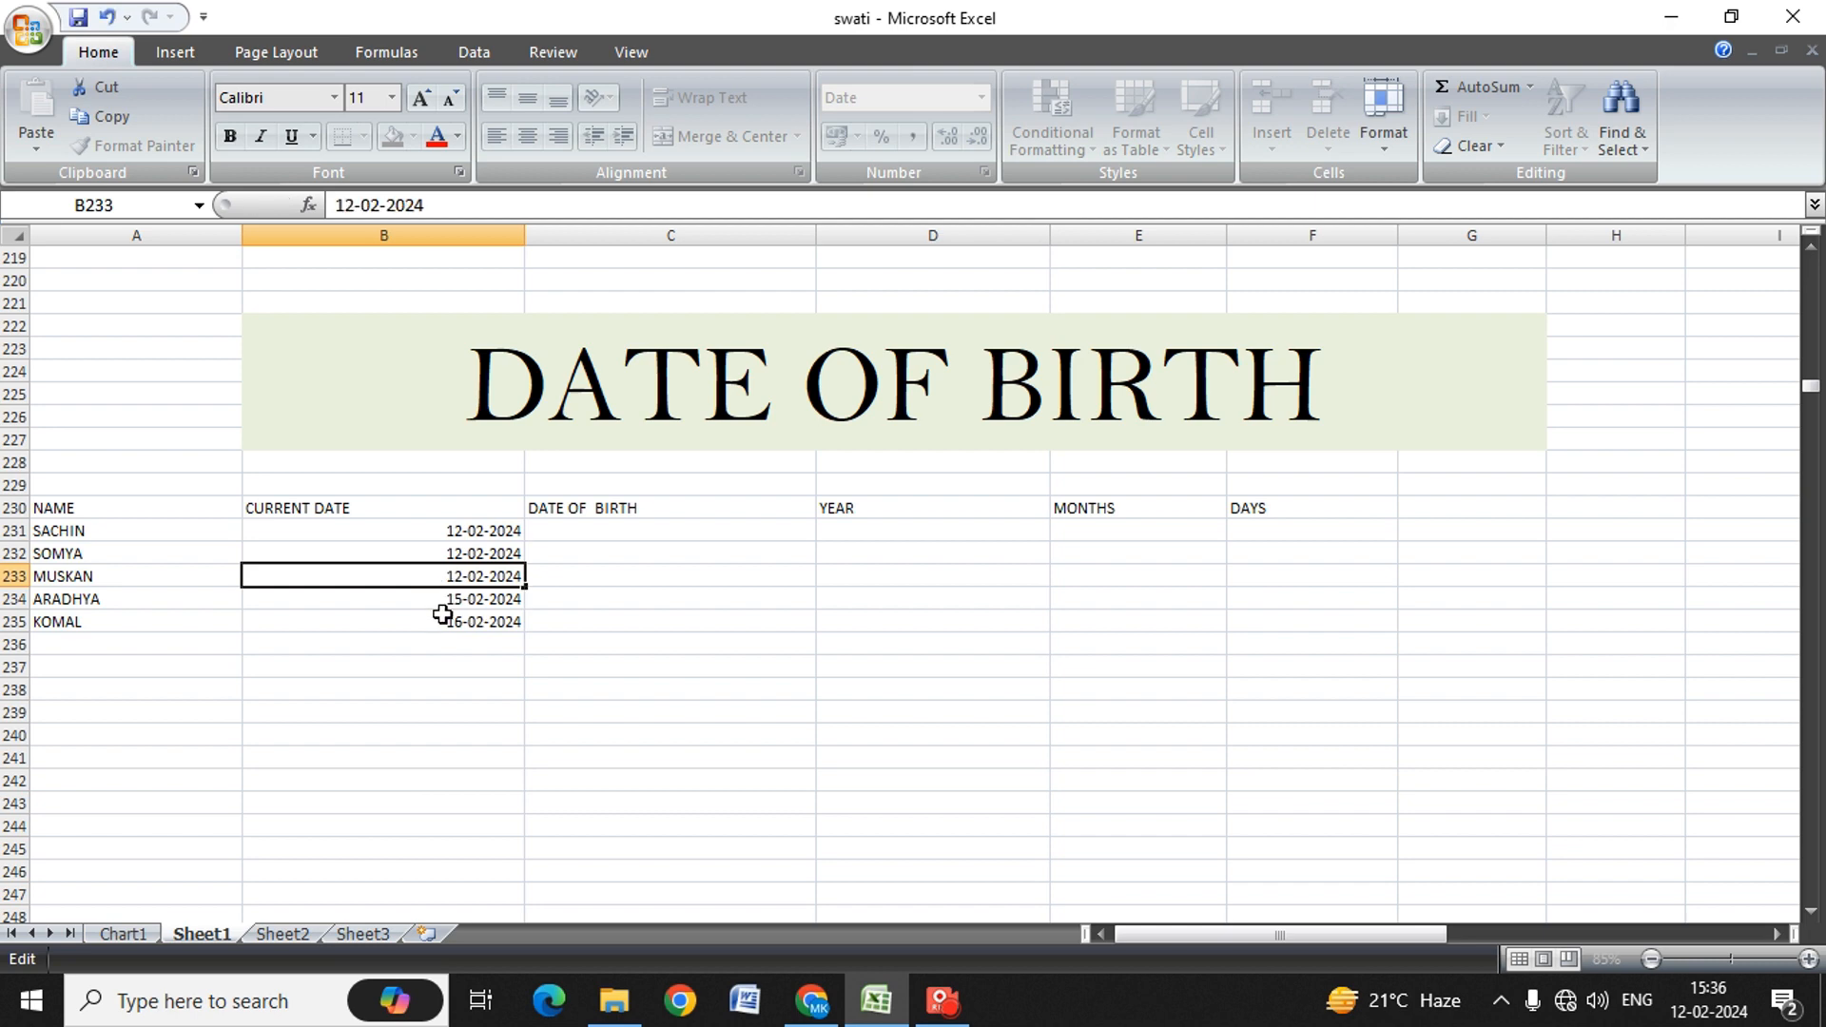
# Step: Change the current date in B234 to 12-02-2024
pyautogui.click(449, 599)
pyautogui.click(468, 613)
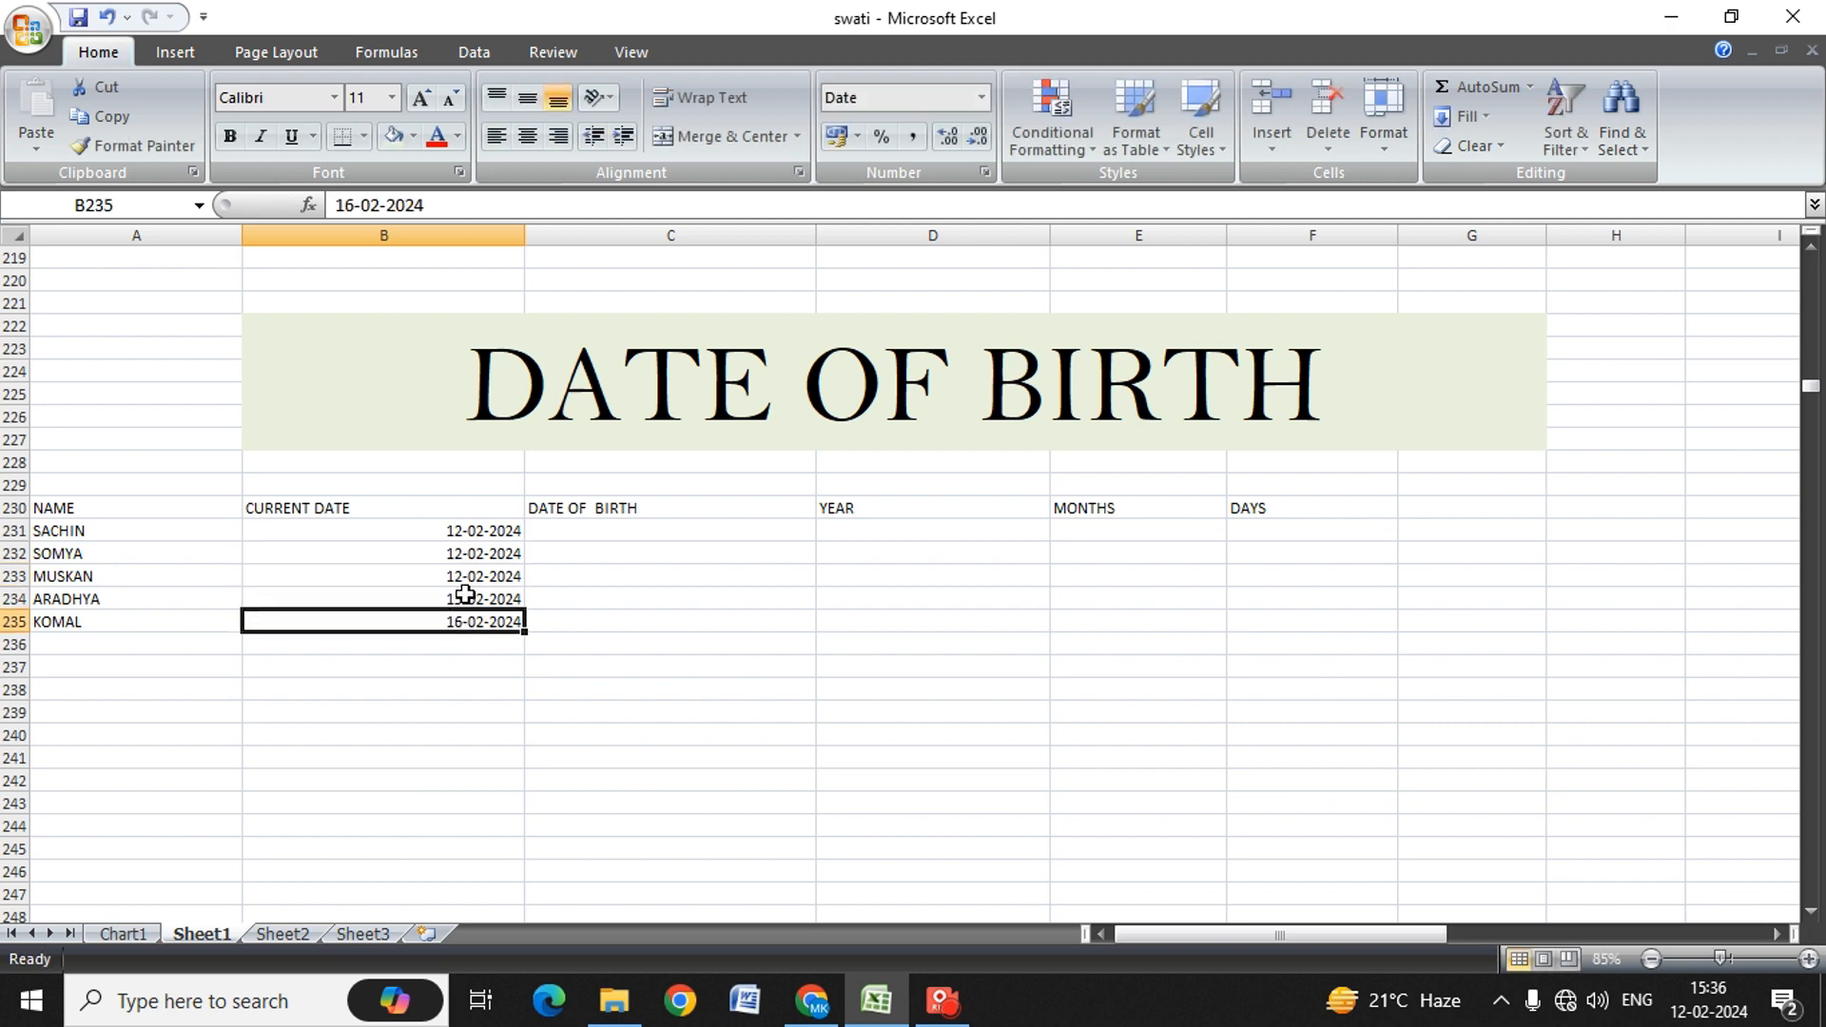
pyautogui.doubleClick(463, 599)
pyautogui.press('BackSpace')
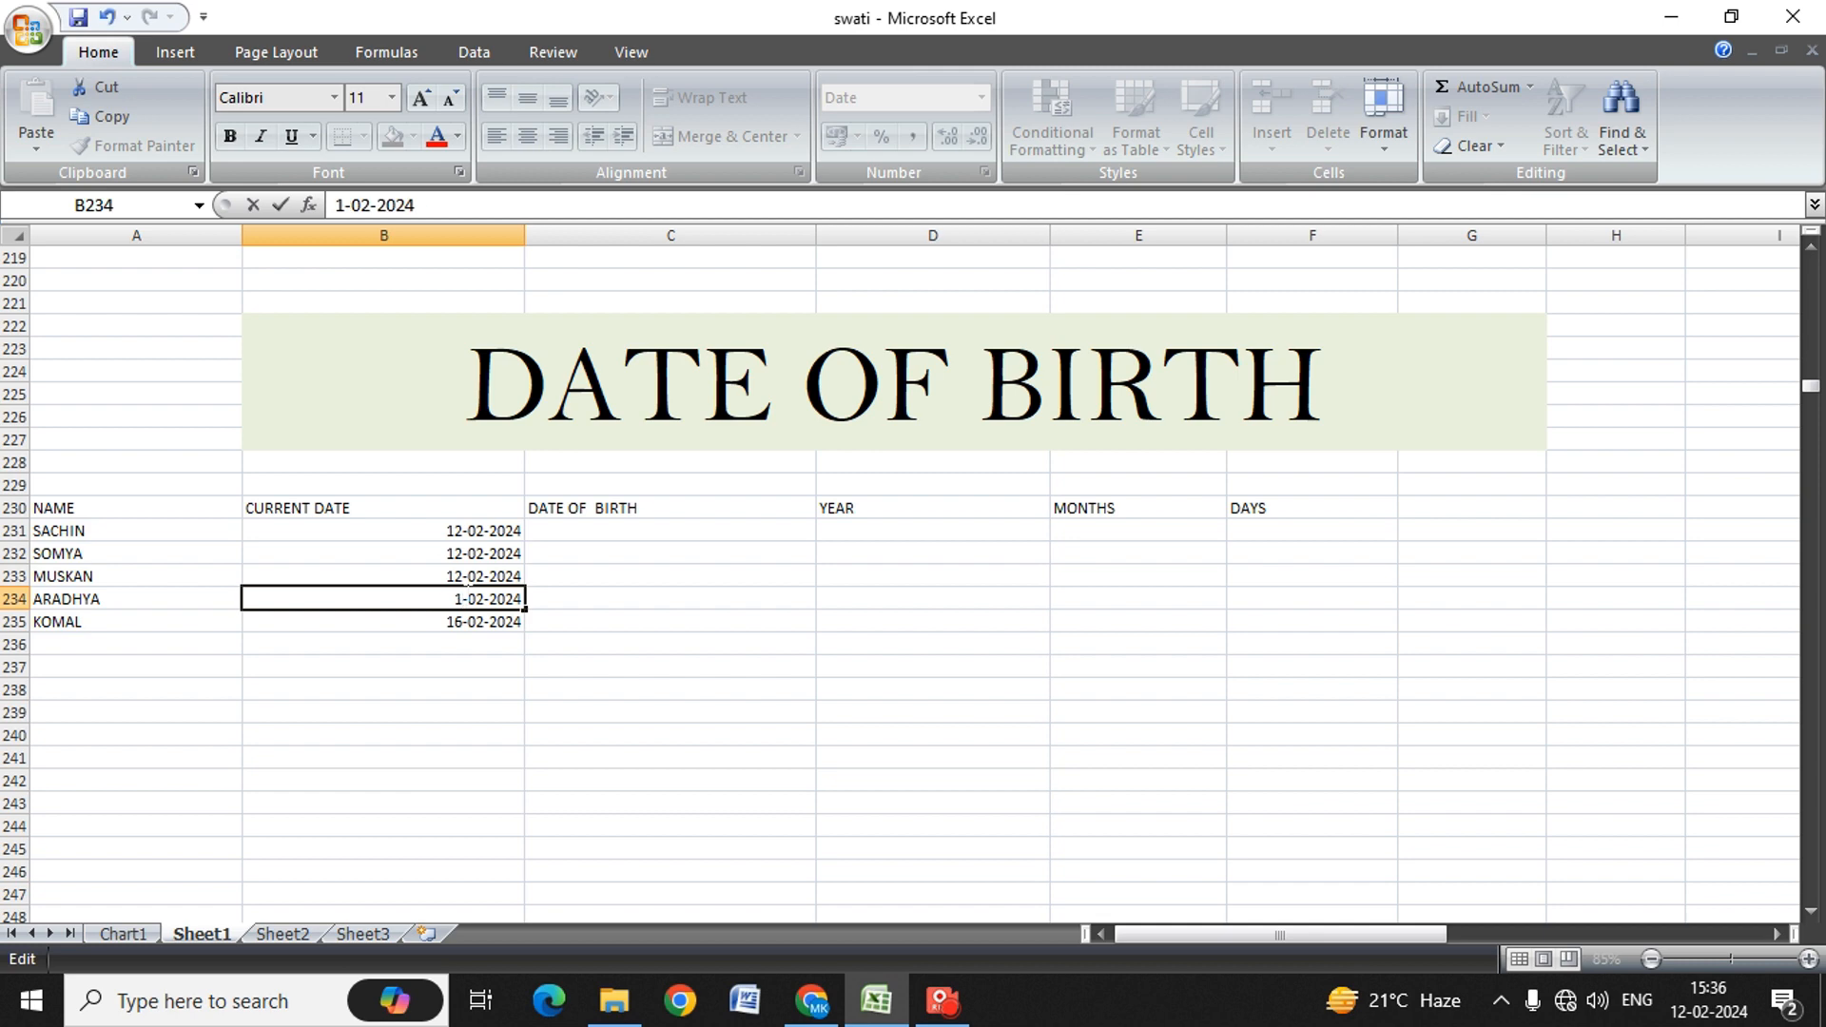
pyautogui.write('2')
pyautogui.click(436, 618)
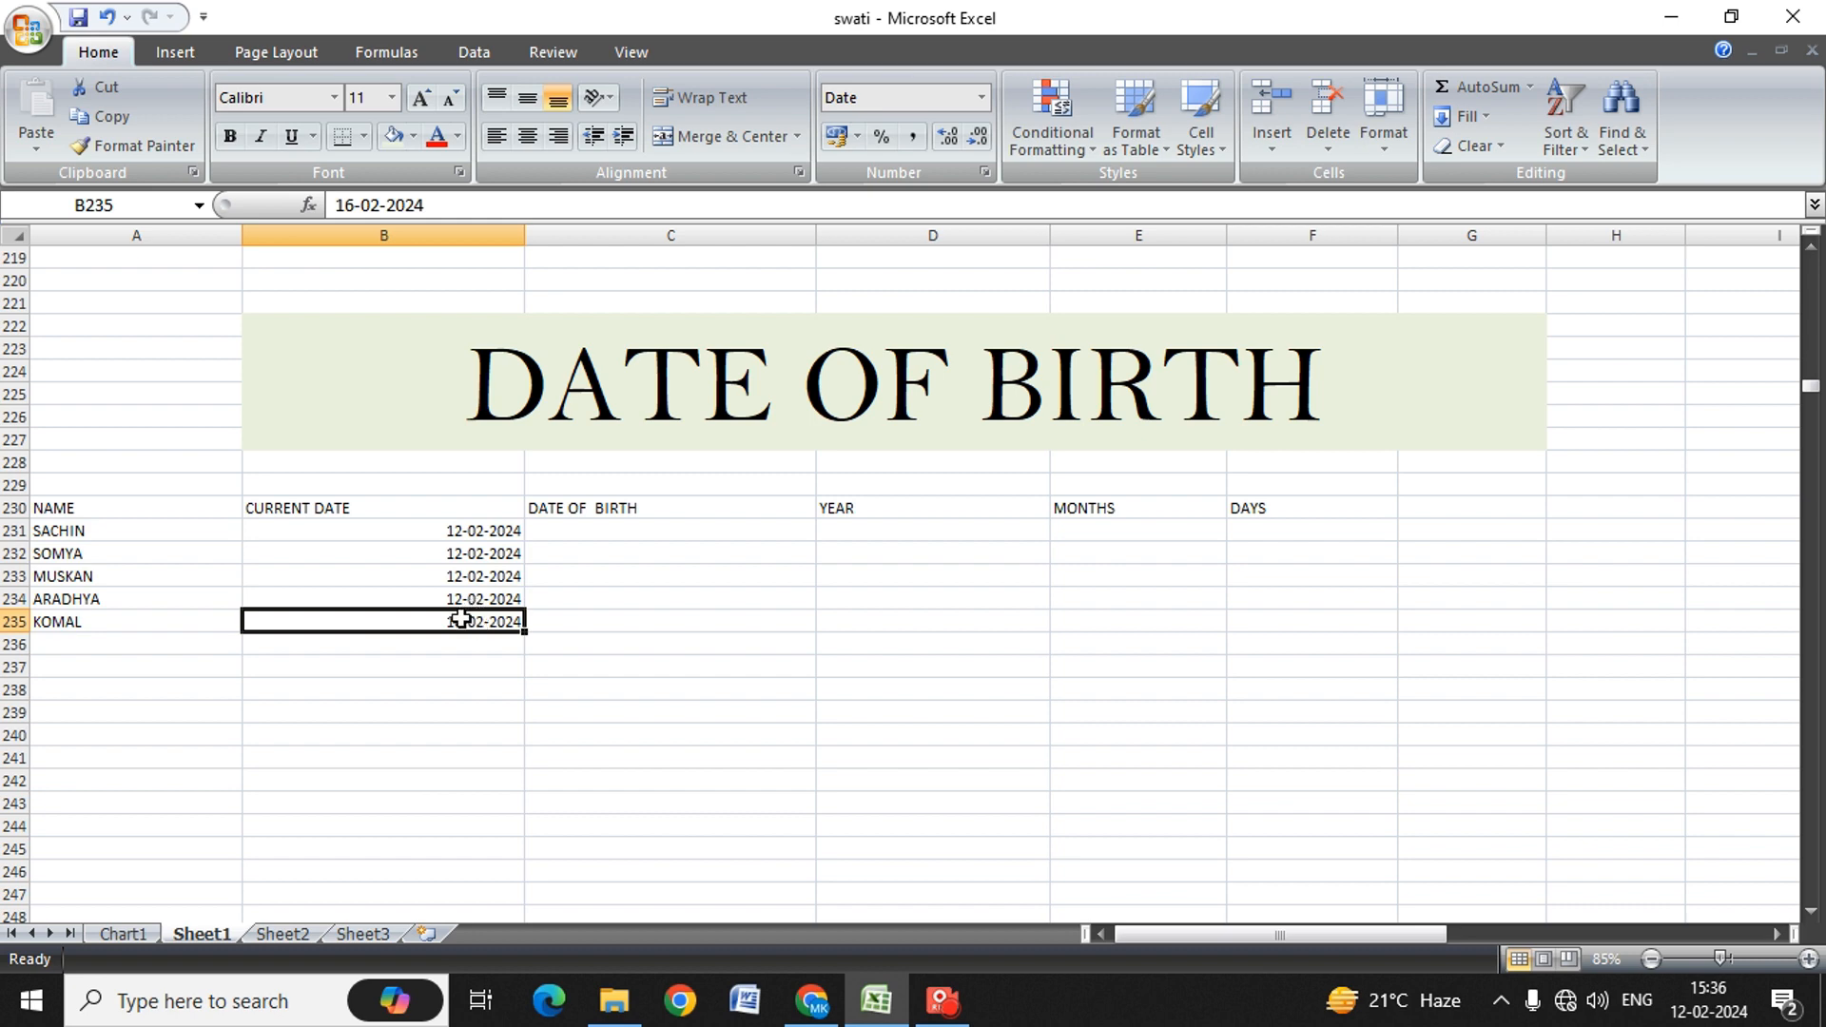
# Step: Change the current date in B235 to 12-02-2024
pyautogui.doubleClick(463, 618)
pyautogui.press('BackSpace')
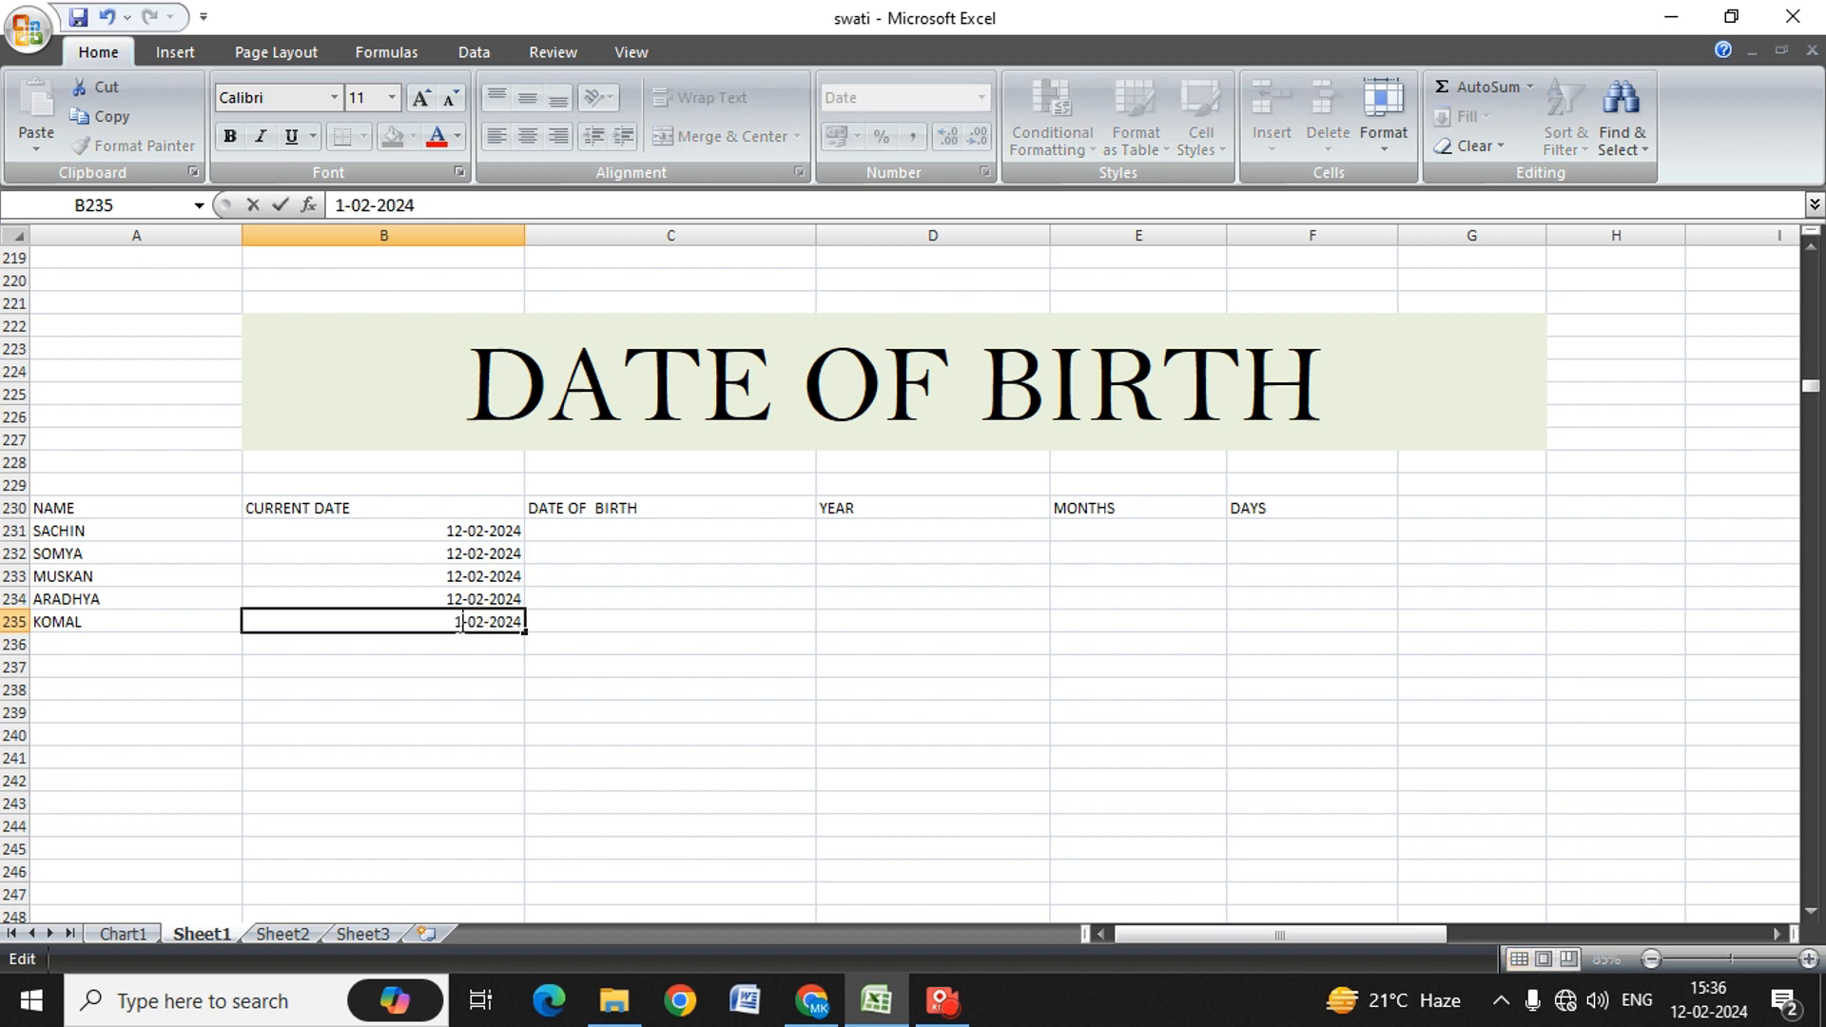
pyautogui.write('2')
pyautogui.click(625, 539)
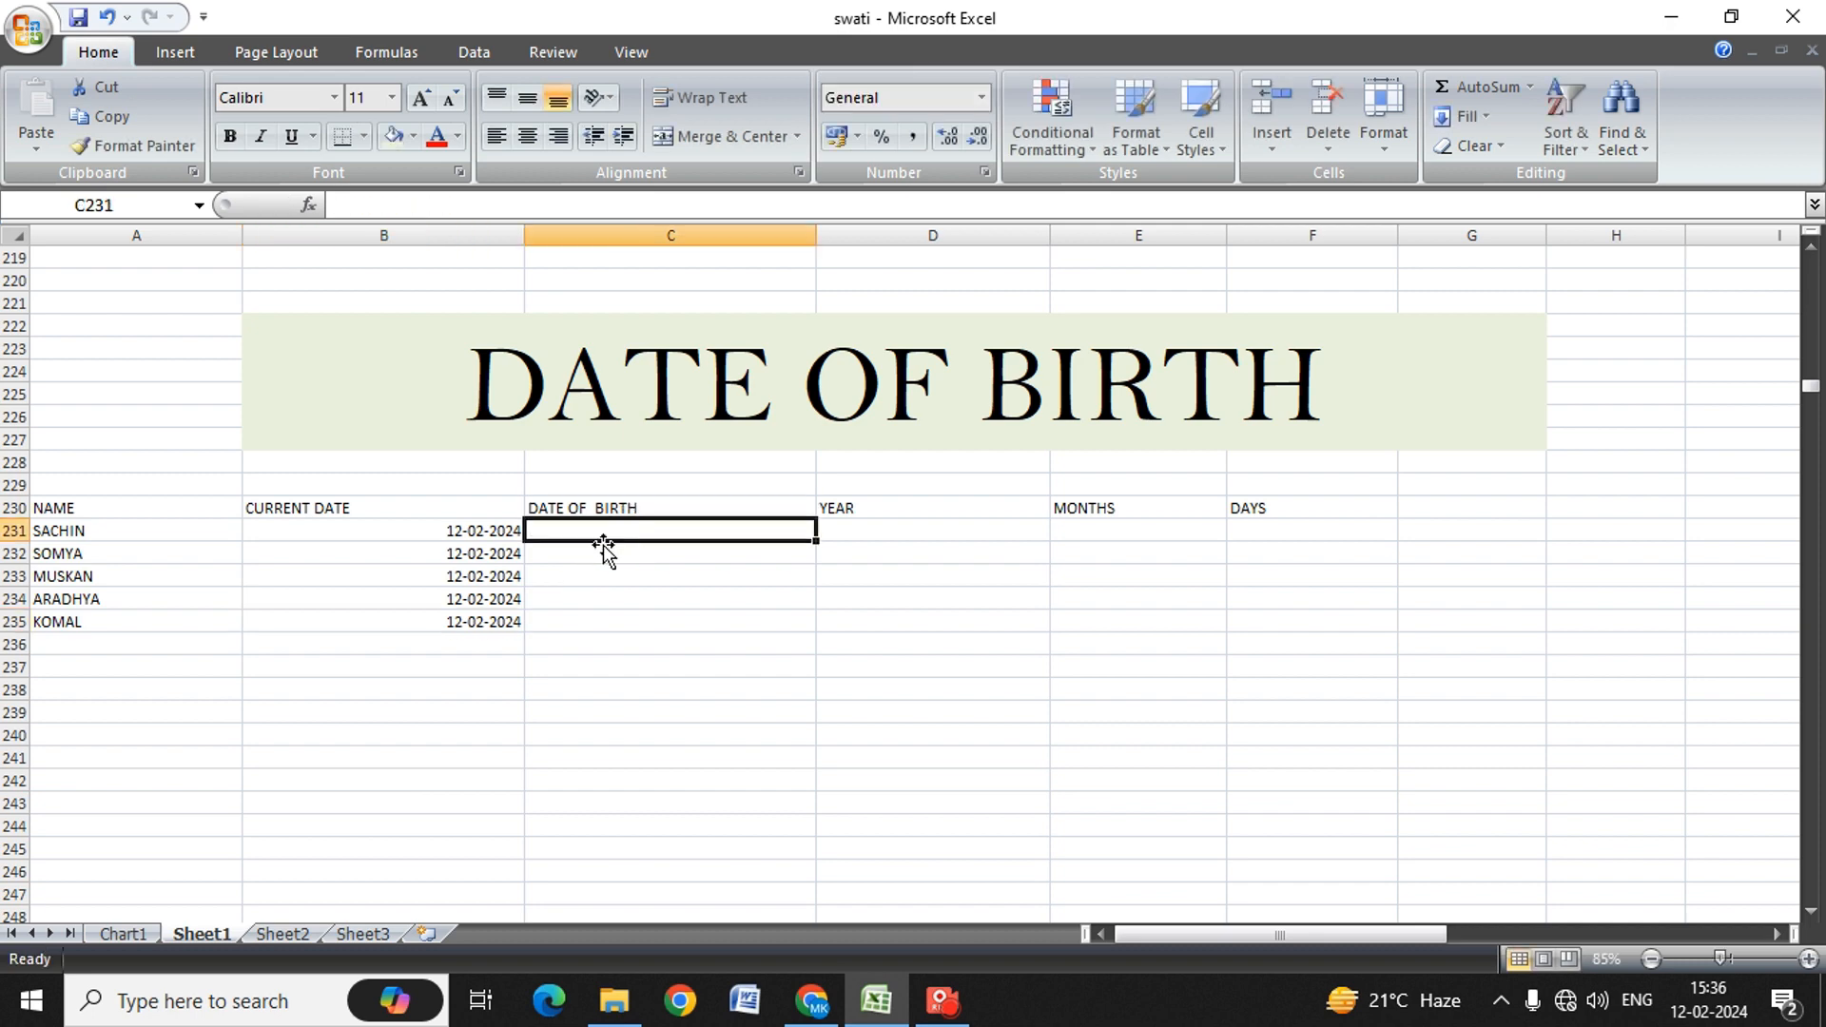
pyautogui.press('Left')
pyautogui.press('Left')
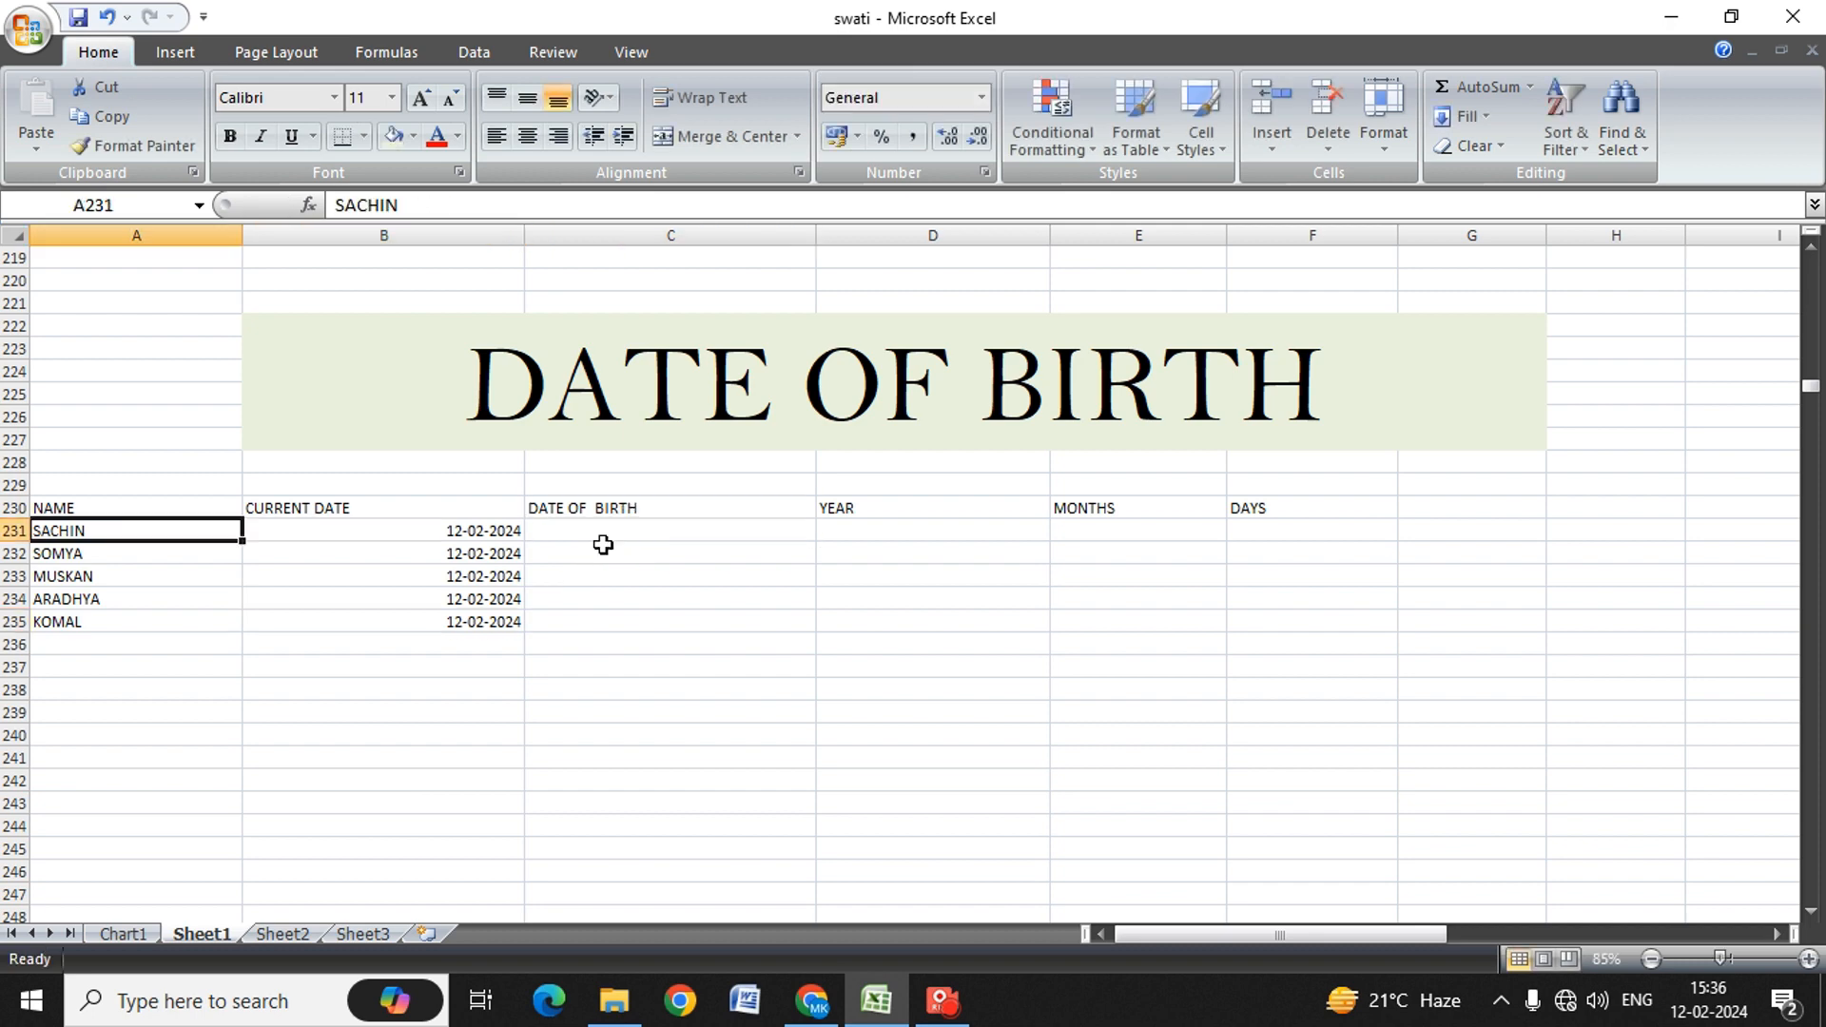
pyautogui.press('Right')
pyautogui.press('Right')
pyautogui.press('Left')
pyautogui.press('Left')
pyautogui.press('Down')
pyautogui.press('Right')
pyautogui.press('Up')
pyautogui.press('Right')
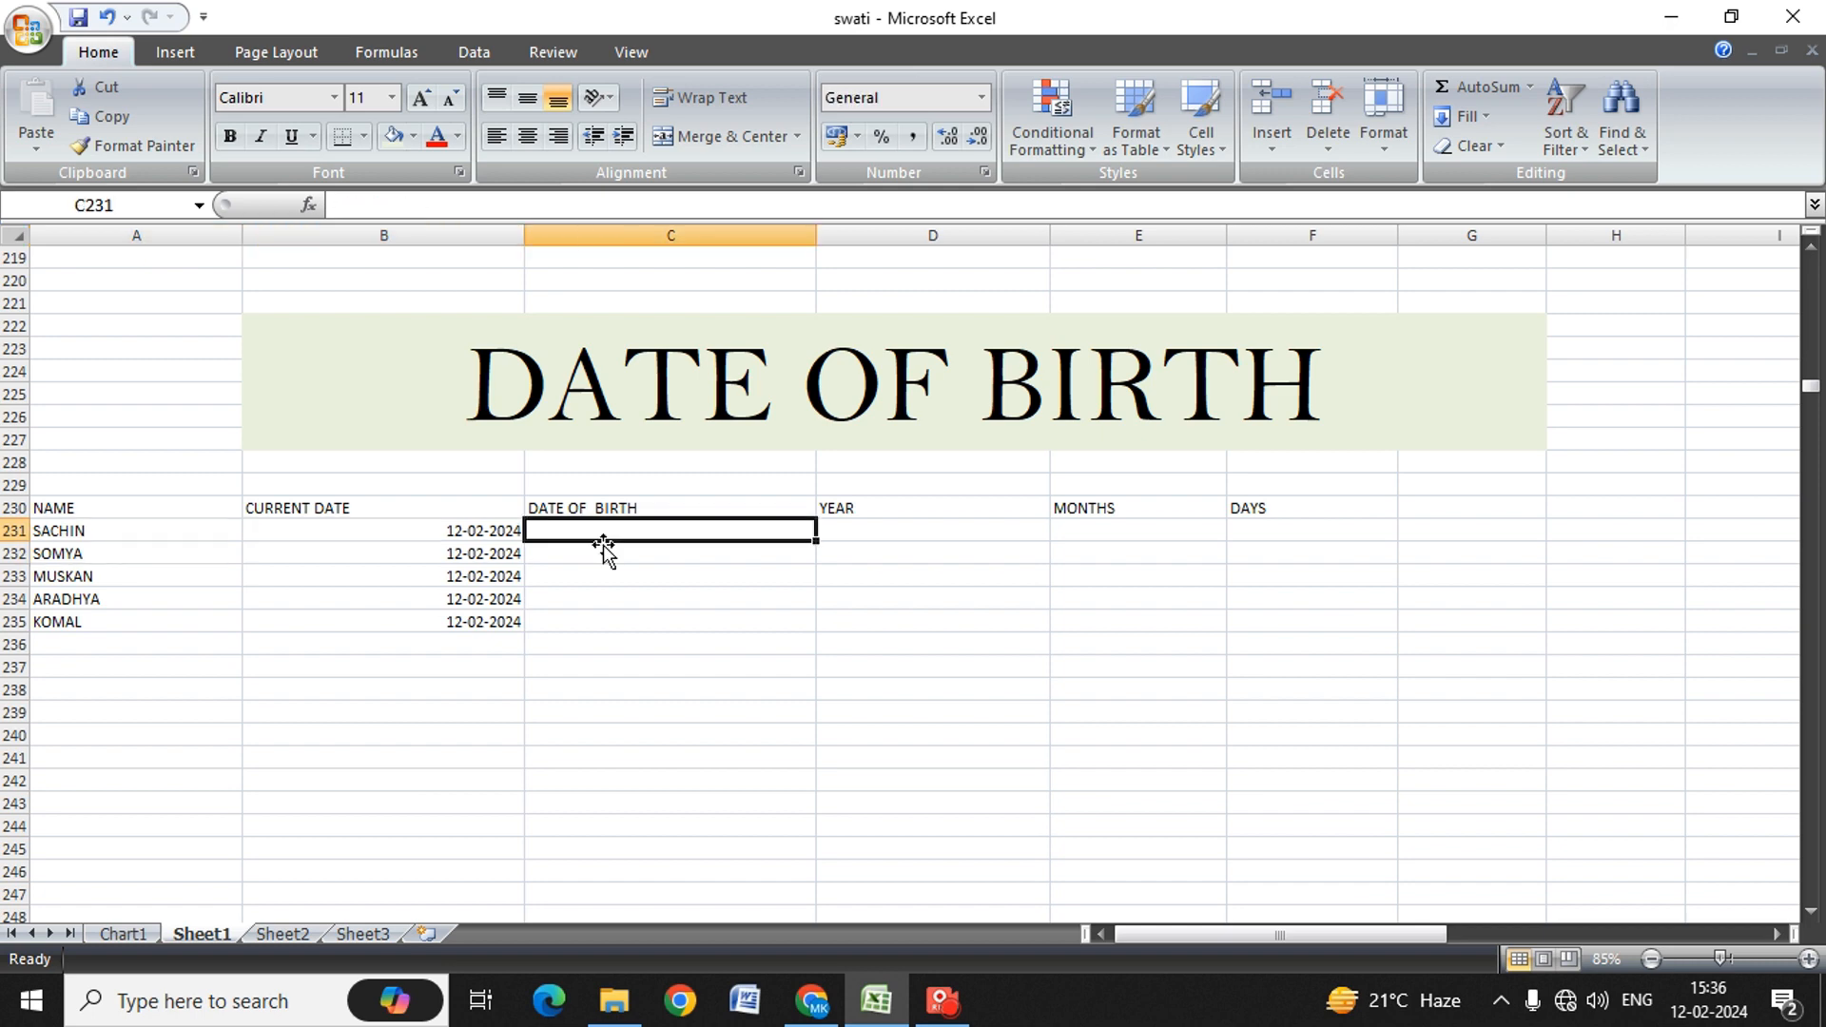
# Step: Enter the first two people's dates of birth in cells C231 and C232
pyautogui.write('23')
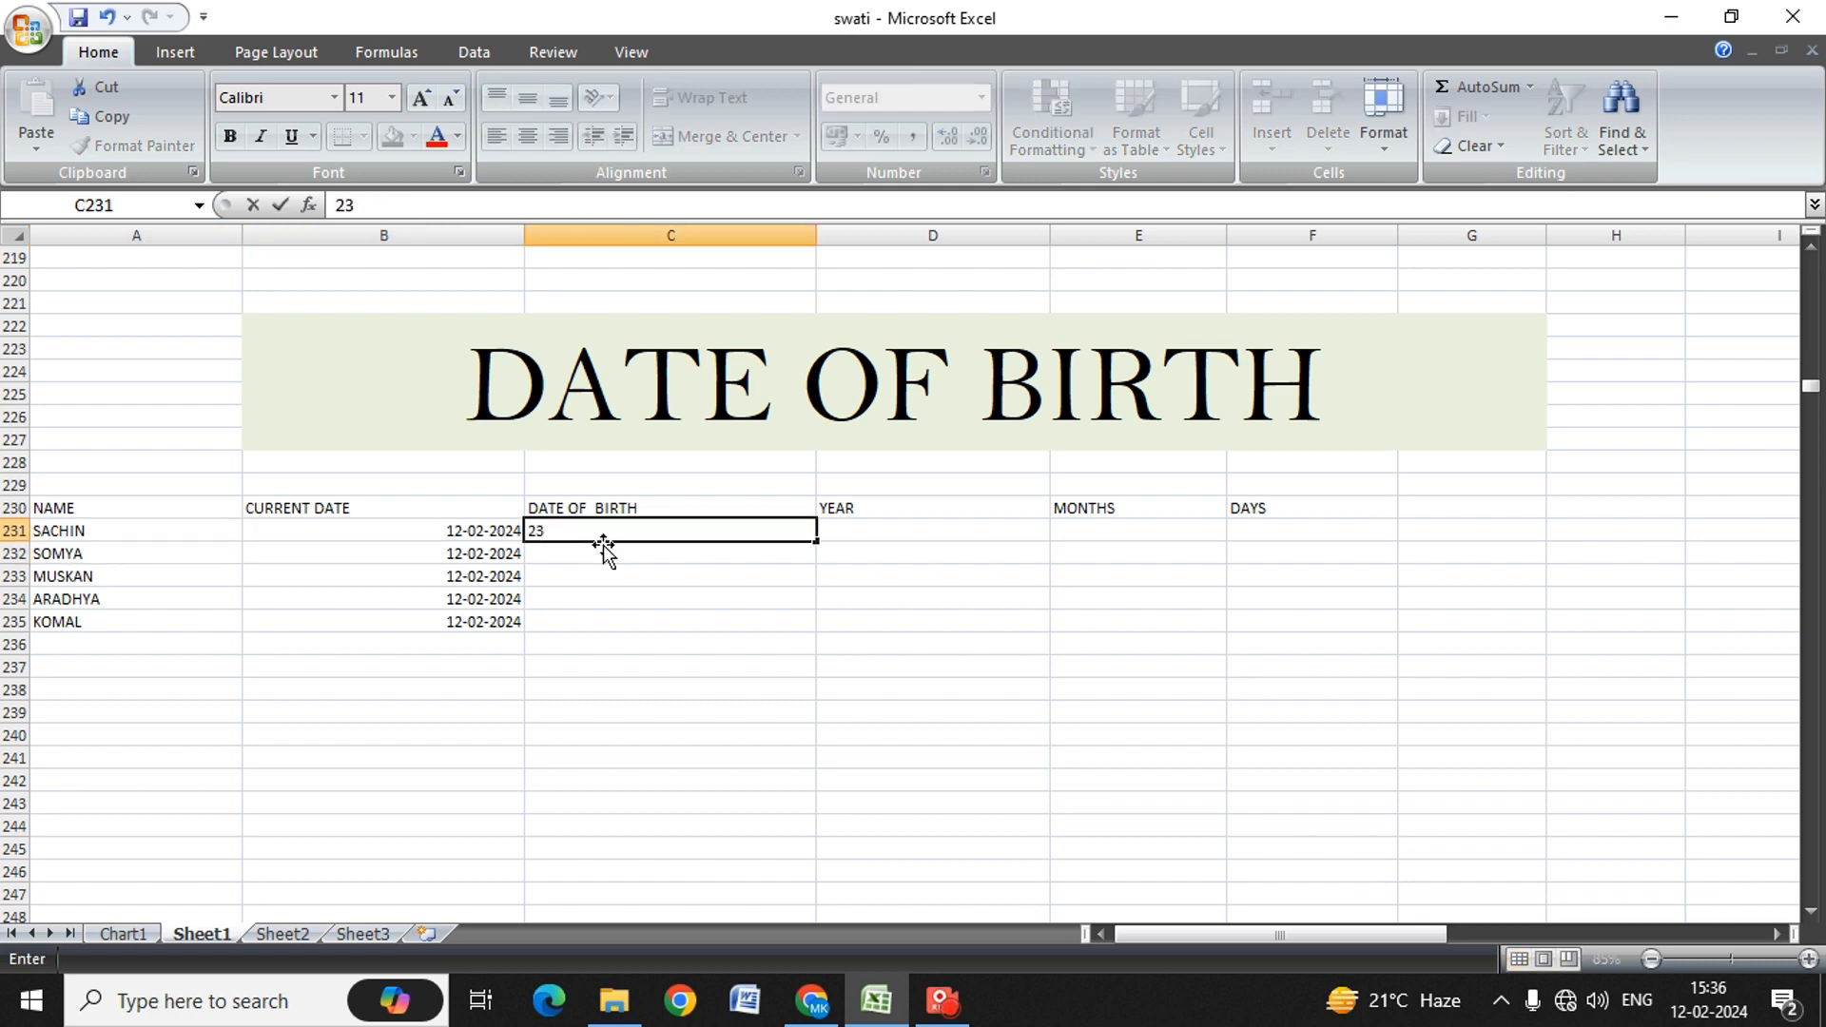
pyautogui.write('-12-202')
pyautogui.press('BackSpace')
pyautogui.write('04')
pyautogui.press('Return')
pyautogui.write('12')
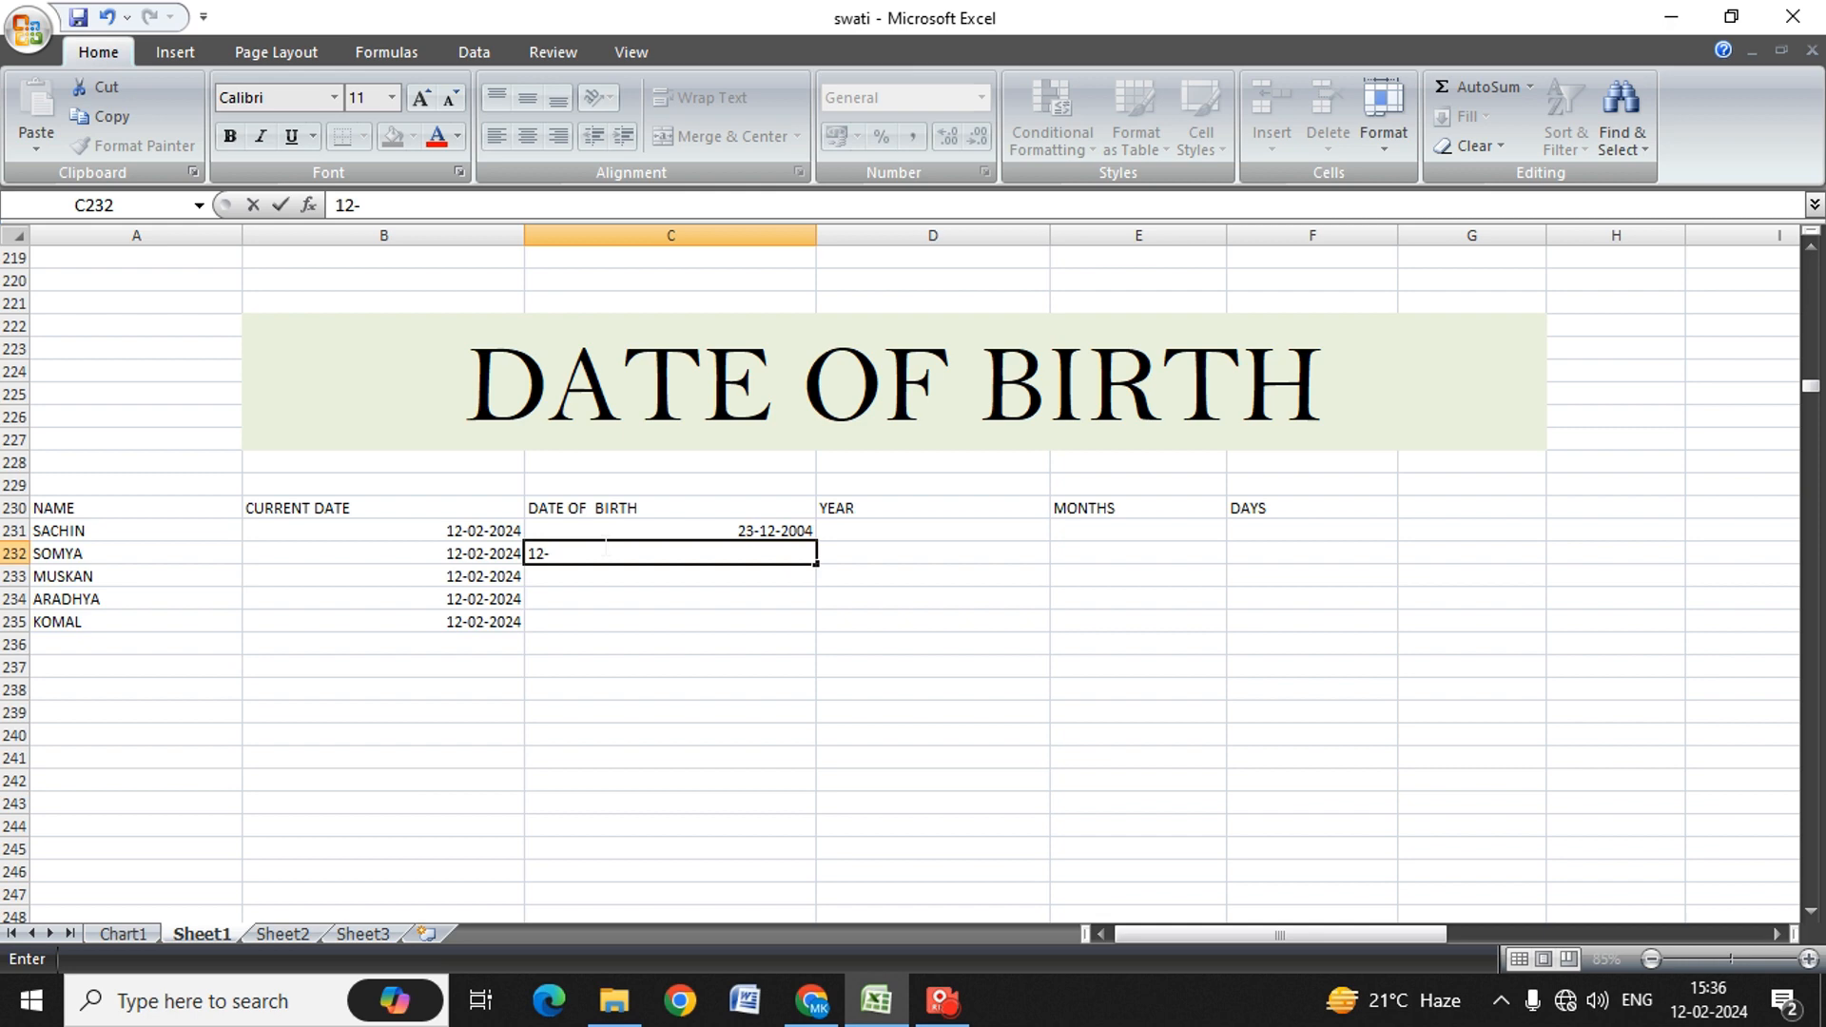
pyautogui.write('-07-2006')
pyautogui.press('Return')
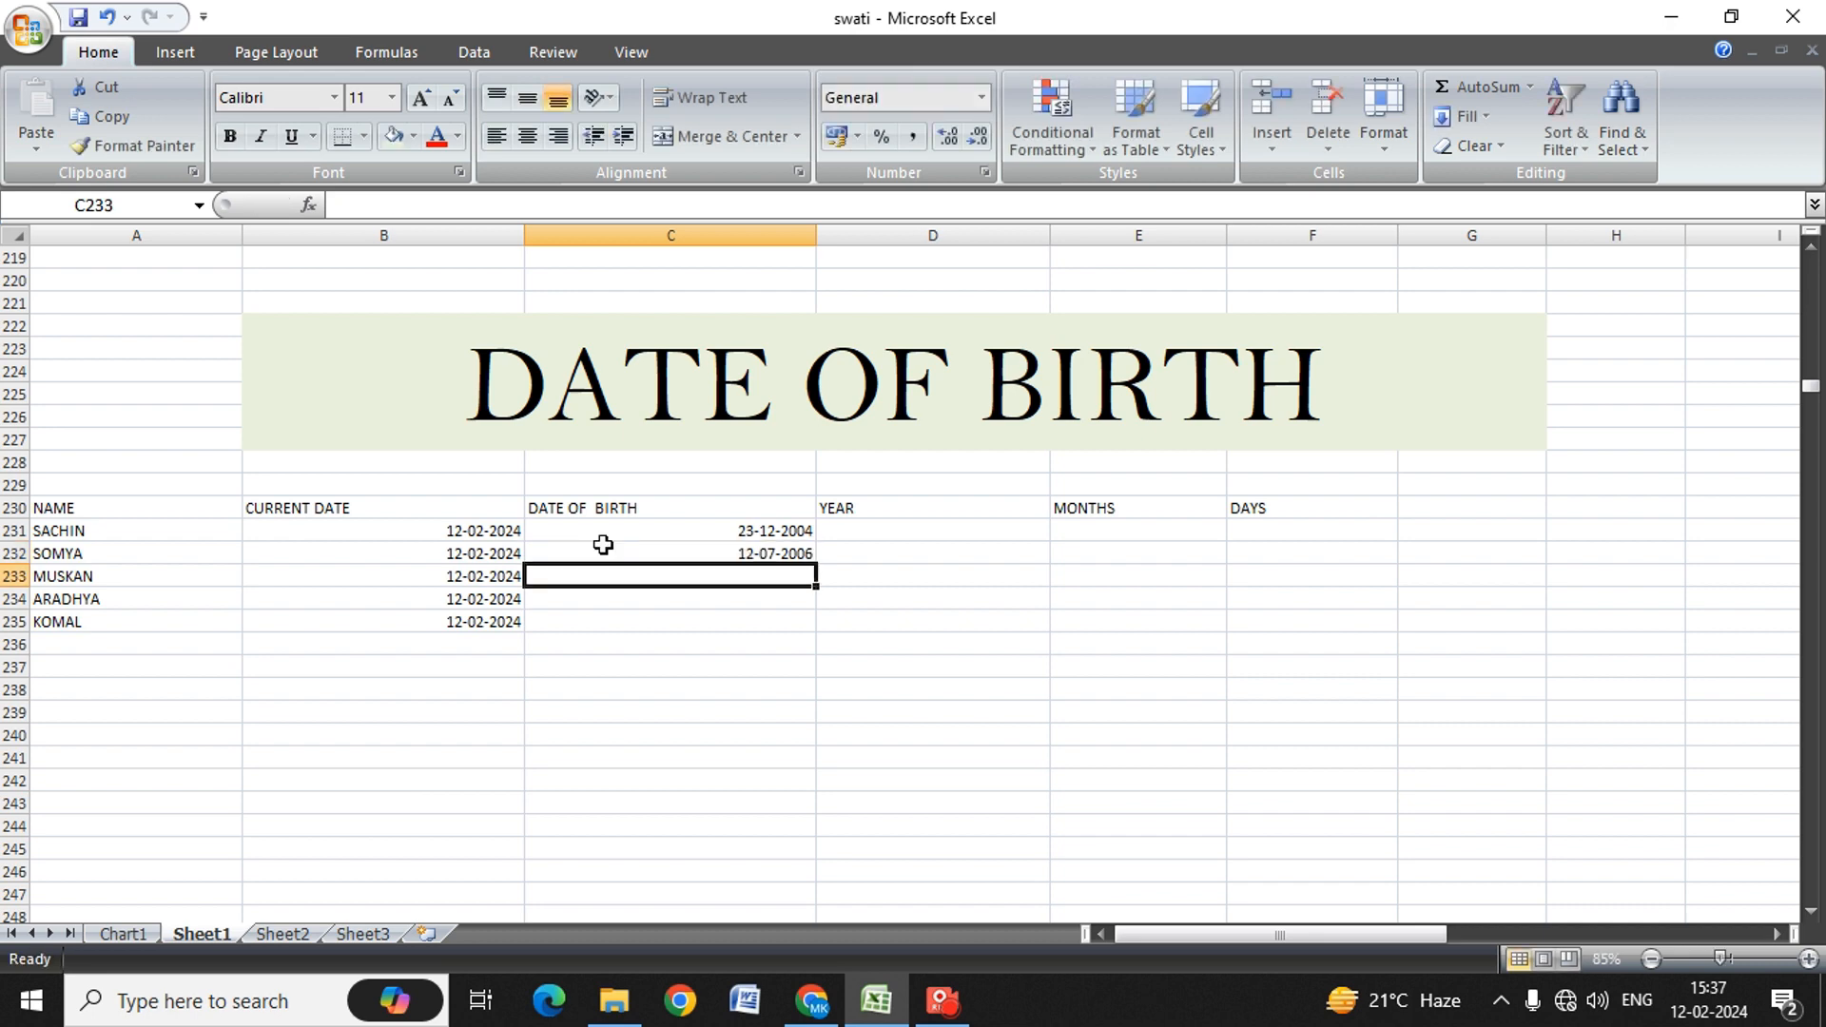
# Step: Enter the third person's date of birth in cell C233
pyautogui.write('1')
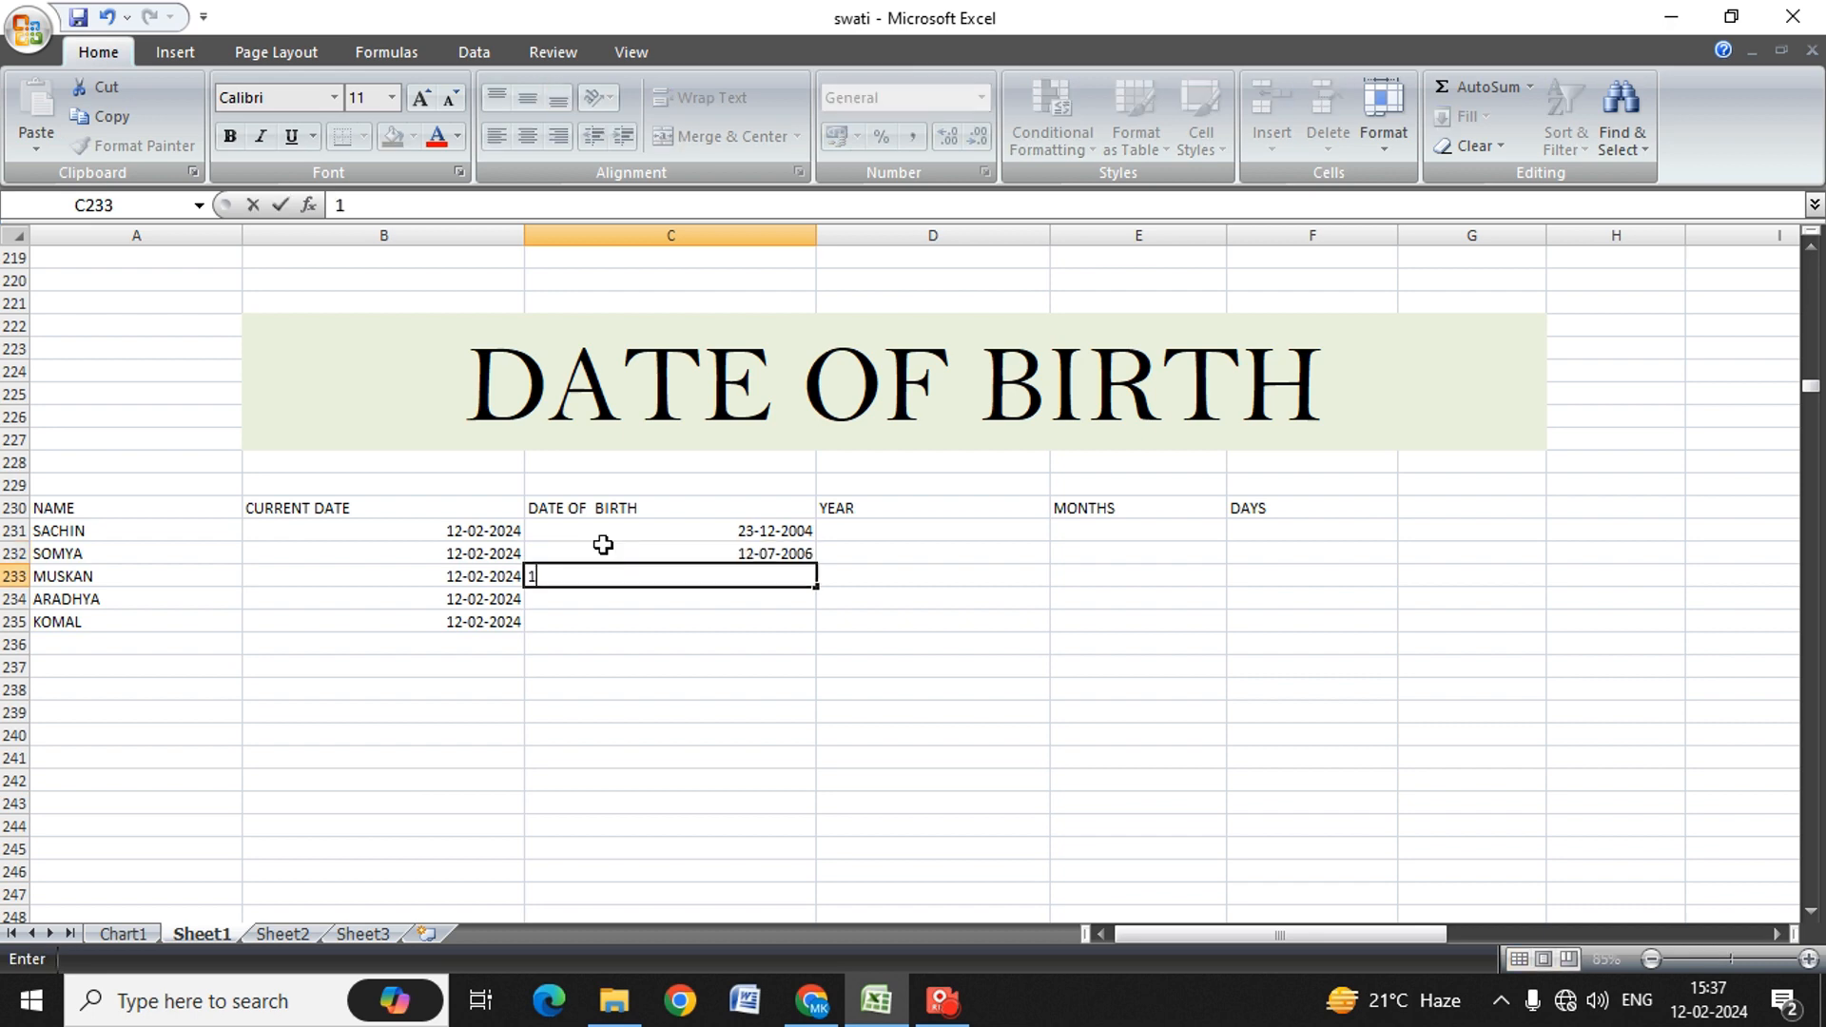
pyautogui.press('BackSpace')
pyautogui.write('10')
pyautogui.write('-04-20')
pyautogui.write('004')
pyautogui.press('BackSpace')
pyautogui.press('BackSpace')
pyautogui.write('4')
pyautogui.press('Return')
# Step: Enter the fourth person's date of birth in cell C234
pyautogui.write('10-')
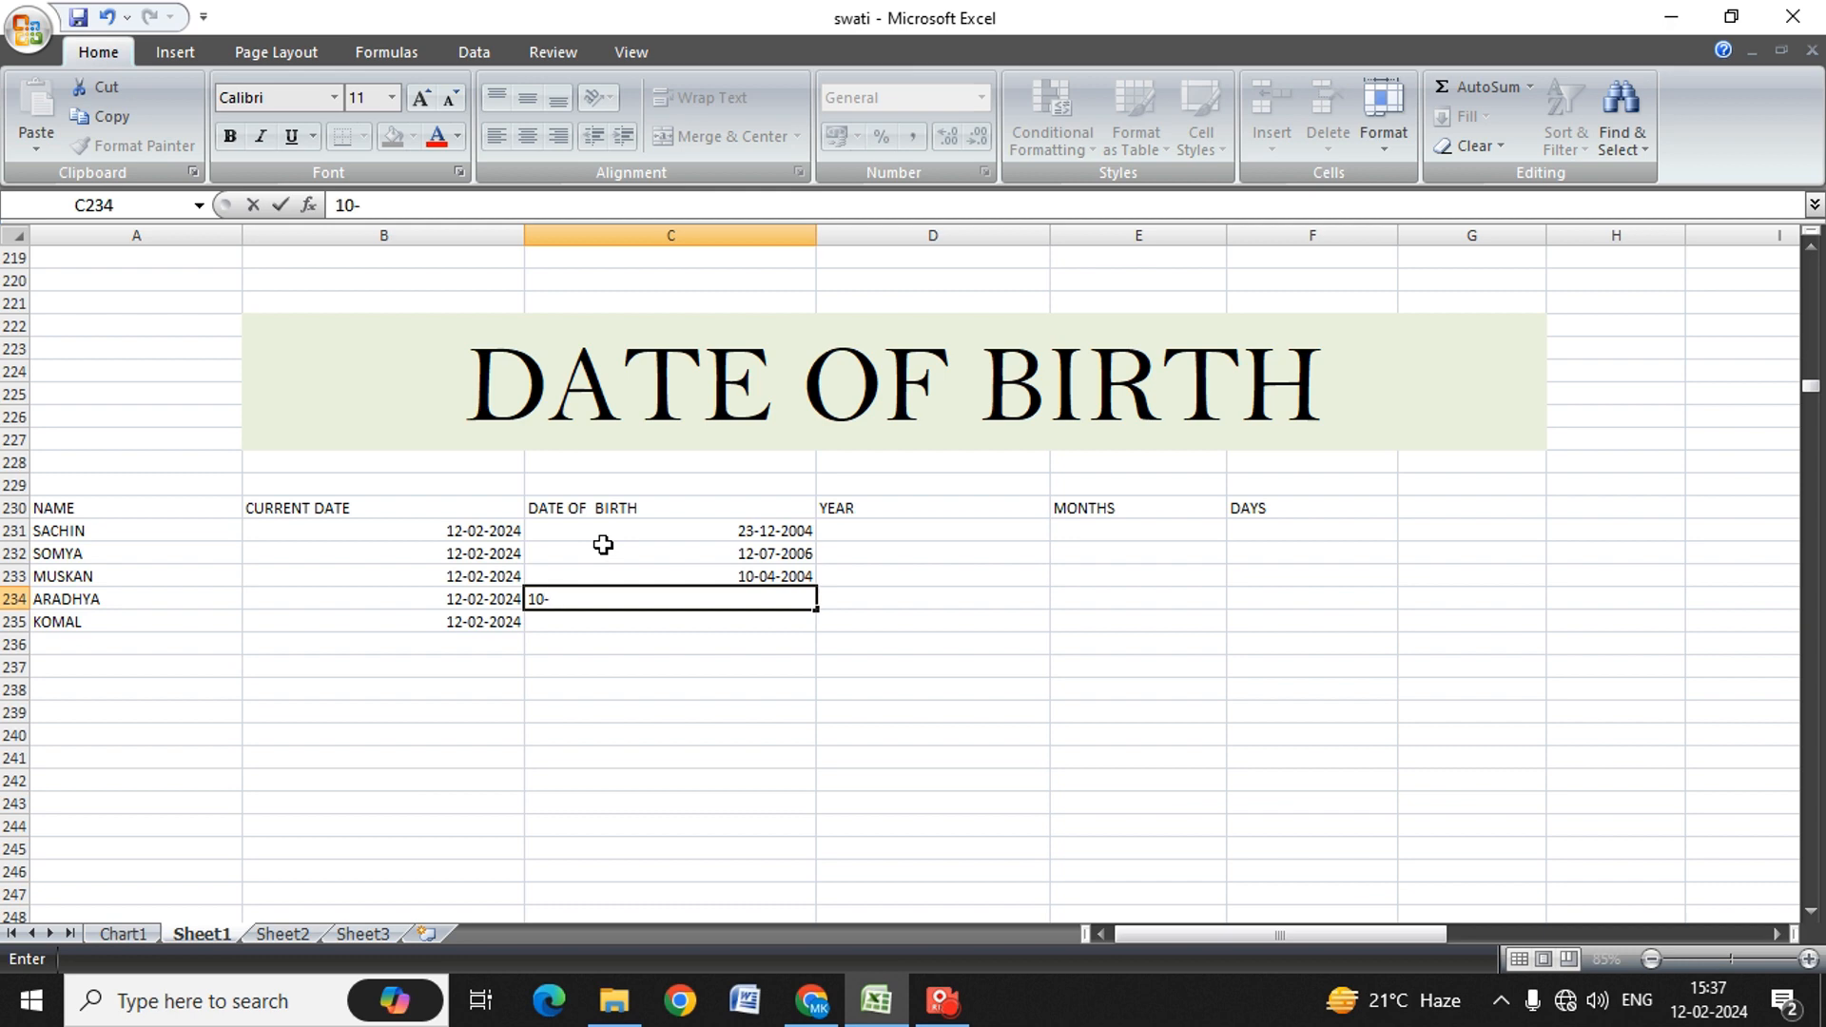
pyautogui.write('04-20')
pyautogui.write('00')
pyautogui.write('---')
pyautogui.press('BackSpace')
pyautogui.press('BackSpace')
pyautogui.press('BackSpace')
pyautogui.press('BackSpace')
pyautogui.press('BackSpace')
pyautogui.press('BackSpace')
pyautogui.write('15')
pyautogui.press('Return')
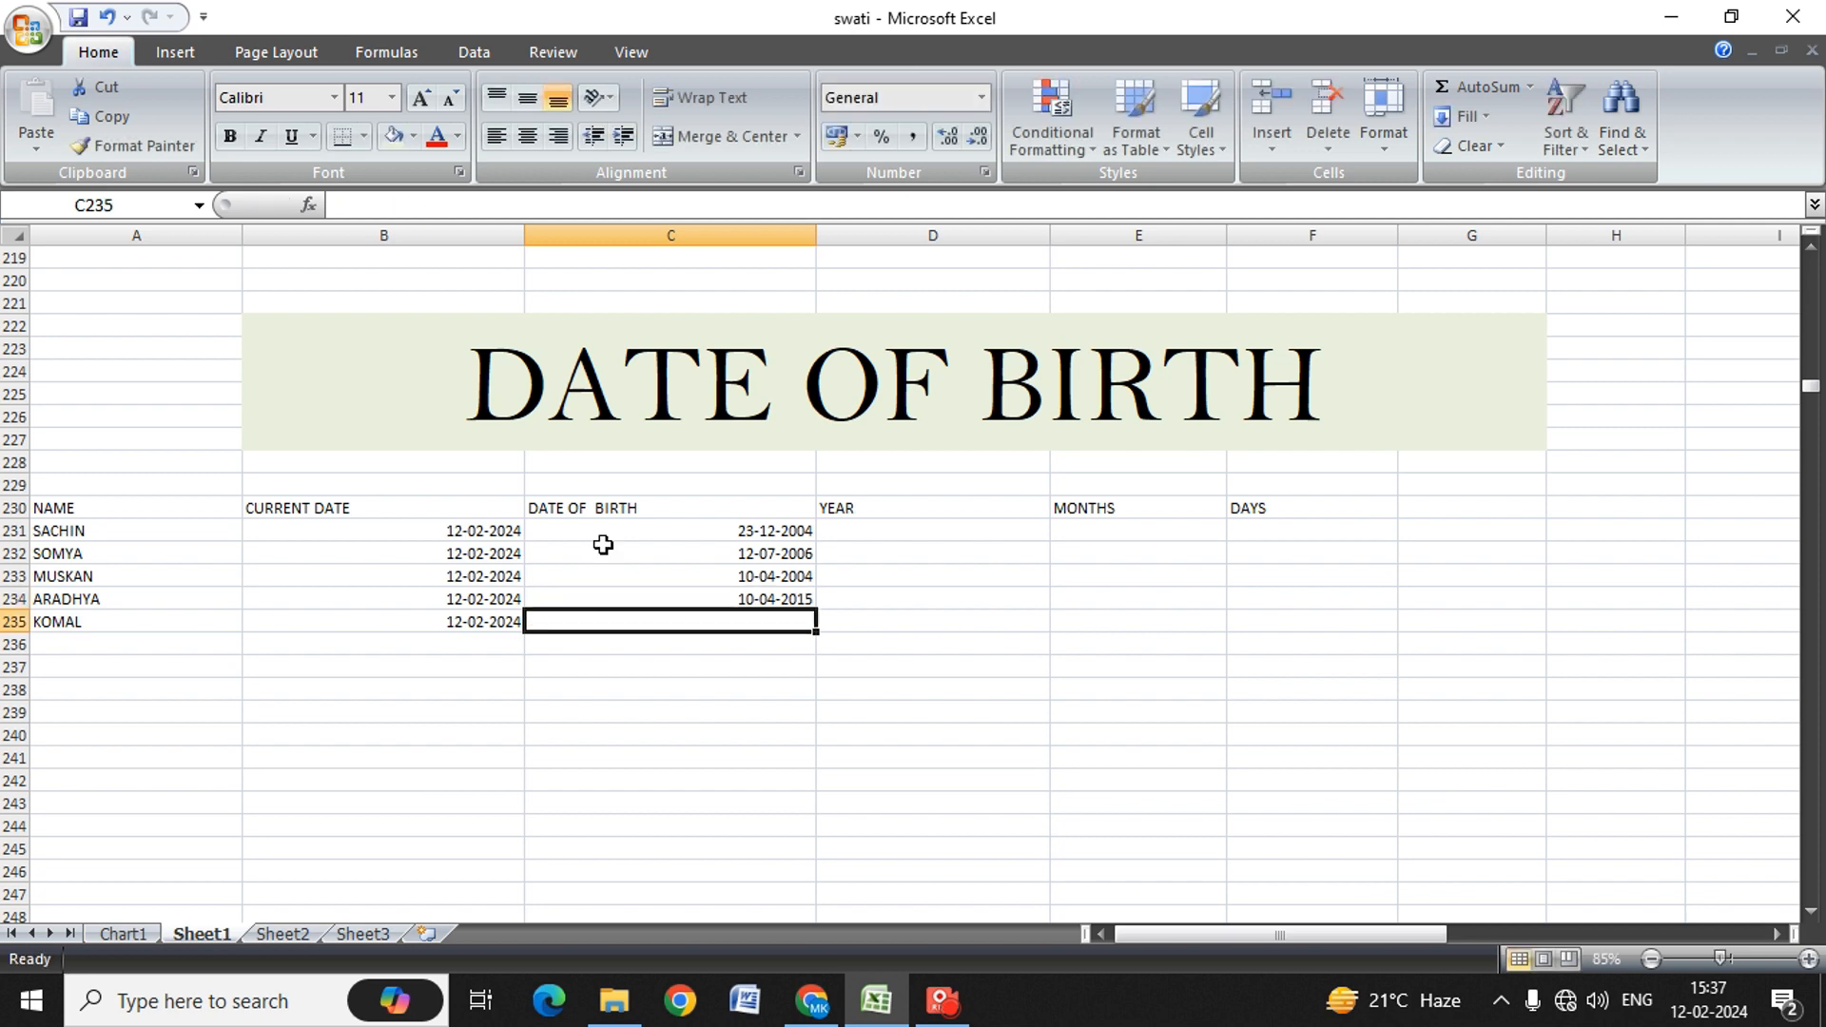
# Step: Enter the fifth person's date of birth in cell C235
pyautogui.write('20')
pyautogui.press('BackSpace')
pyautogui.write('6')
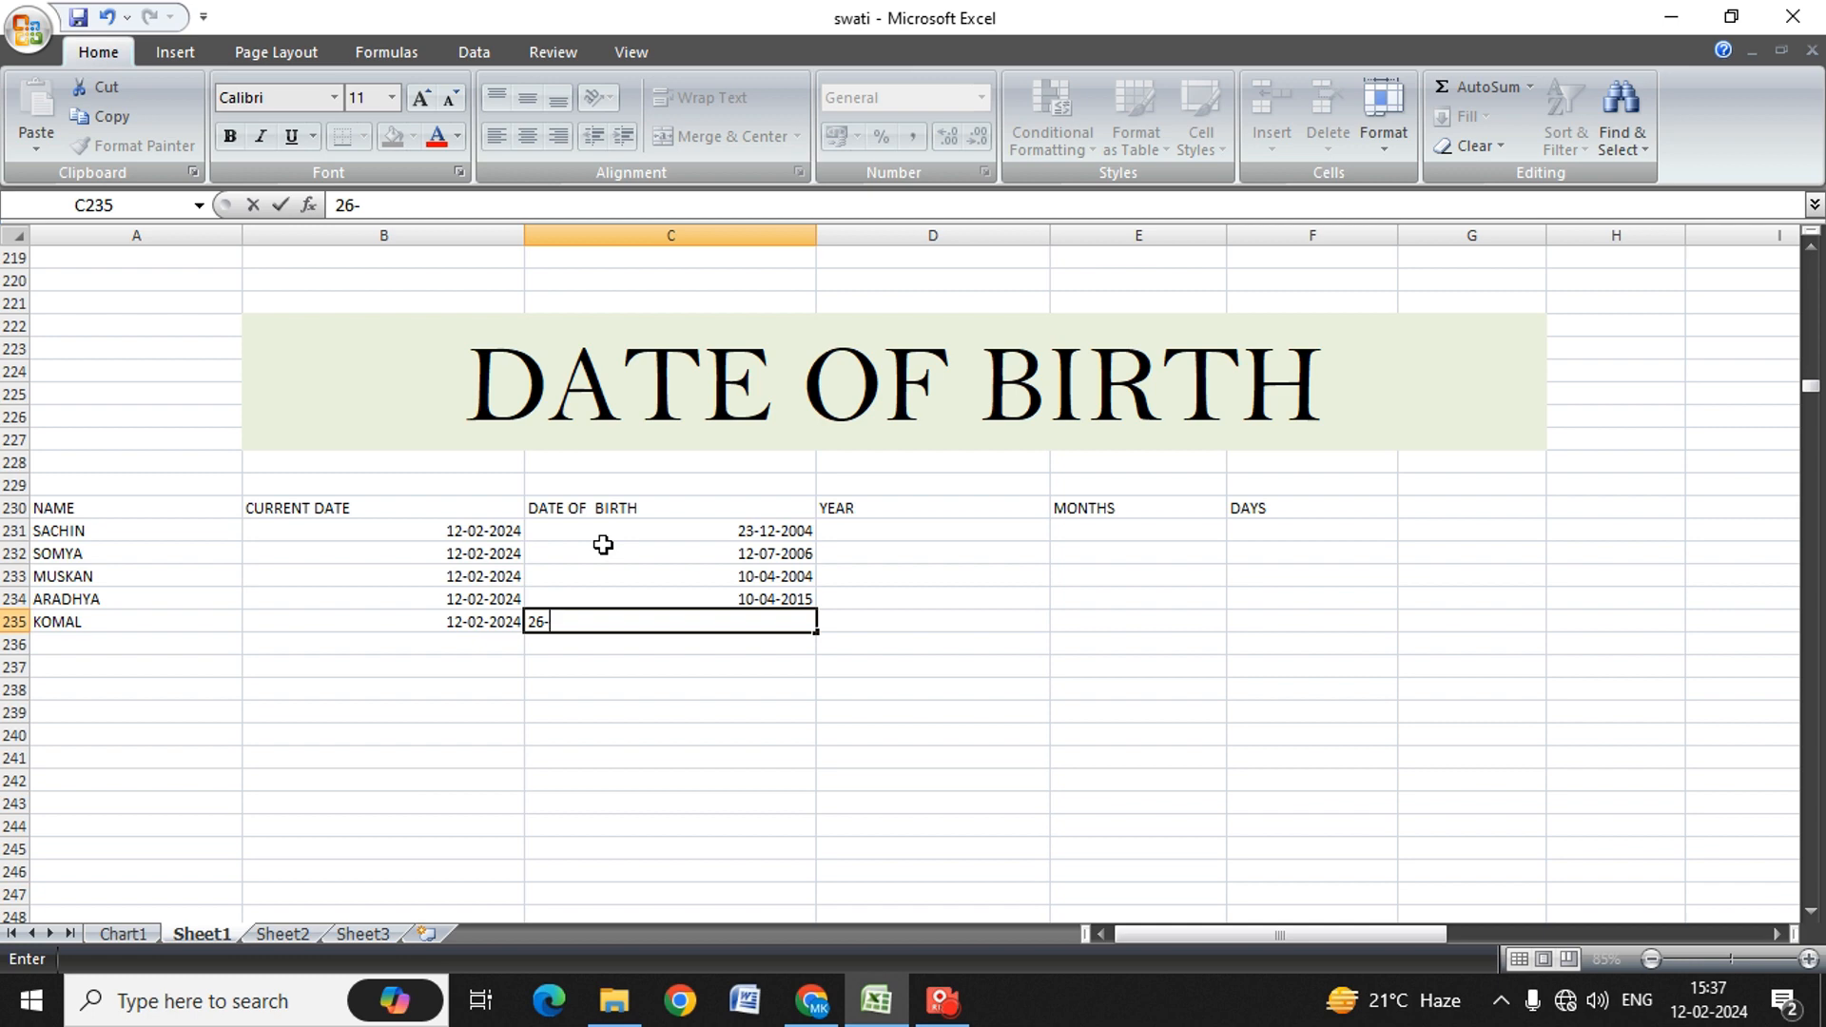
pyautogui.write('-7-3')
pyautogui.press('BackSpace')
pyautogui.write('2003')
pyautogui.press('Tab')
# Step: Try to enter =DATEDIF without arguments in cell D231 under YEAR, and clear the cell
pyautogui.press('Up')
pyautogui.press('Up')
pyautogui.press('Up')
pyautogui.press('Up')
pyautogui.press('Up')
pyautogui.press('Up')
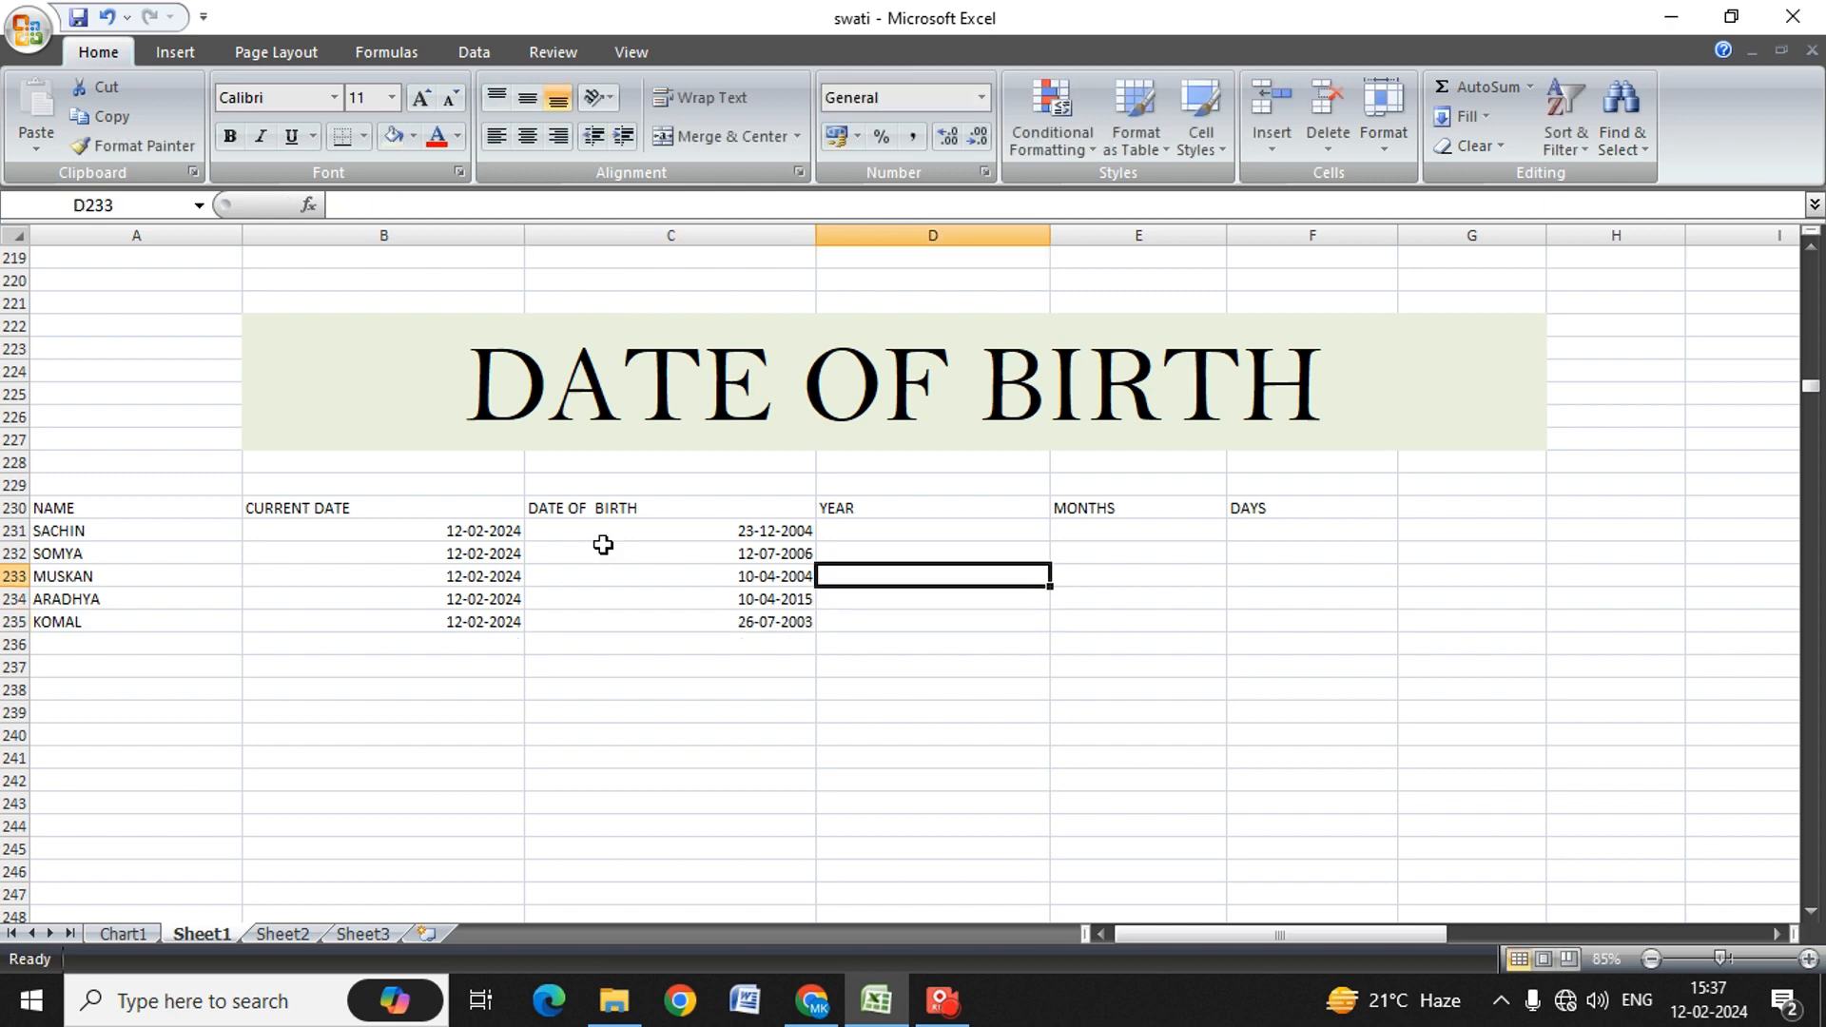
pyautogui.press('Left')
pyautogui.press('Left')
pyautogui.press('Right')
pyautogui.press('Right')
pyautogui.press('Down')
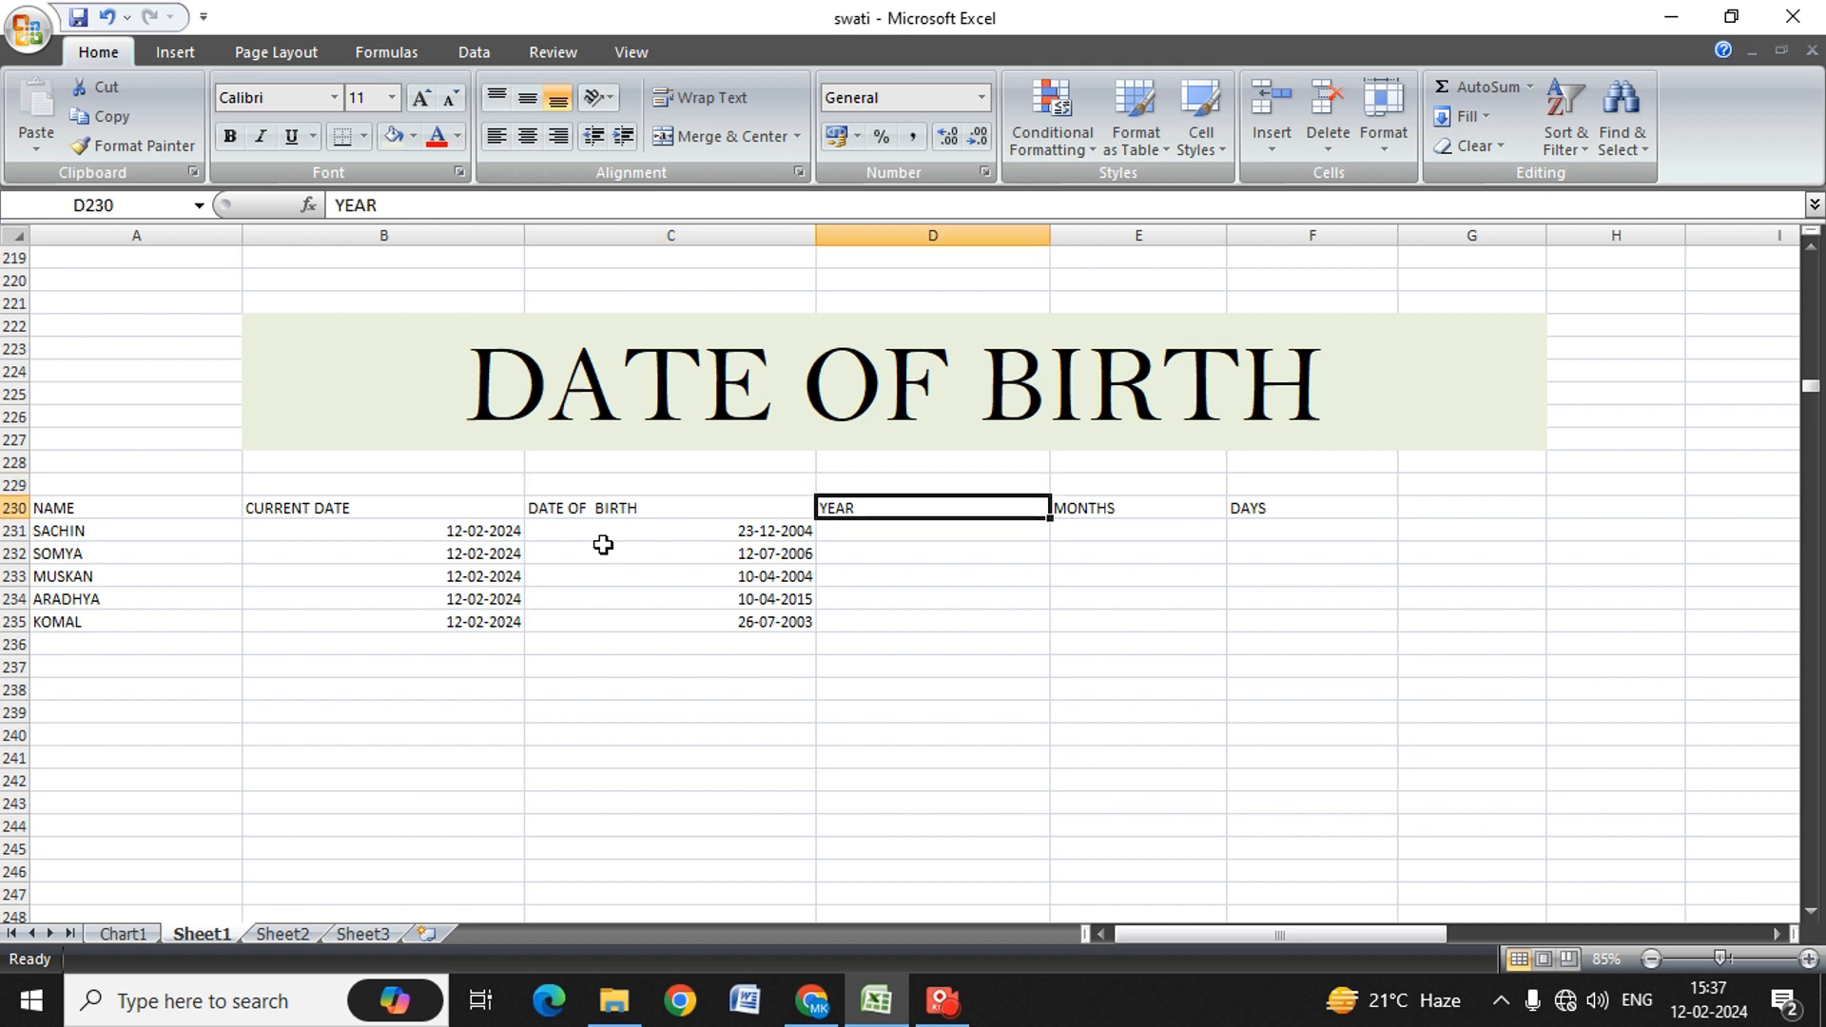
pyautogui.press('Down')
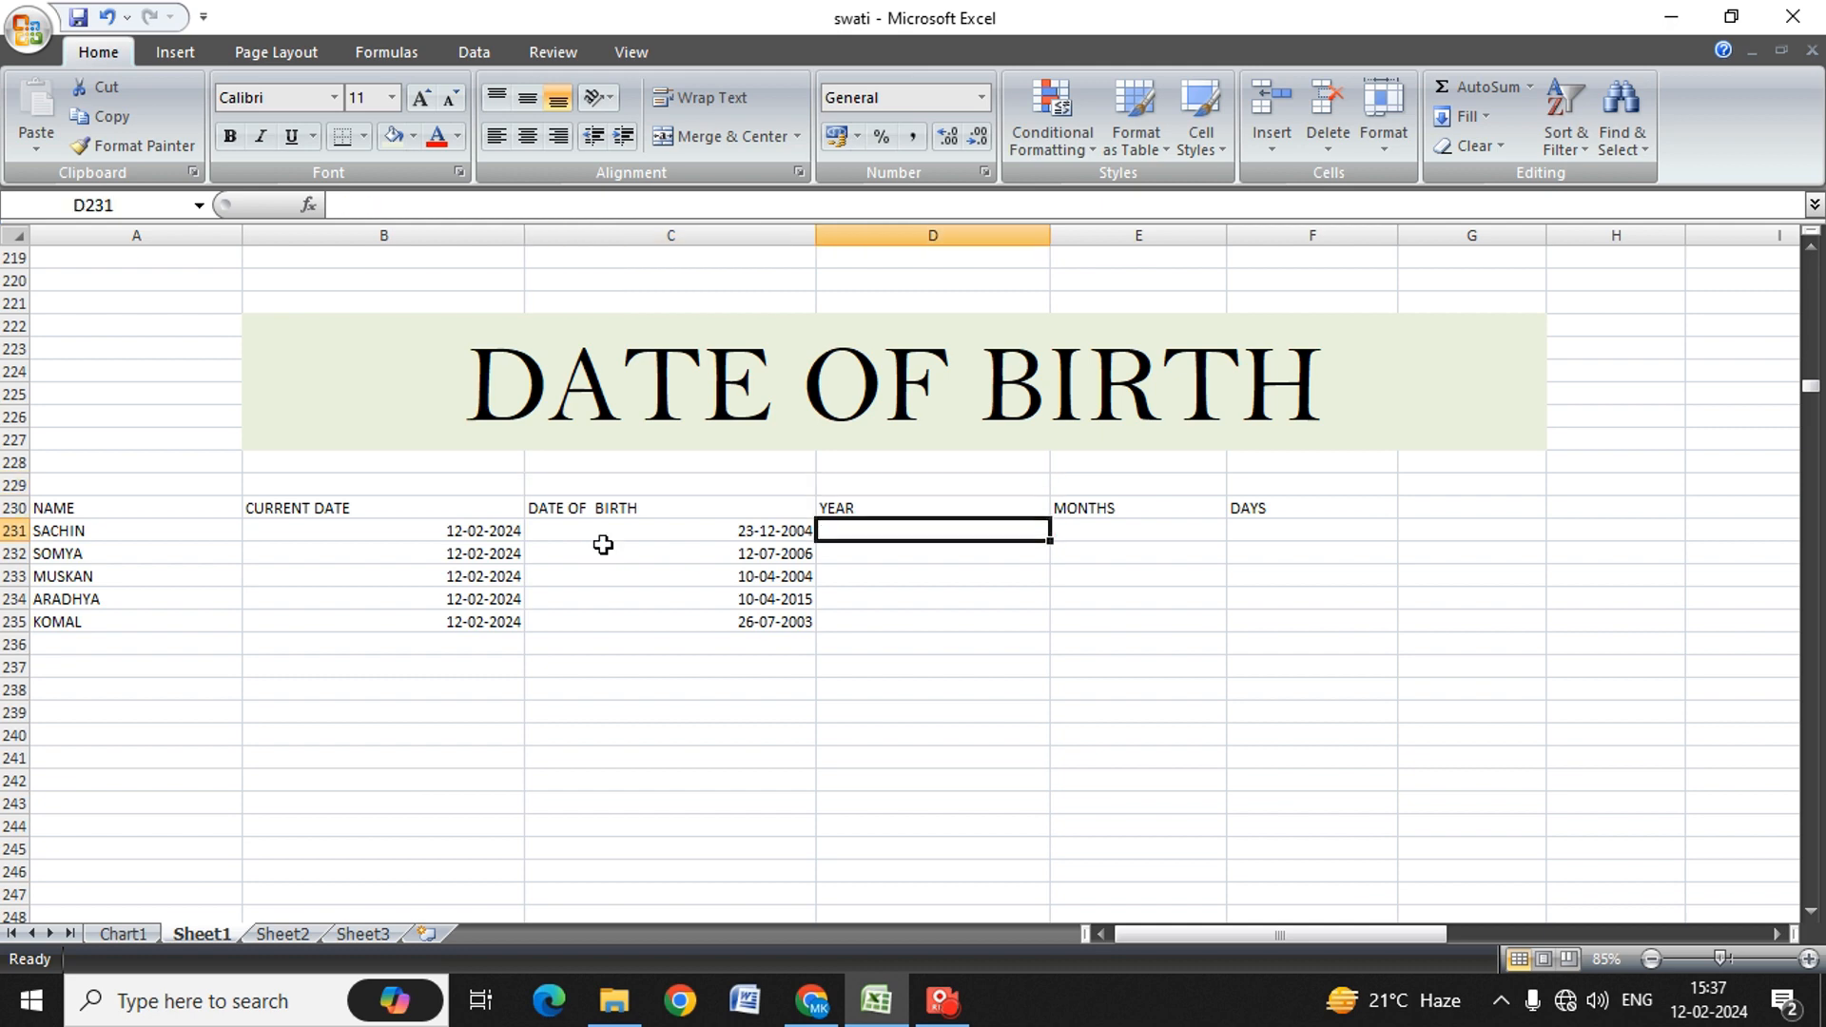
pyautogui.write('=D')
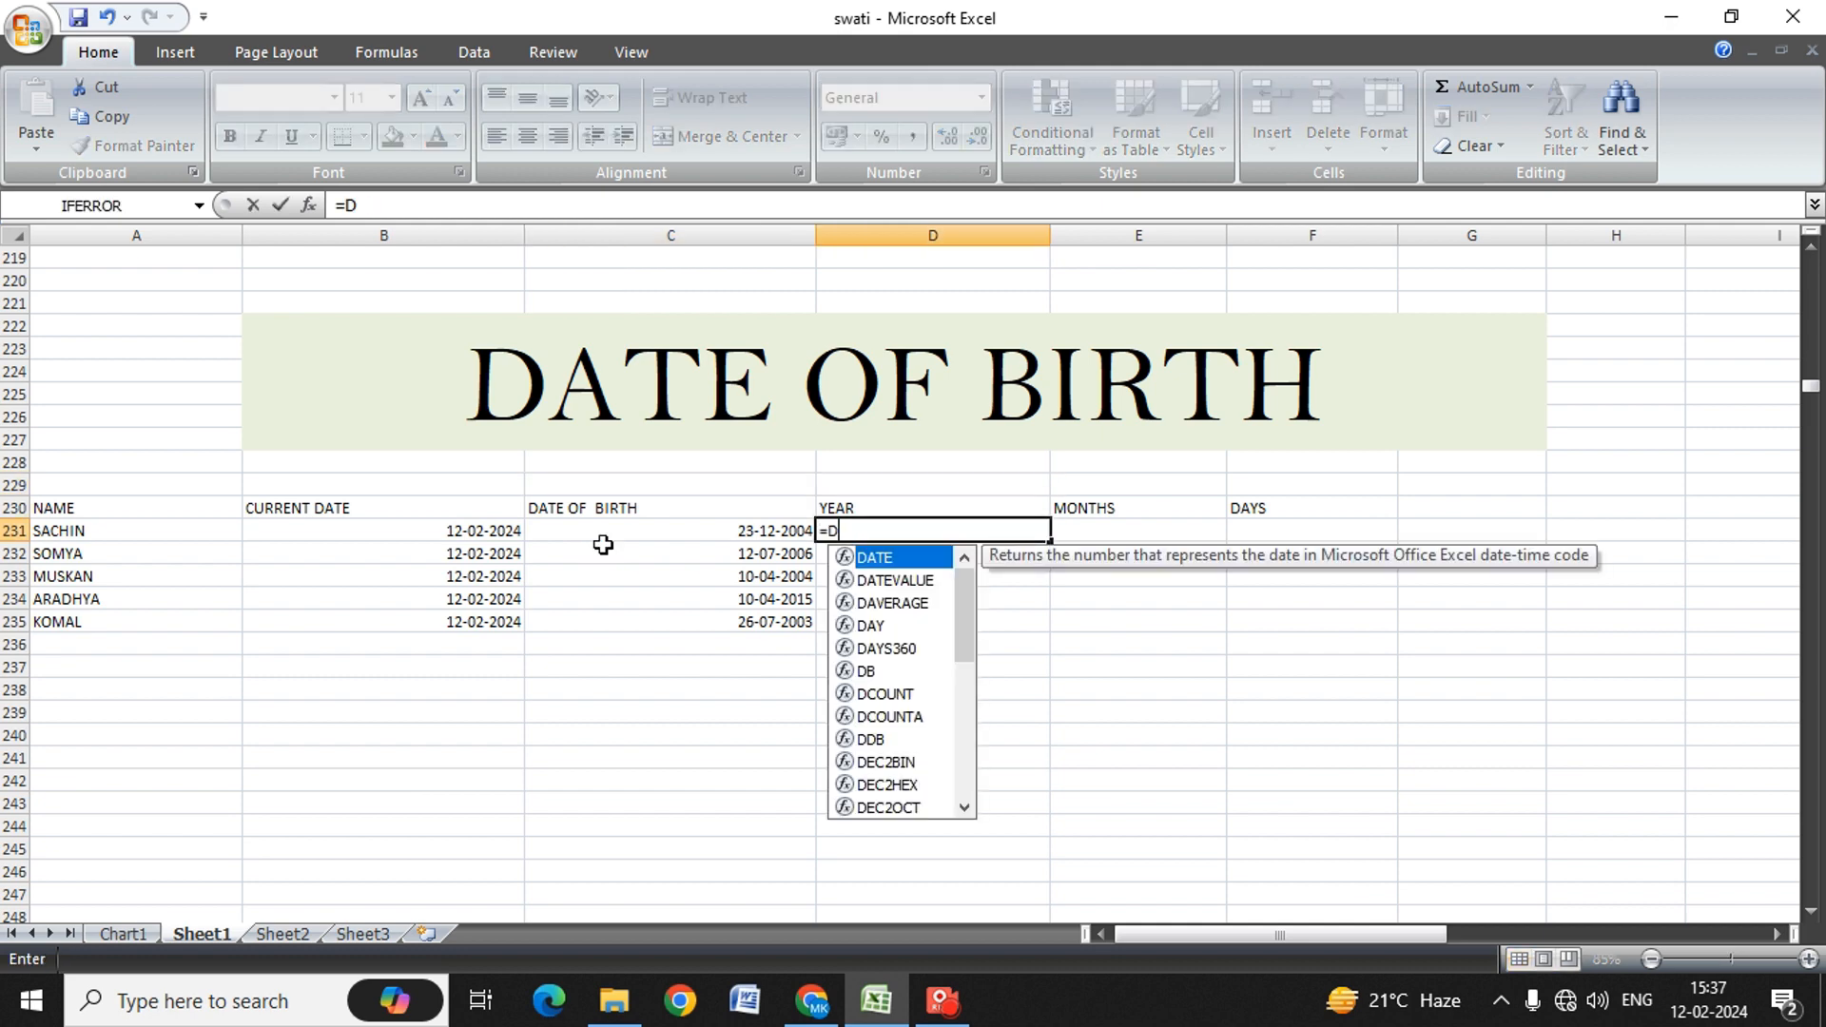
pyautogui.write('ATED')
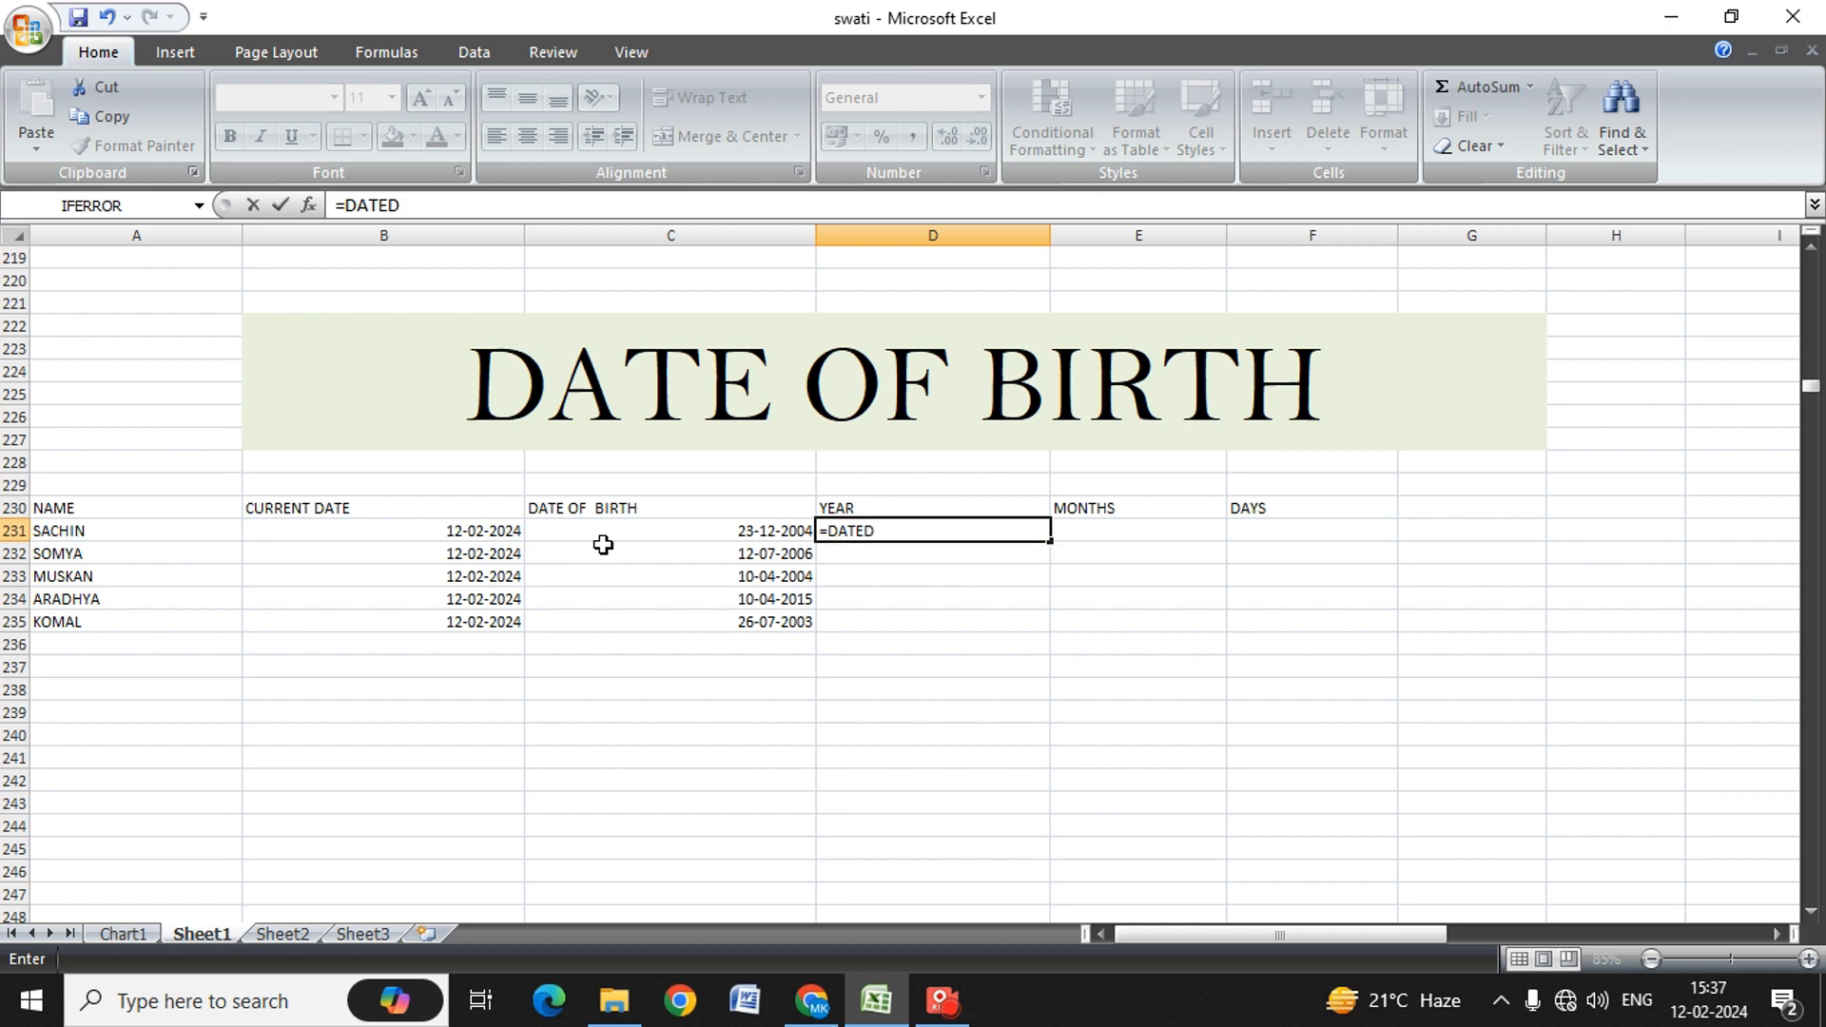
pyautogui.write('IF')
pyautogui.press('Tab')
pyautogui.press('Left')
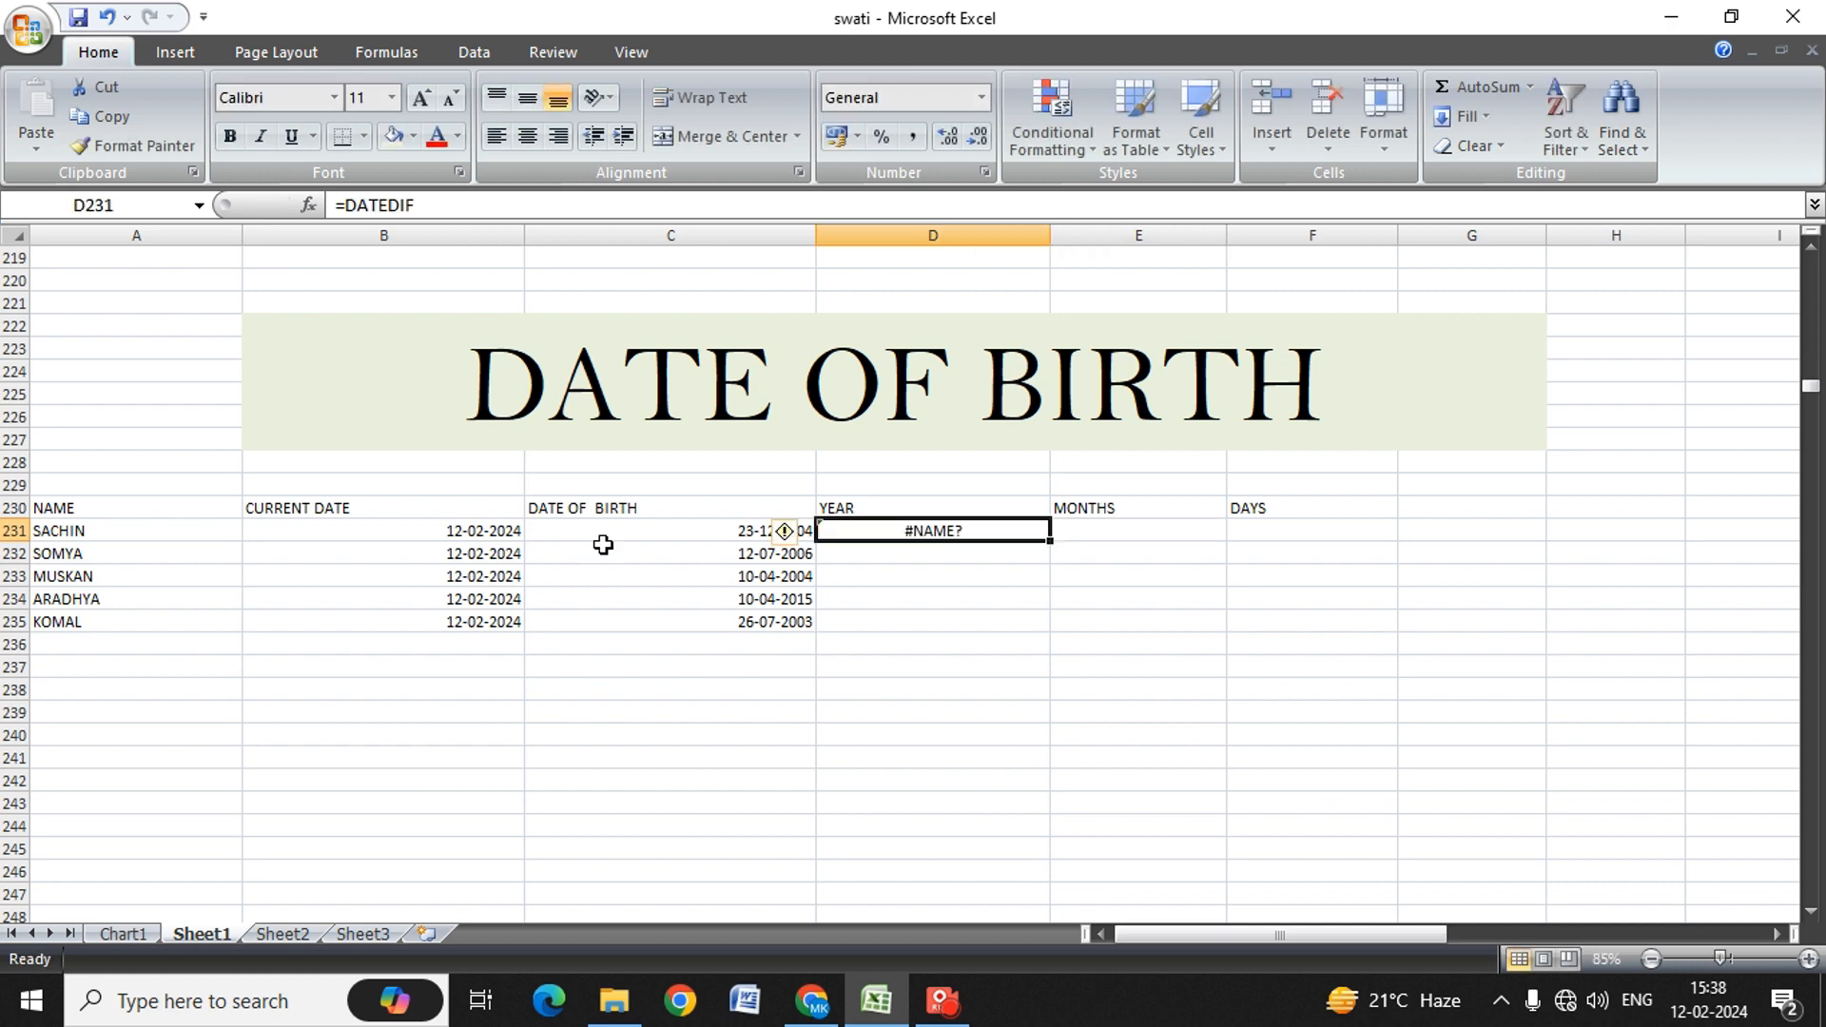
pyautogui.press('BackSpace')
# Step: Begin a DATEIF formula in cell D231 with B231 as its first argument, and remove that argument
pyautogui.write('=')
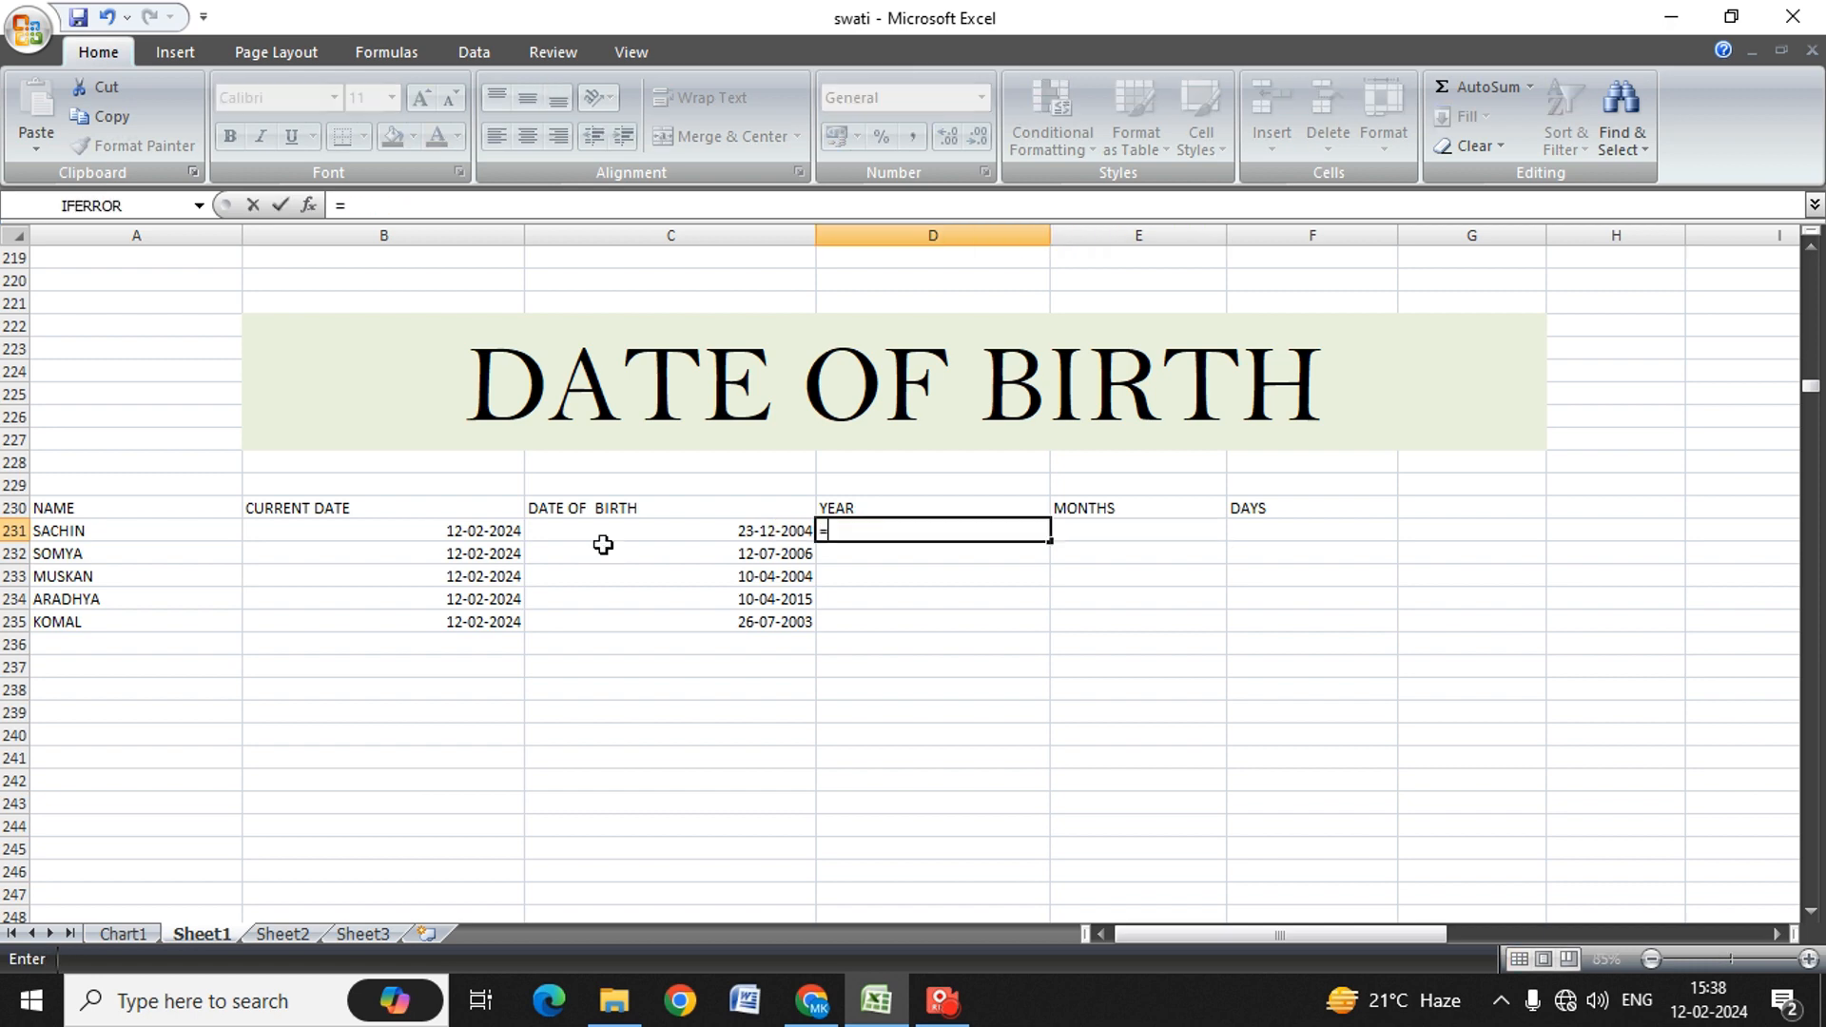
pyautogui.write('DATEIF(')
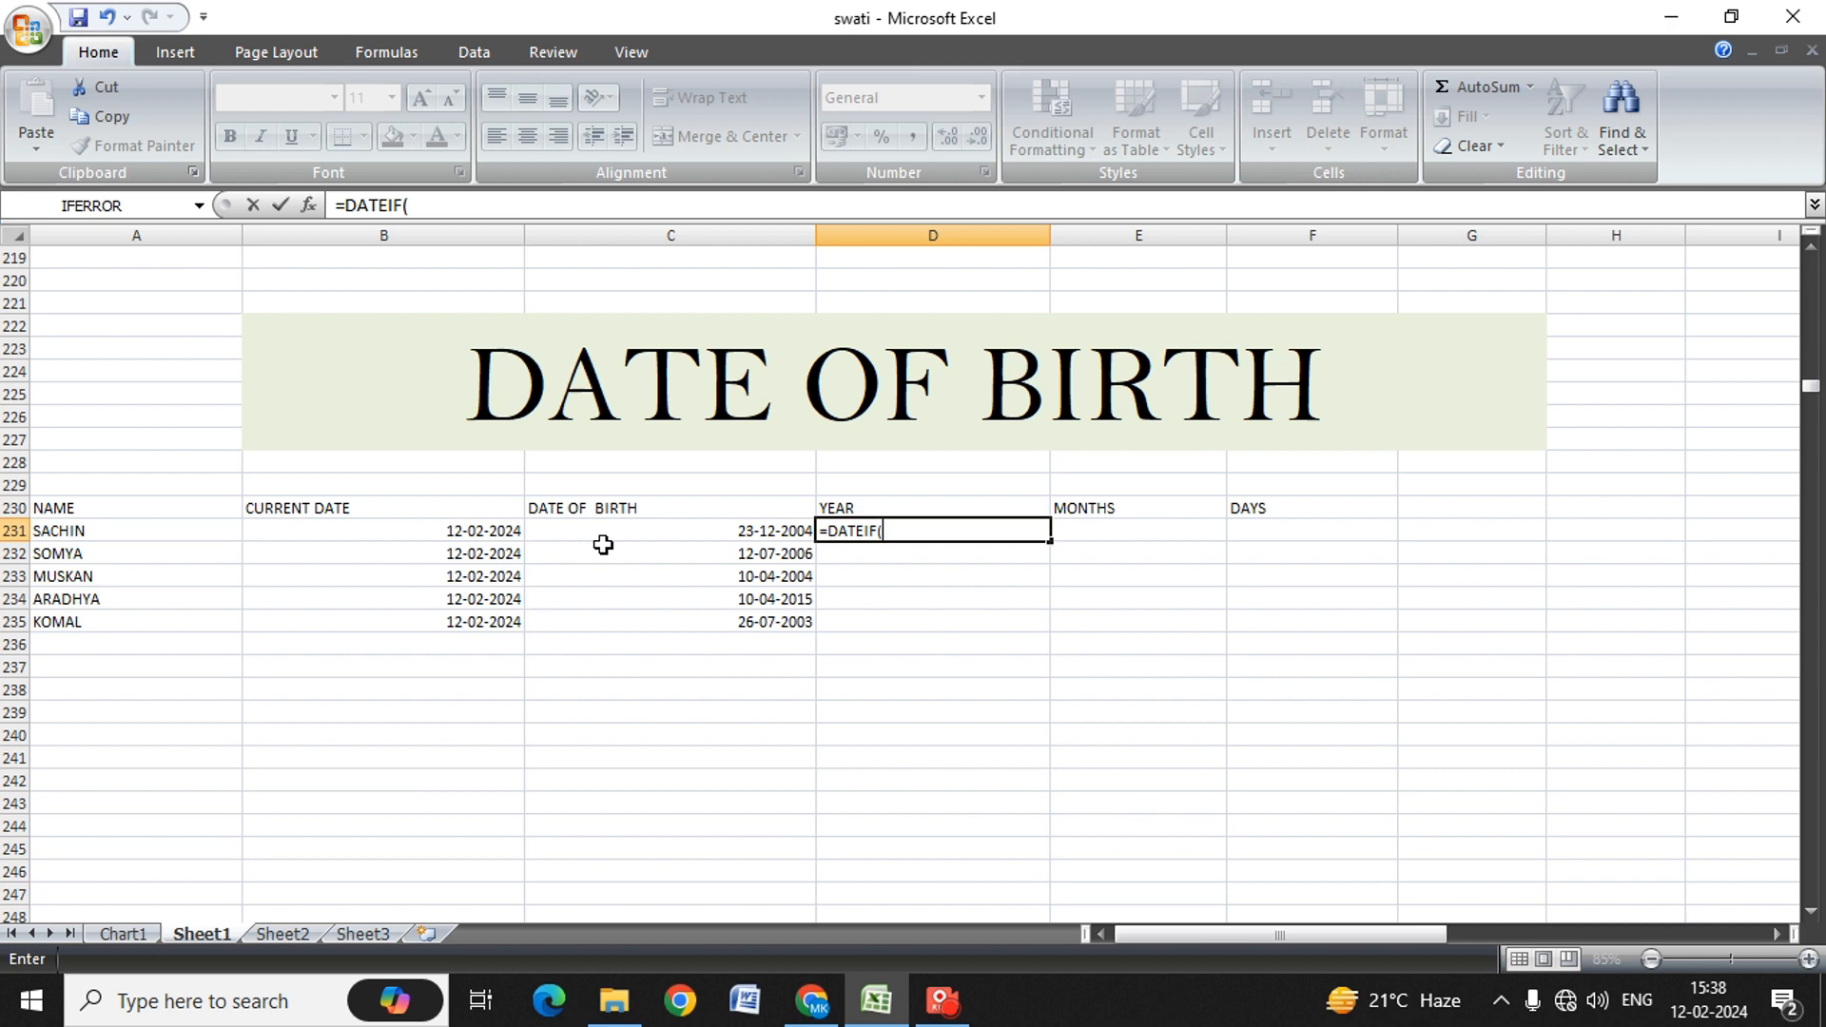
pyautogui.press('Left')
pyautogui.press('Left')
pyautogui.press('Left')
pyautogui.press('Right')
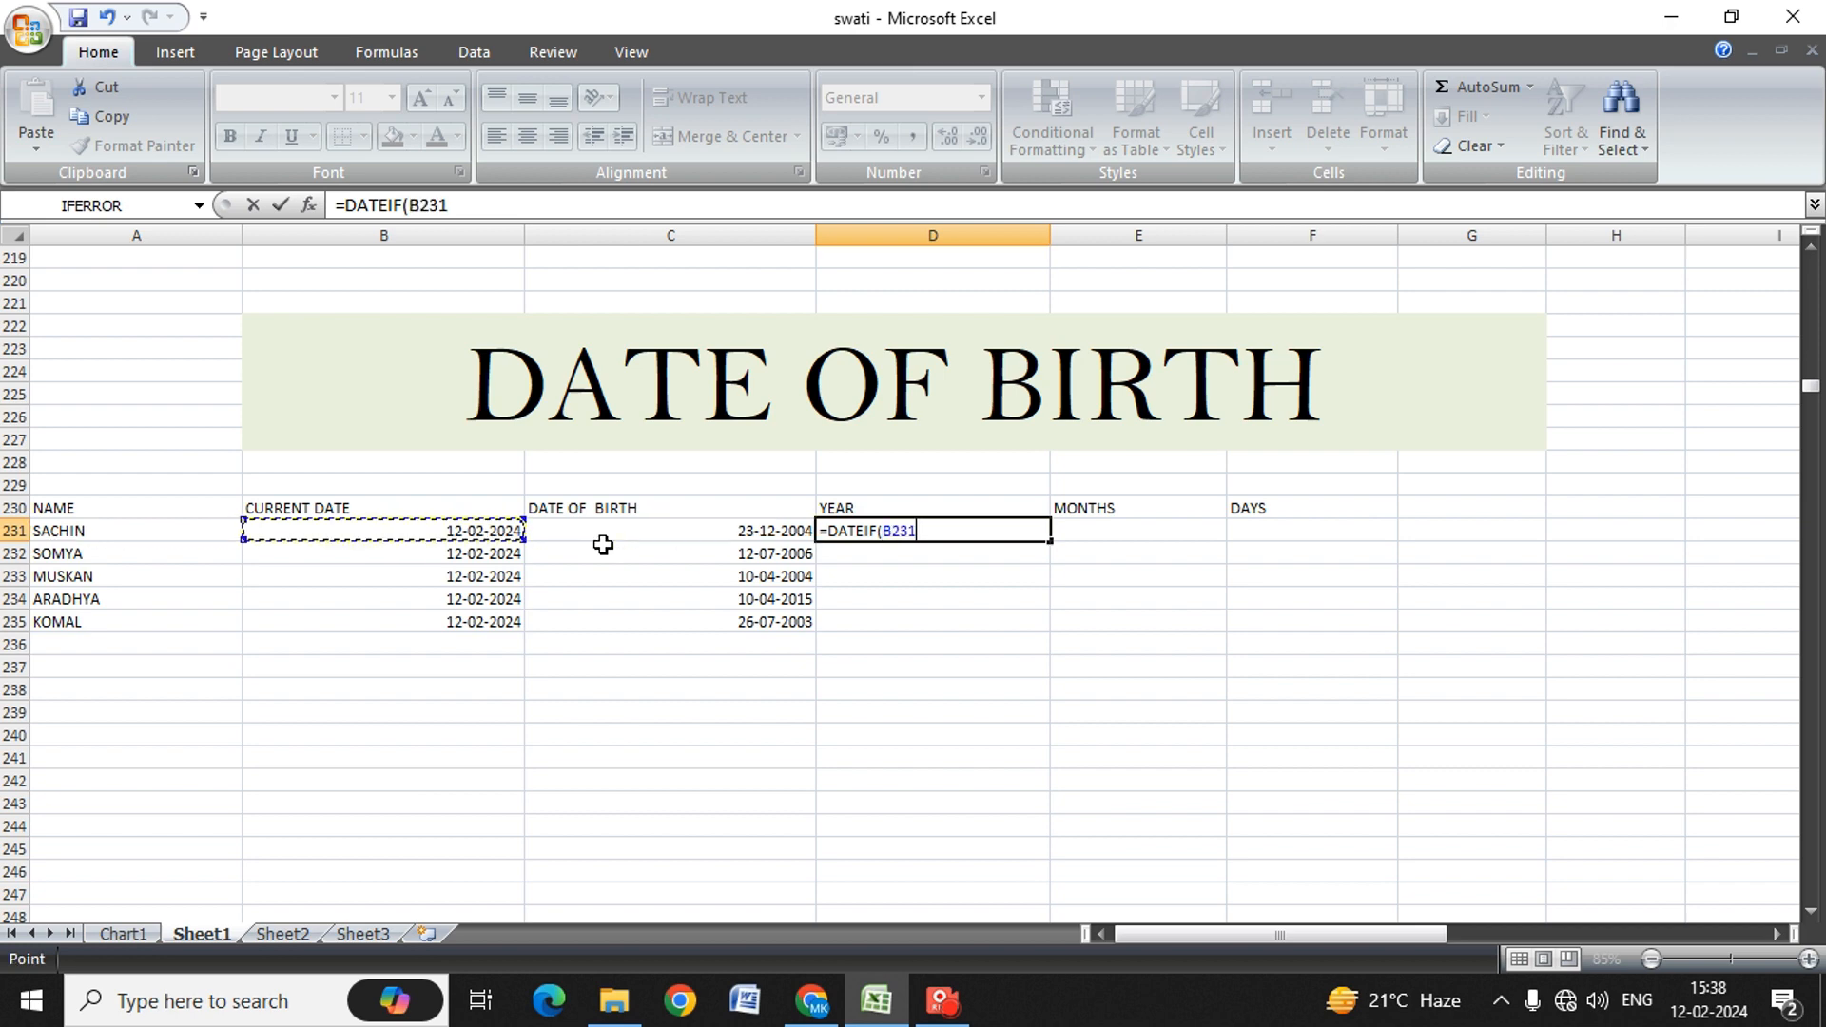
pyautogui.write(',')
pyautogui.press('BackSpace')
pyautogui.press('BackSpace')
pyautogui.press('BackSpace')
pyautogui.press('BackSpace')
pyautogui.press('BackSpace')
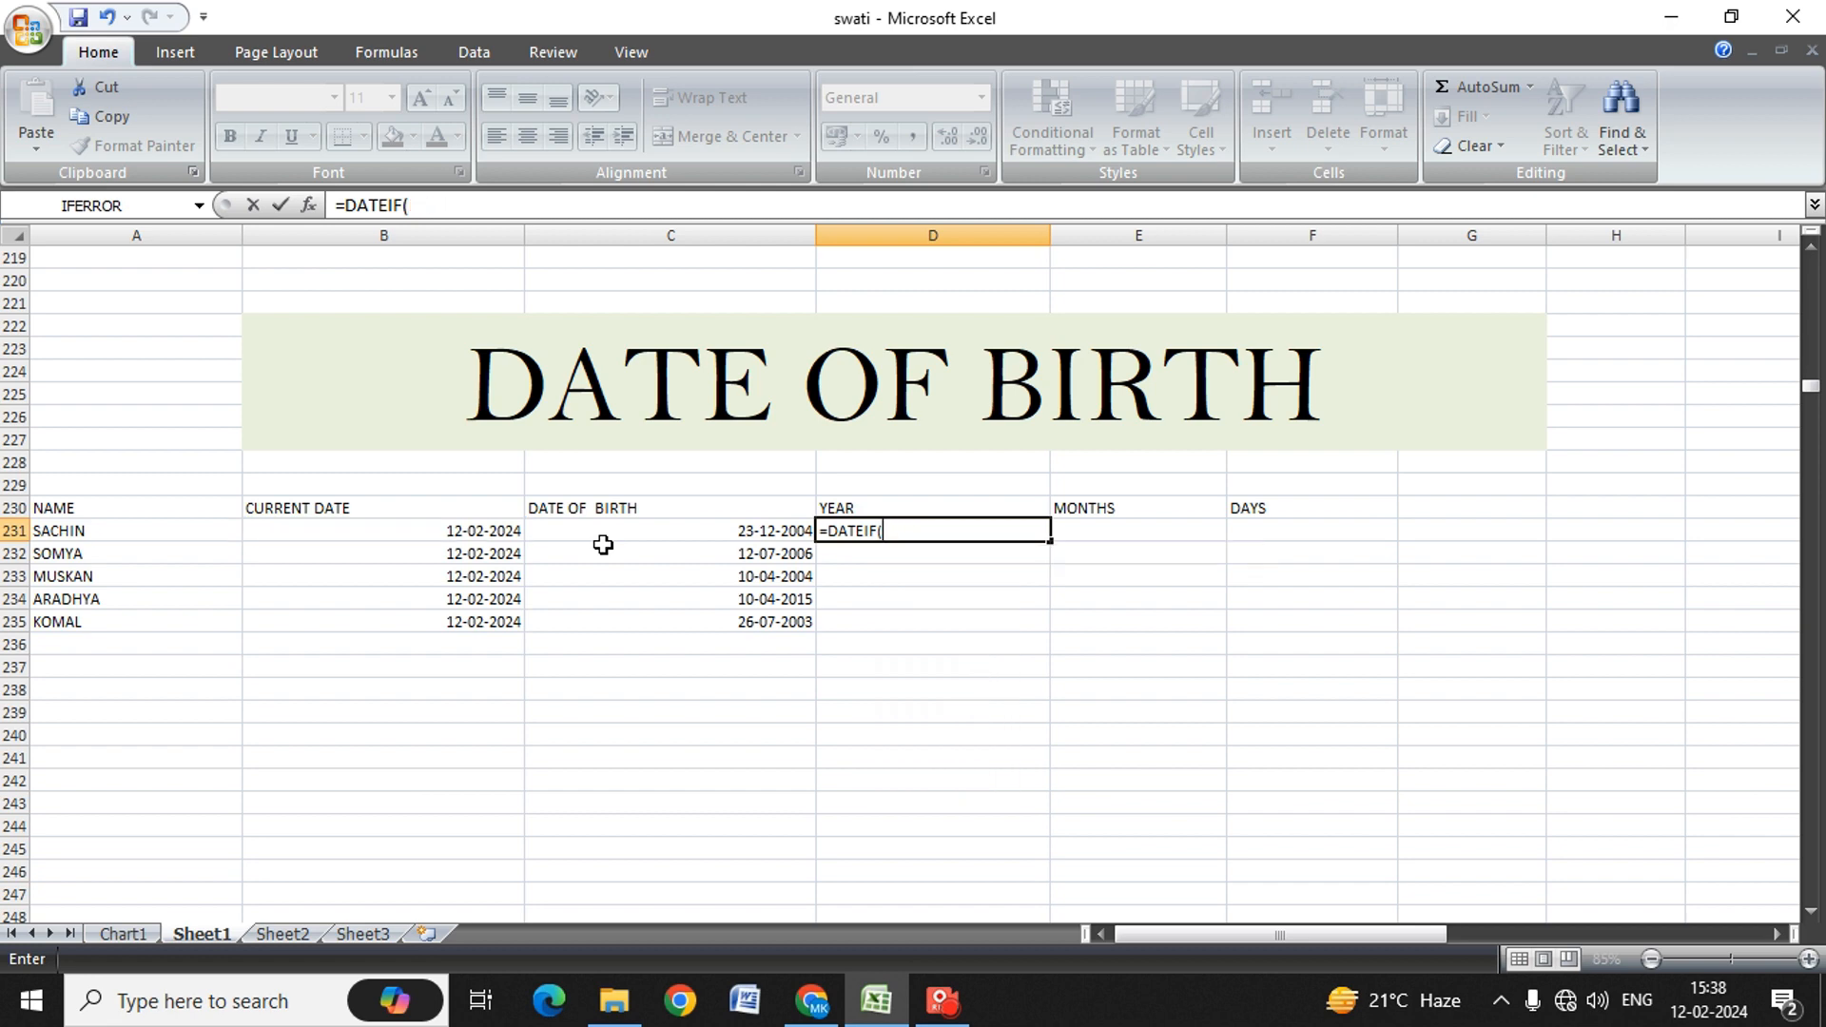
# Step: Try to calculate the first person's age in years in D231 with =DATEIF(C231,B231,"Y")
pyautogui.press('Left')
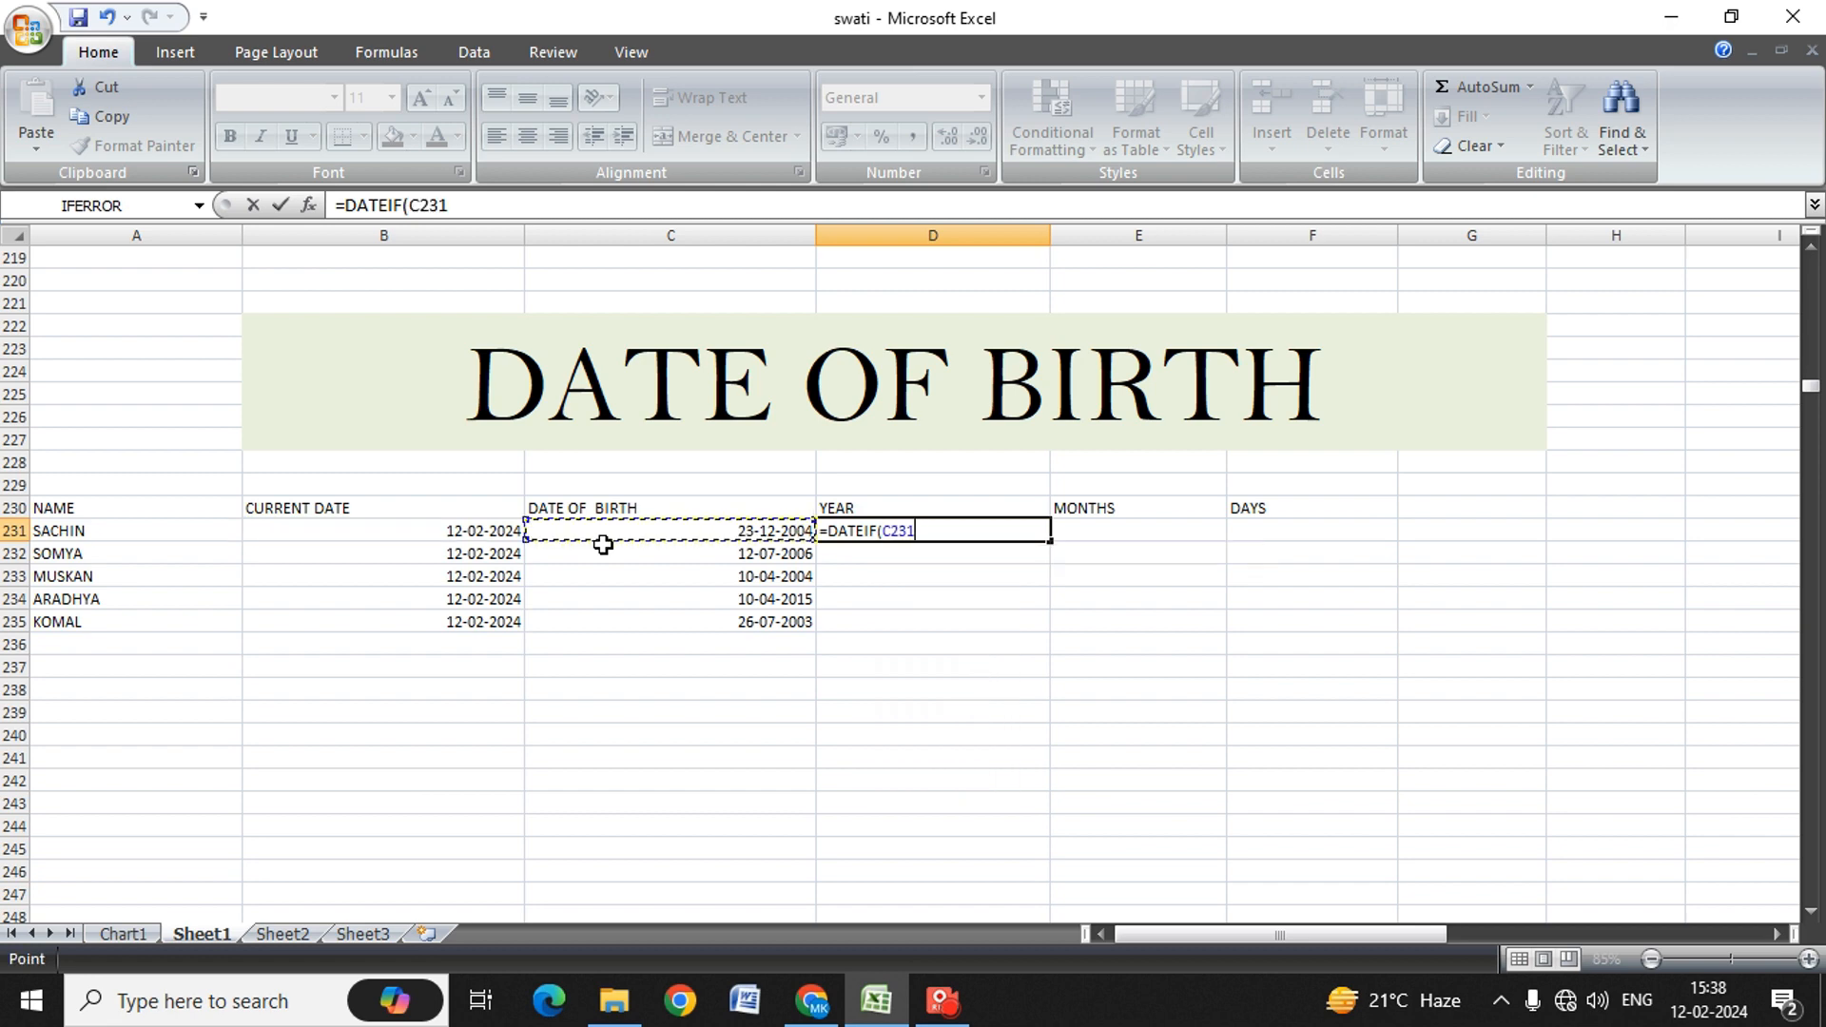
pyautogui.write(',')
pyautogui.press('Left')
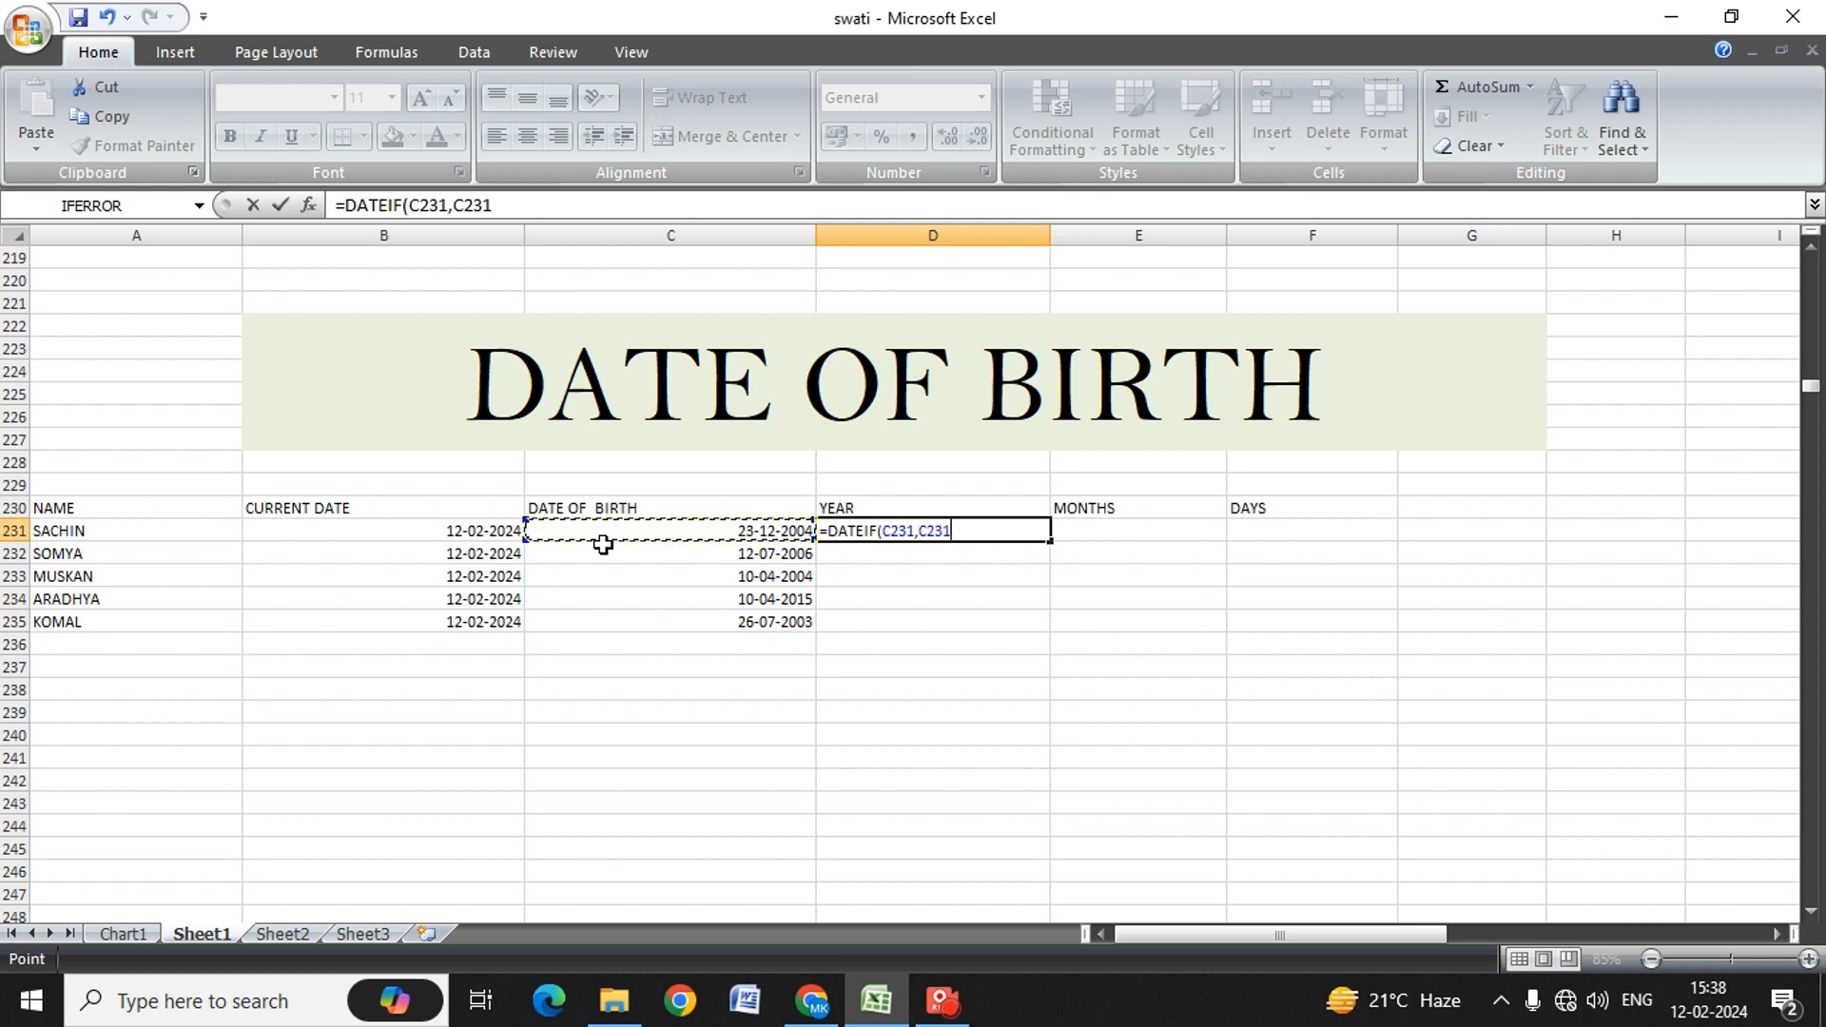
pyautogui.press('Left')
pyautogui.write(',')
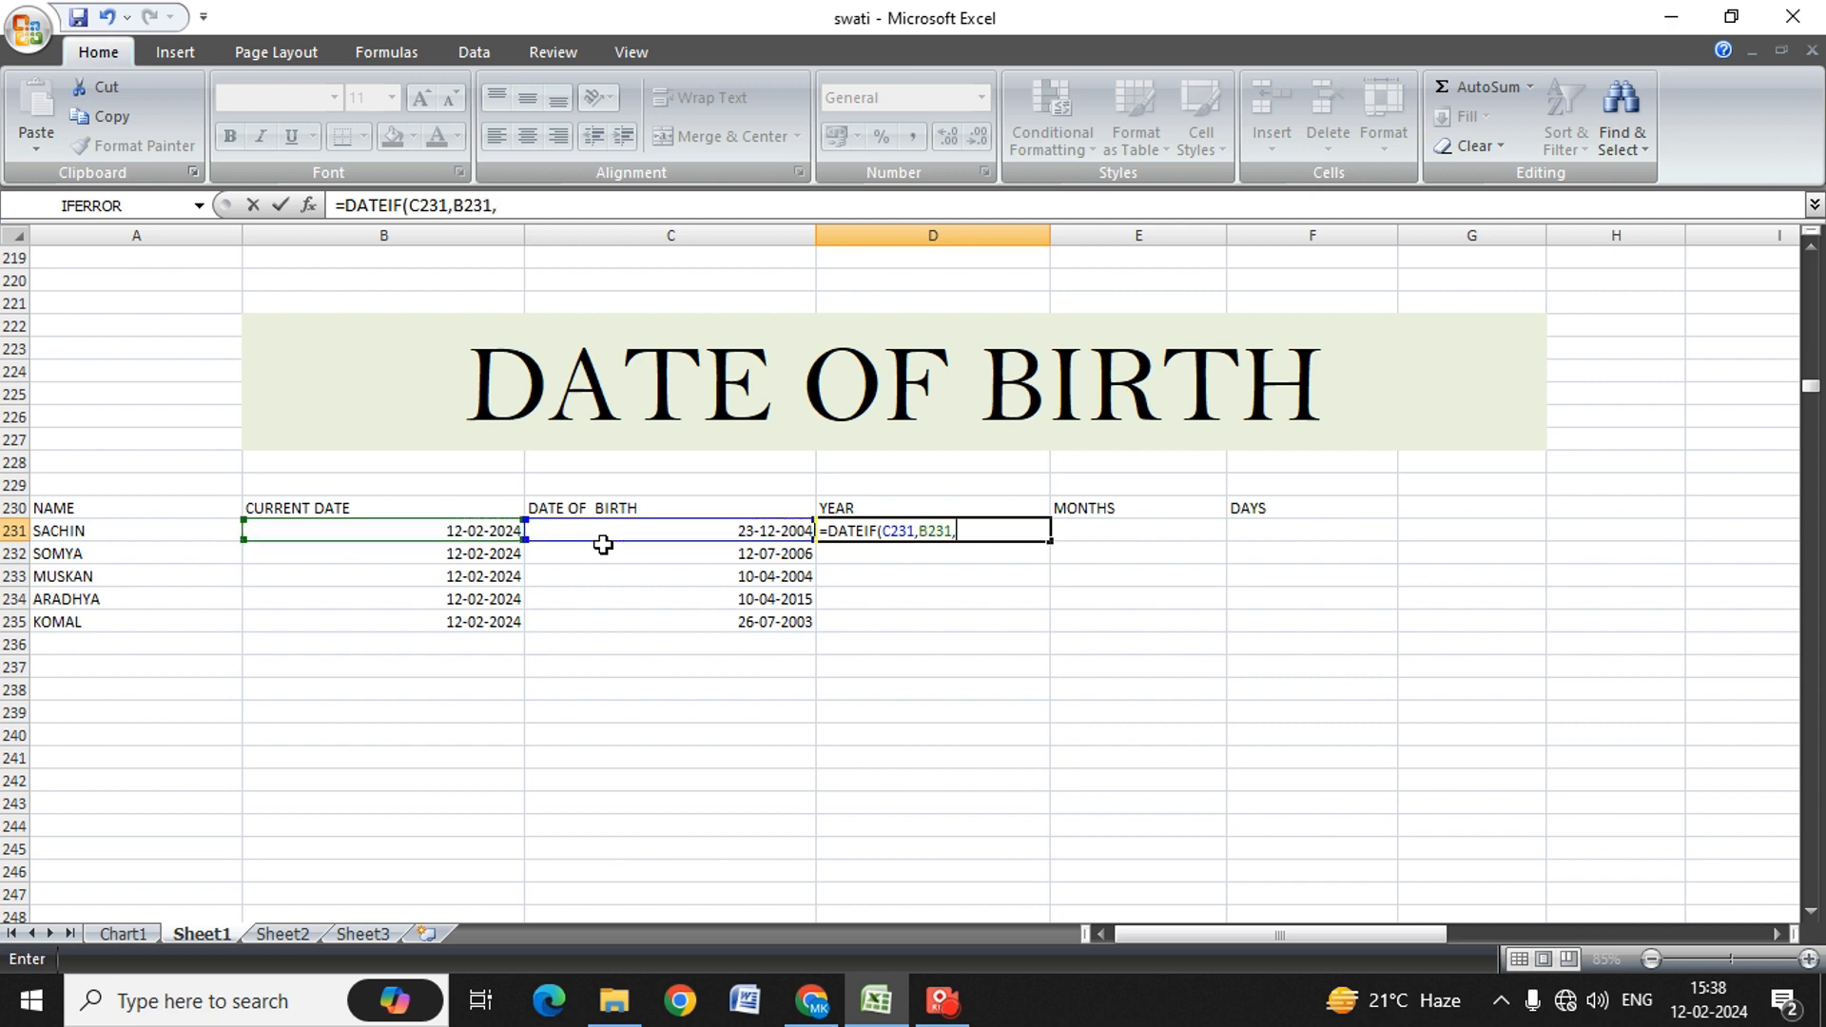
pyautogui.write('"Y"')
pyautogui.press('Return')
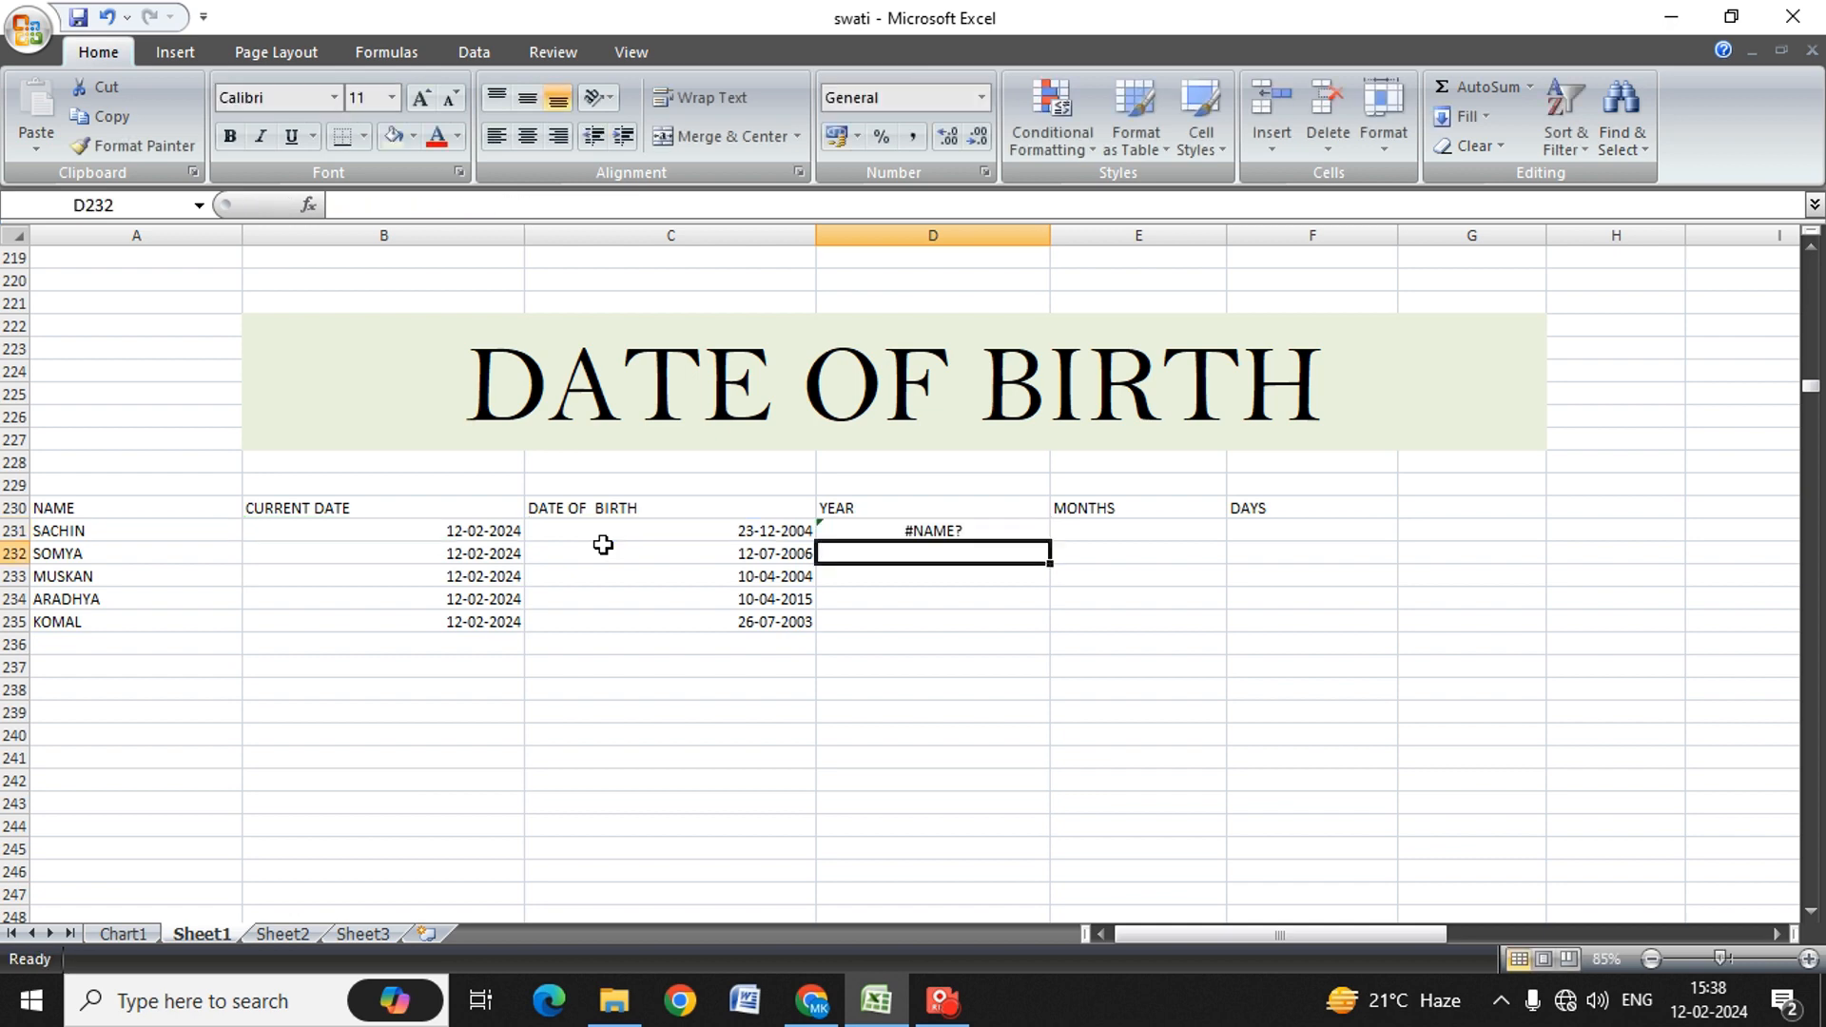
# Step: Try swapping the date references in D231 so the formula reads =DATEIF(B231,C231,"Y")
pyautogui.press('Up')
pyautogui.press('F2')
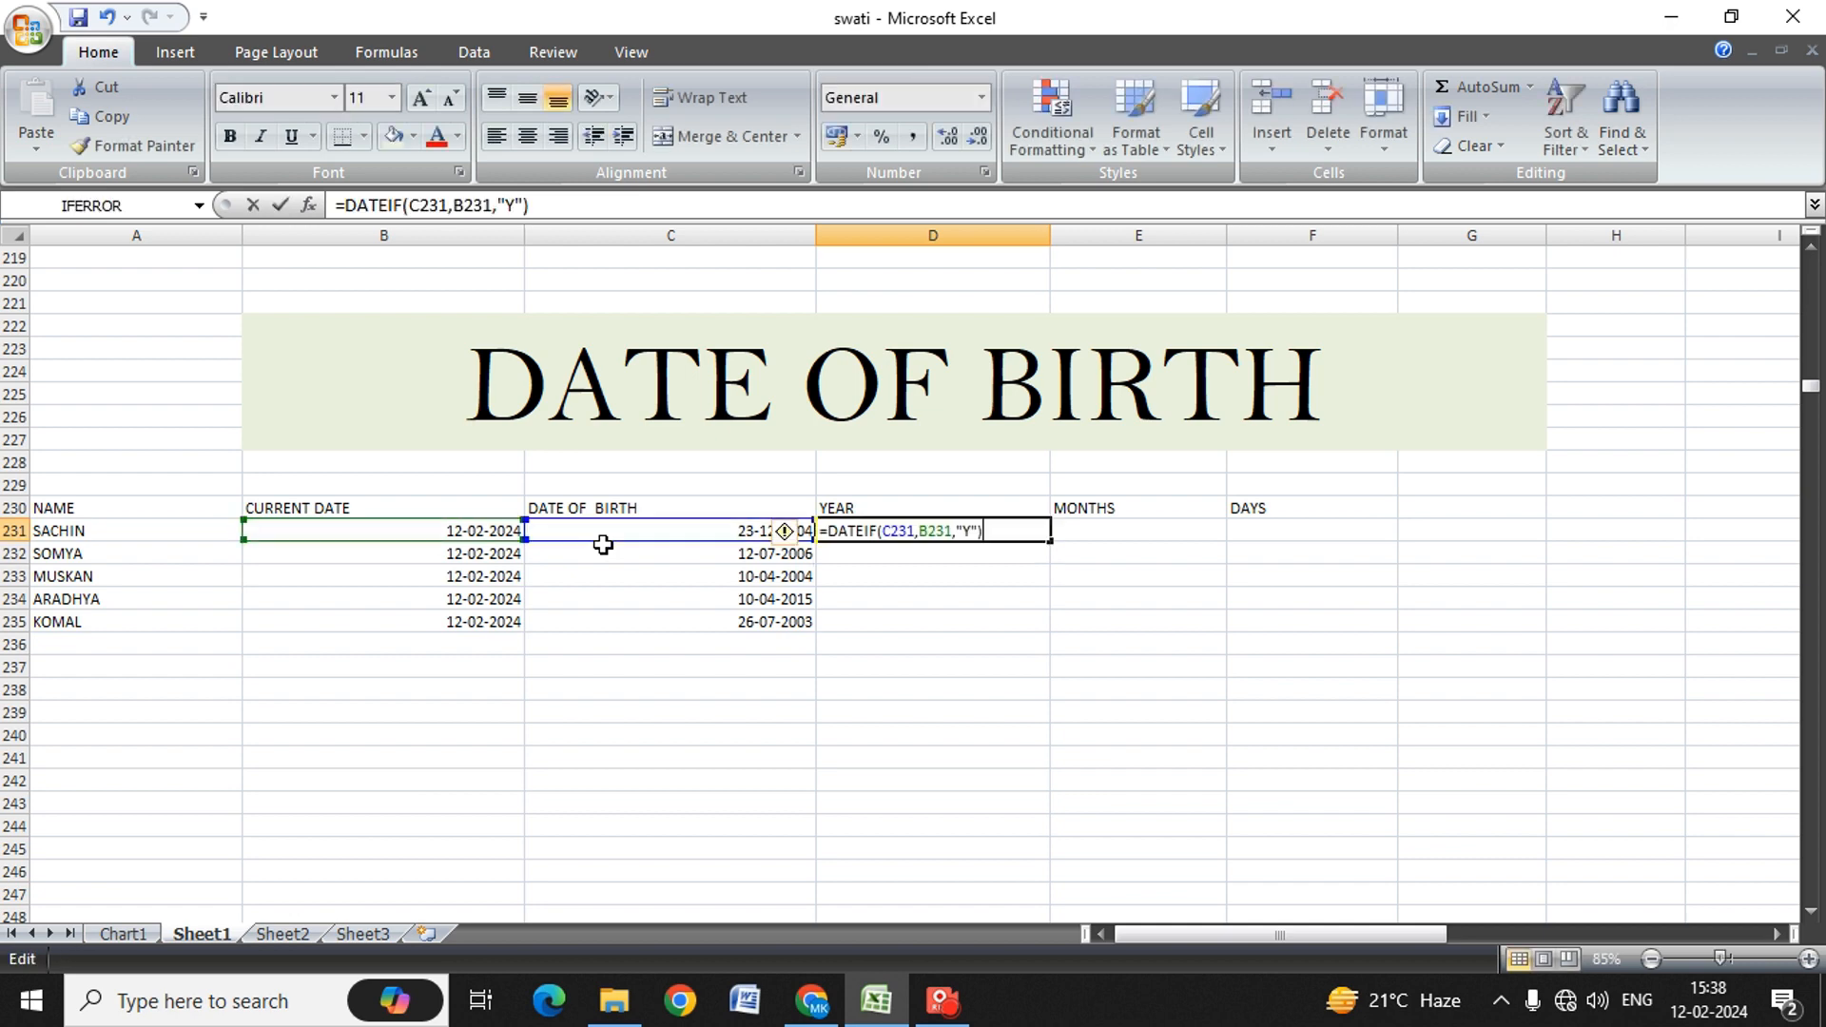
pyautogui.press('BackSpace')
pyautogui.press('BackSpace')
pyautogui.press('BackSpace')
pyautogui.press('BackSpace')
pyautogui.press('BackSpace')
pyautogui.press('BackSpace')
pyautogui.press('BackSpace')
pyautogui.press('BackSpace')
pyautogui.press('BackSpace')
pyautogui.press('BackSpace')
pyautogui.press('BackSpace')
pyautogui.press('BackSpace')
pyautogui.press('BackSpace')
pyautogui.press('BackSpace')
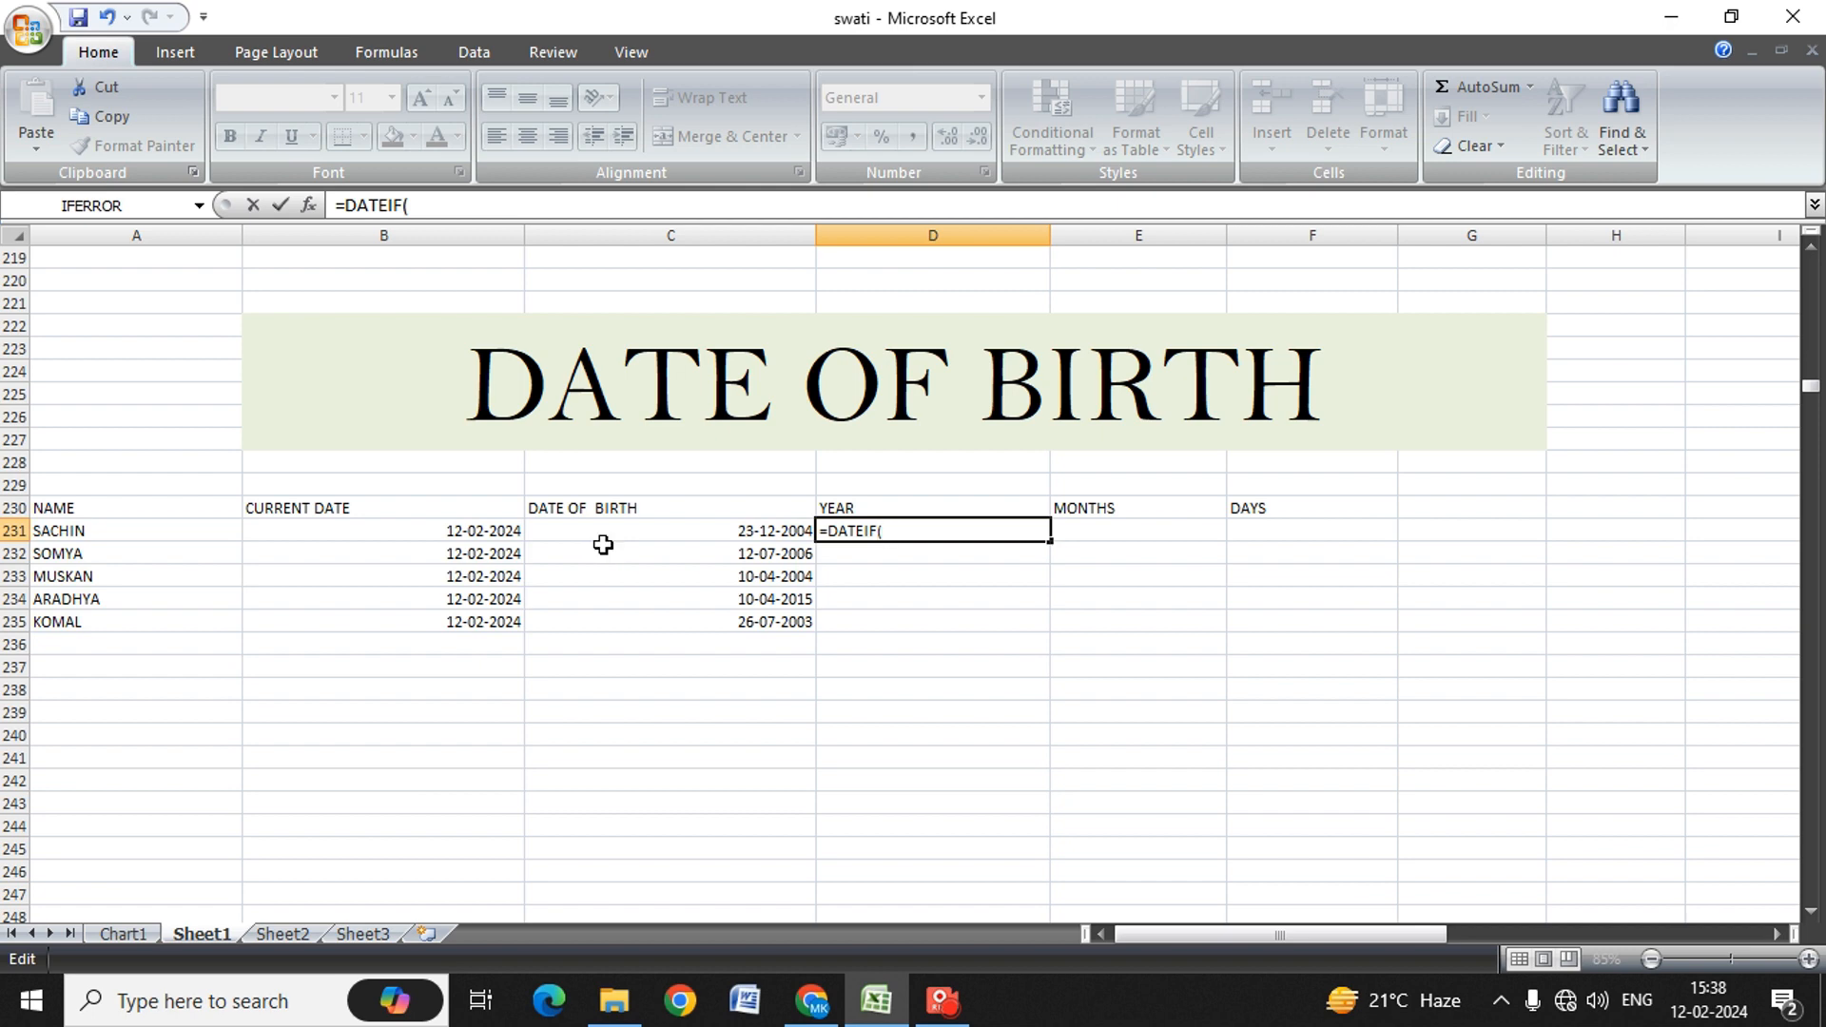
pyautogui.press('F2')
pyautogui.press('F2')
pyautogui.press('F2')
pyautogui.press('Left')
pyautogui.press('Left')
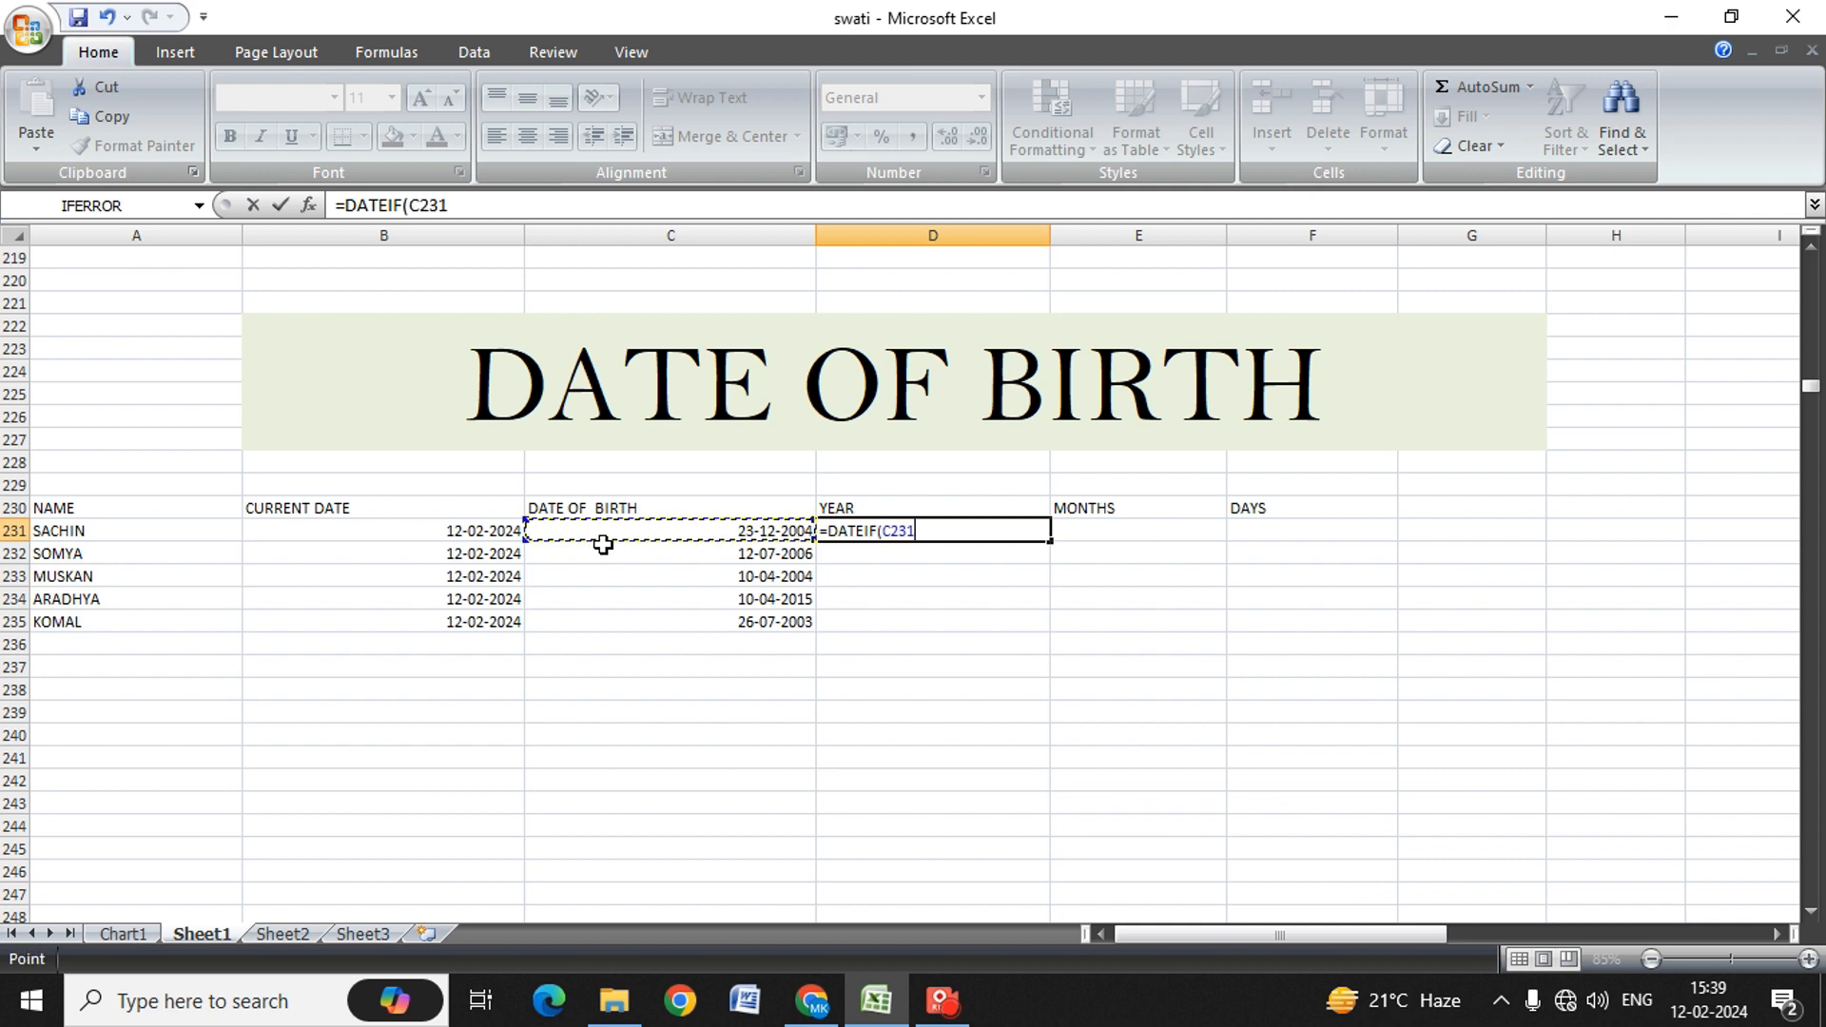
pyautogui.write(',')
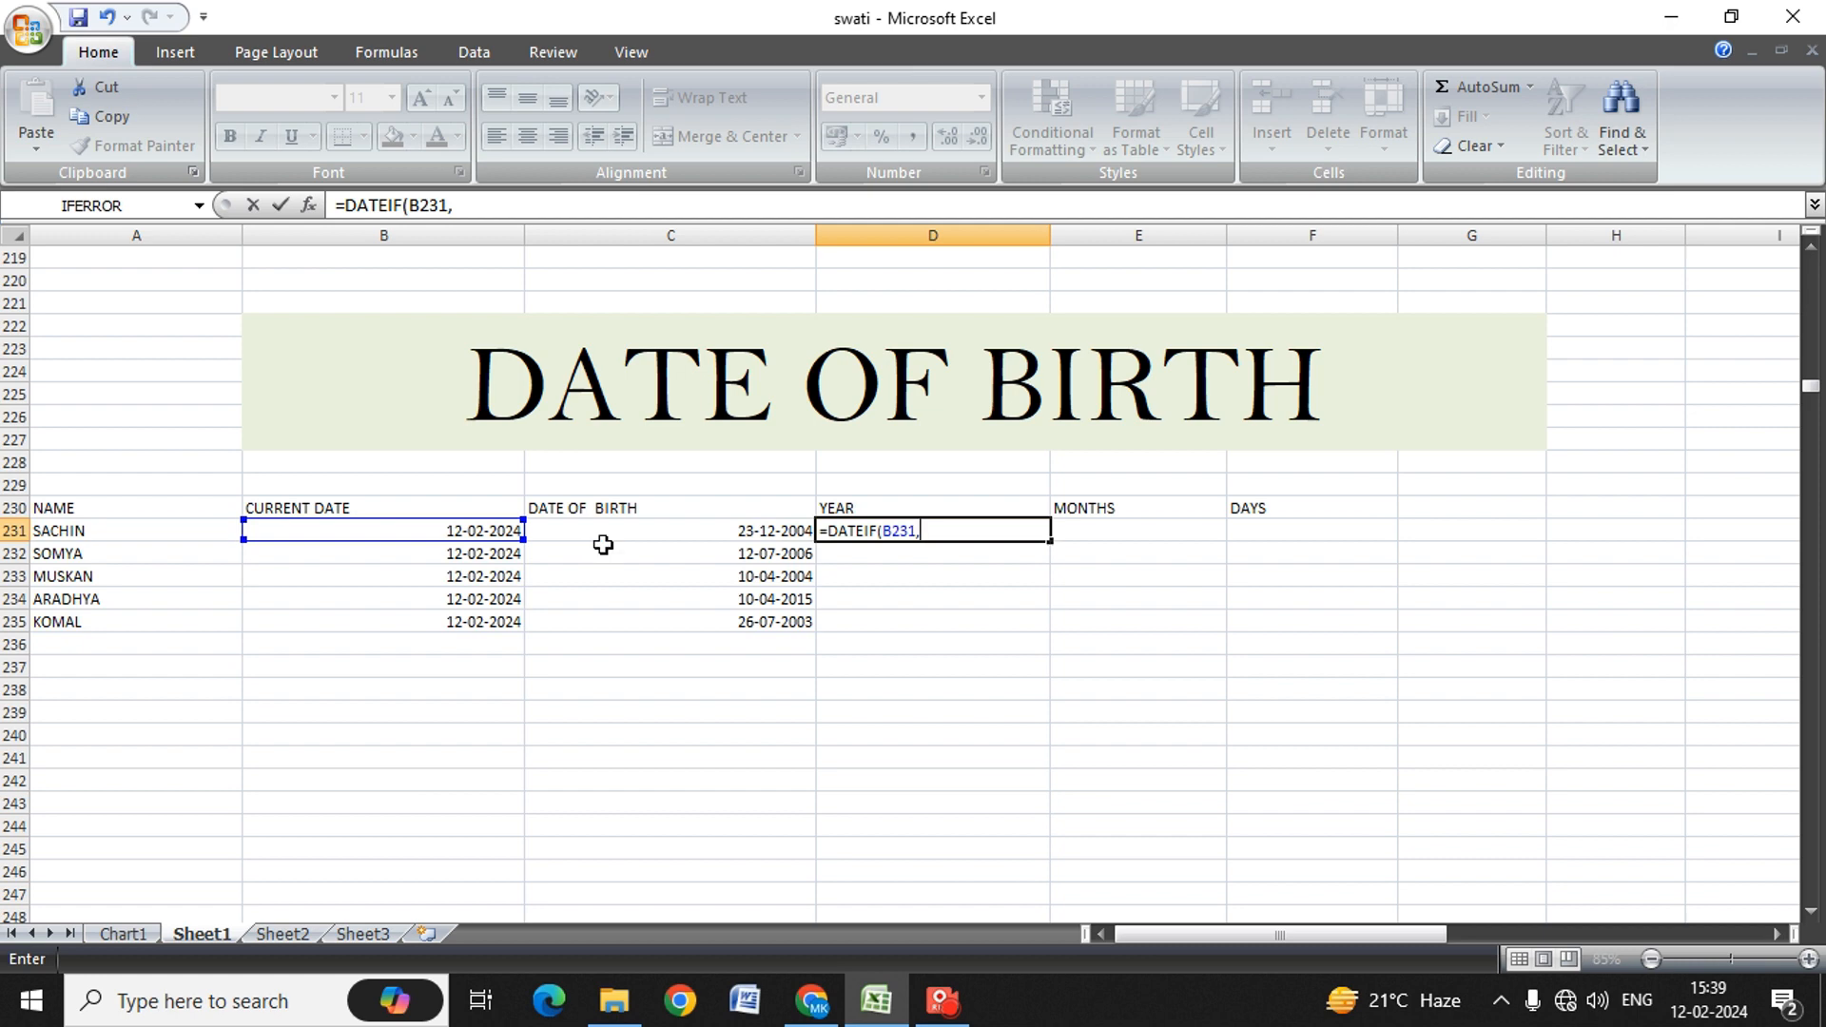
pyautogui.click(603, 544)
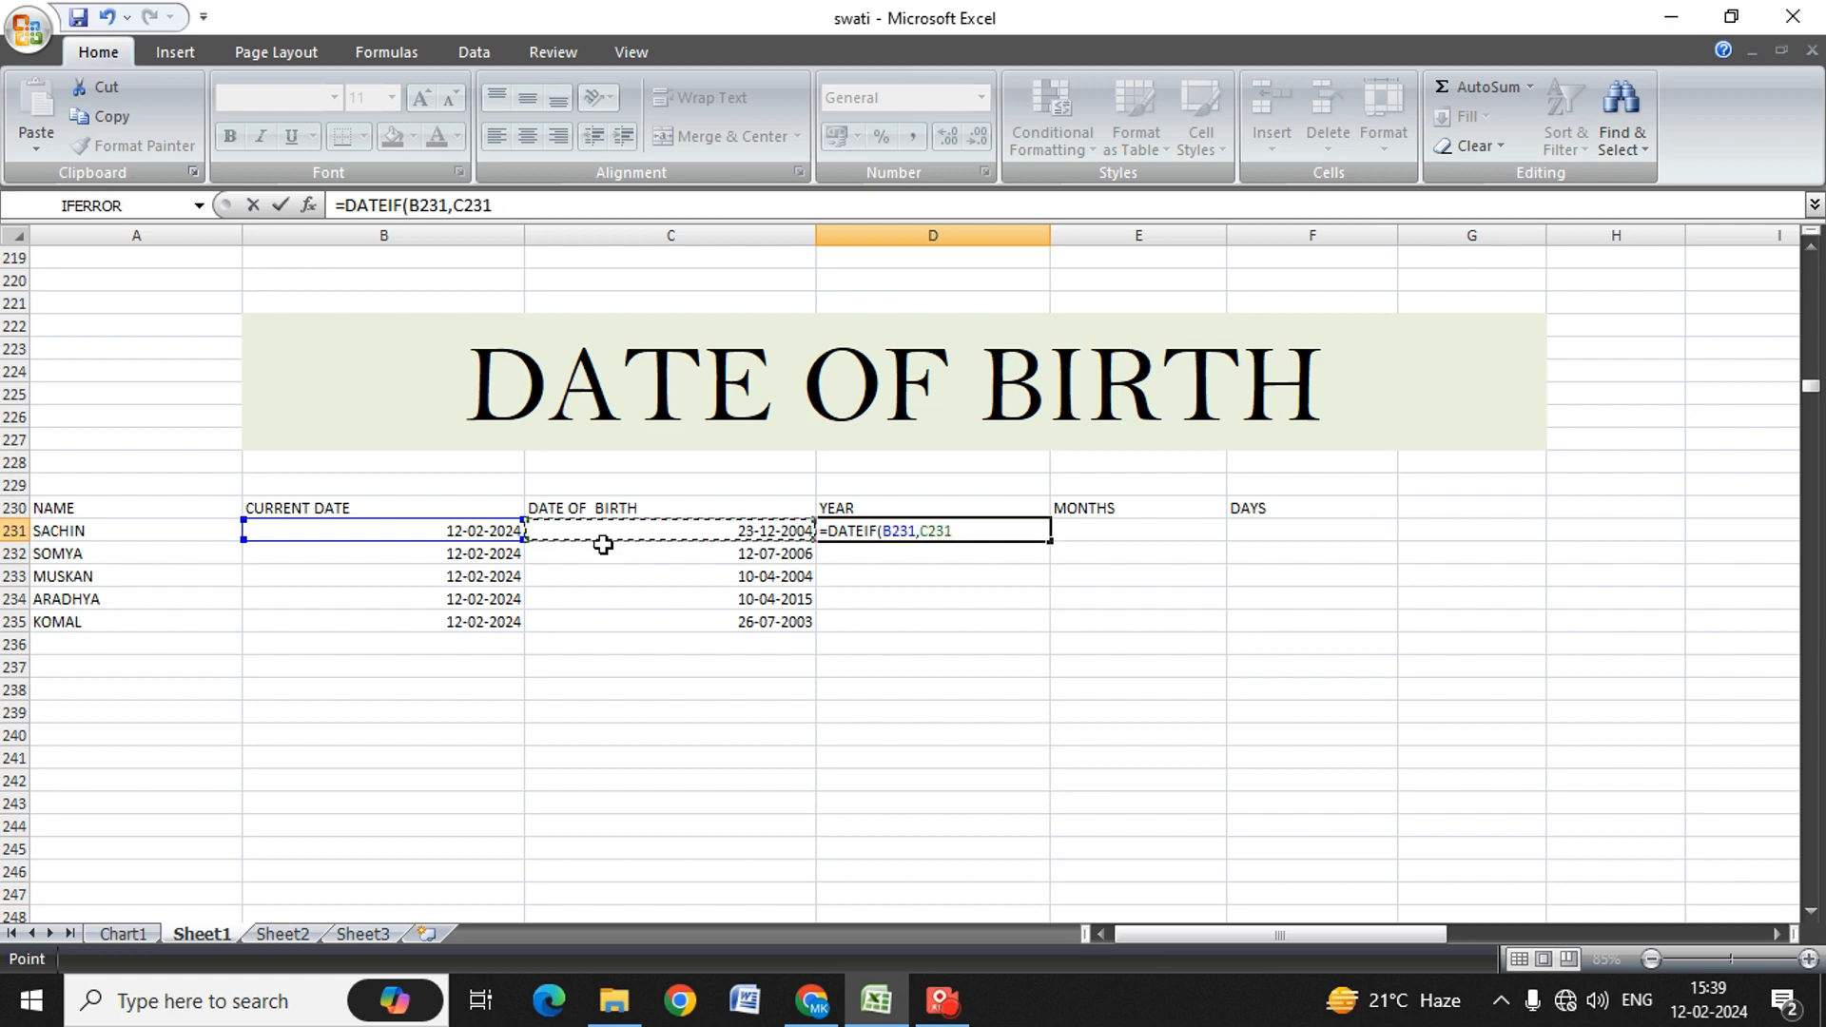
pyautogui.write(',"Y"')
pyautogui.press('Return')
pyautogui.press('Return')
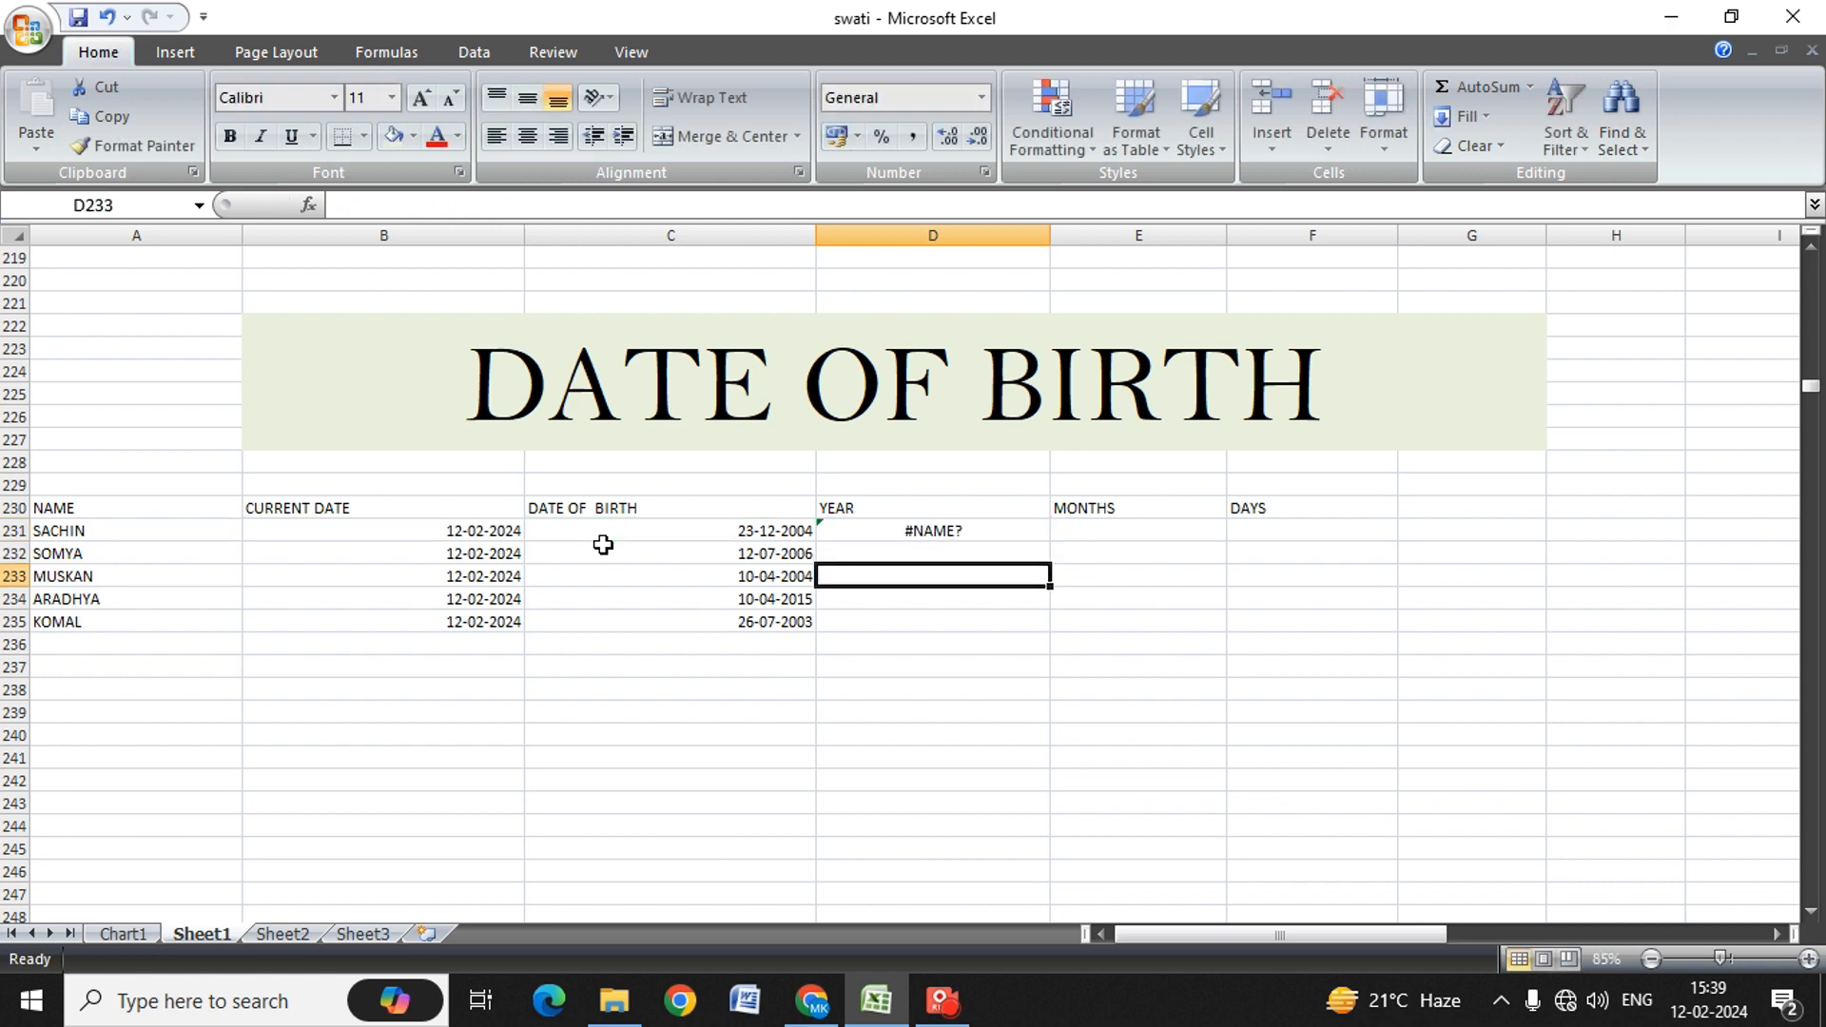
# Step: Try rebuilding the DATEIF formula in D231 with C231 first, B231 second and Y as the unit
pyautogui.press('Up')
pyautogui.press('Up')
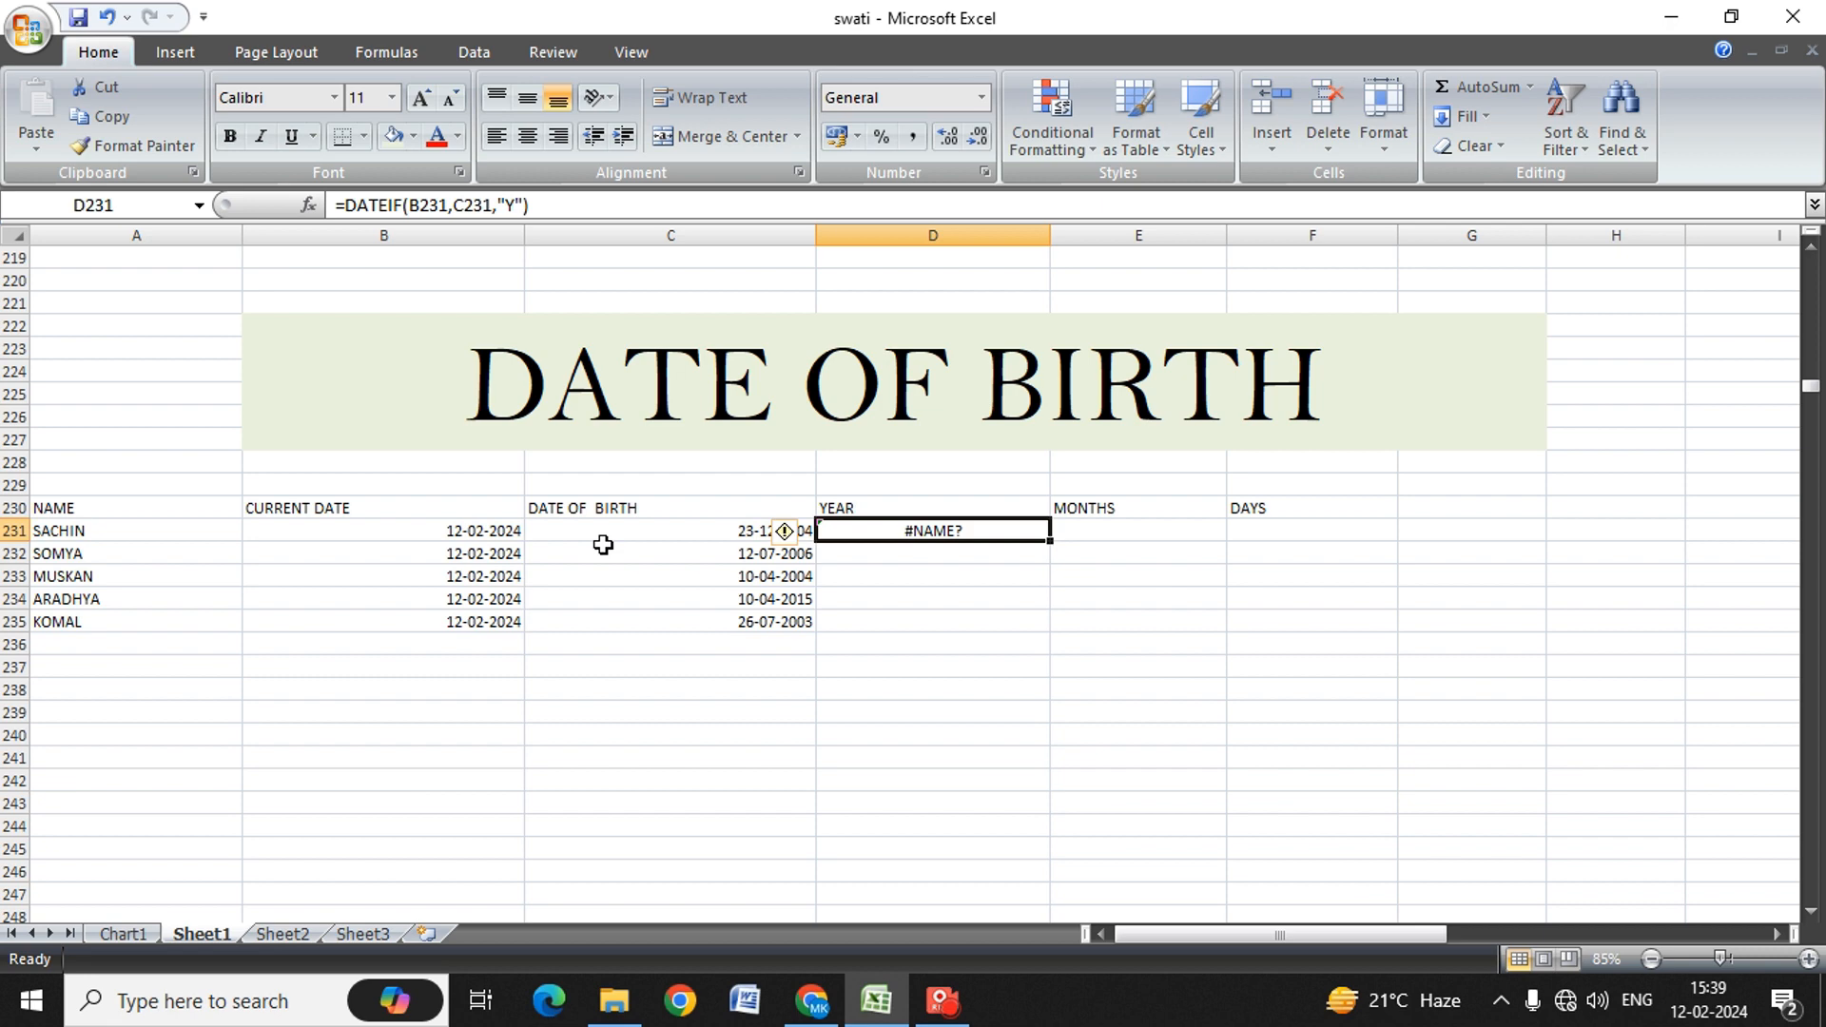
pyautogui.press('F2')
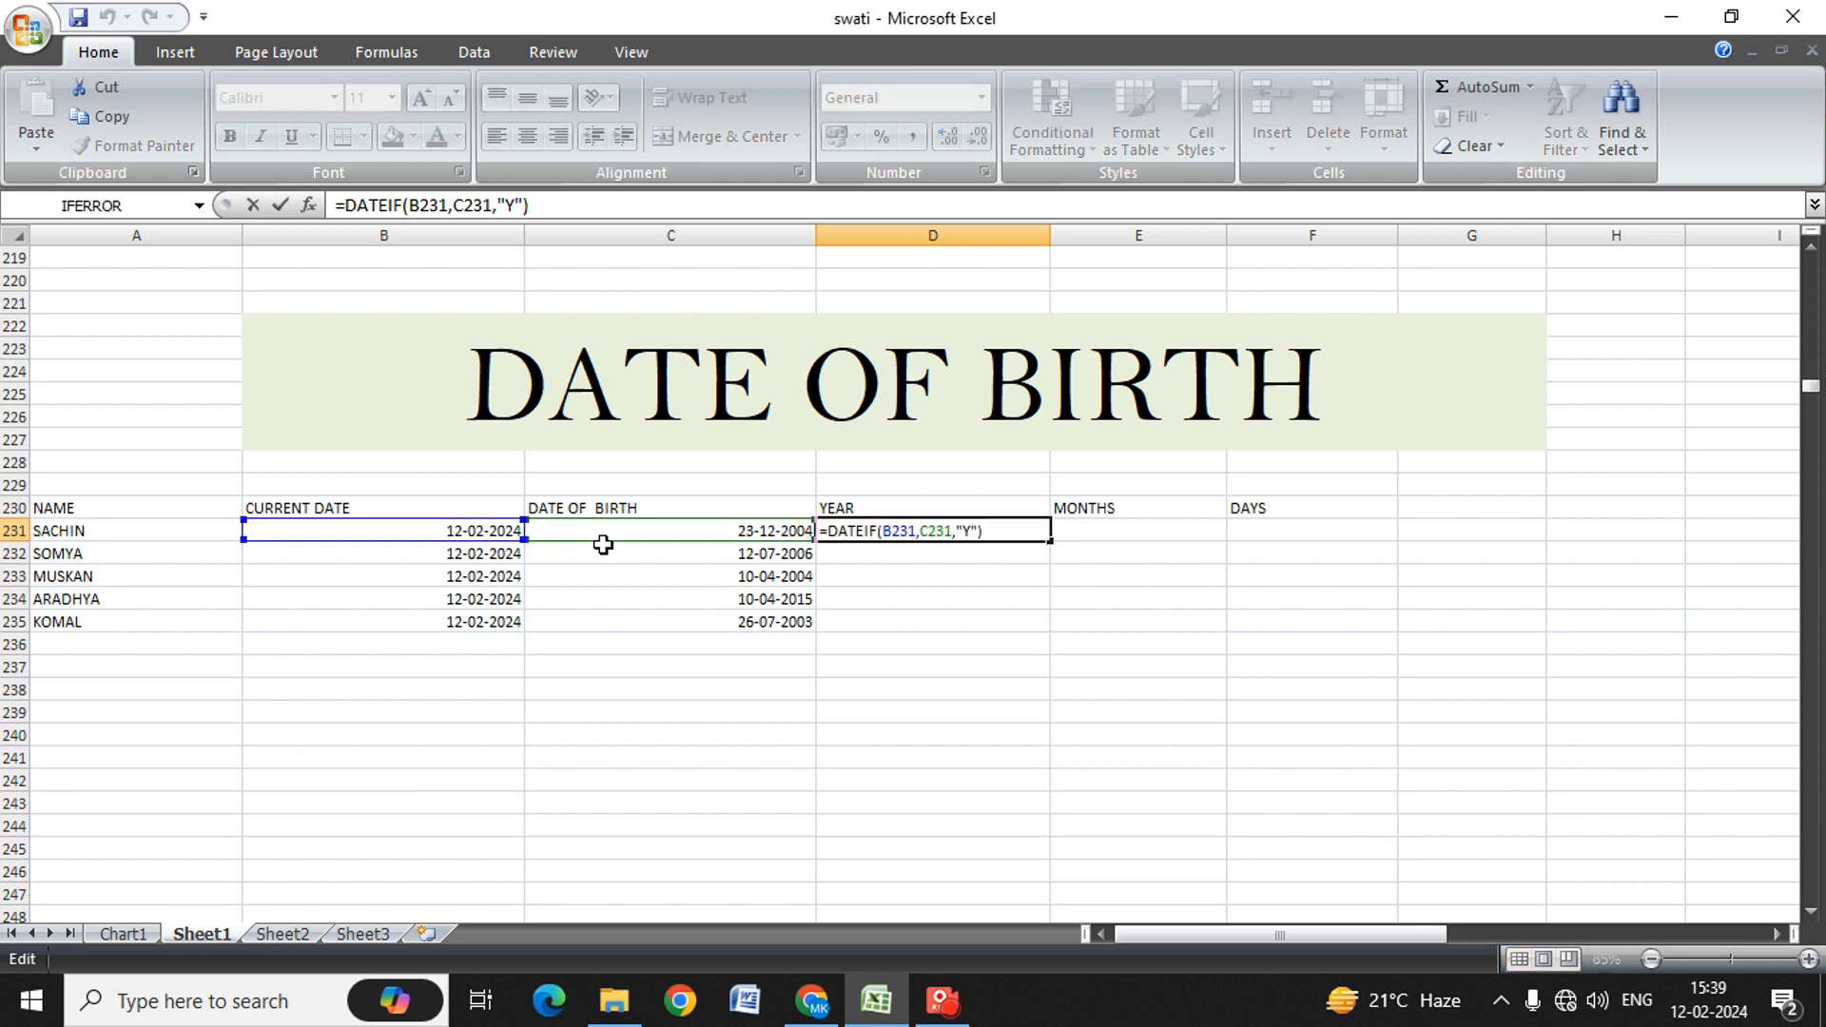
pyautogui.press('BackSpace')
pyautogui.press('BackSpace')
pyautogui.press('BackSpace')
pyautogui.press('BackSpace')
pyautogui.press('BackSpace')
pyautogui.press('BackSpace')
pyautogui.press('BackSpace')
pyautogui.press('BackSpace')
pyautogui.press('BackSpace')
pyautogui.press('BackSpace')
pyautogui.press('BackSpace')
pyautogui.press('BackSpace')
pyautogui.press('BackSpace')
pyautogui.press('BackSpace')
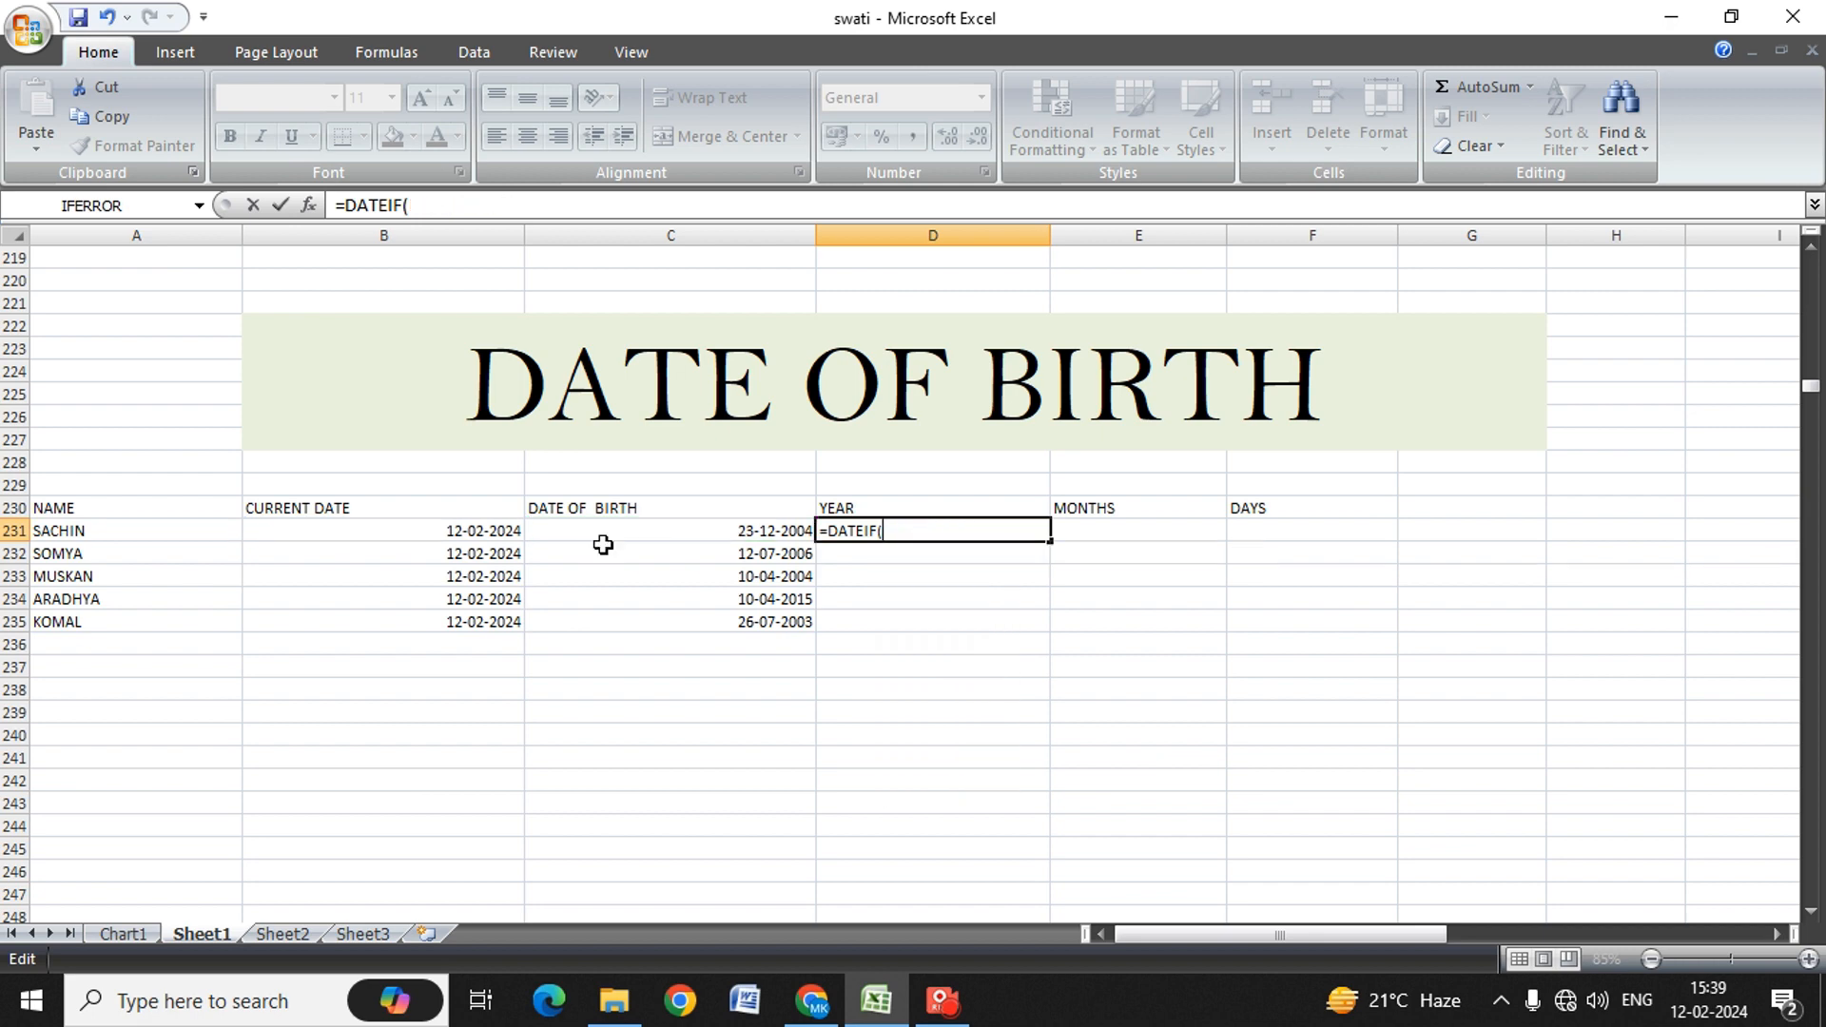
pyautogui.write('2')
pyautogui.press('BackSpace')
pyautogui.click(603, 542)
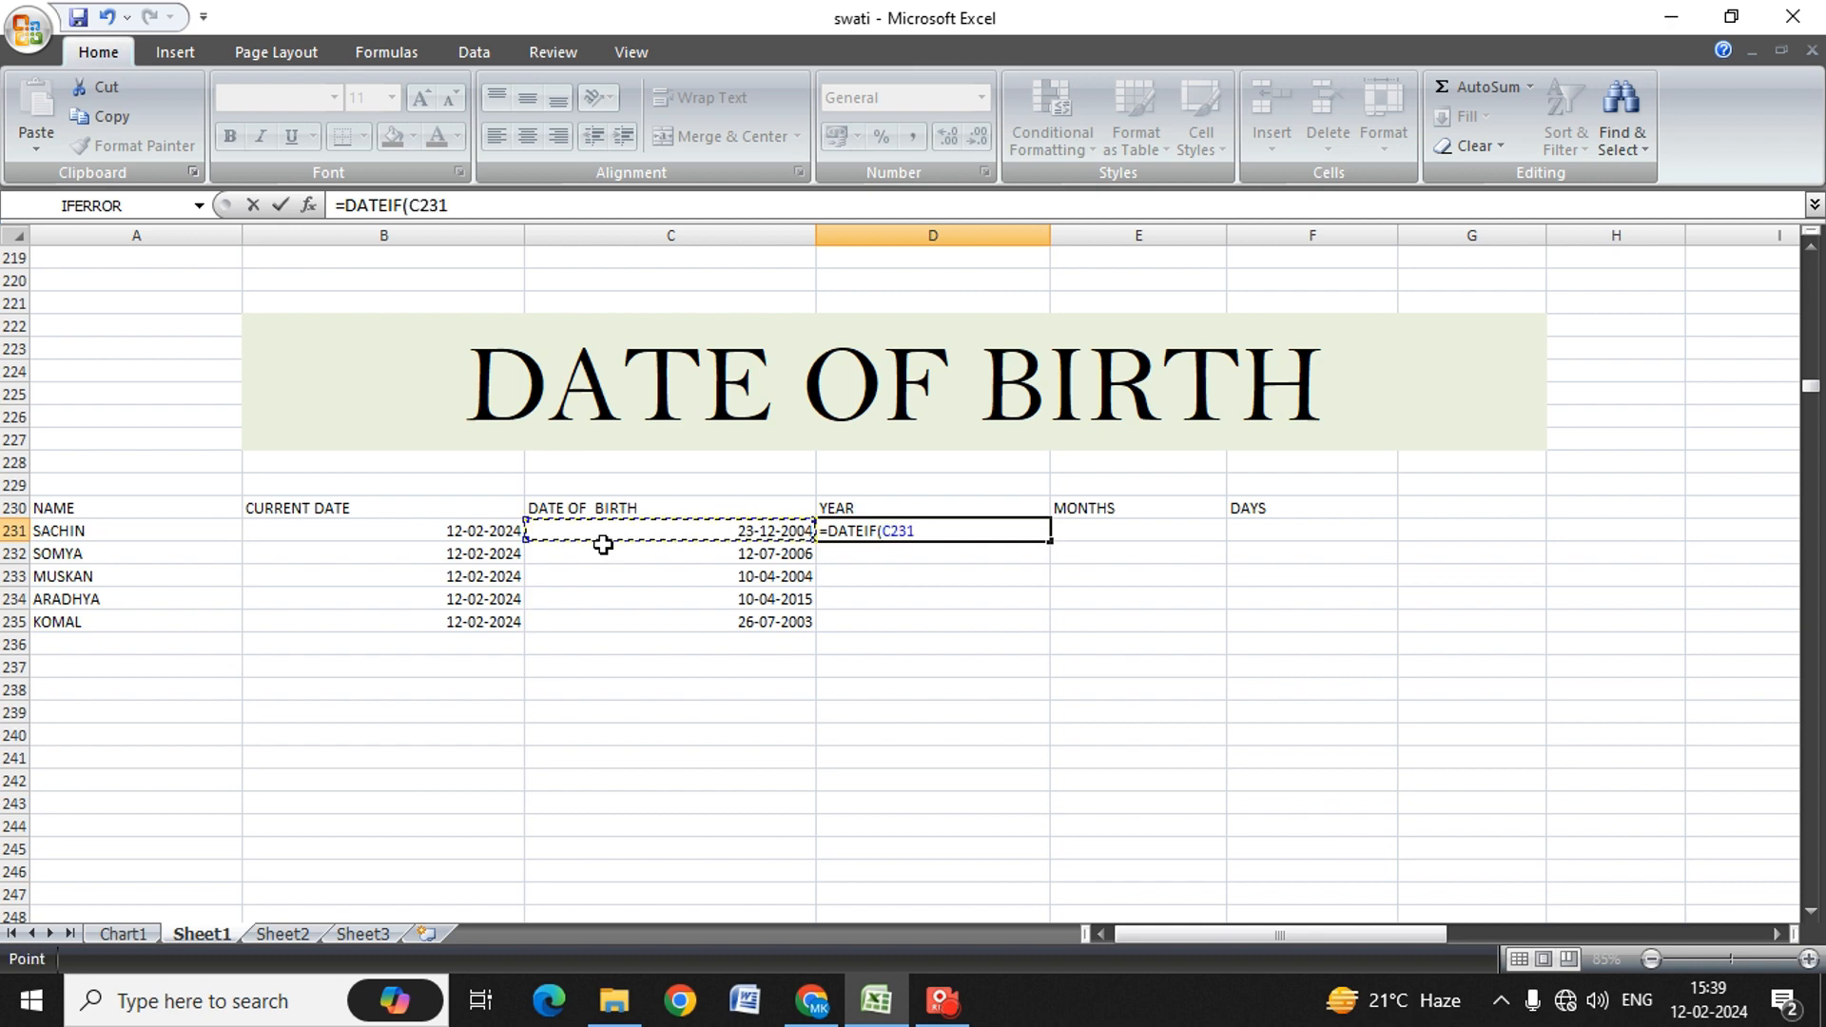
pyautogui.write(',')
pyautogui.click(603, 544)
pyautogui.press('Left')
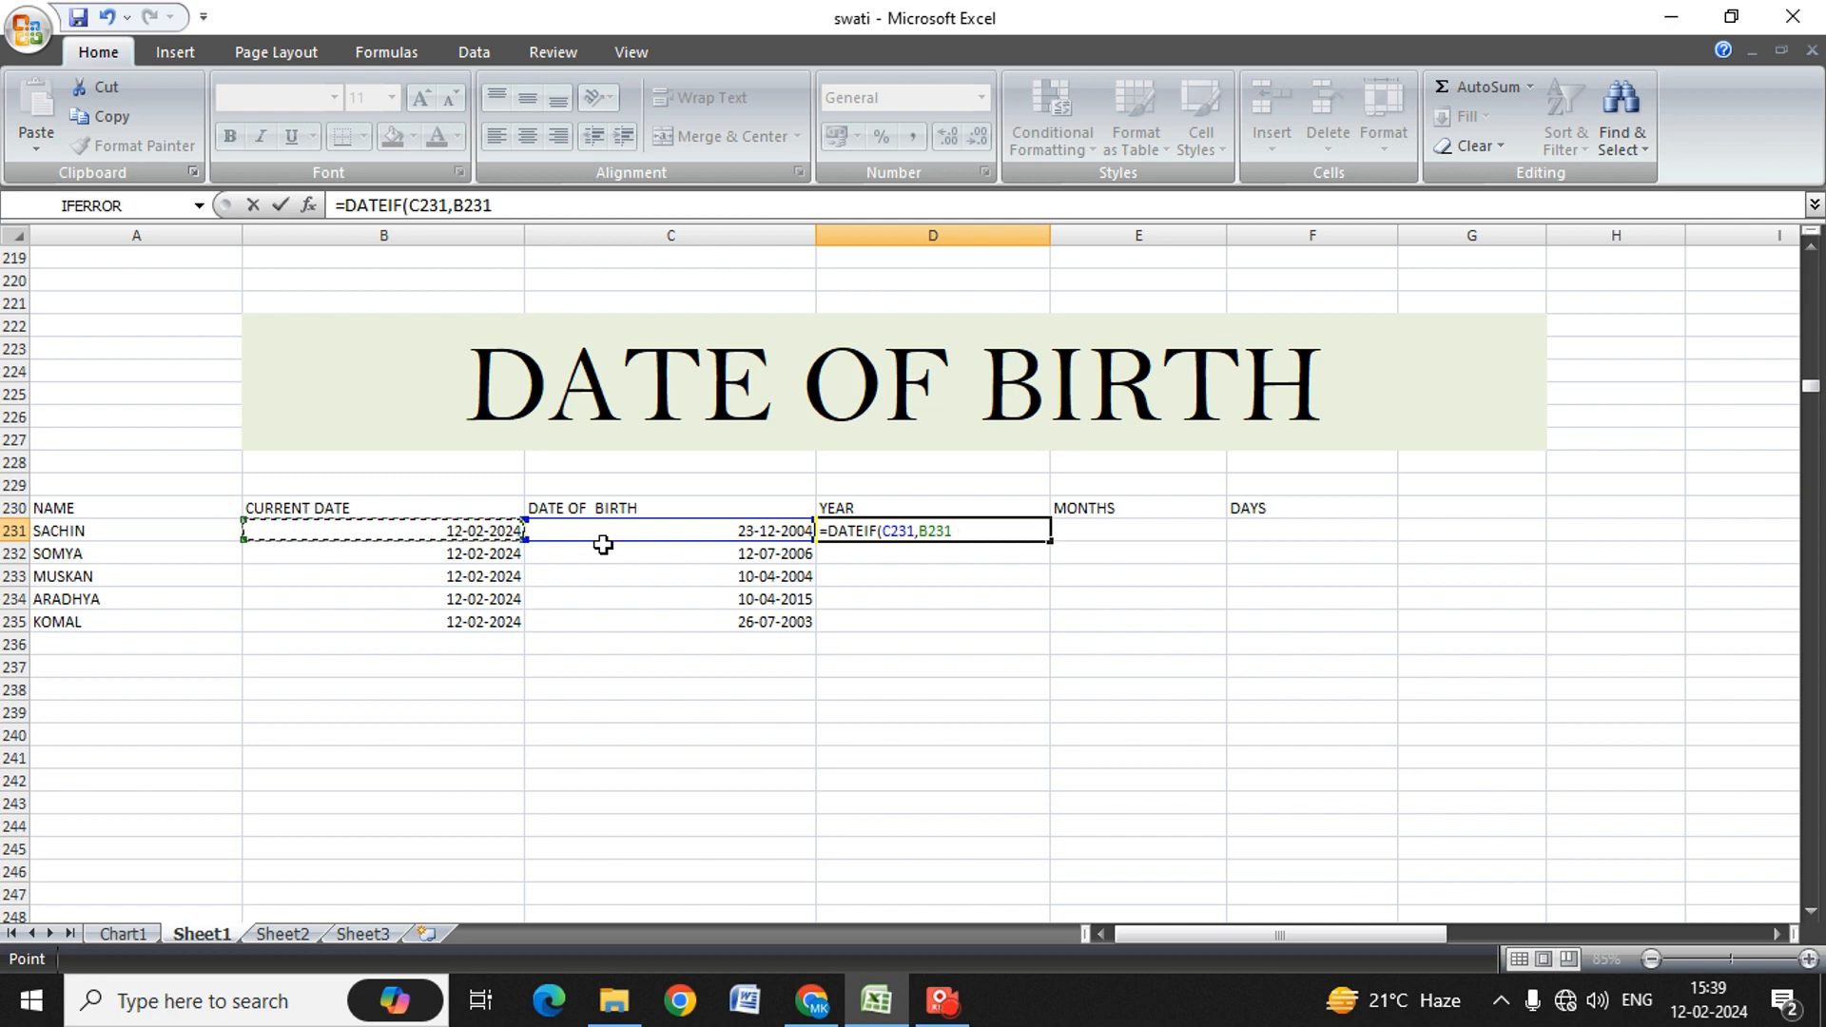
pyautogui.write(',"Y"')
pyautogui.press('BackSpace')
pyautogui.press('Return')
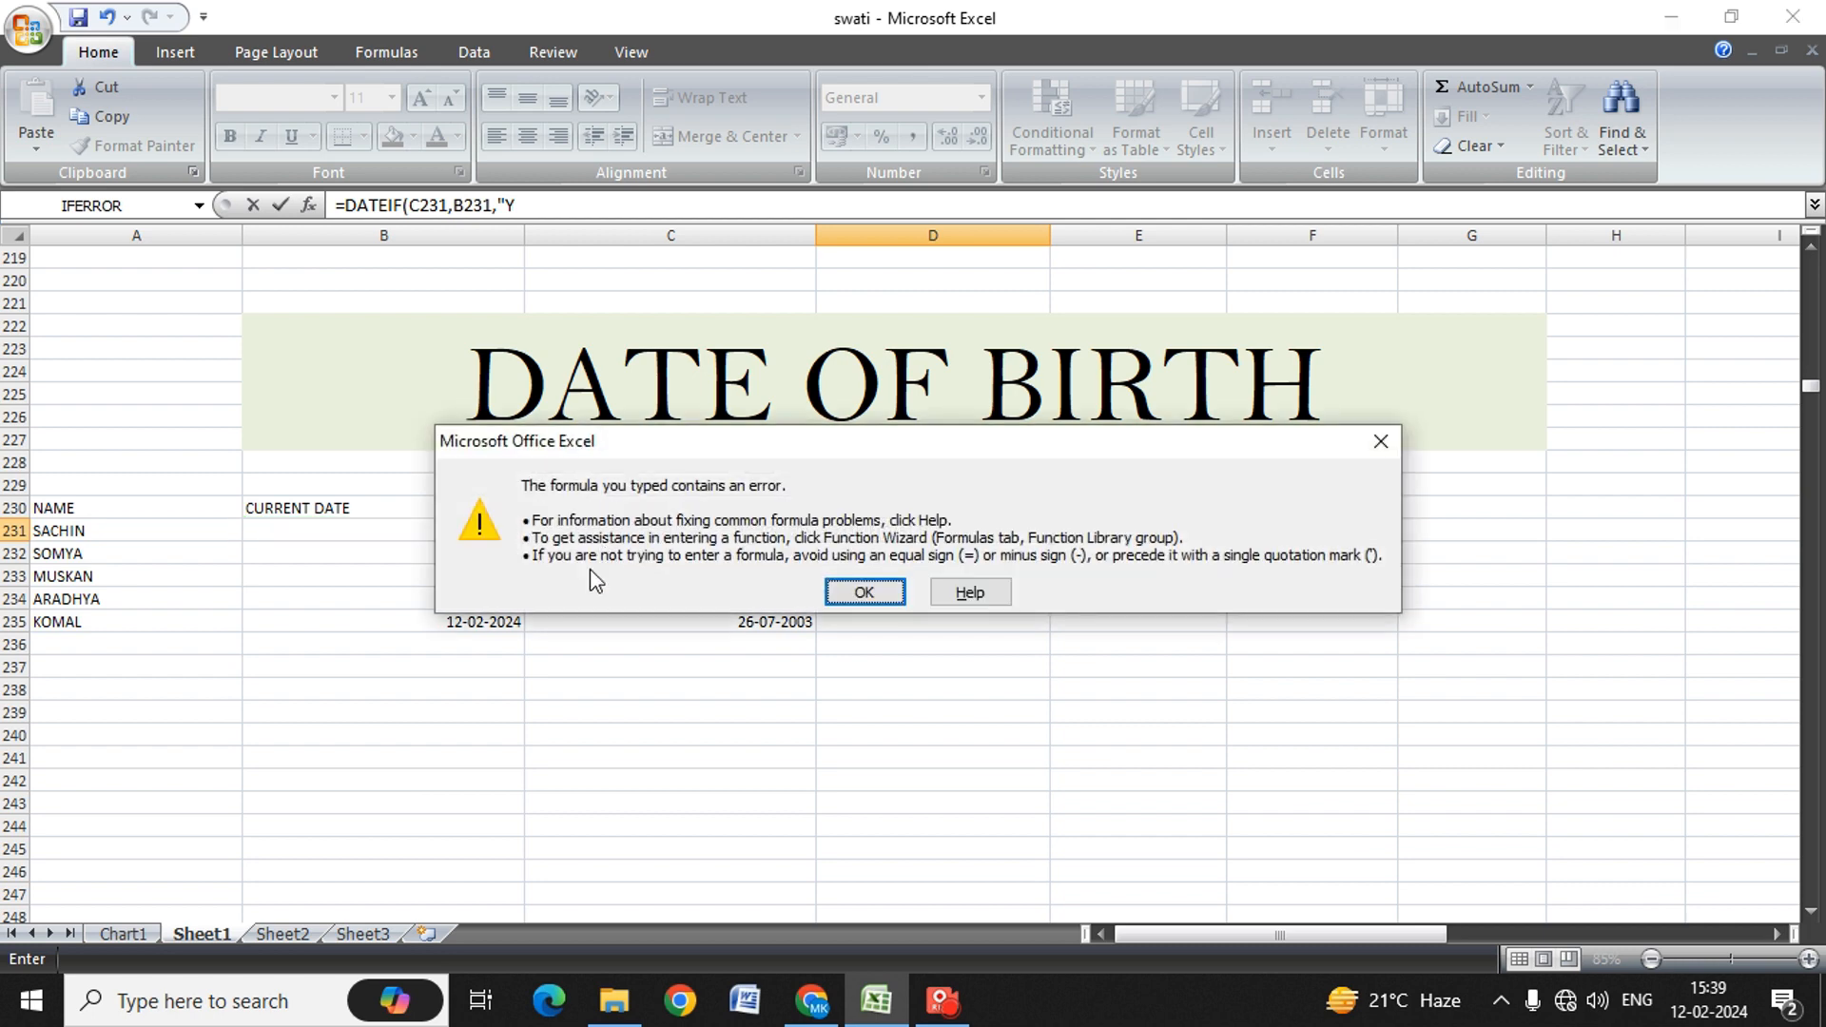
# Step: Dismiss the formula error and complete the entry in D231 as =DATEIF(C231,B231,"Y")
pyautogui.click(1381, 441)
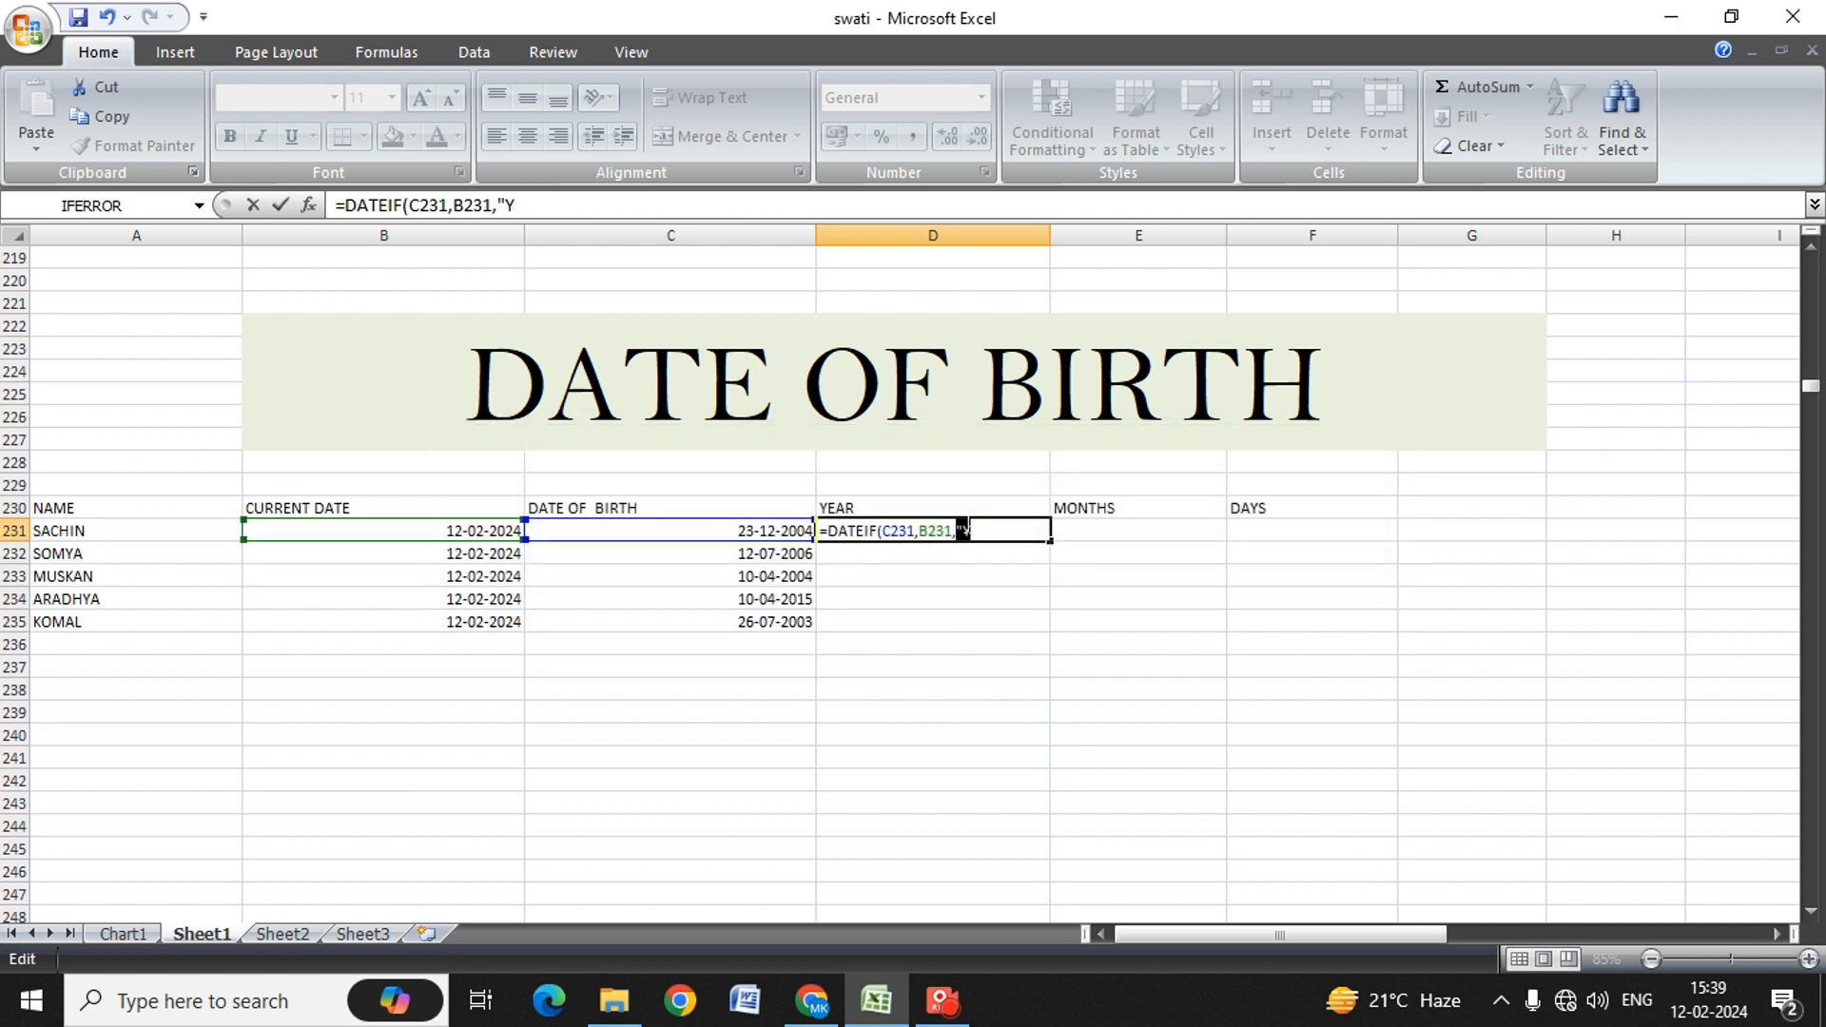
pyautogui.press('BackSpace')
pyautogui.write('Y")')
pyautogui.press('Return')
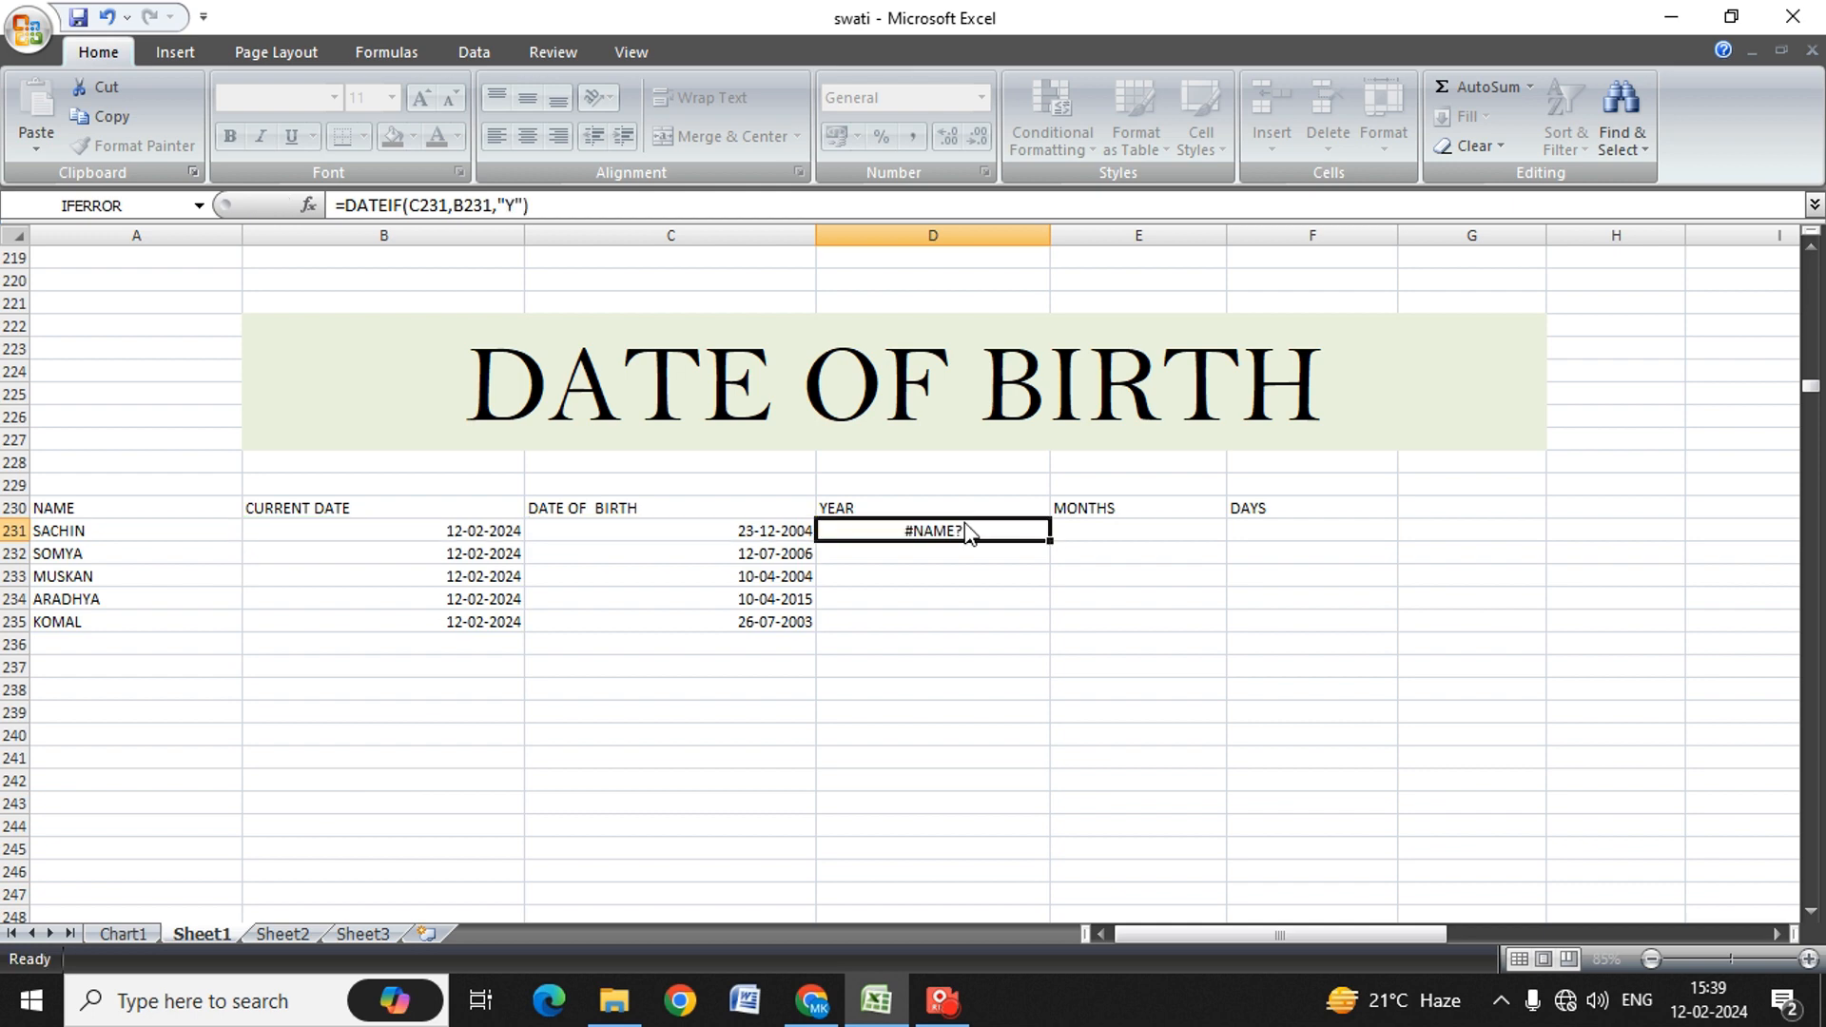
# Step: Strip the formula in D231 back to =DATE and rewrite its function as =DATEDIF(
pyautogui.click(965, 524)
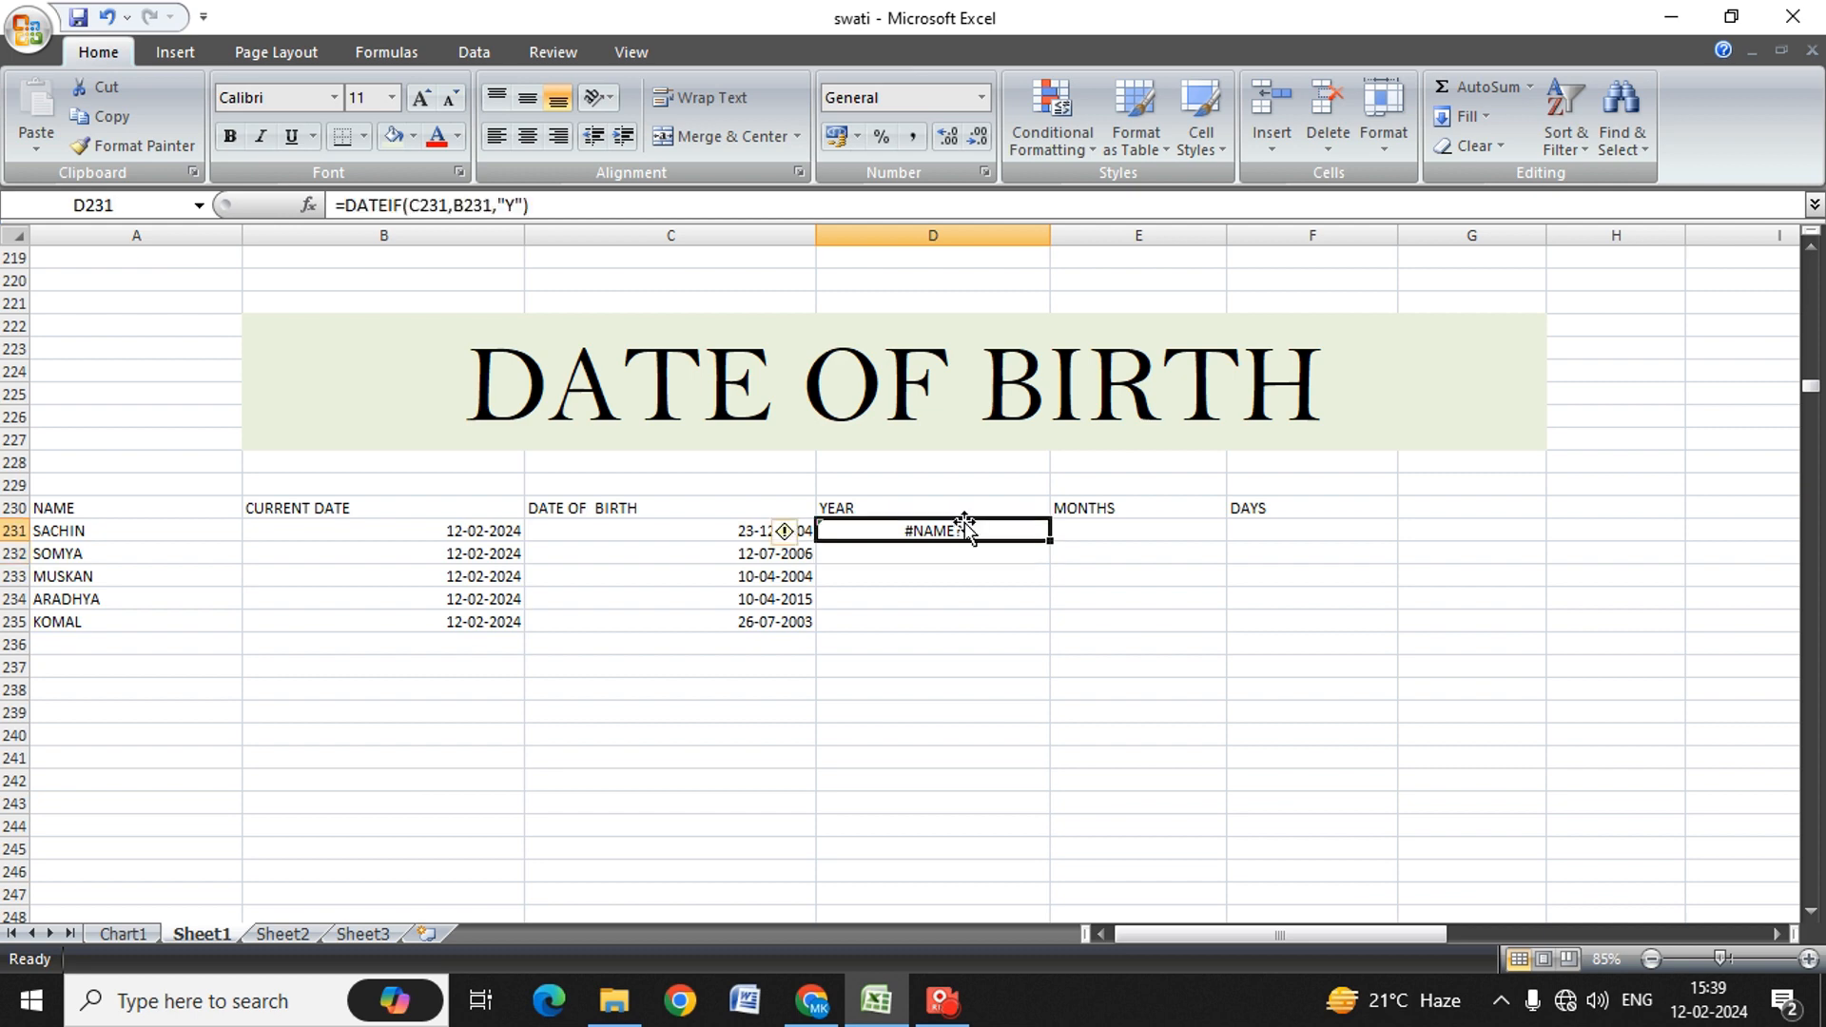
pyautogui.press('F2')
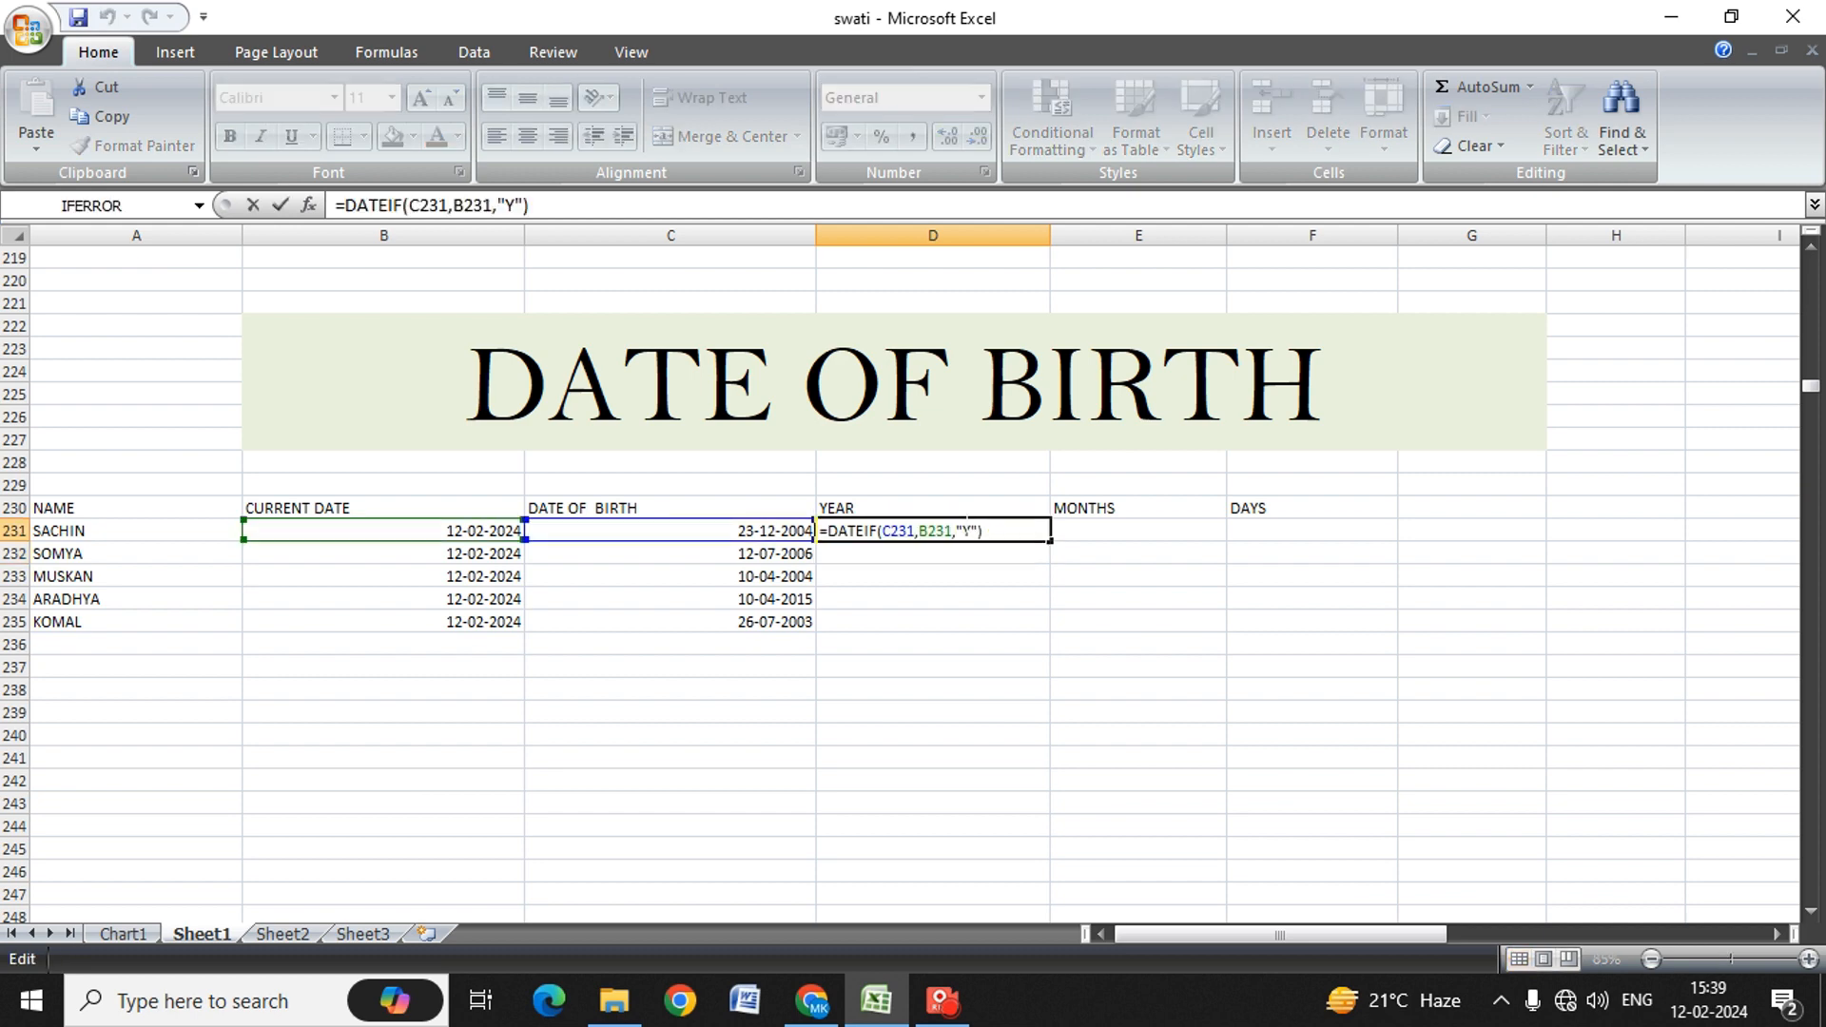
pyautogui.press('BackSpace')
pyautogui.press('BackSpace')
pyautogui.press('BackSpace')
pyautogui.press('BackSpace')
pyautogui.press('BackSpace')
pyautogui.press('BackSpace')
pyautogui.press('BackSpace')
pyautogui.press('BackSpace')
pyautogui.press('BackSpace')
pyautogui.press('BackSpace')
pyautogui.press('BackSpace')
pyautogui.press('BackSpace')
pyautogui.press('BackSpace')
pyautogui.press('BackSpace')
pyautogui.press('BackSpace')
pyautogui.press('BackSpace')
pyautogui.press('BackSpace')
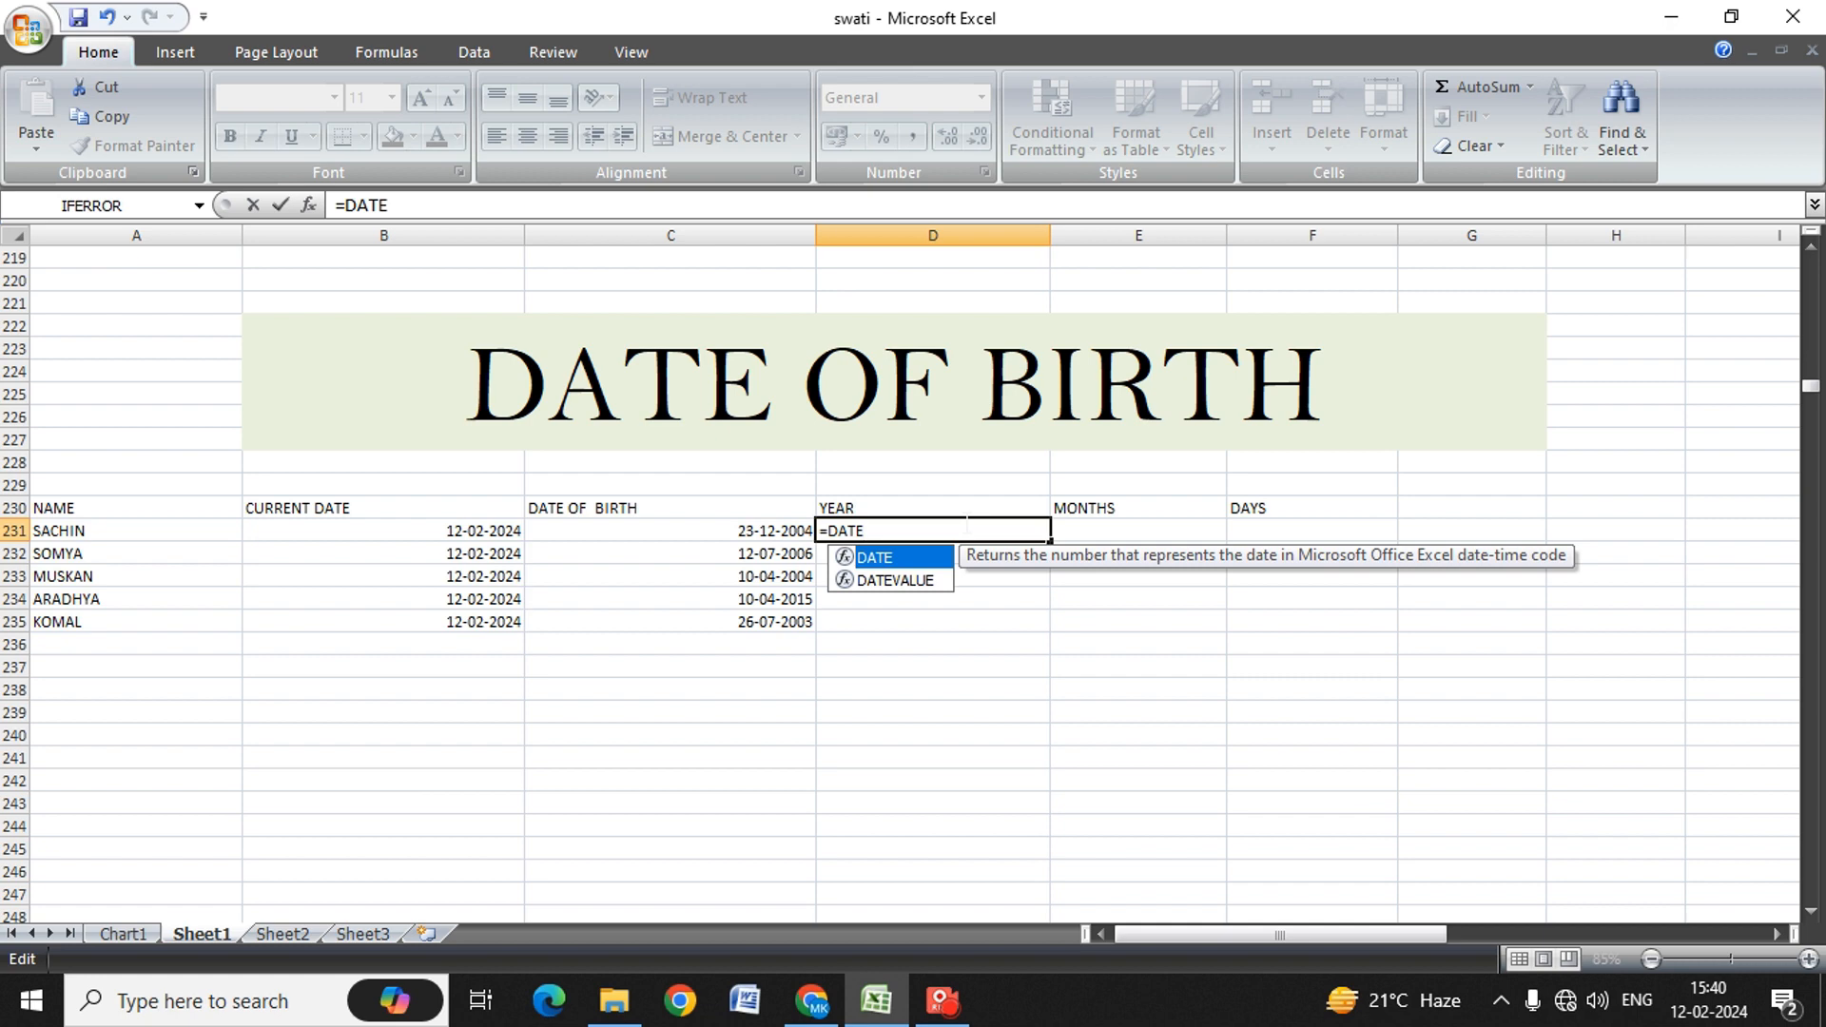
pyautogui.write('DIF')
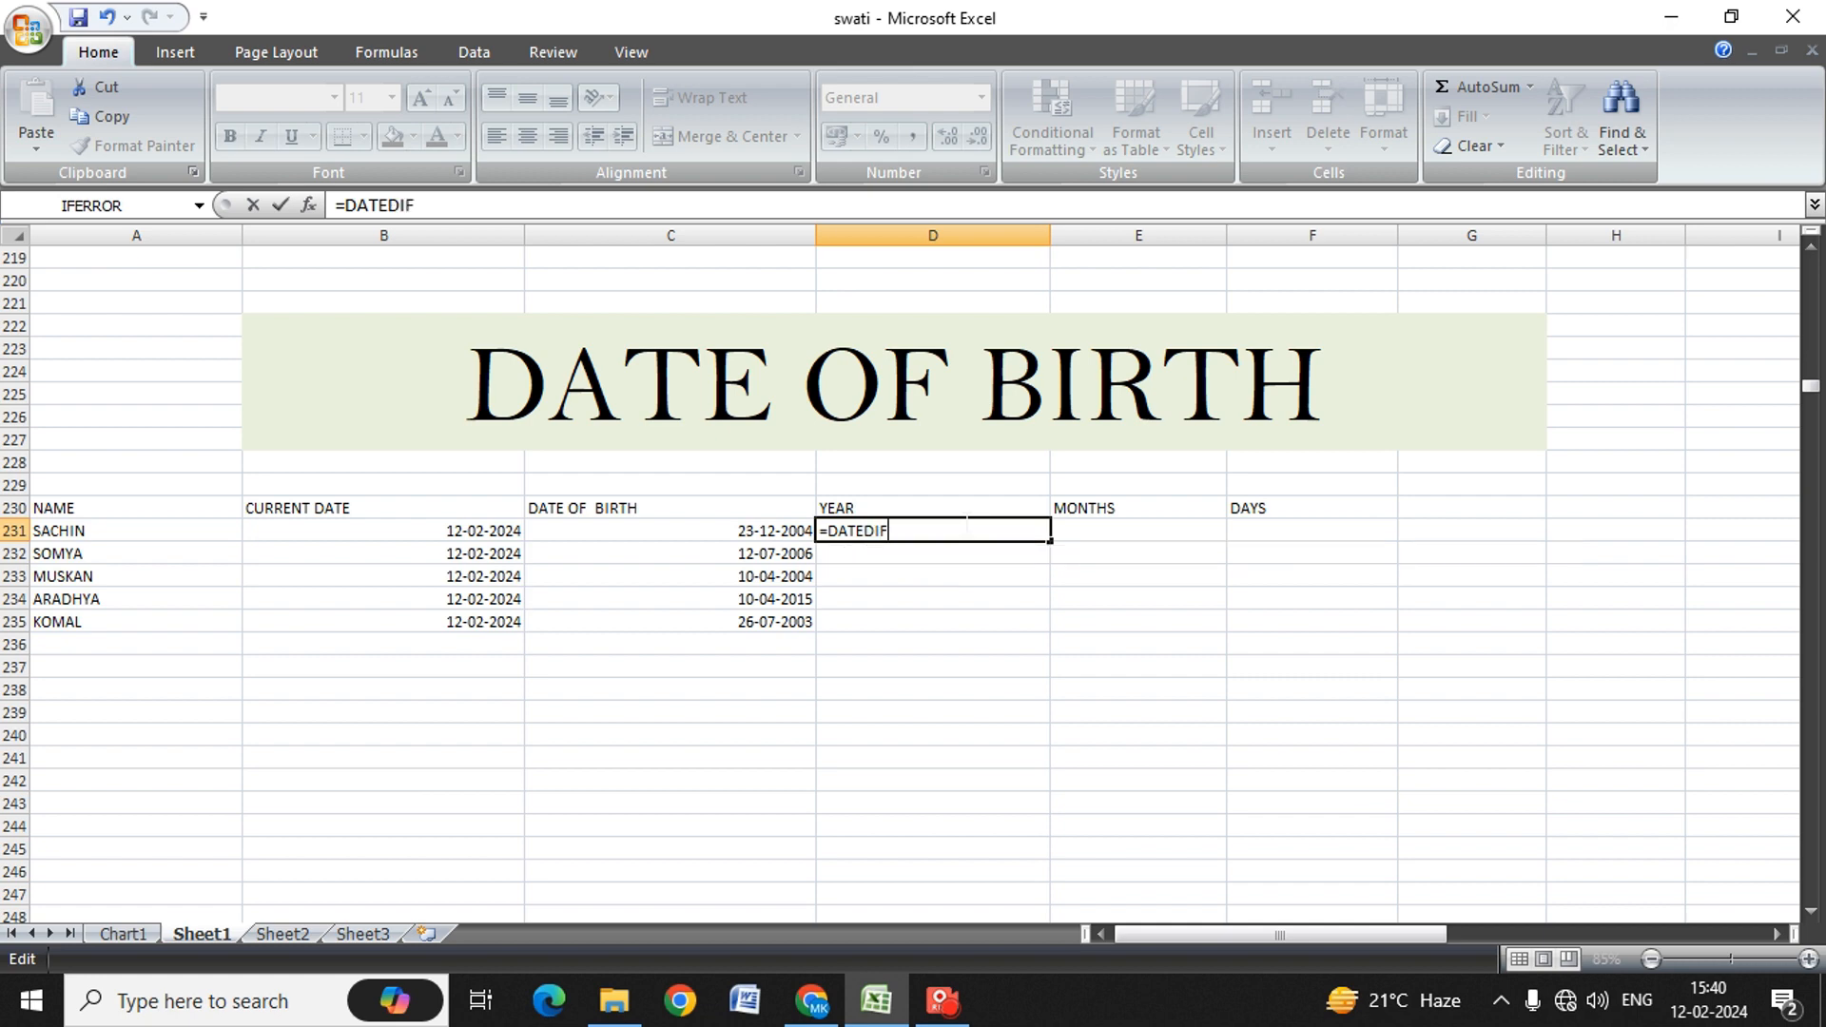
pyautogui.write('(')
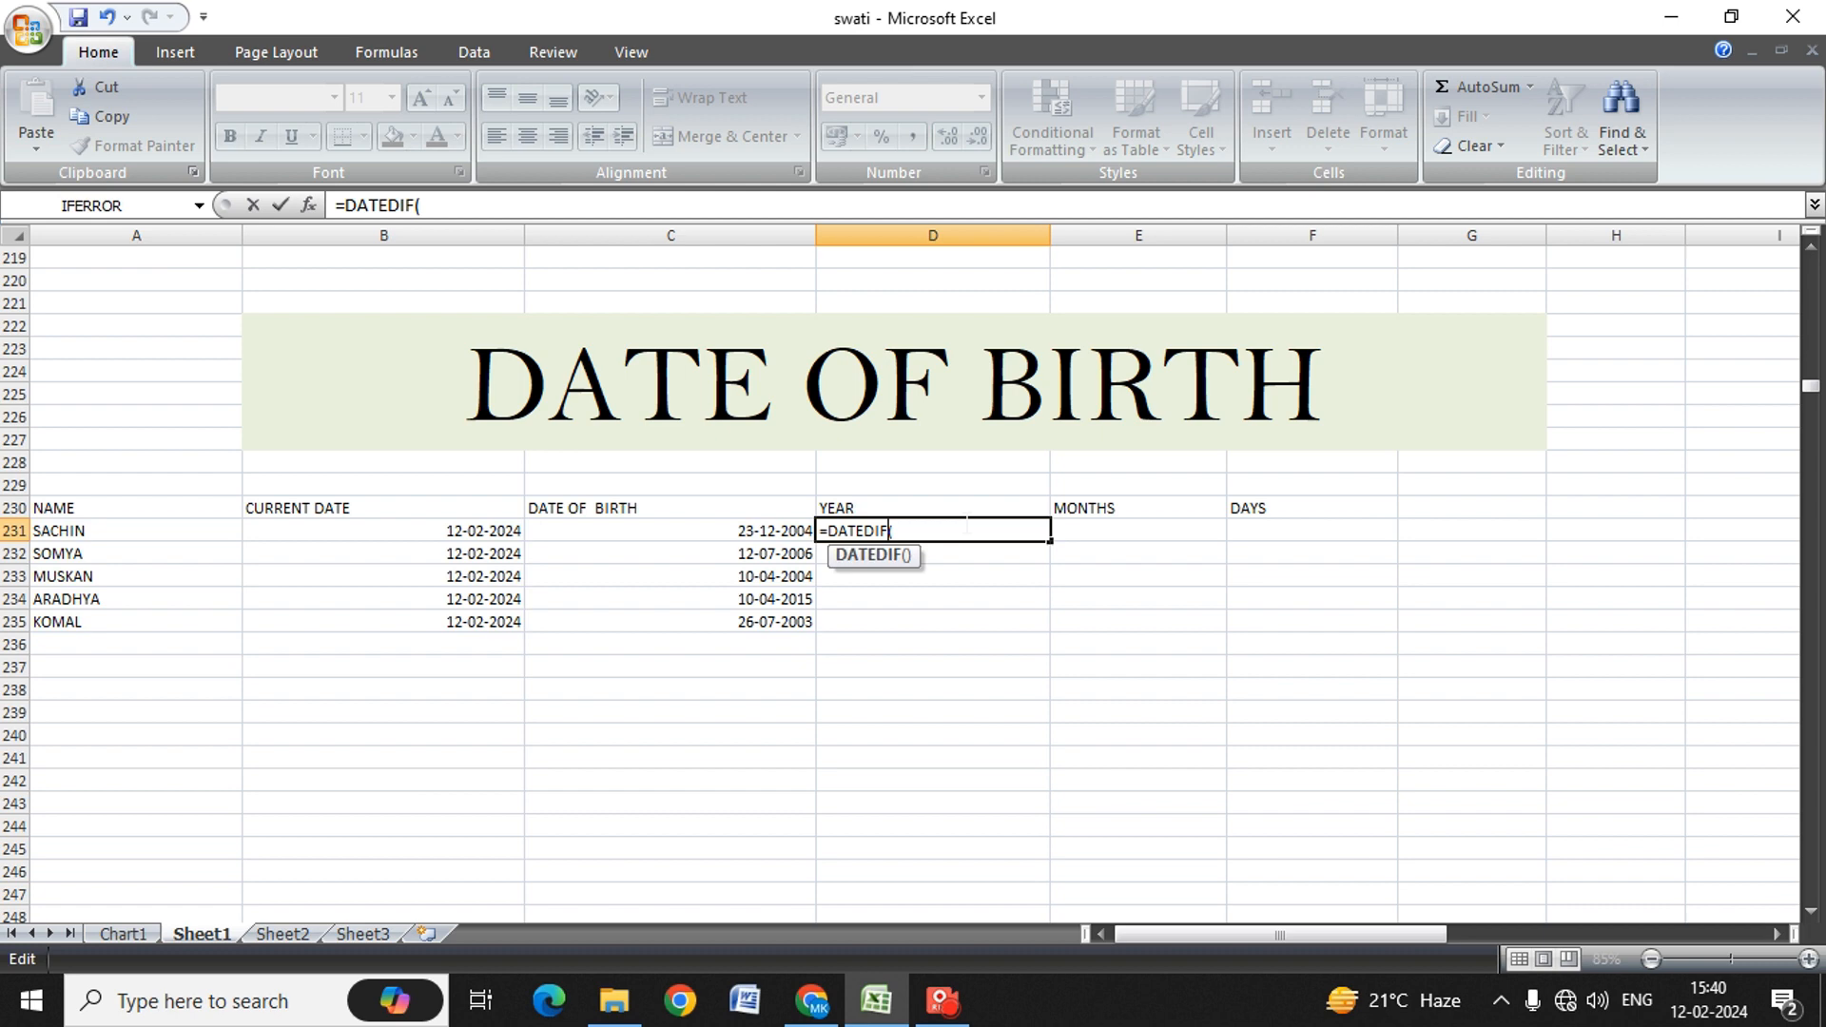
# Step: Complete the formula in D231 as =DATEDIF(C231,B231,"Y") to calculate the age in years
pyautogui.press('Right')
pyautogui.press('F2')
pyautogui.press('Left')
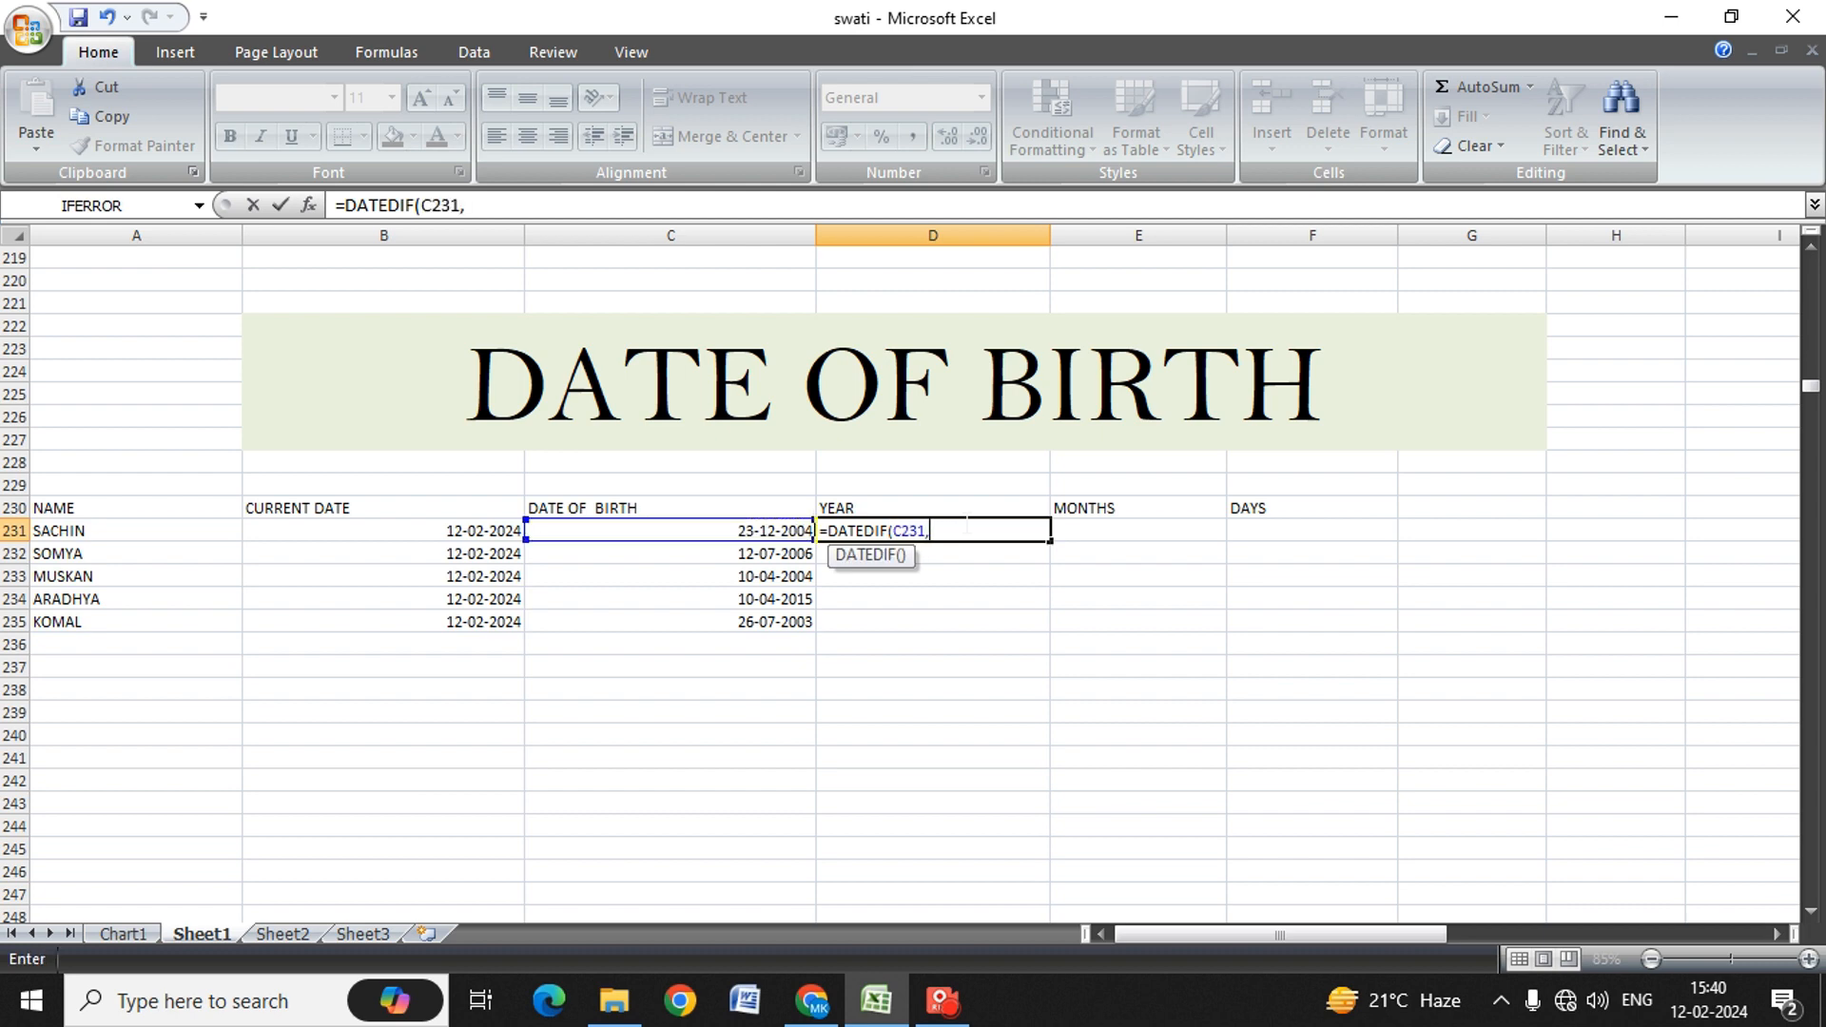
pyautogui.write(',')
pyautogui.press('Left')
pyautogui.press('Left')
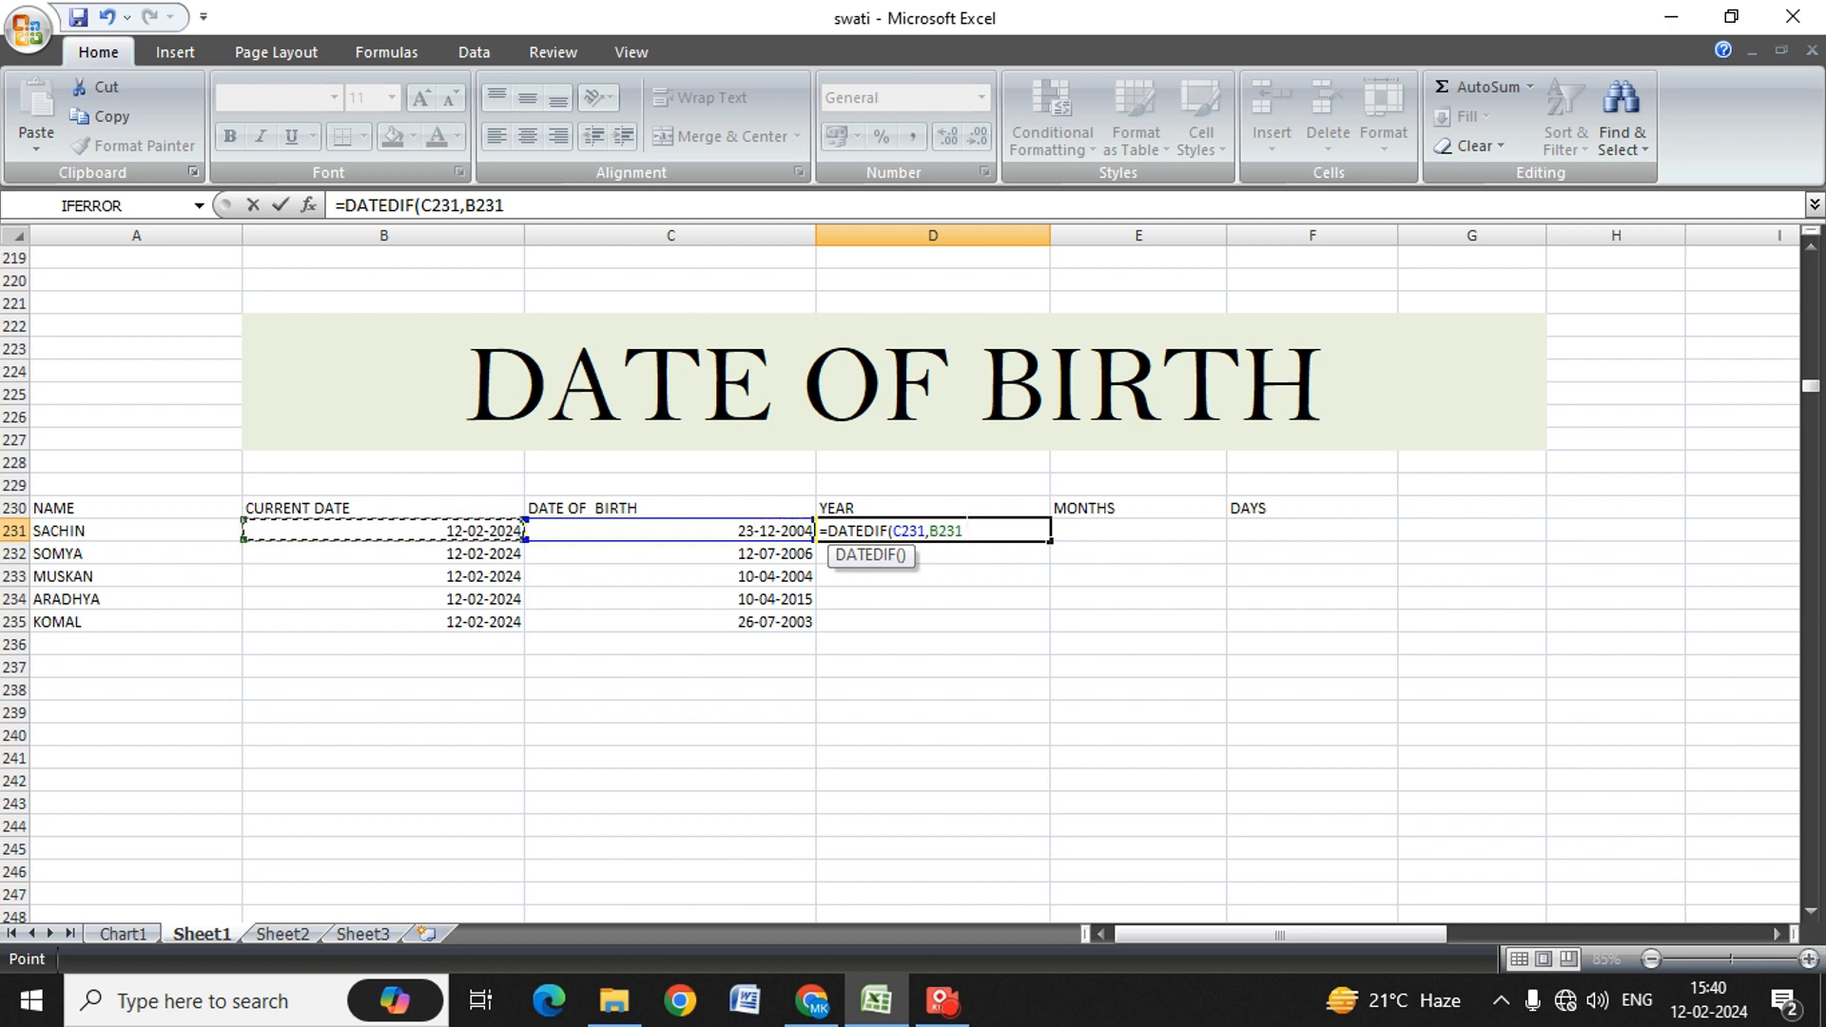
pyautogui.write(',"Y")')
pyautogui.press('Return')
pyautogui.click(964, 521)
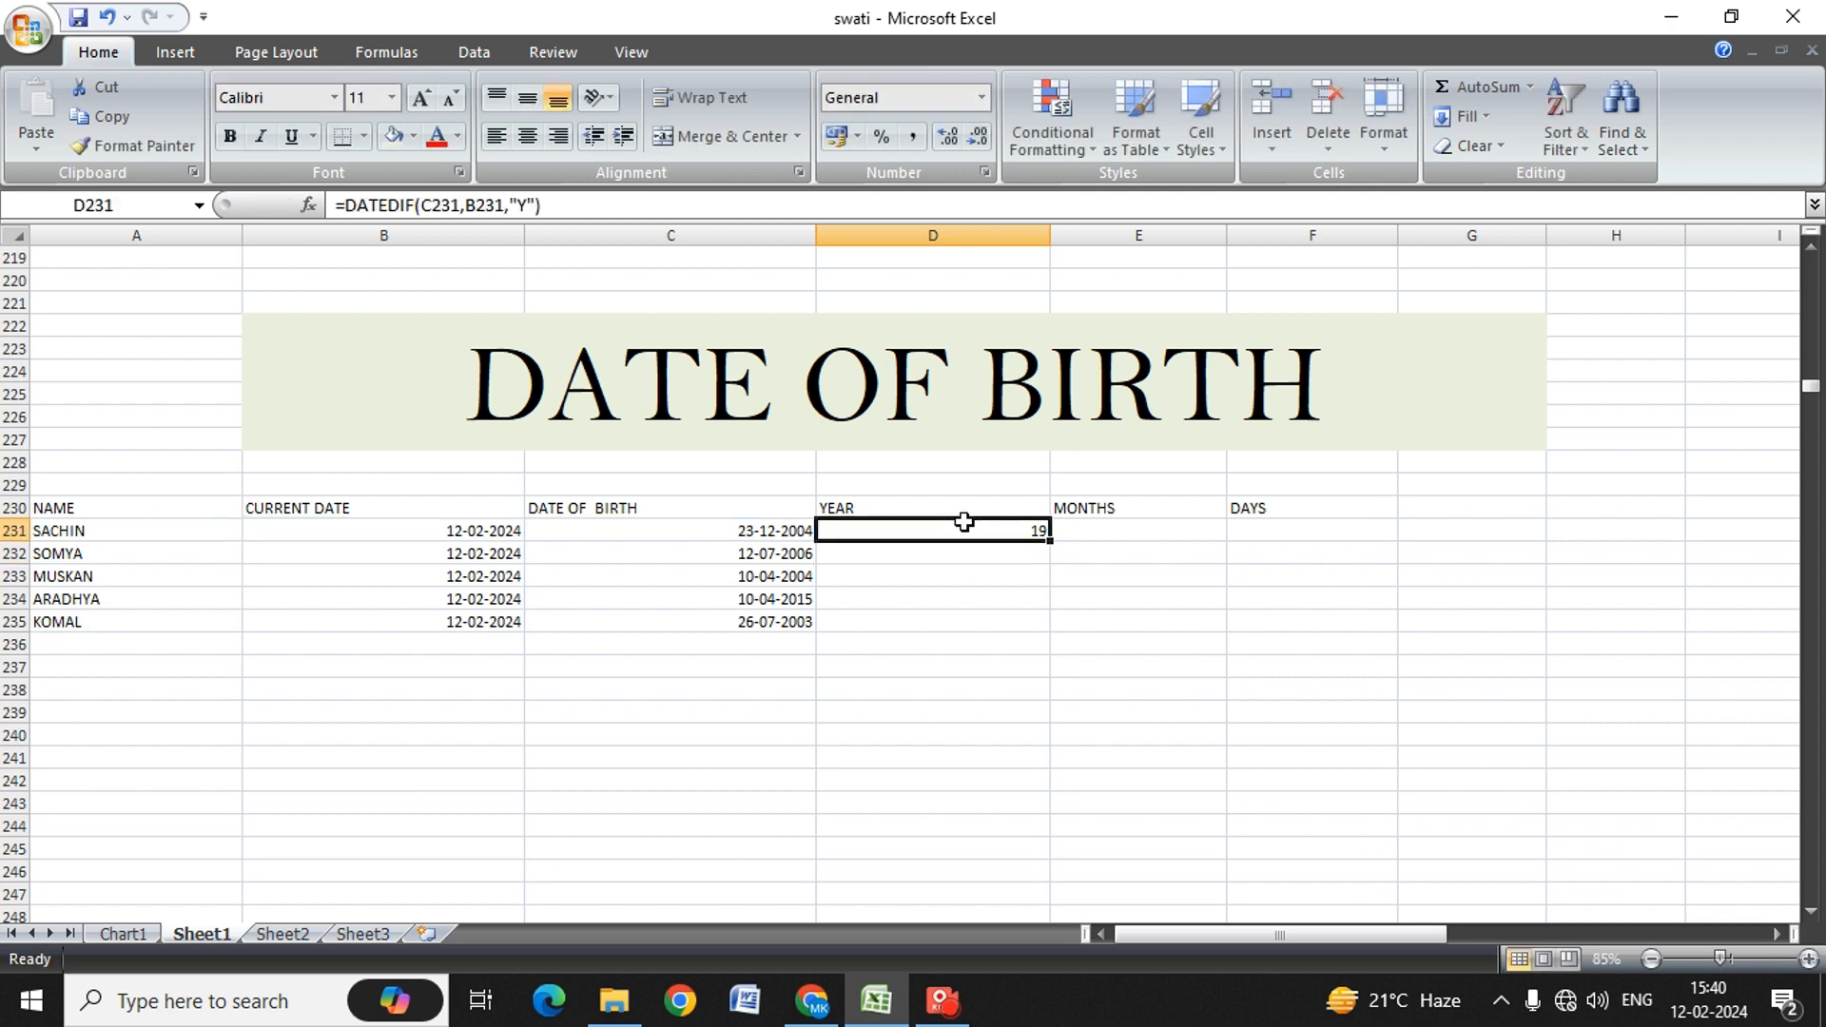
# Step: Enter =DATEDIF(C231,B231,"M") in E231 to calculate the first person's age in months
pyautogui.press('Right')
pyautogui.click(964, 521)
pyautogui.press('Right')
pyautogui.write('=')
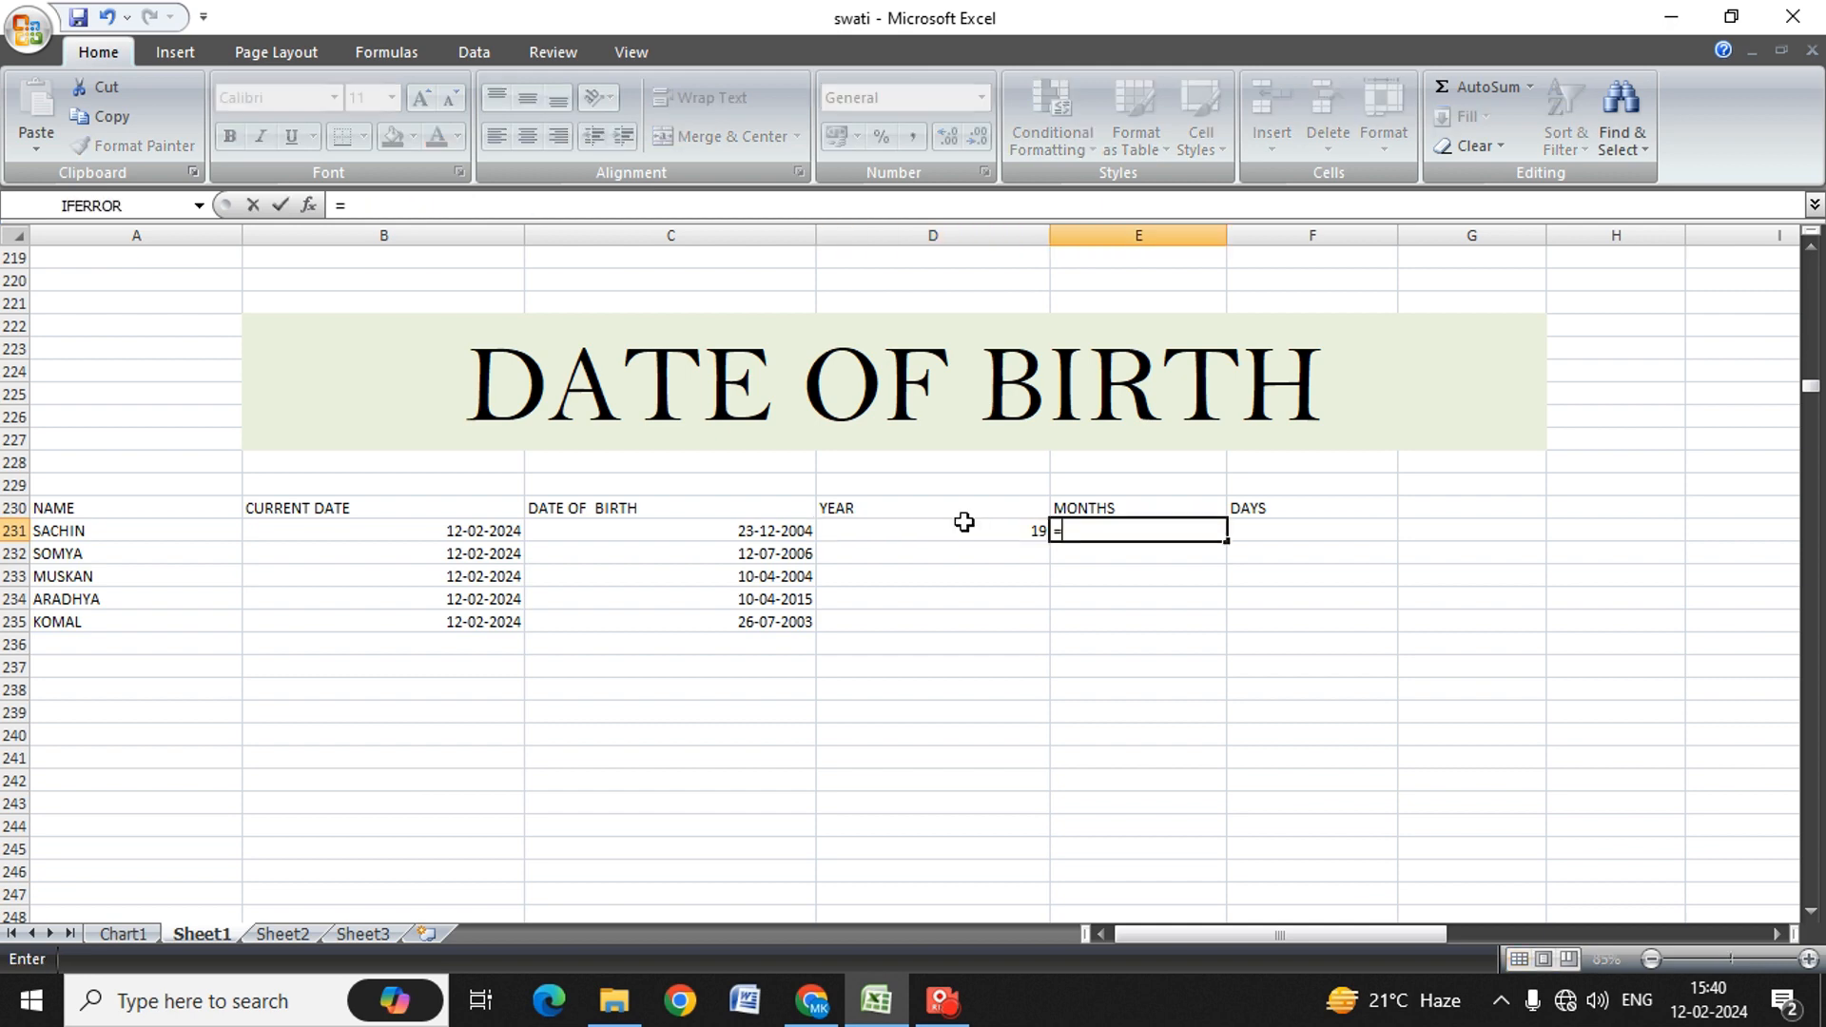
pyautogui.write('DATE')
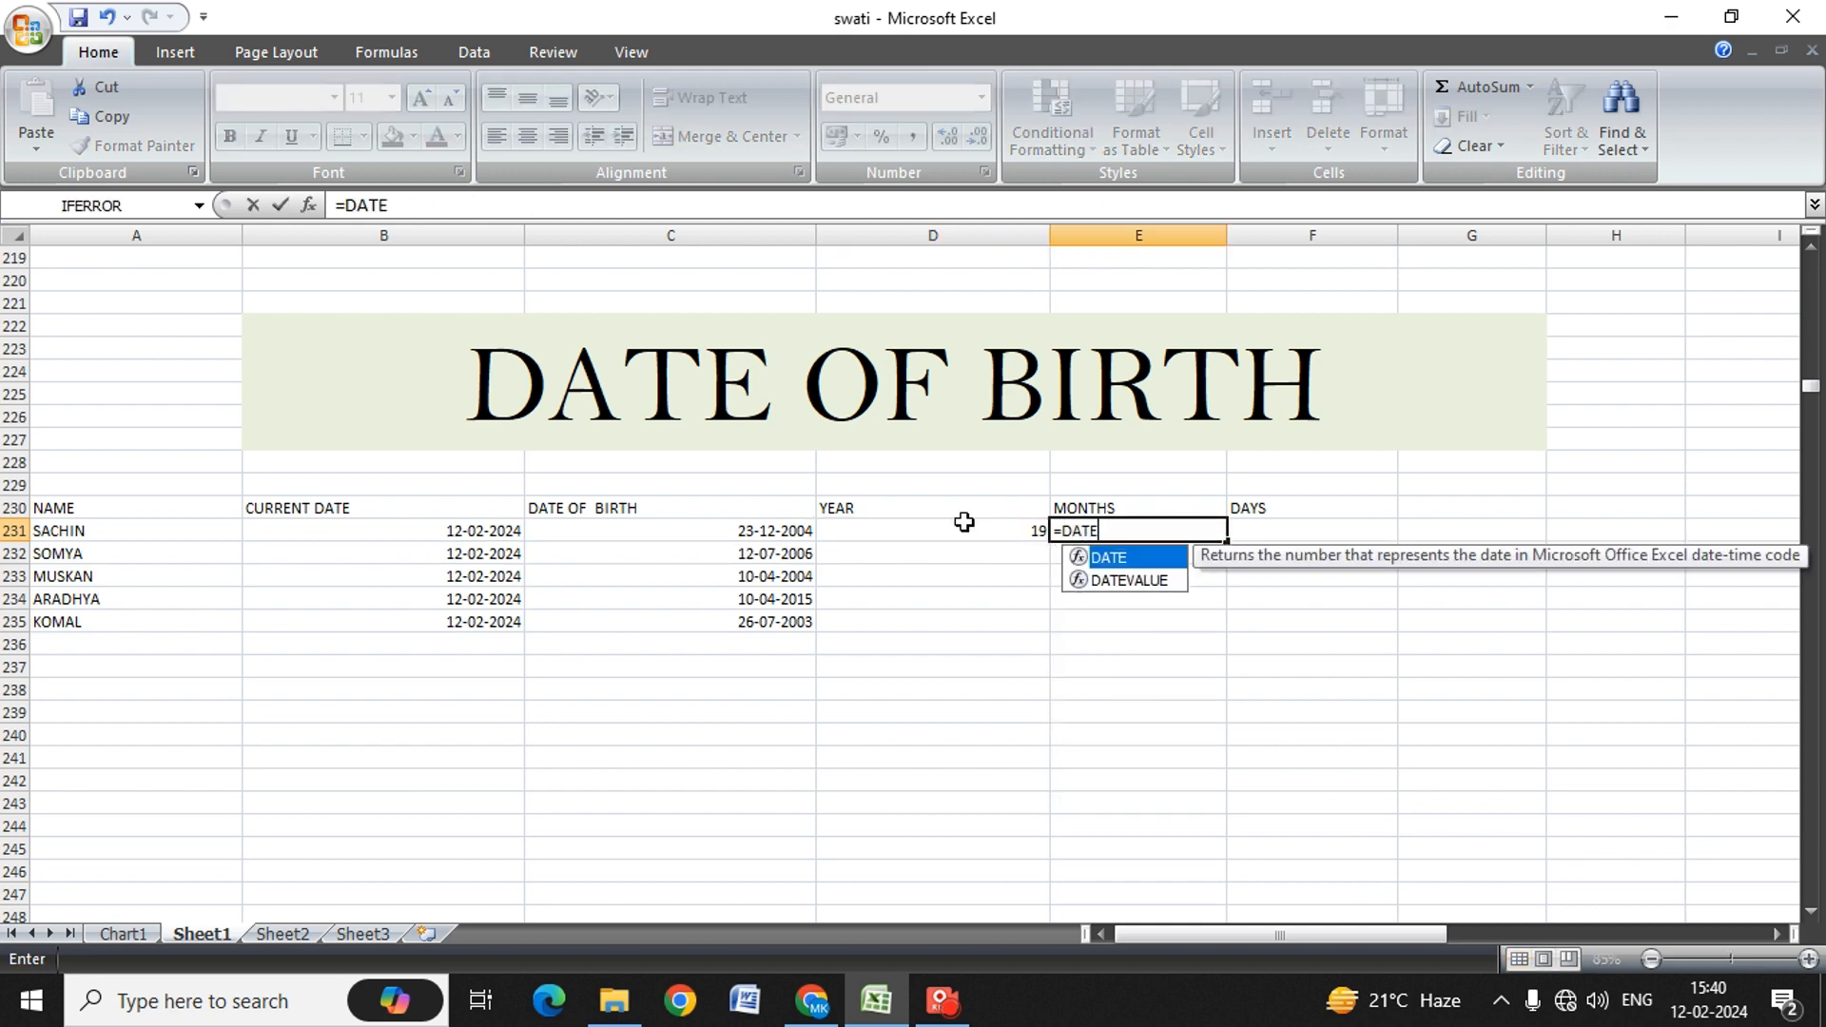
pyautogui.write('DIF(')
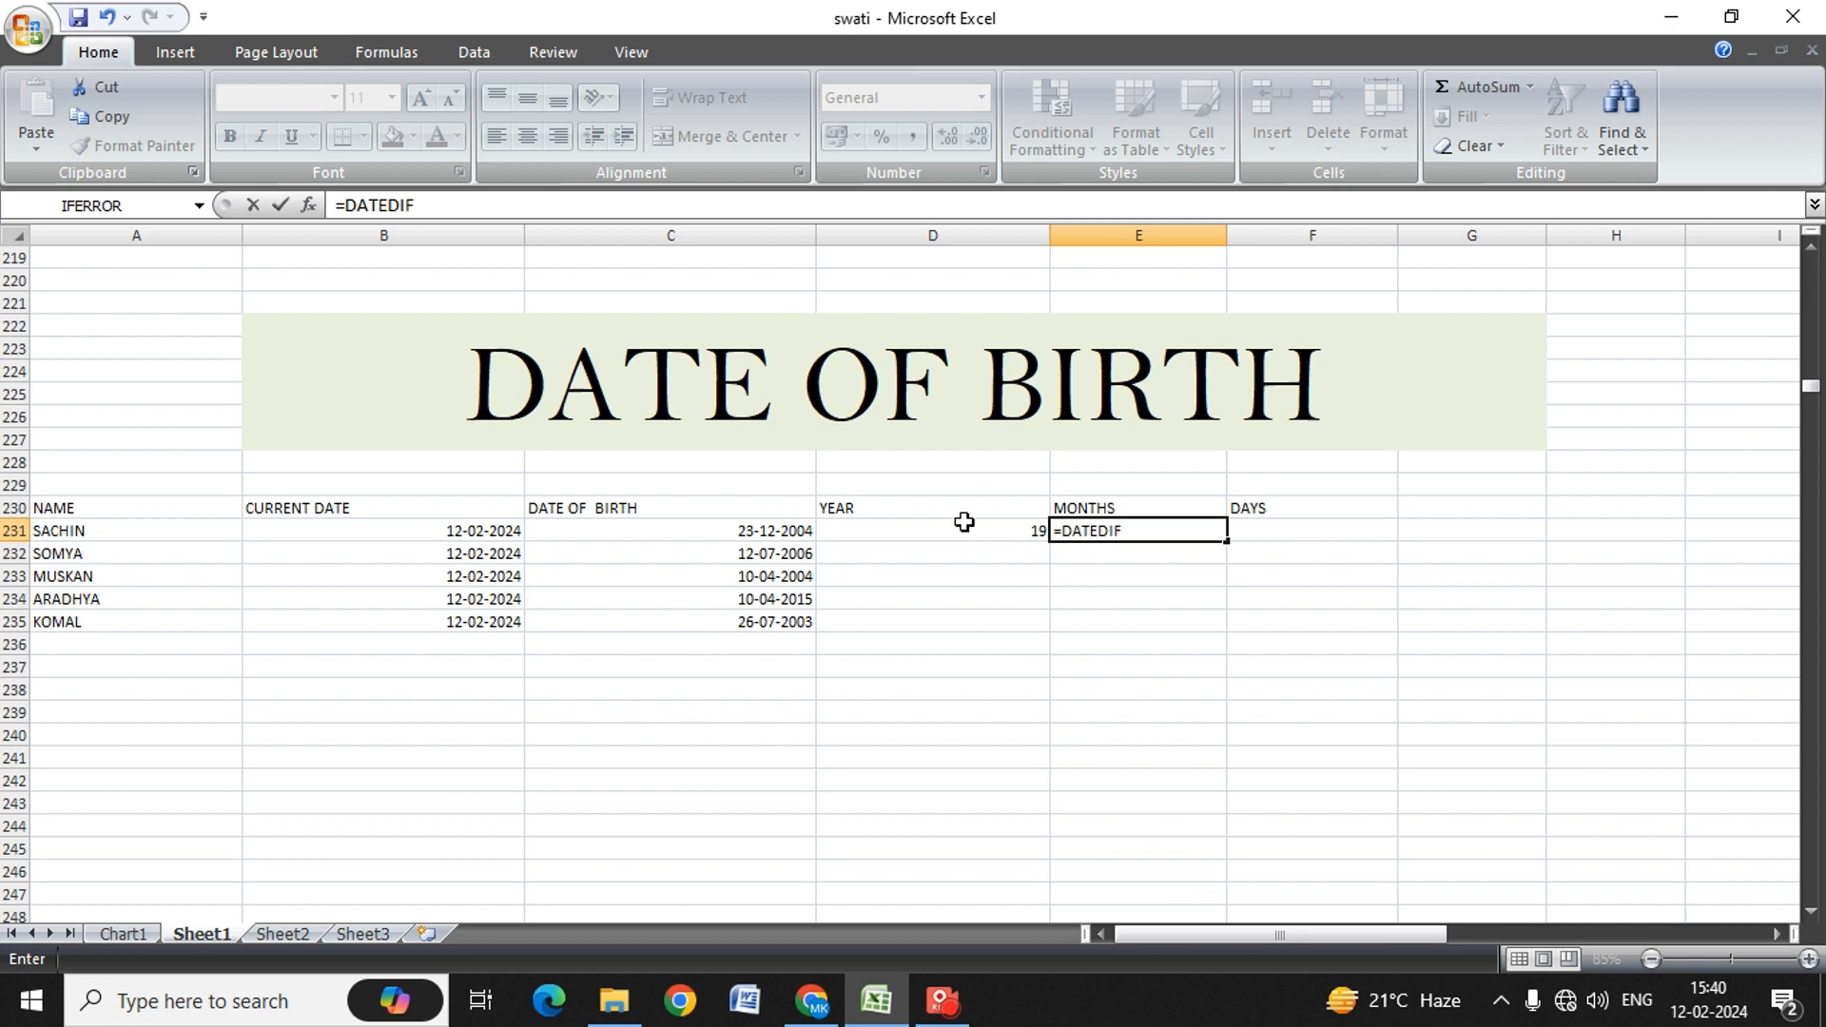
pyautogui.press('Left')
pyautogui.press('Left')
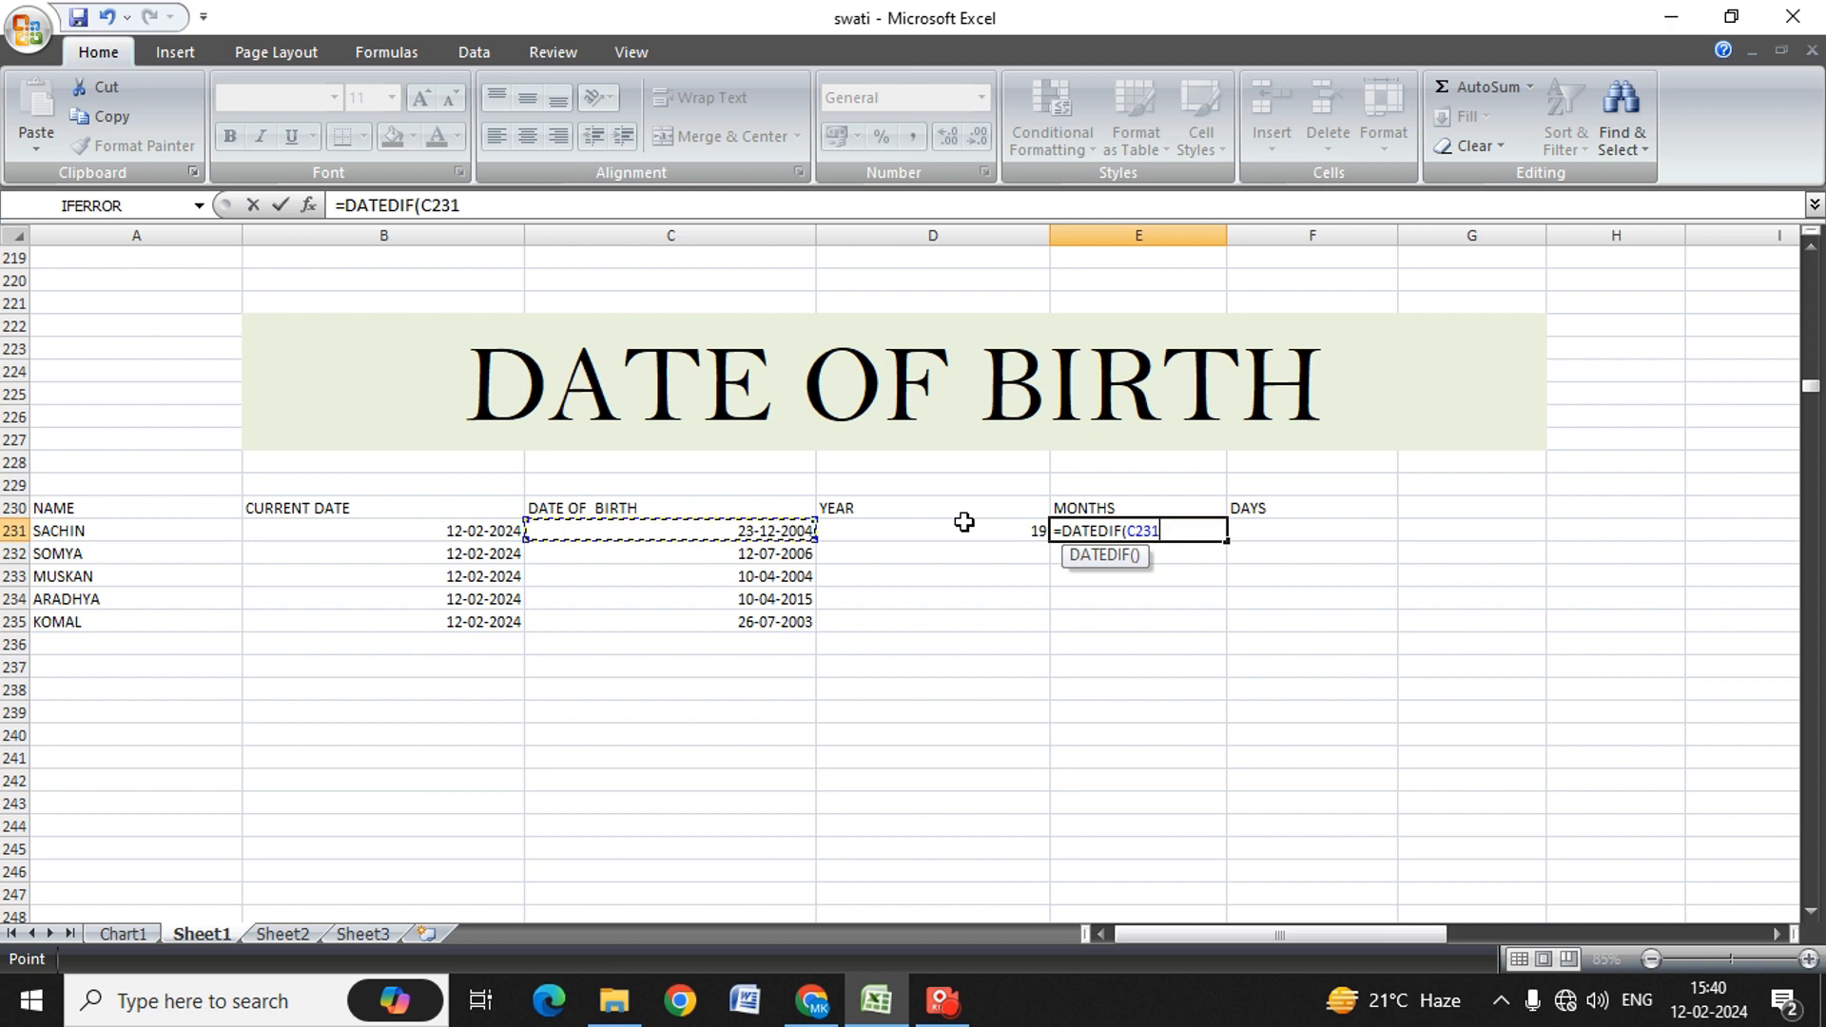
pyautogui.write(',')
pyautogui.press('Left')
pyautogui.press('Left')
pyautogui.write(',')
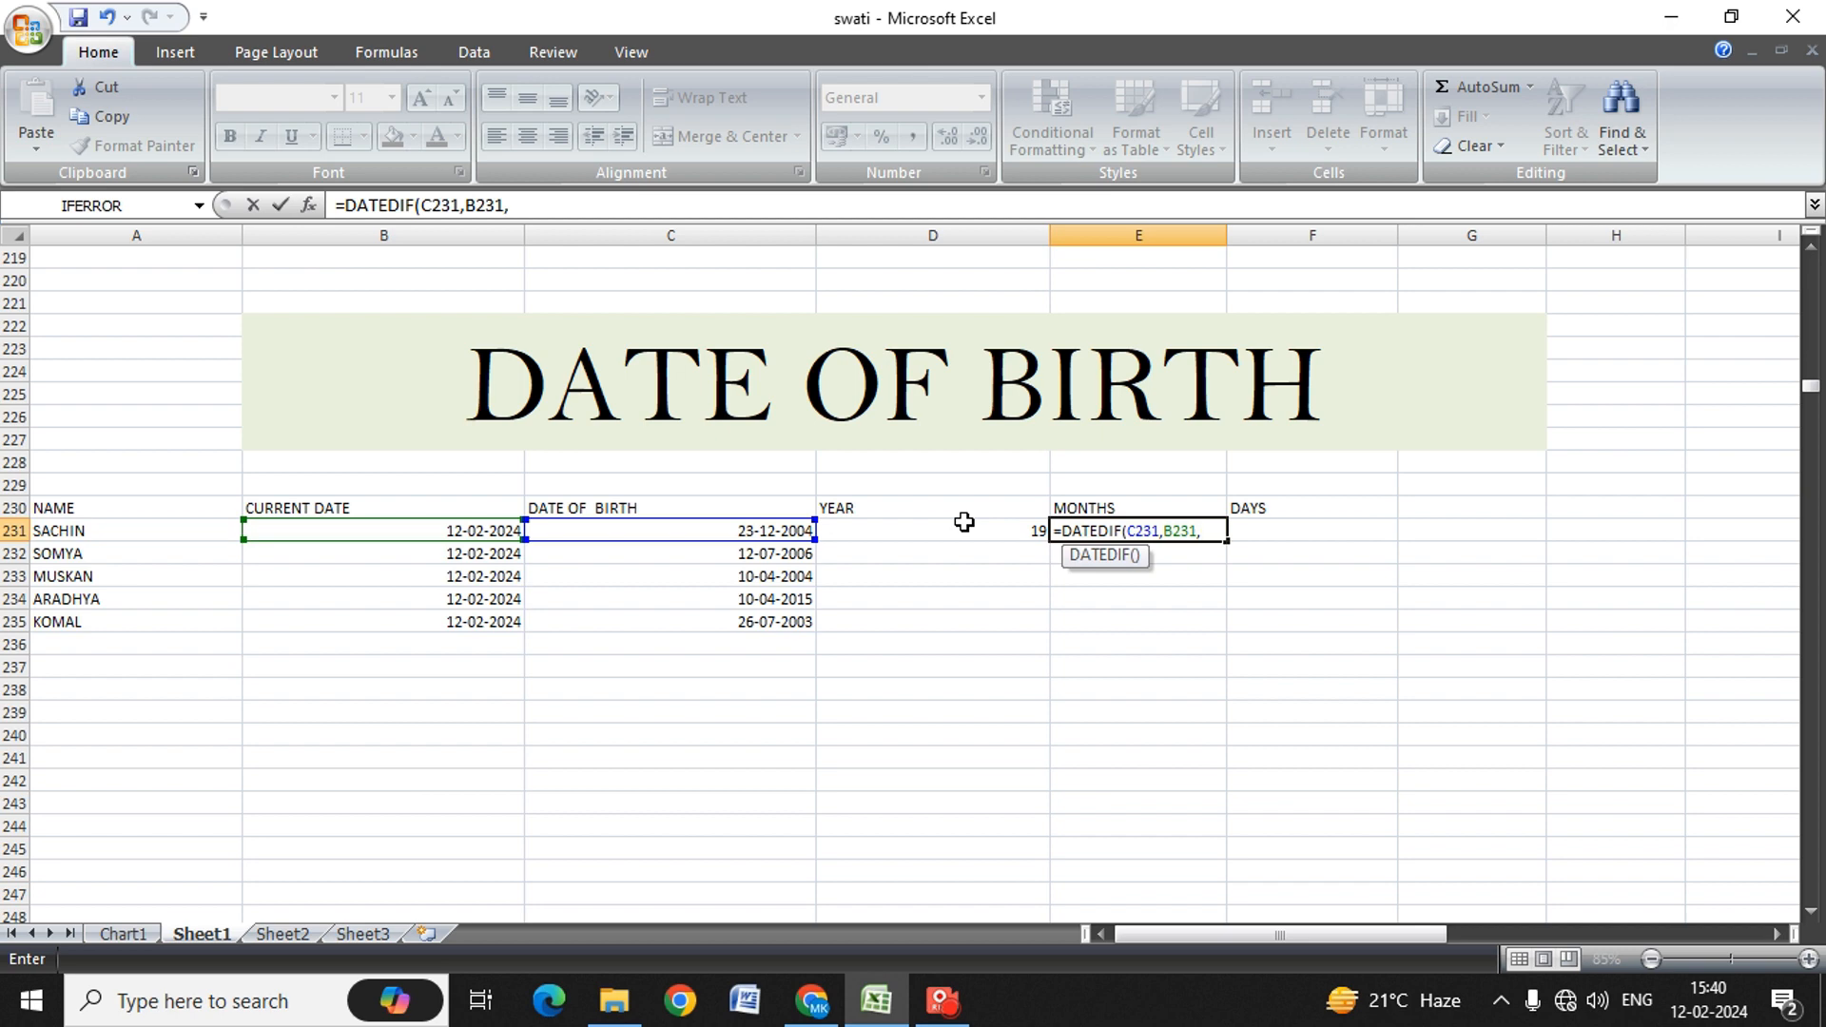
pyautogui.write('"M"')
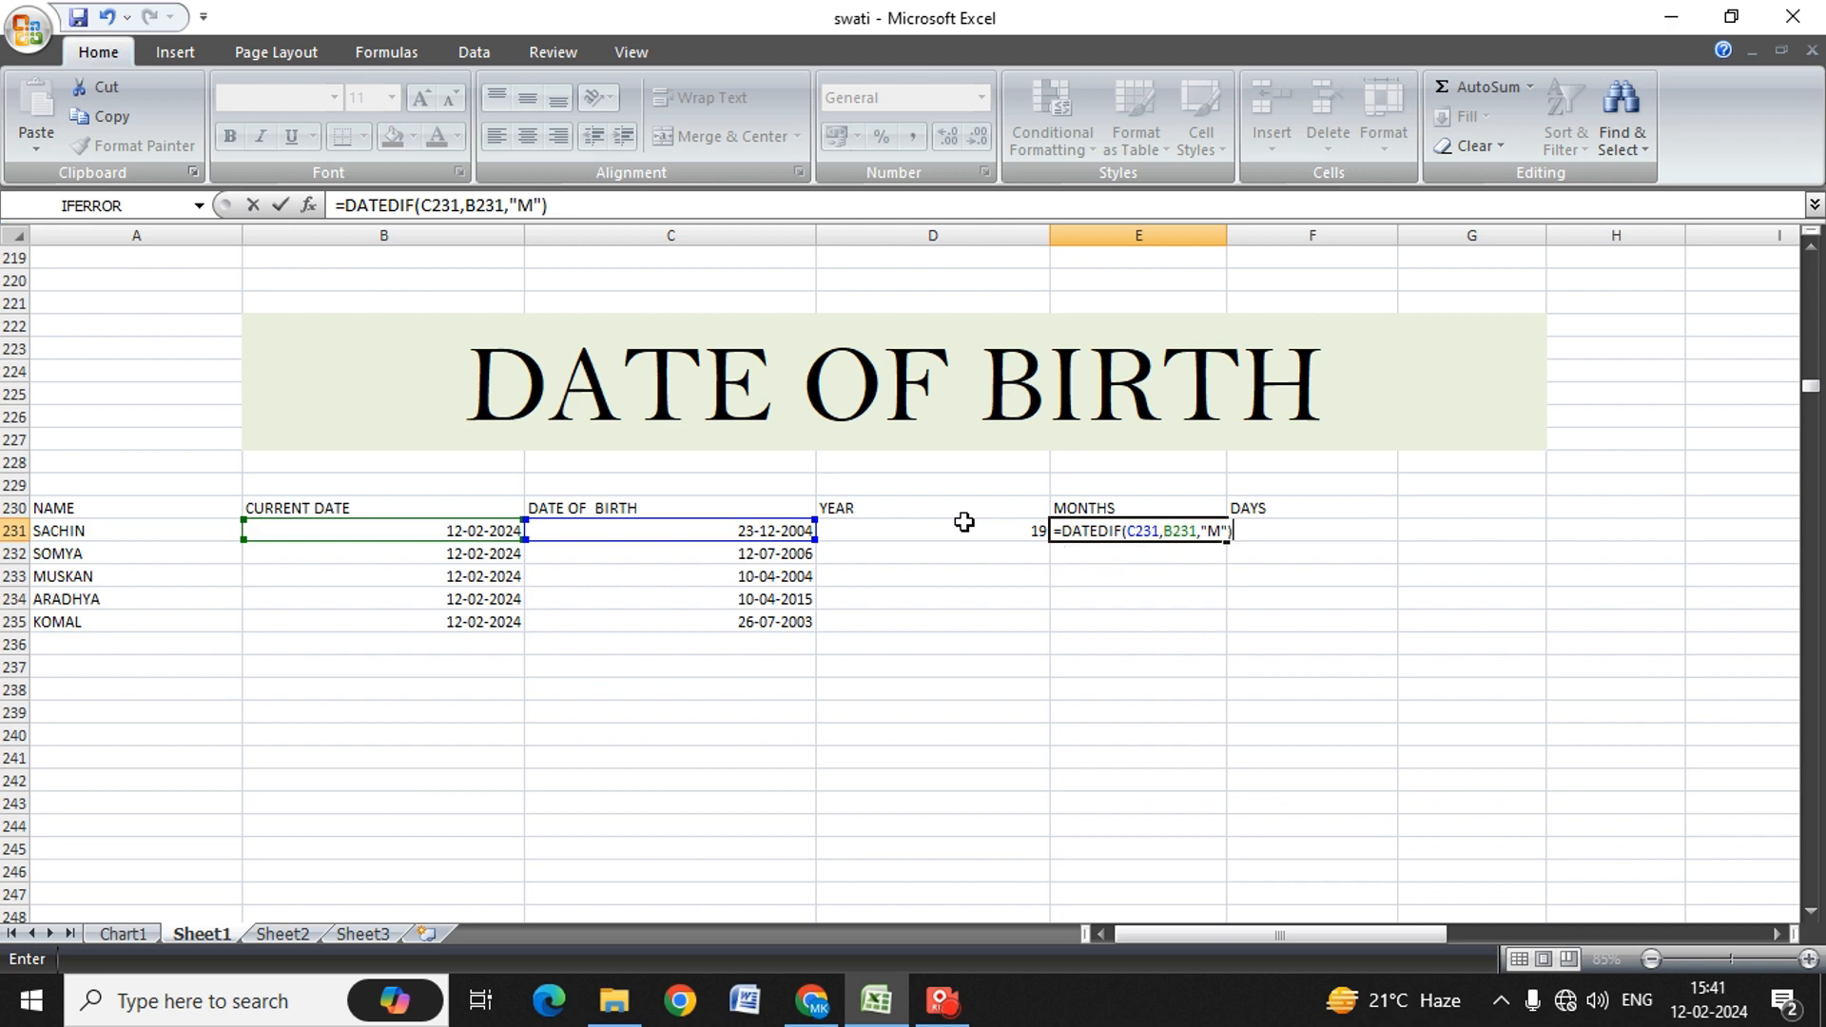
pyautogui.press('Return')
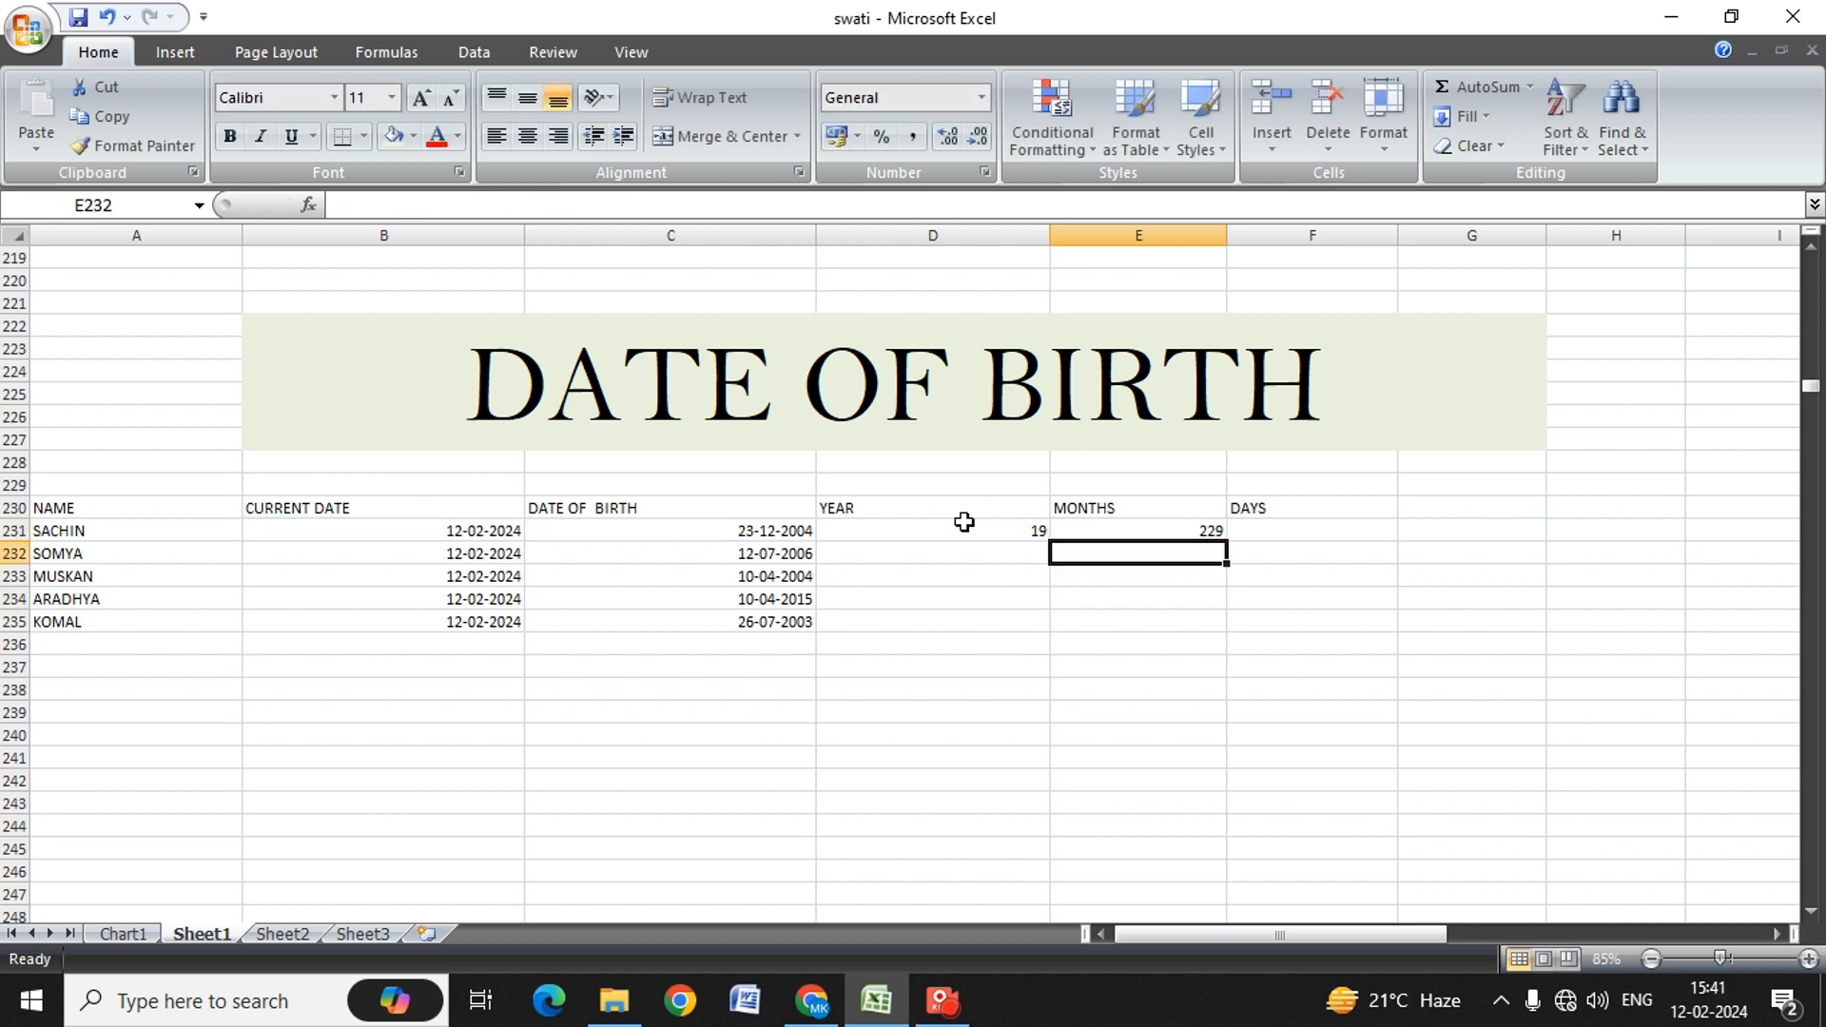
# Step: Begin the DAYS formula in F231 with =DATEDIF, correcting the misspelled function name
pyautogui.press('Up')
pyautogui.press('Up')
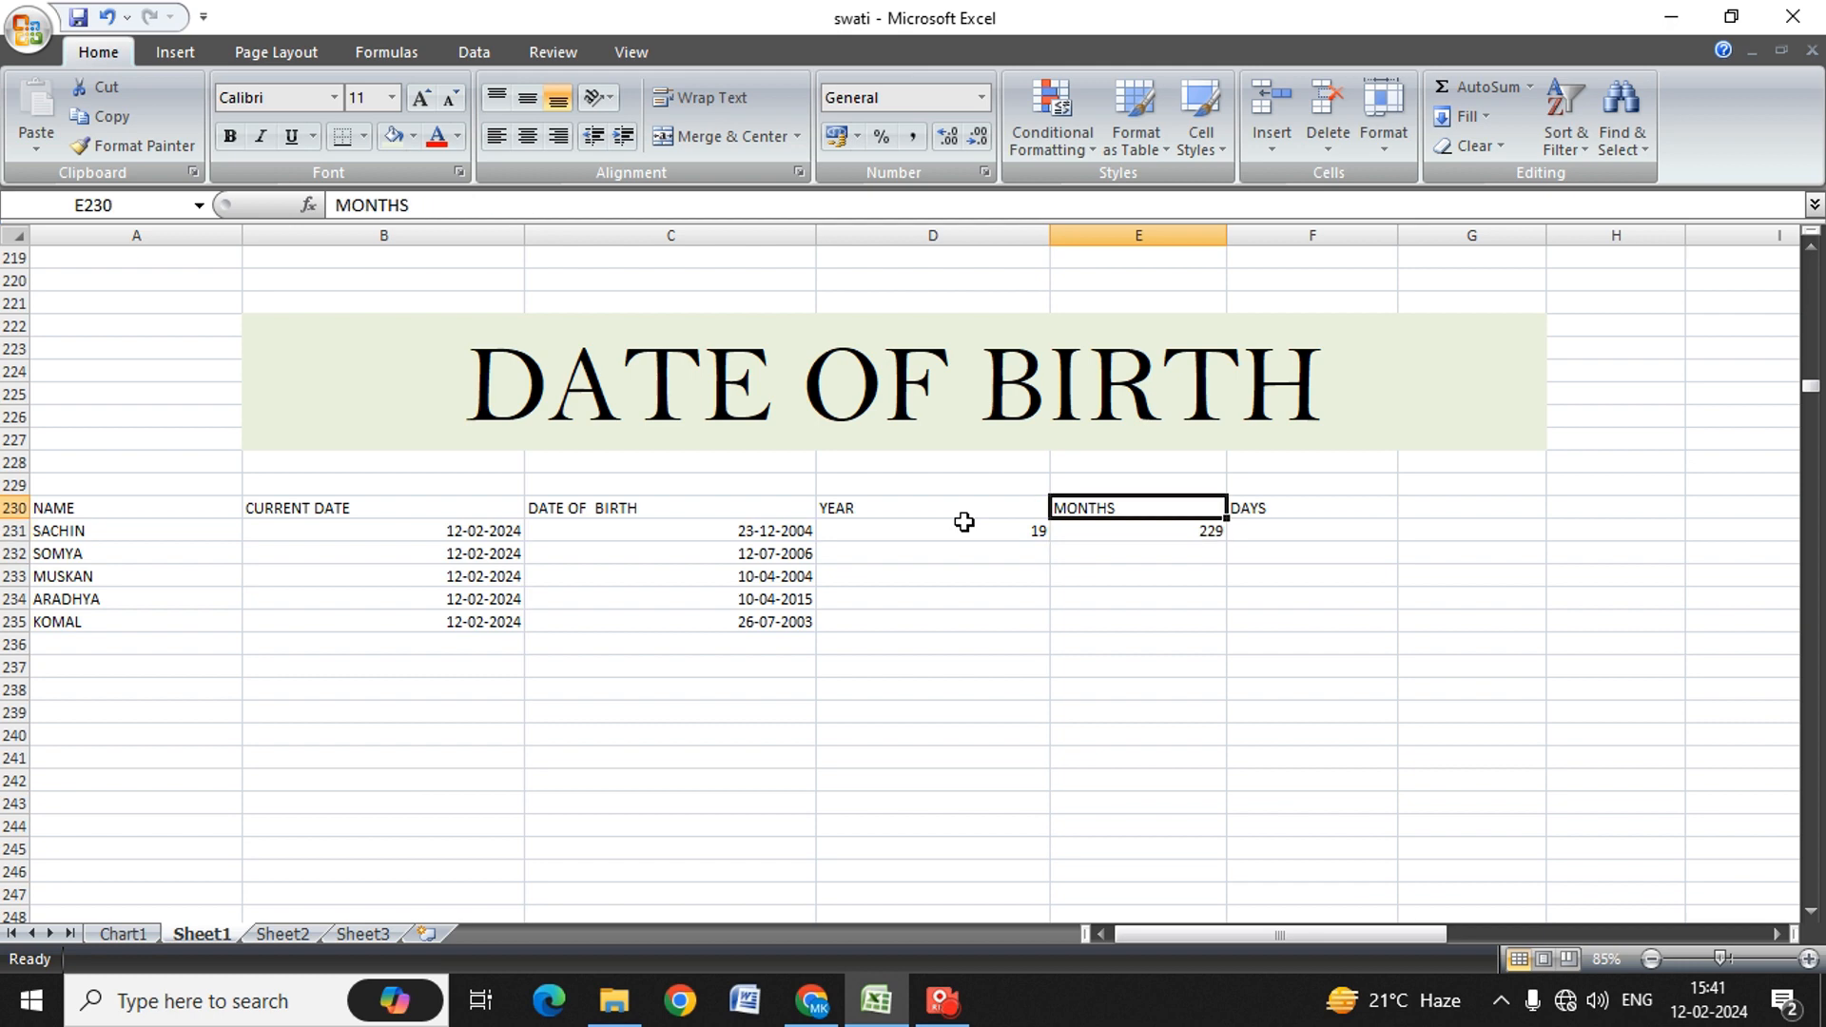
pyautogui.press('Down')
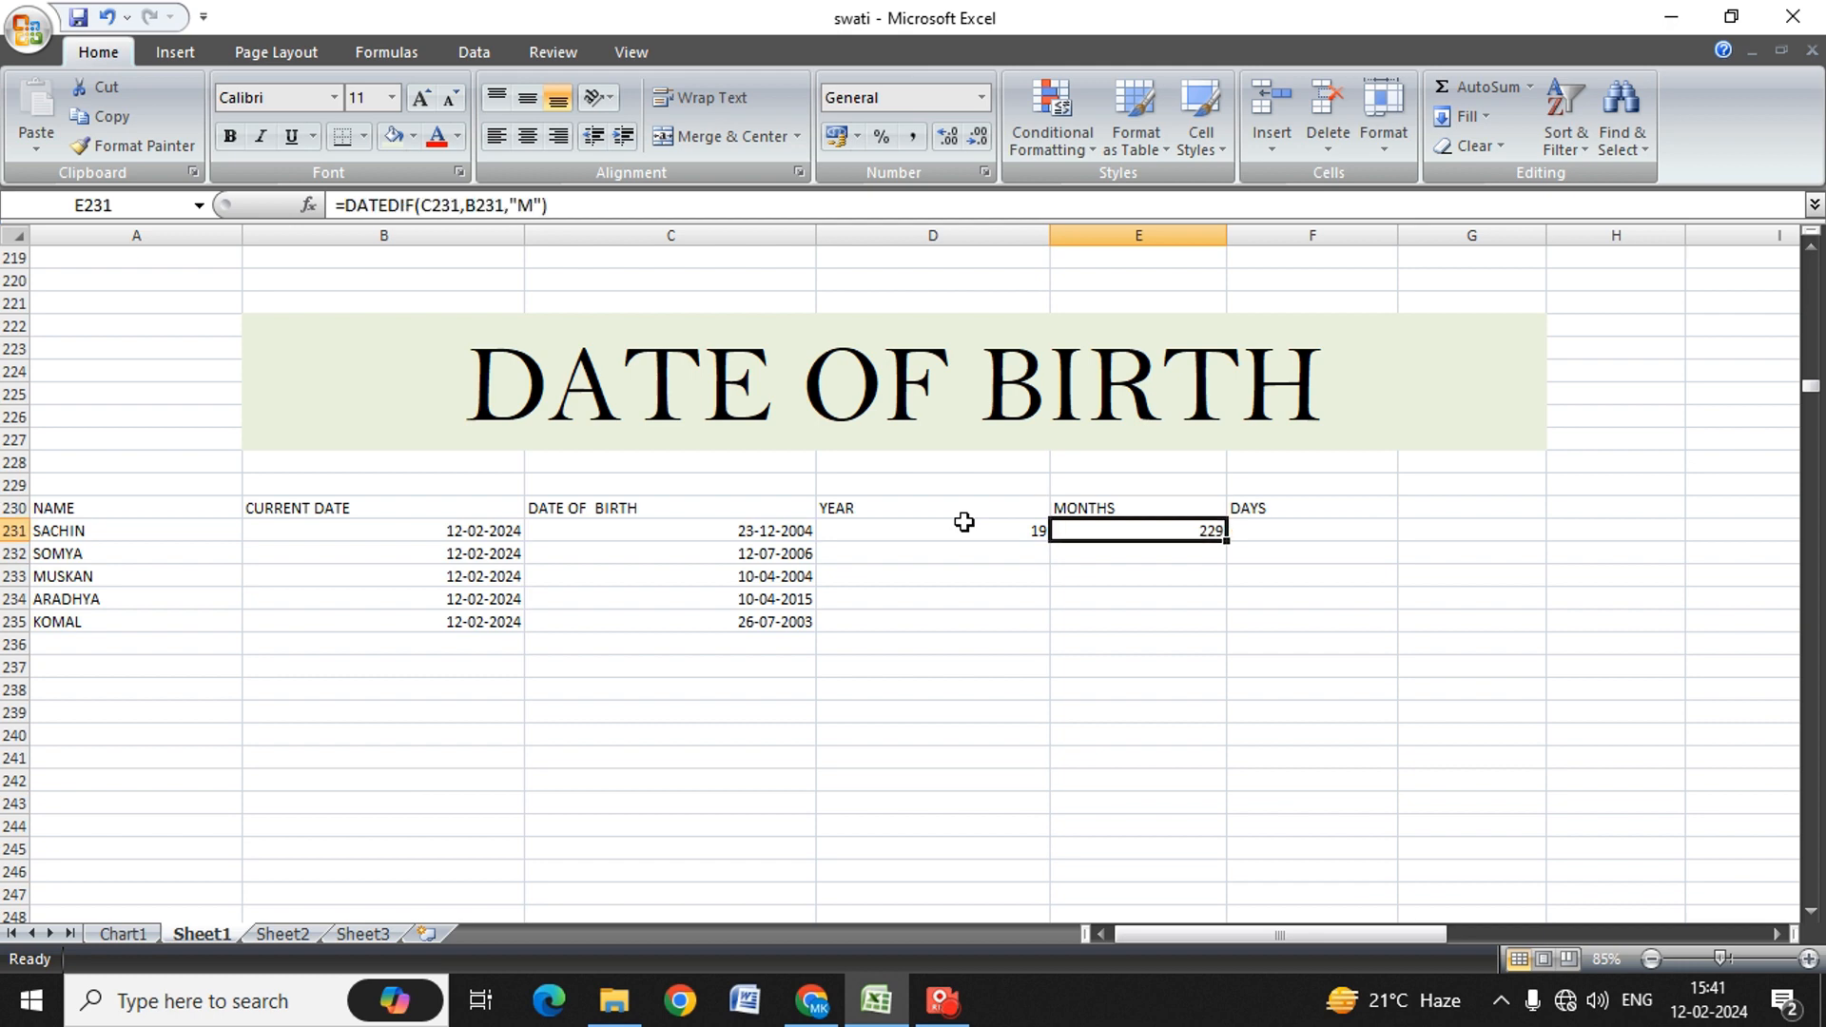
pyautogui.press('Right')
pyautogui.write('=')
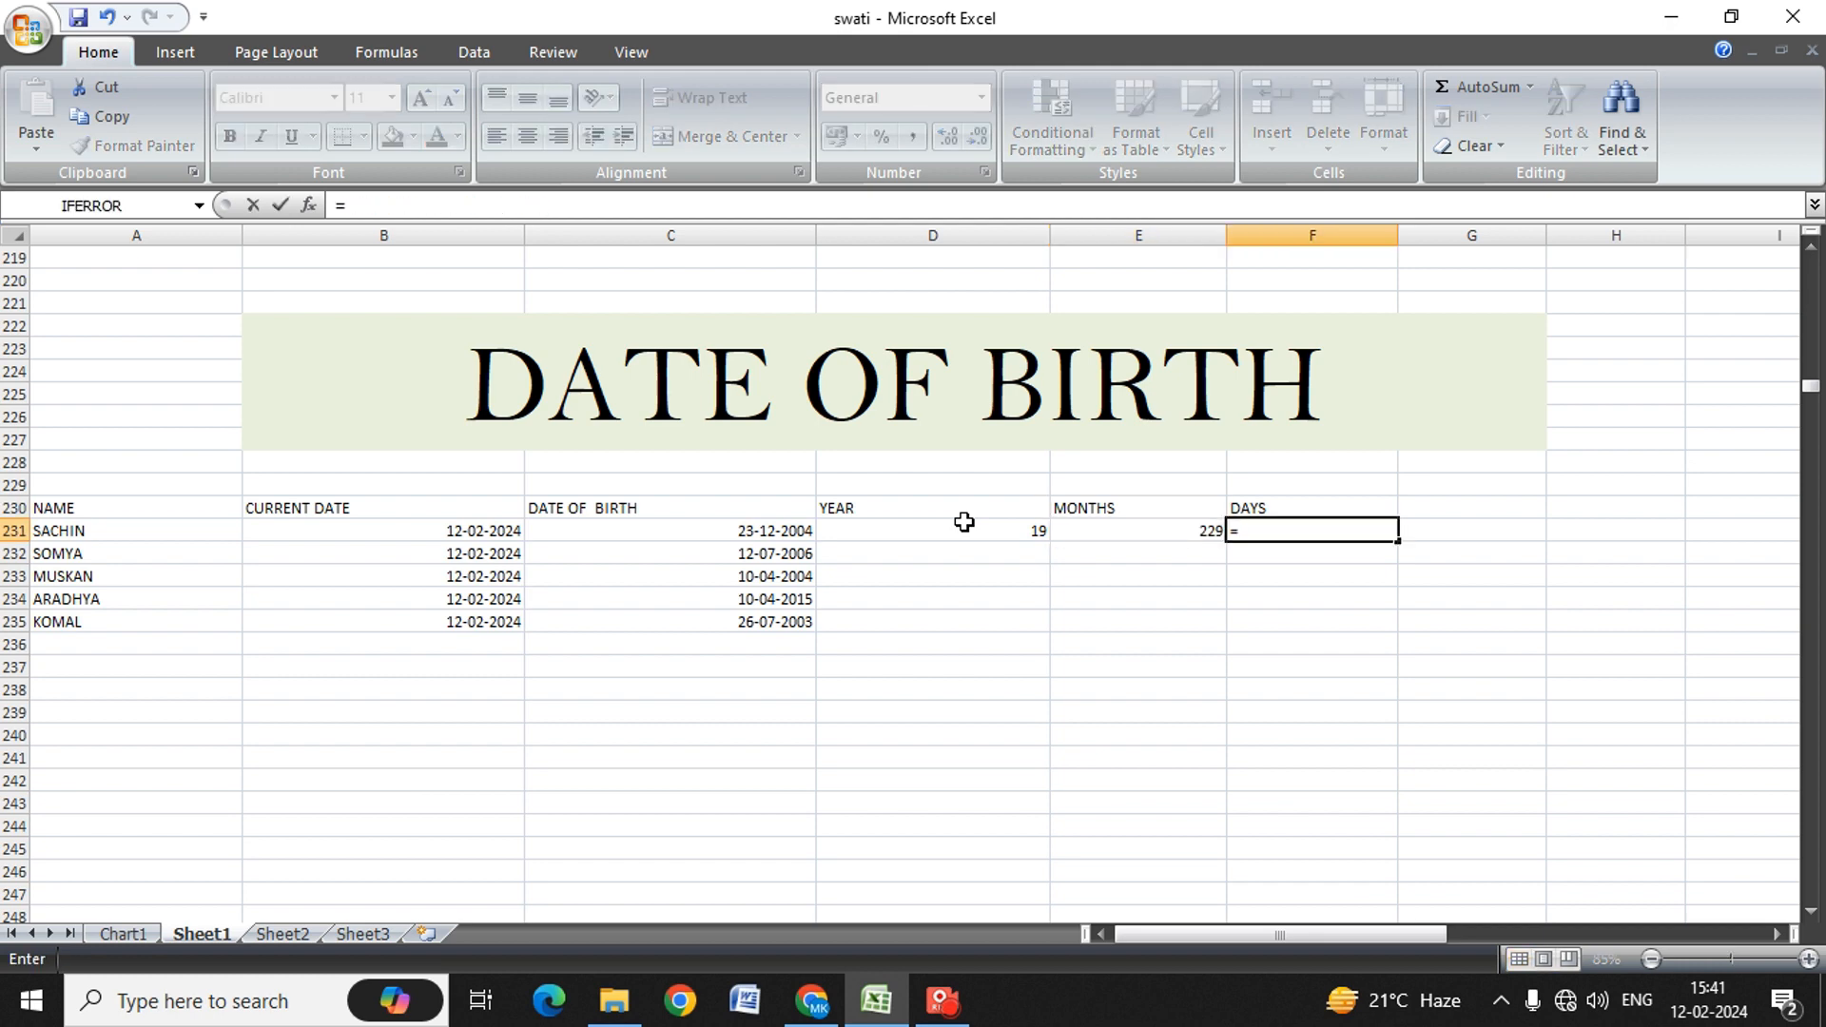
pyautogui.write('DATTEDIF')
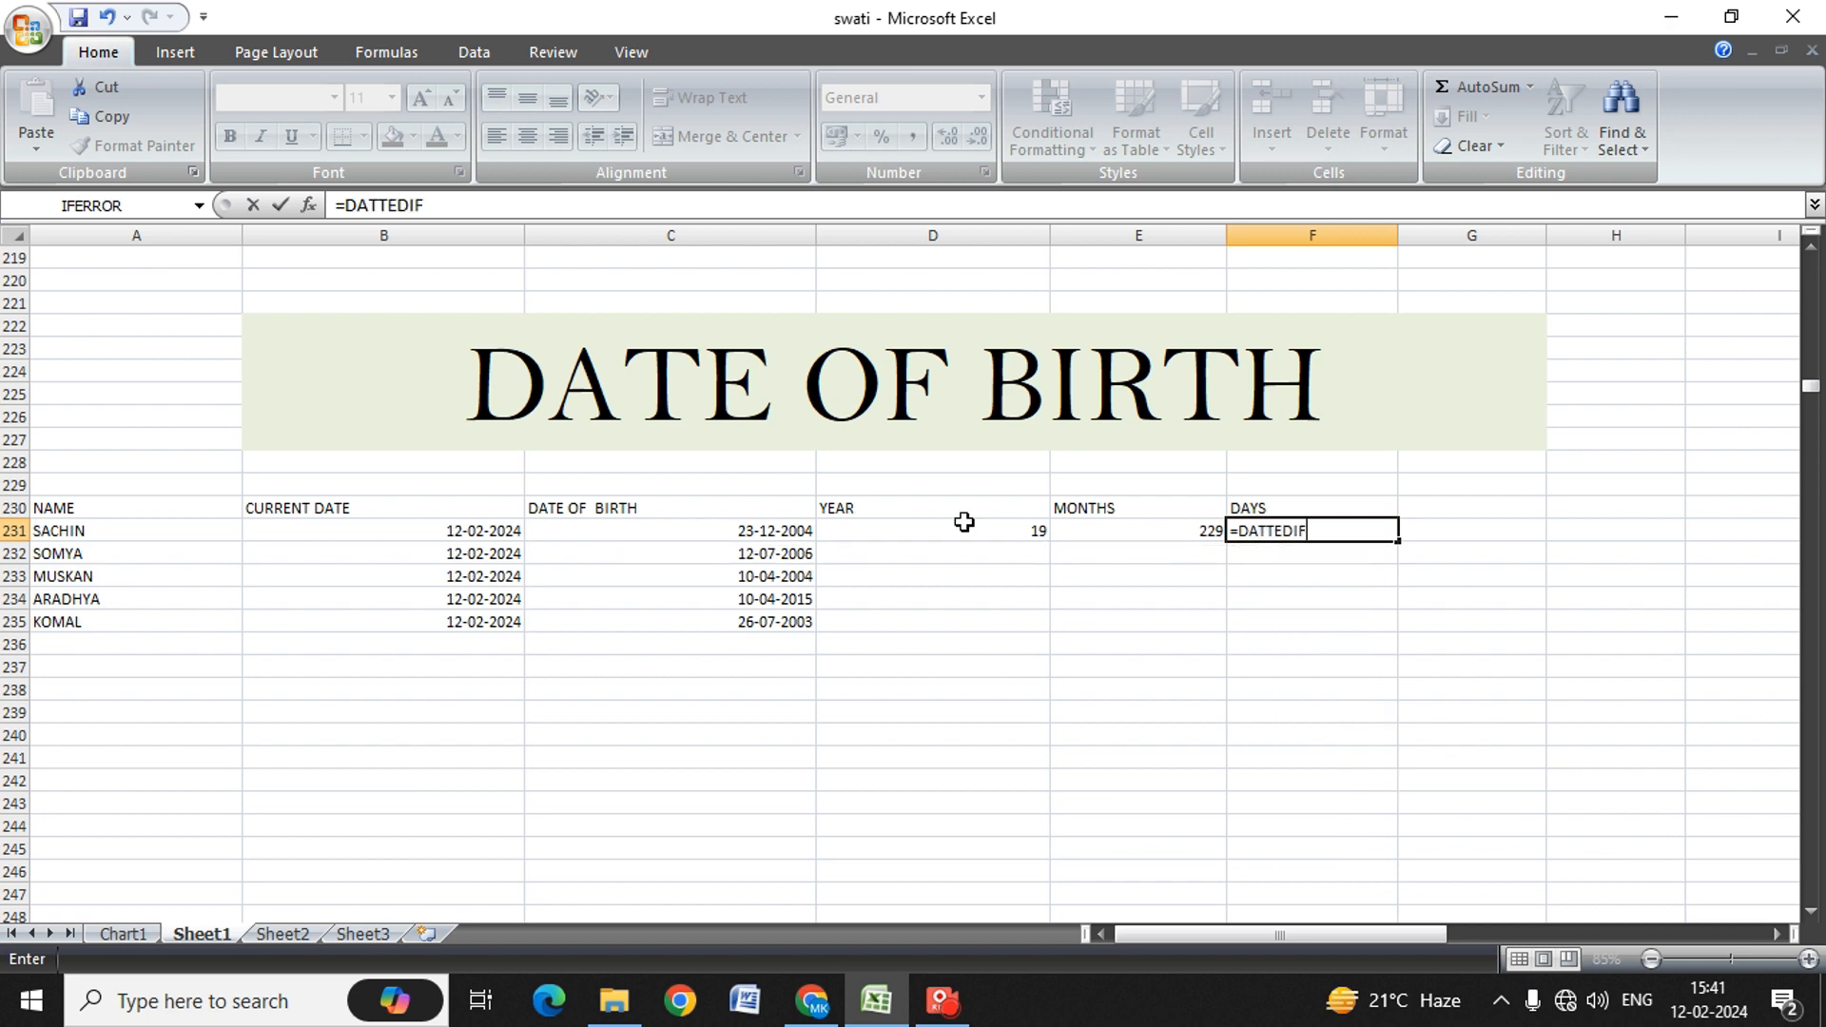
pyautogui.write('(')
pyautogui.press('BackSpace')
pyautogui.press('BackSpace')
pyautogui.press('BackSpace')
pyautogui.press('BackSpace')
pyautogui.press('BackSpace')
pyautogui.press('BackSpace')
pyautogui.write('E')
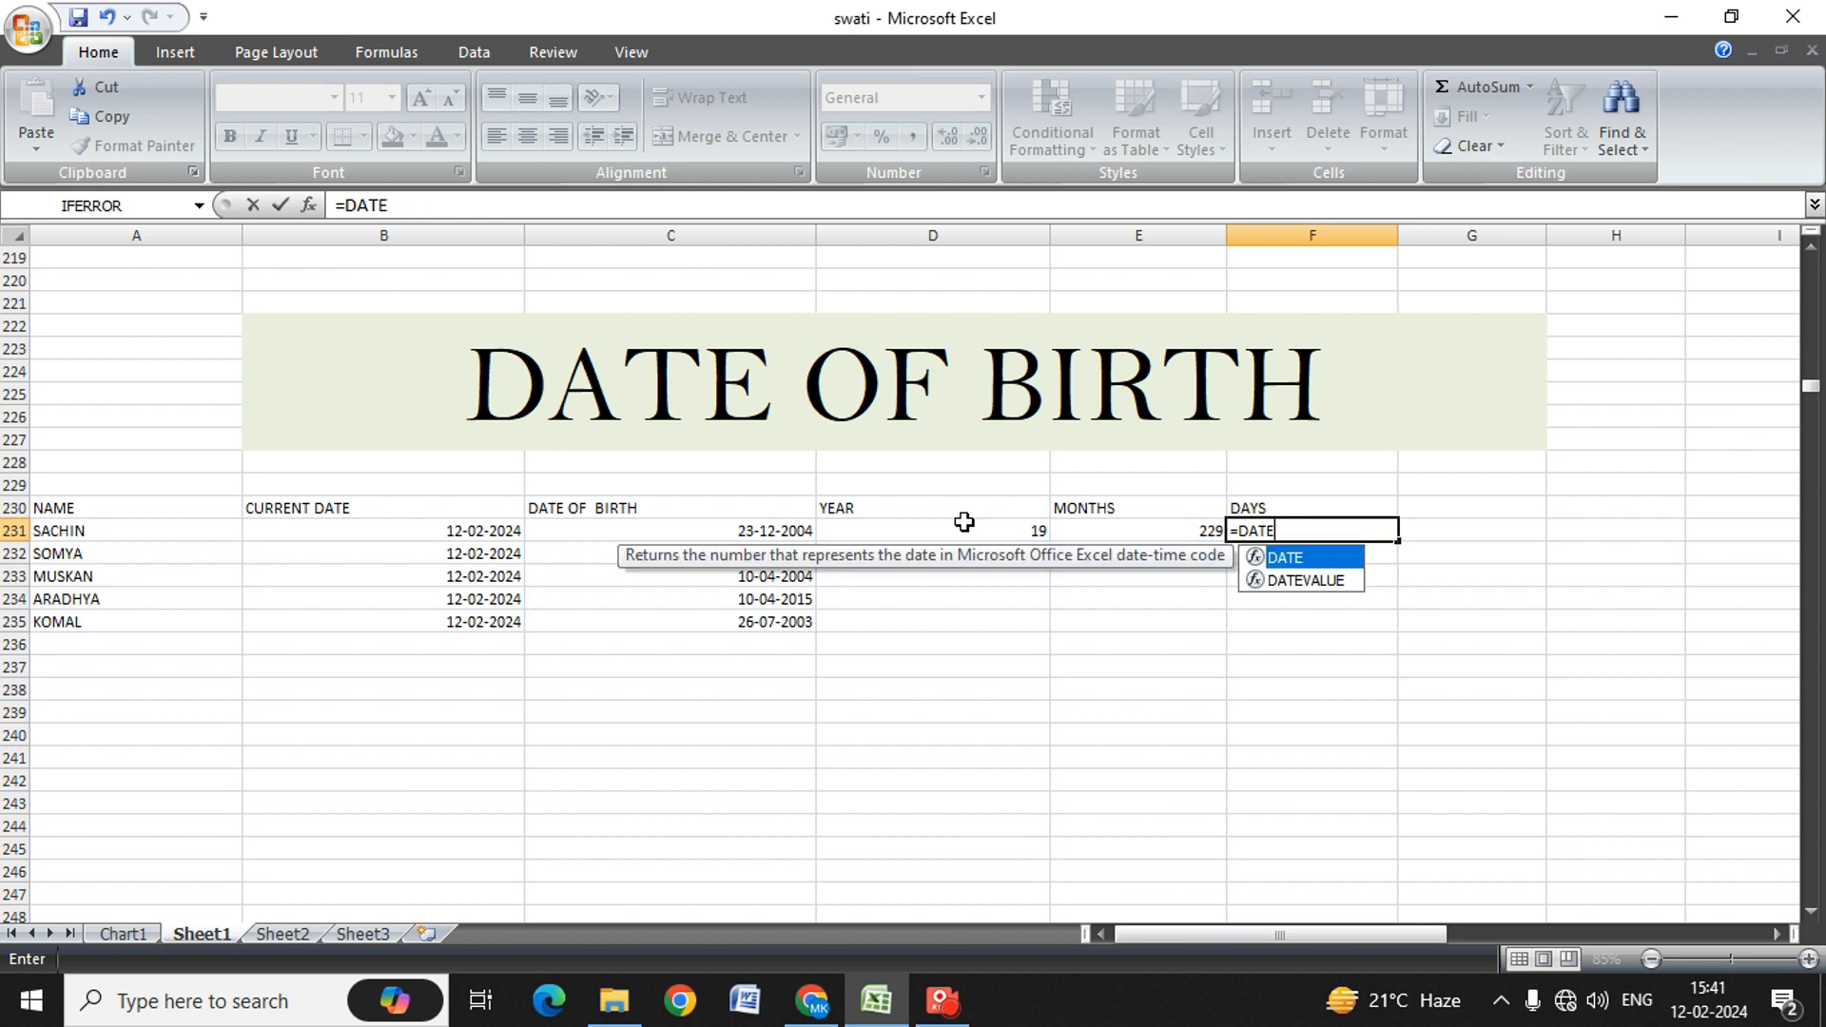
pyautogui.write('DIF')
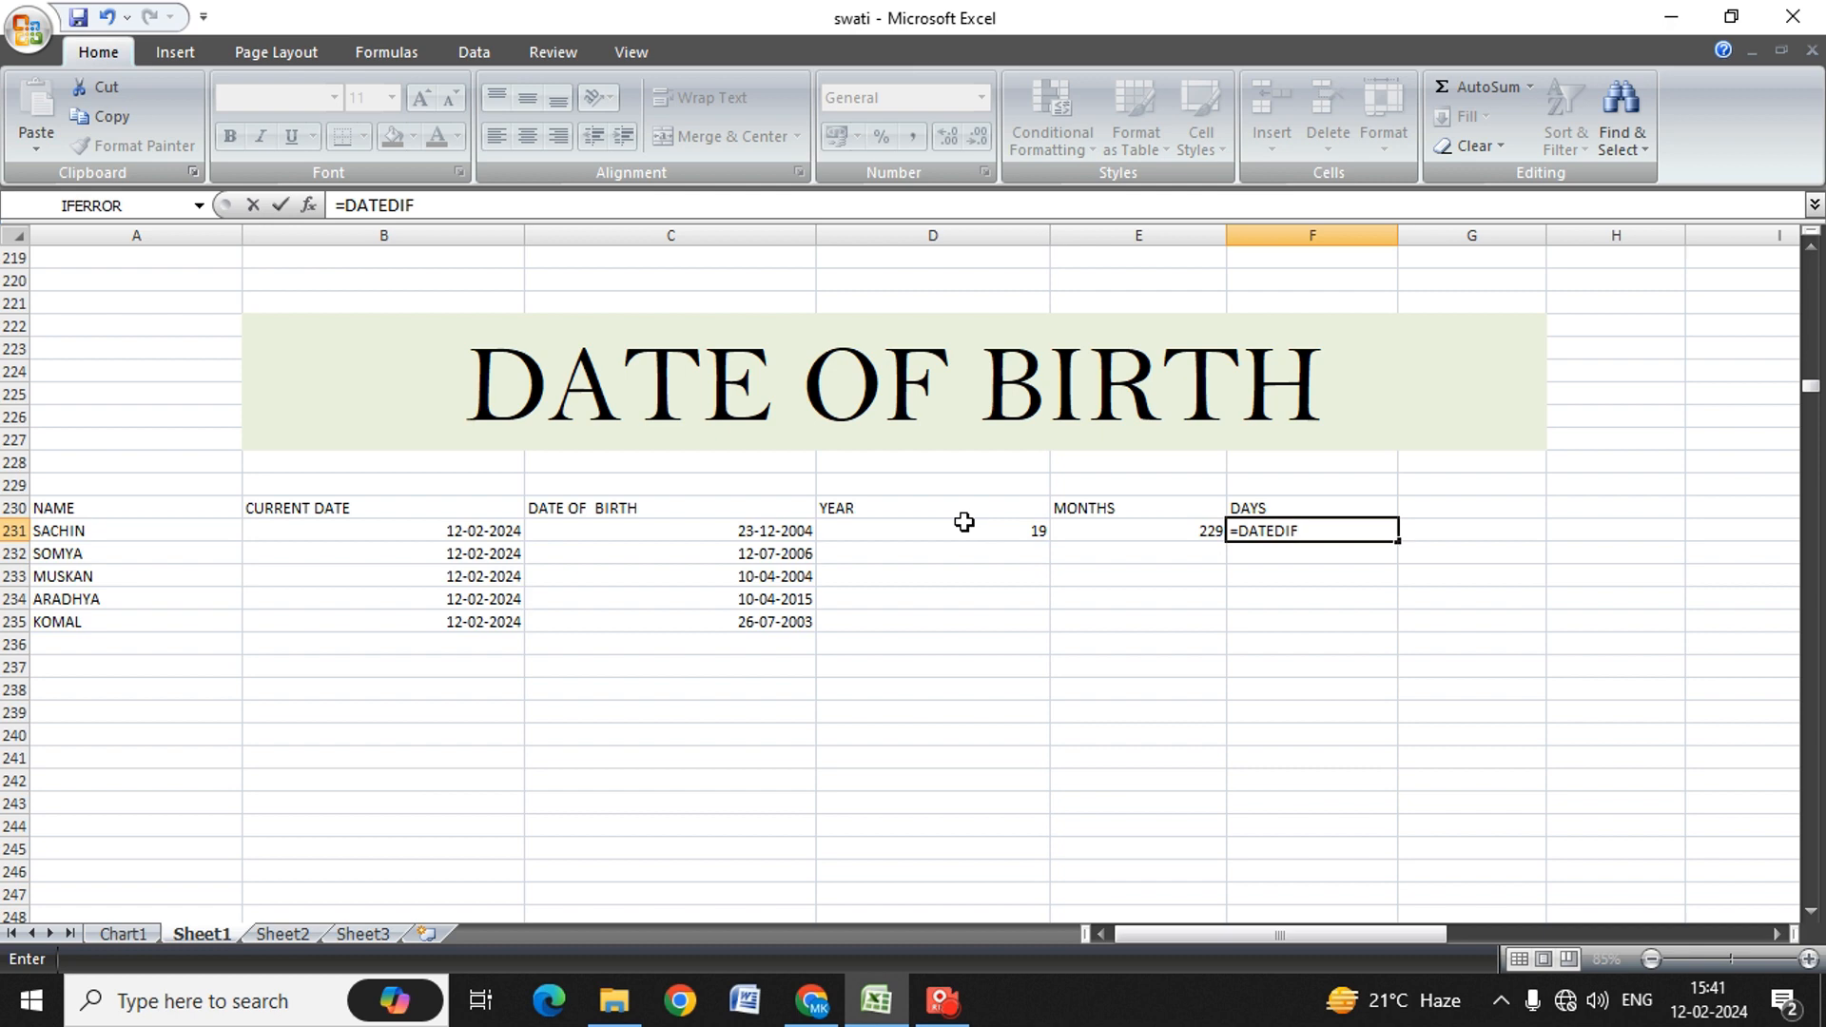
# Step: Complete the DATEDIF formula in F231 with C231 as start date, B231 as end date and "D" as the unit
pyautogui.write('(')
pyautogui.press('Left')
pyautogui.press('Left')
pyautogui.press('Left')
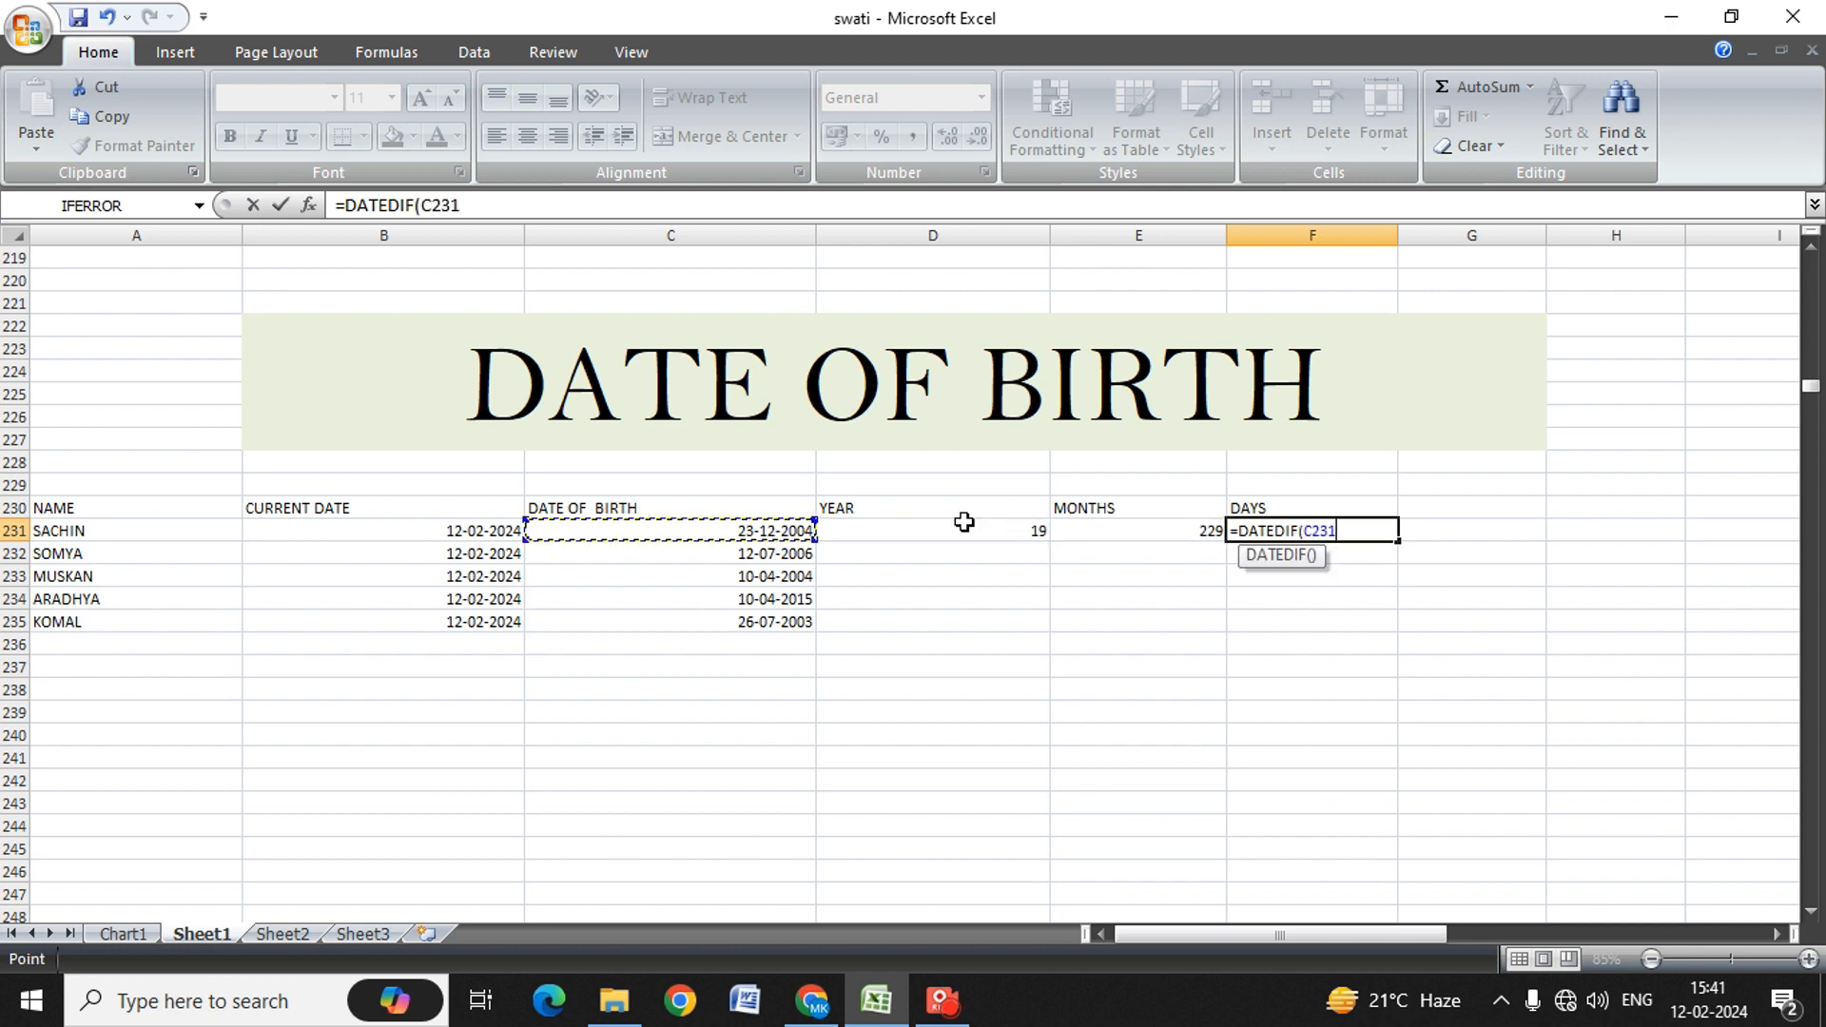
pyautogui.write(',')
pyautogui.click(965, 524)
pyautogui.press('Left')
pyautogui.press('Left')
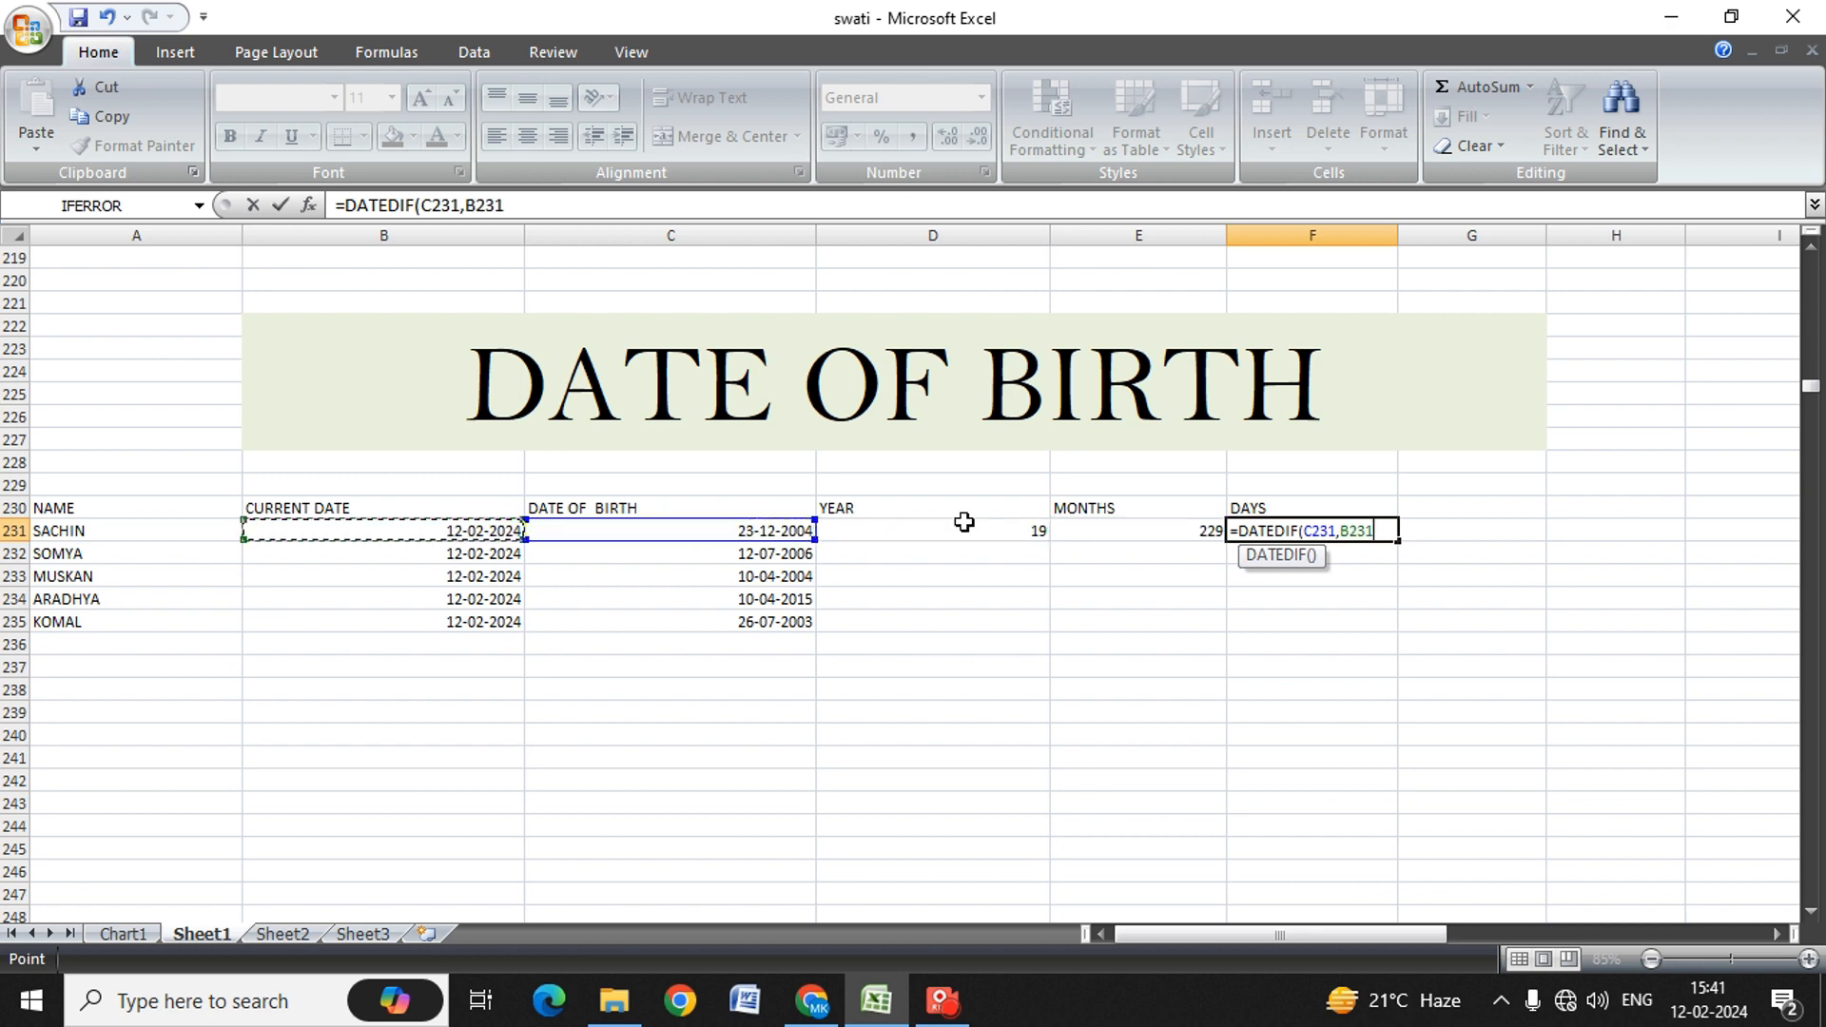
pyautogui.write(',"D")')
pyautogui.press('Return')
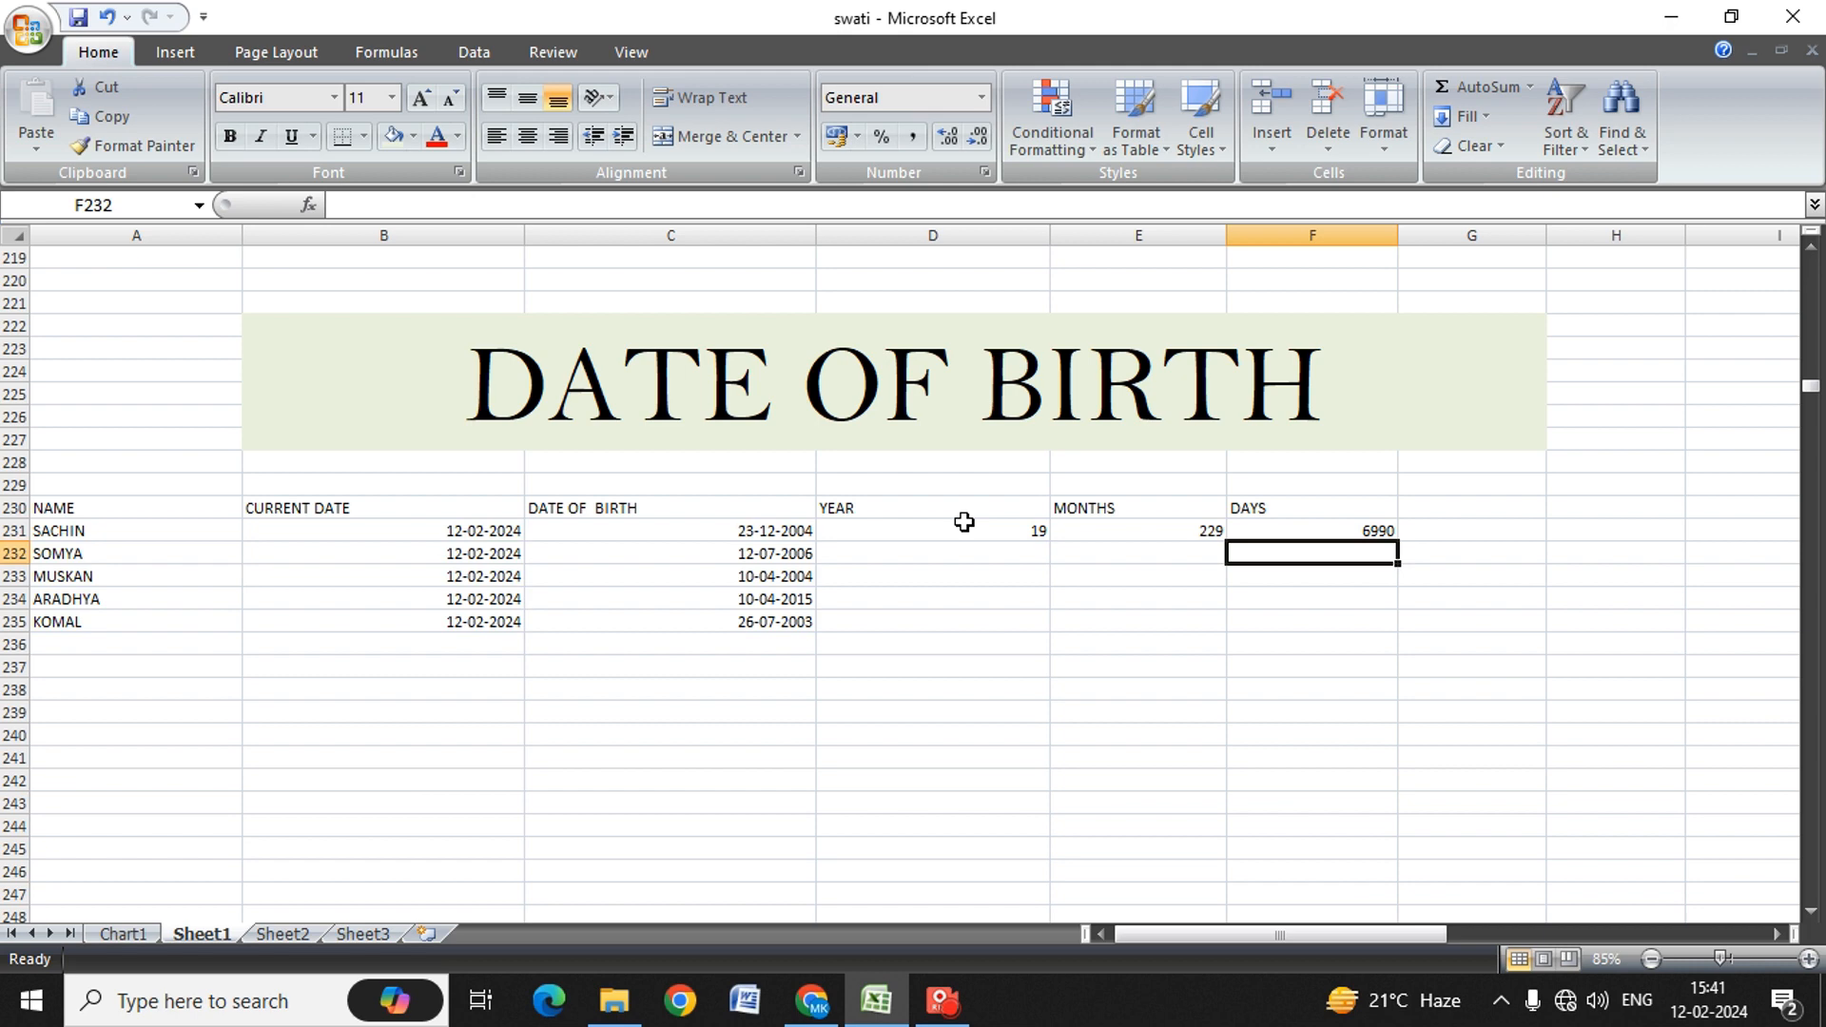
# Step: Try to append &YEARS without quotation marks to the DATEDIF formula in D231
pyautogui.press('Up')
pyautogui.press('Left')
pyautogui.click(965, 522)
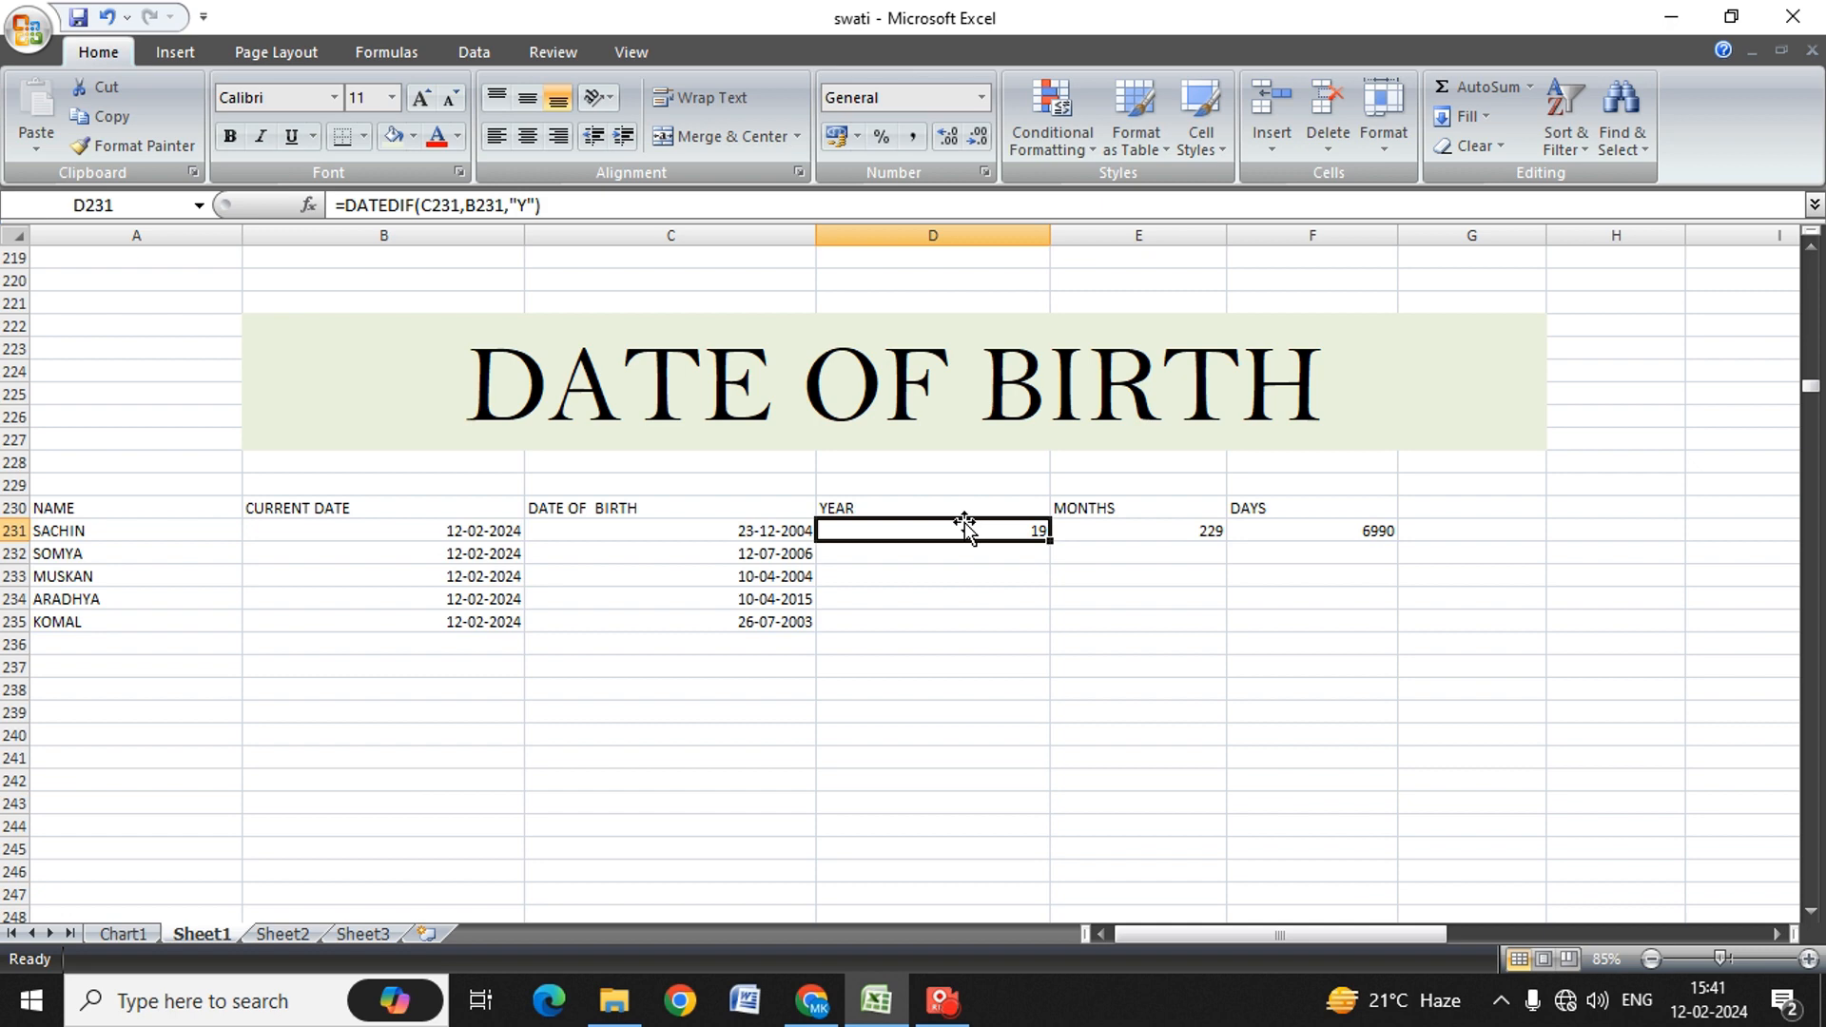
pyautogui.press('Right')
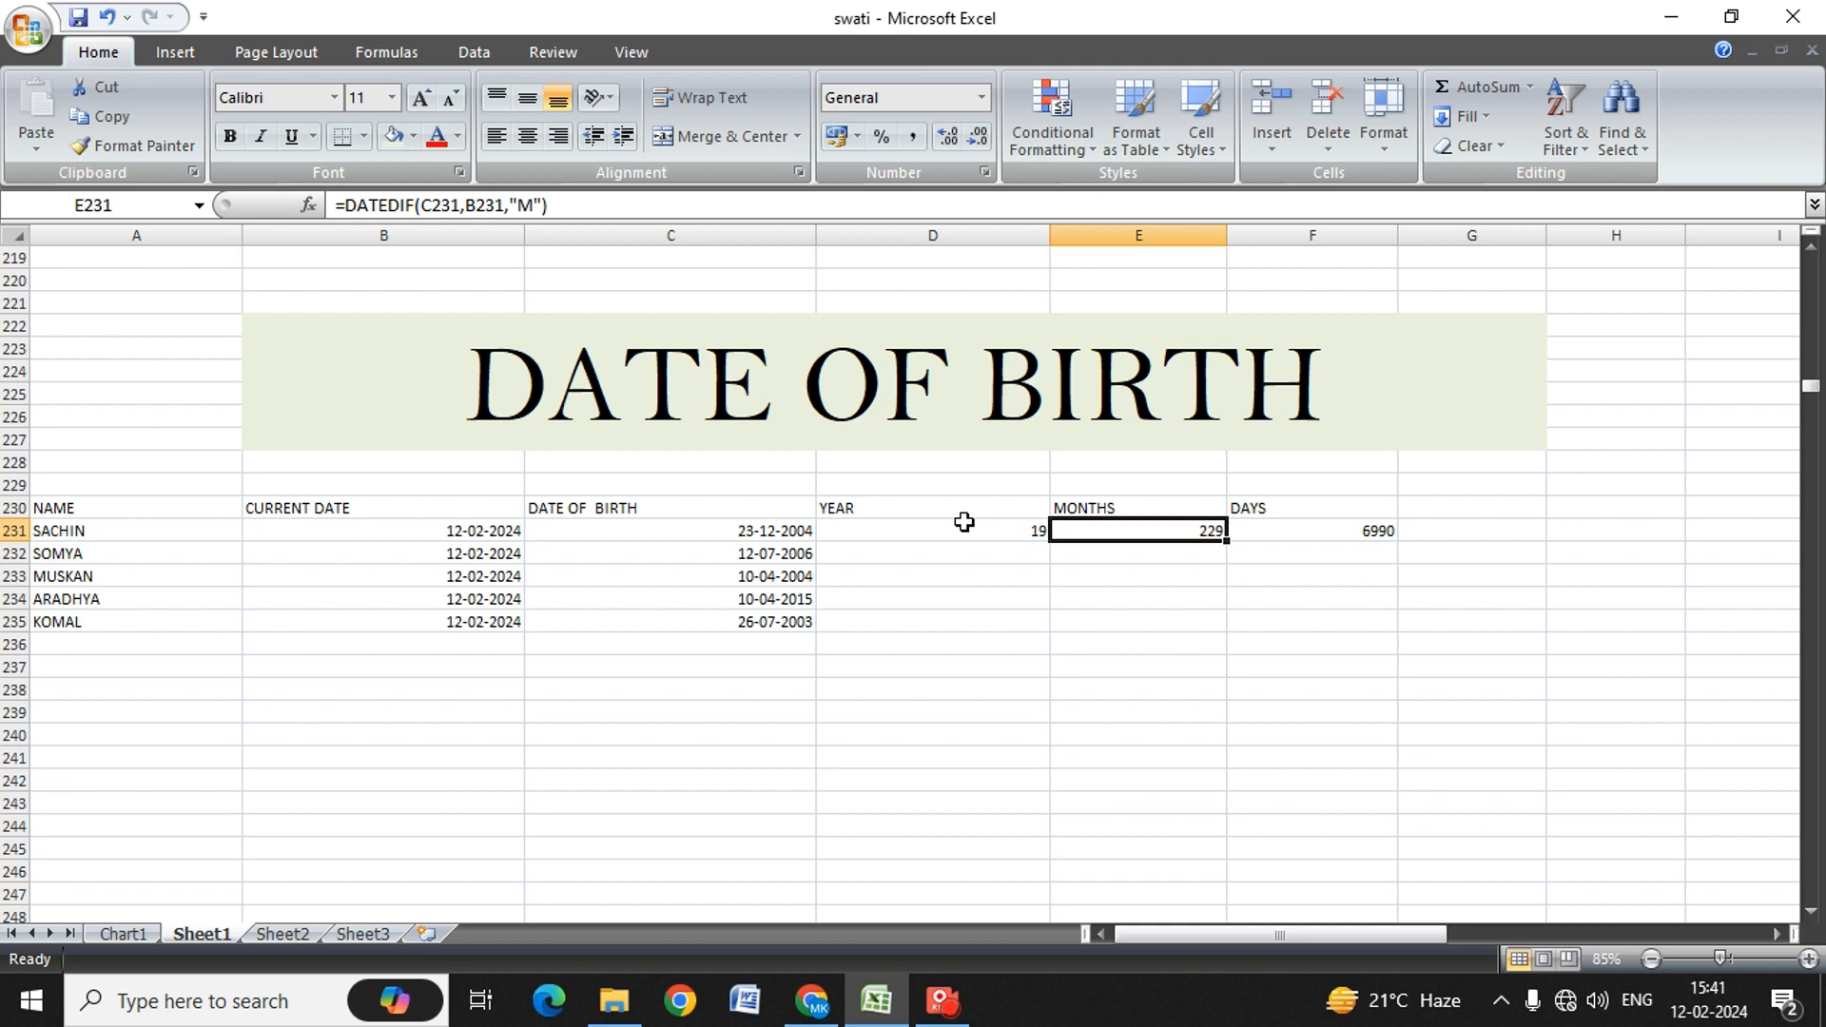
pyautogui.press('Left')
pyautogui.press('Left')
pyautogui.press('Right')
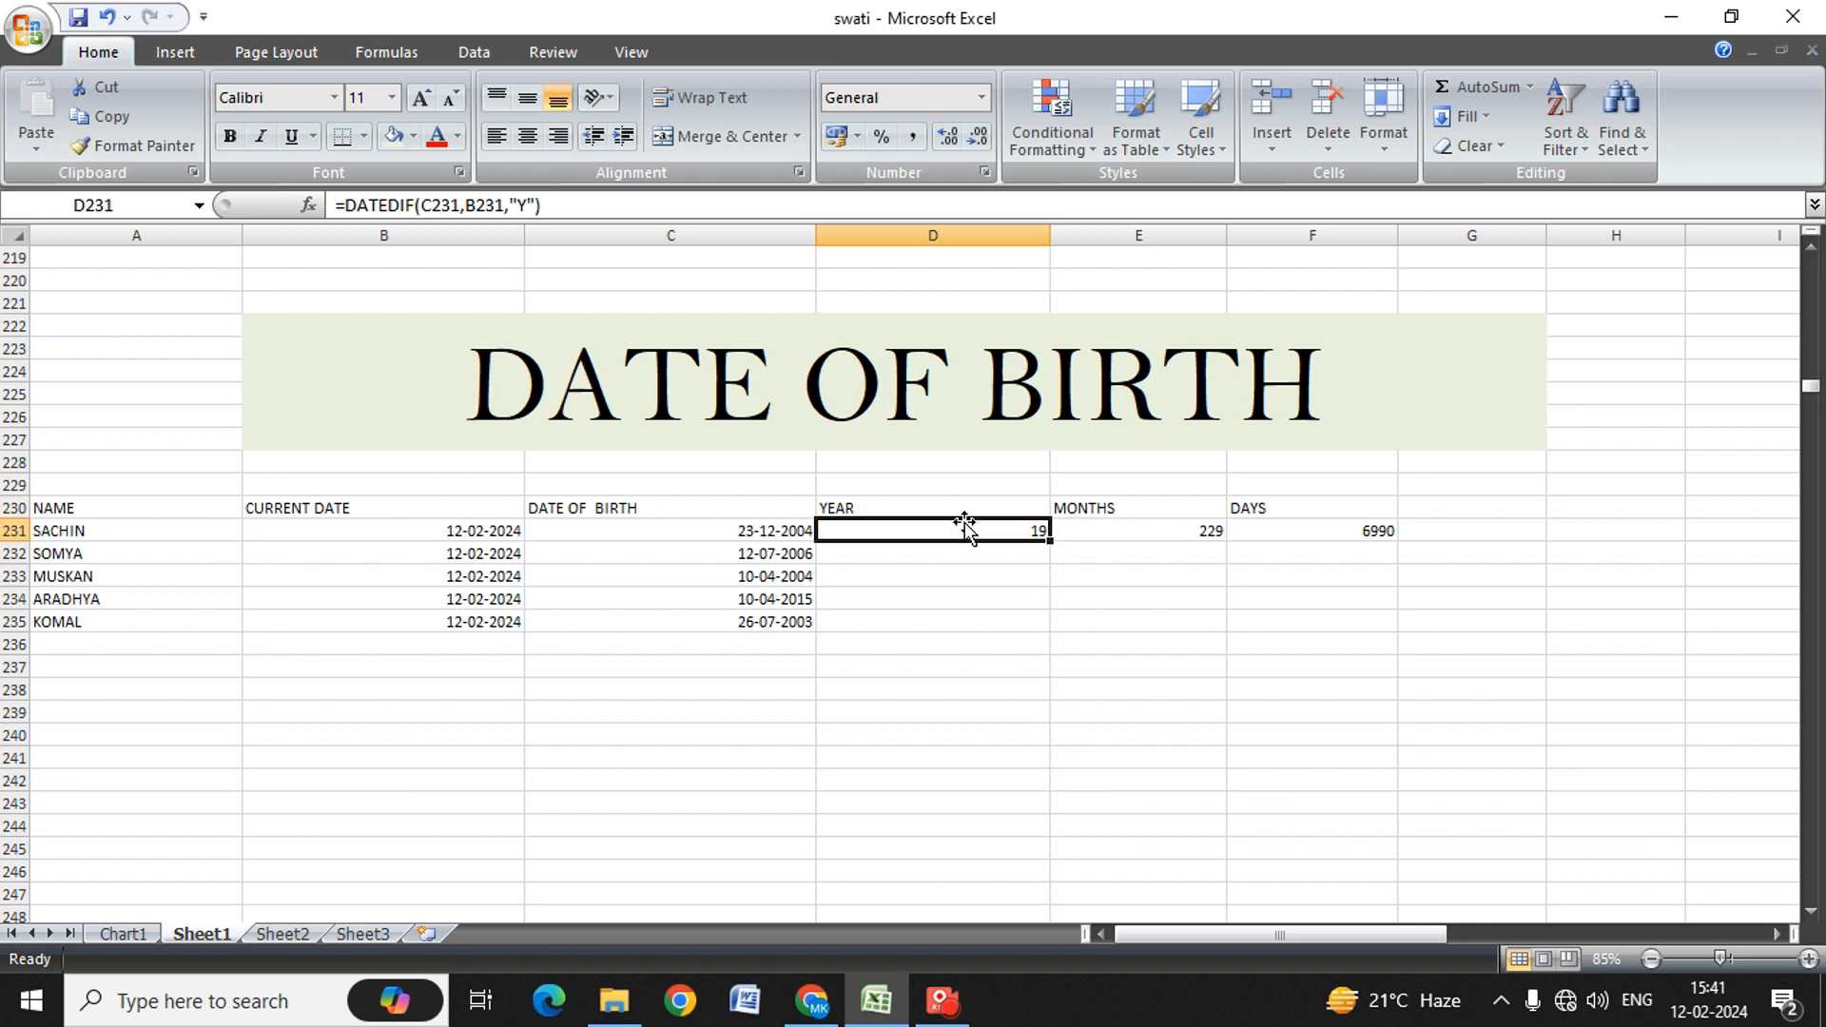
pyautogui.press('F2')
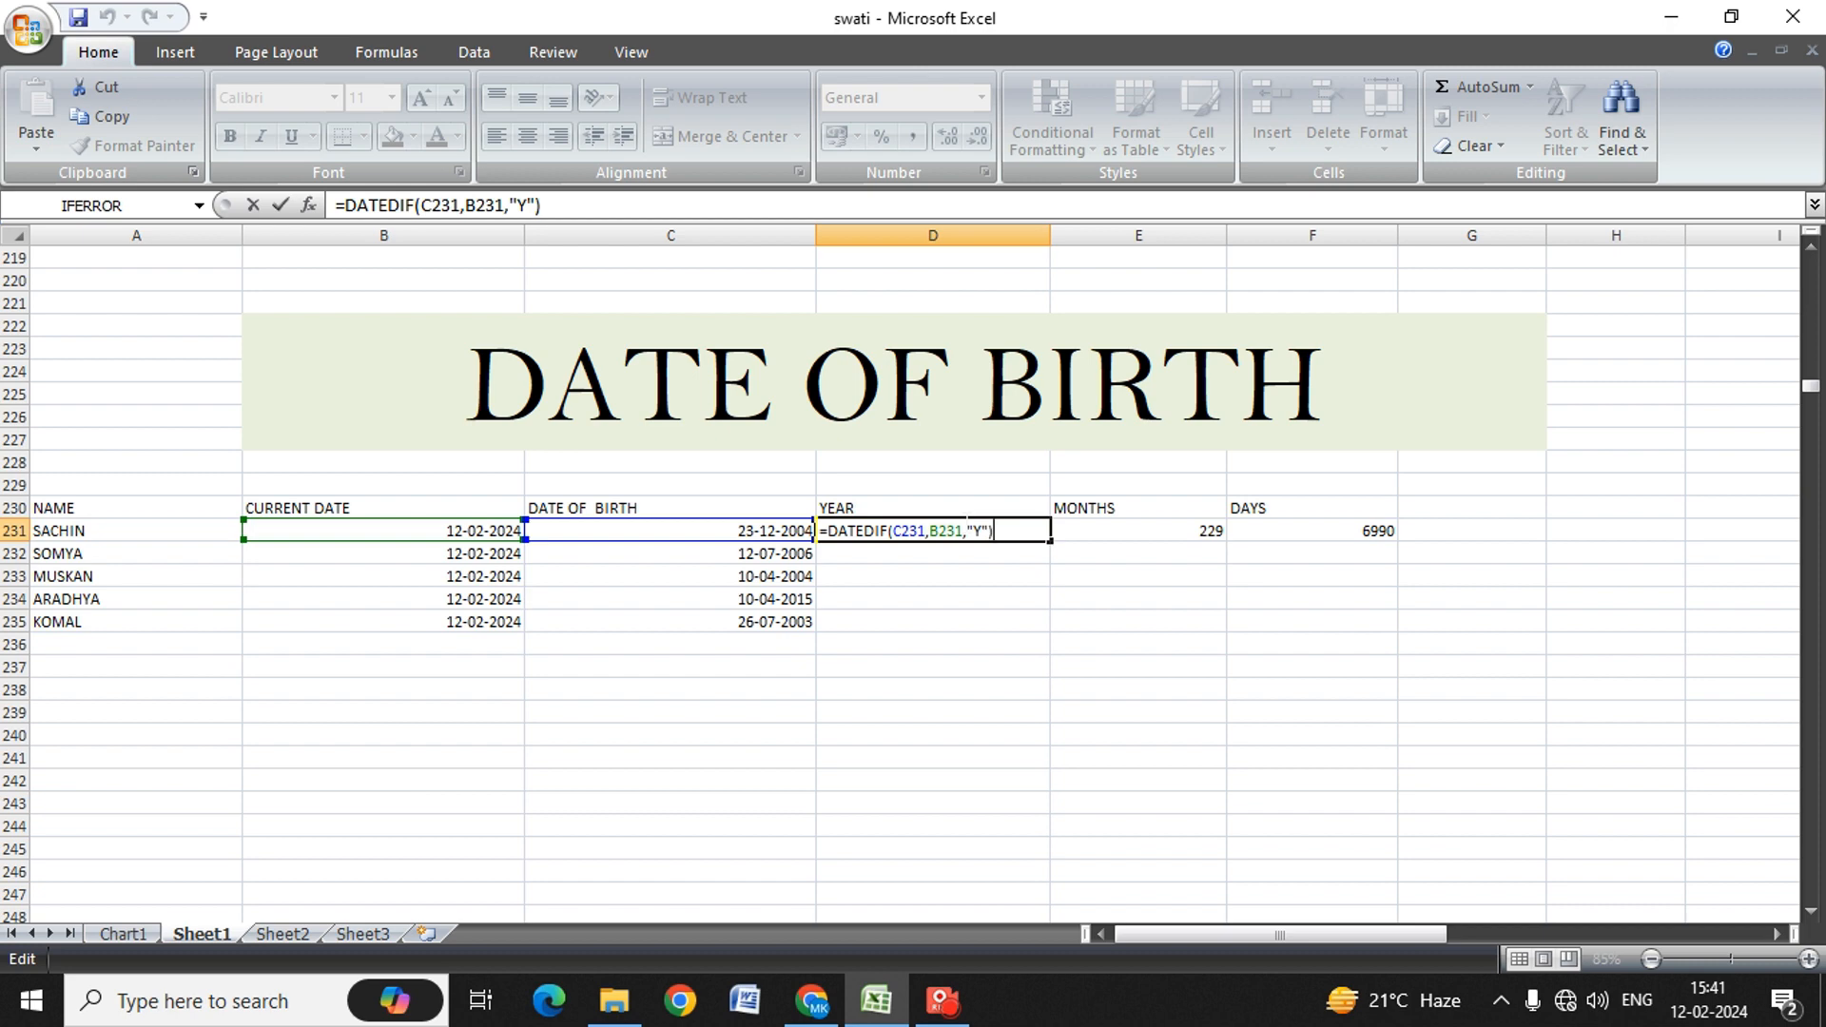
pyautogui.write('&YA')
pyautogui.press('BackSpace')
pyautogui.write('EA')
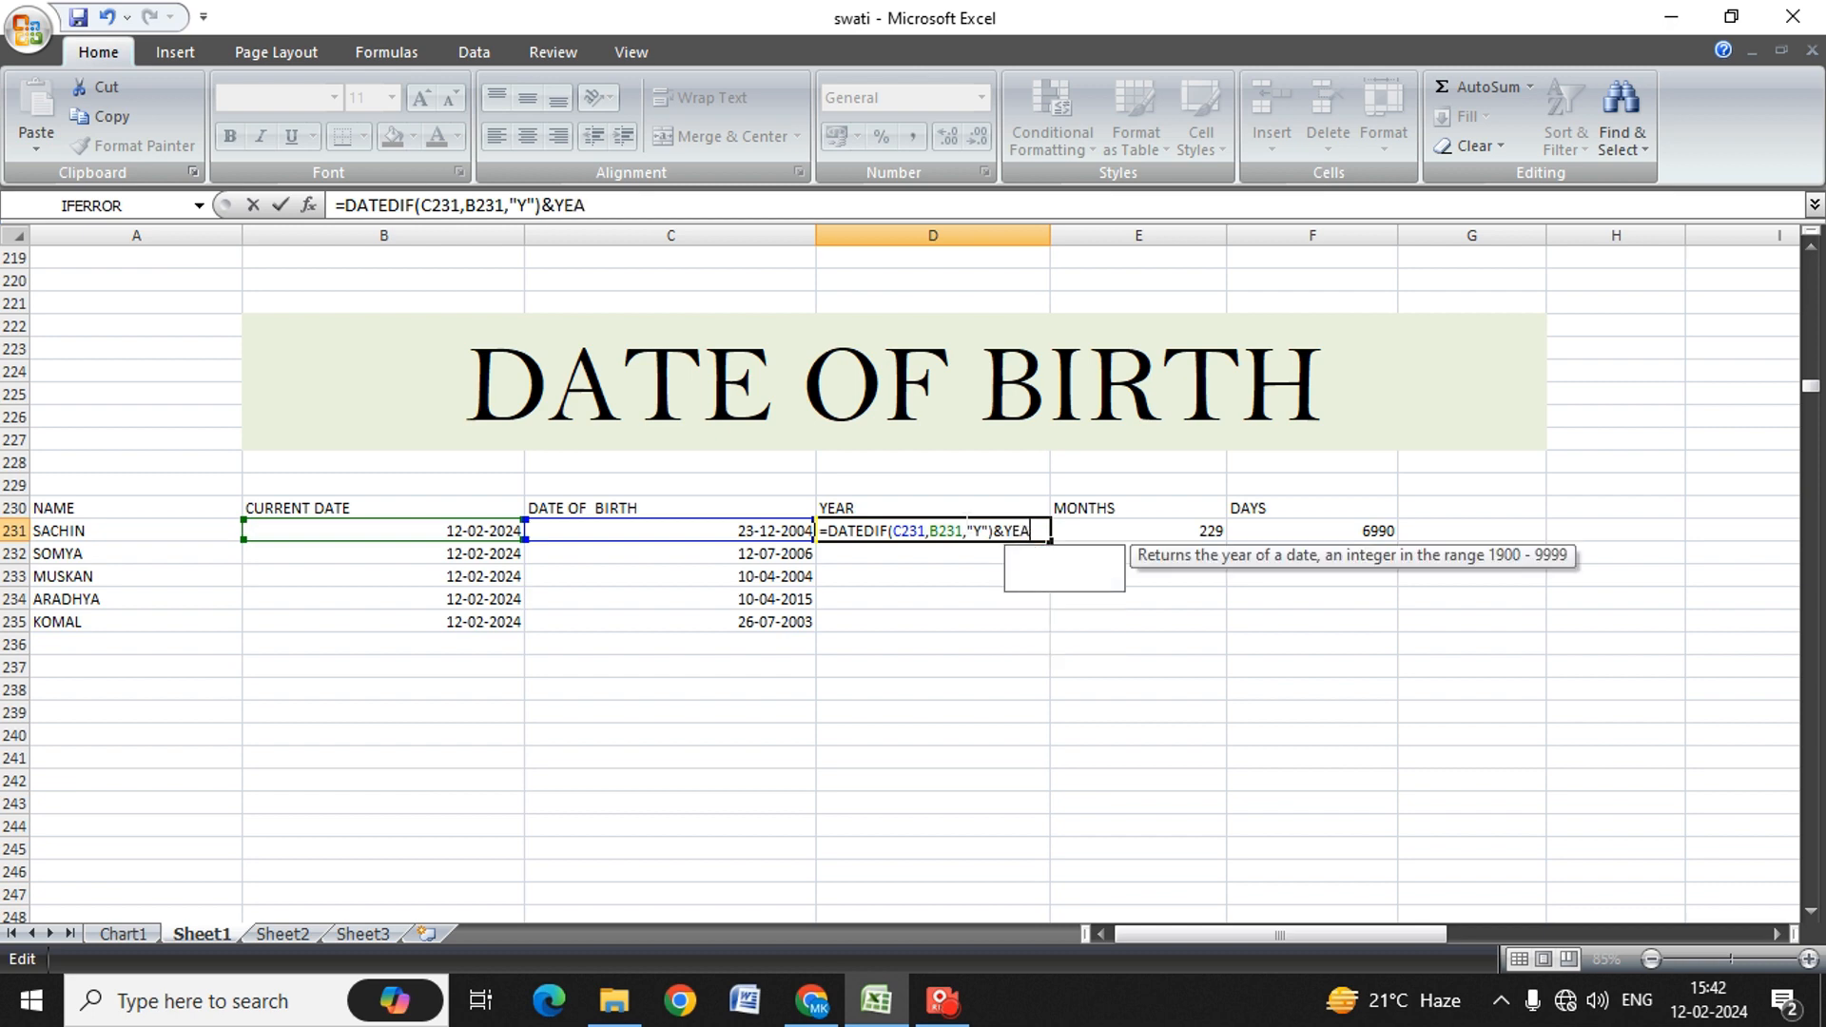
pyautogui.write('RS')
pyautogui.press('Return')
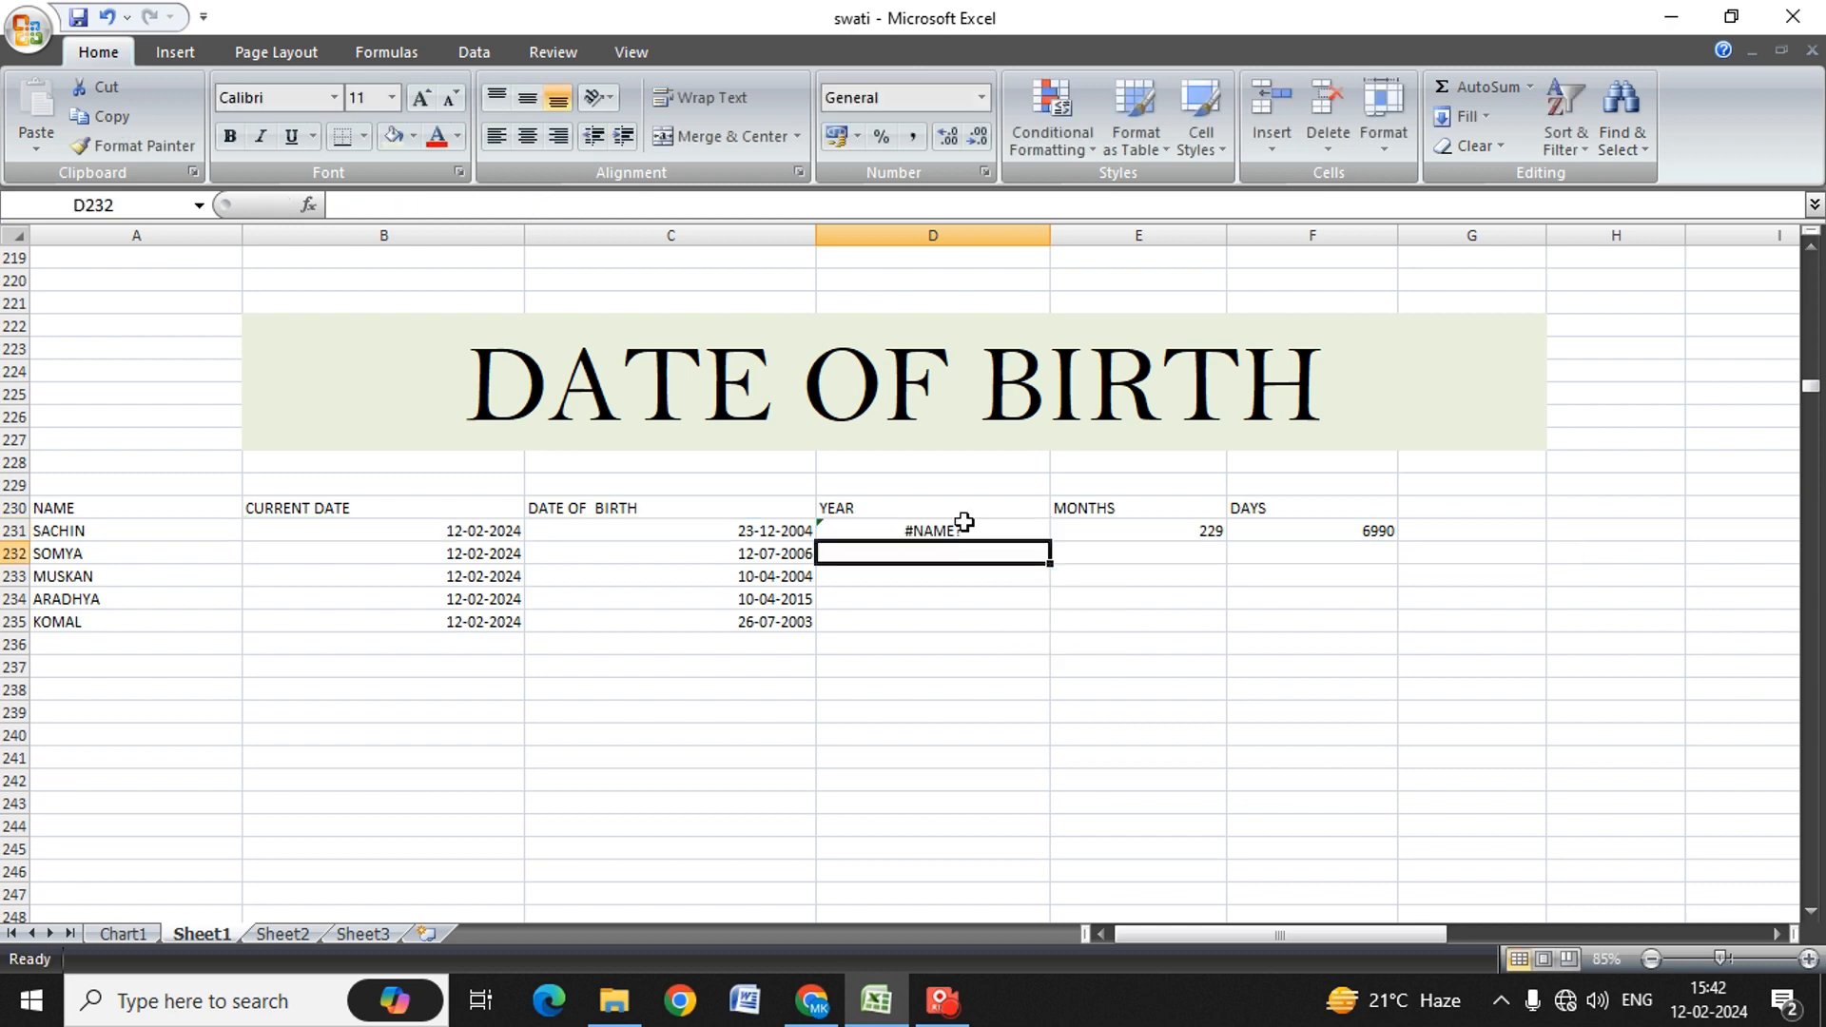
# Step: Remove &YEARS from the end of the formula in D231
pyautogui.click(963, 524)
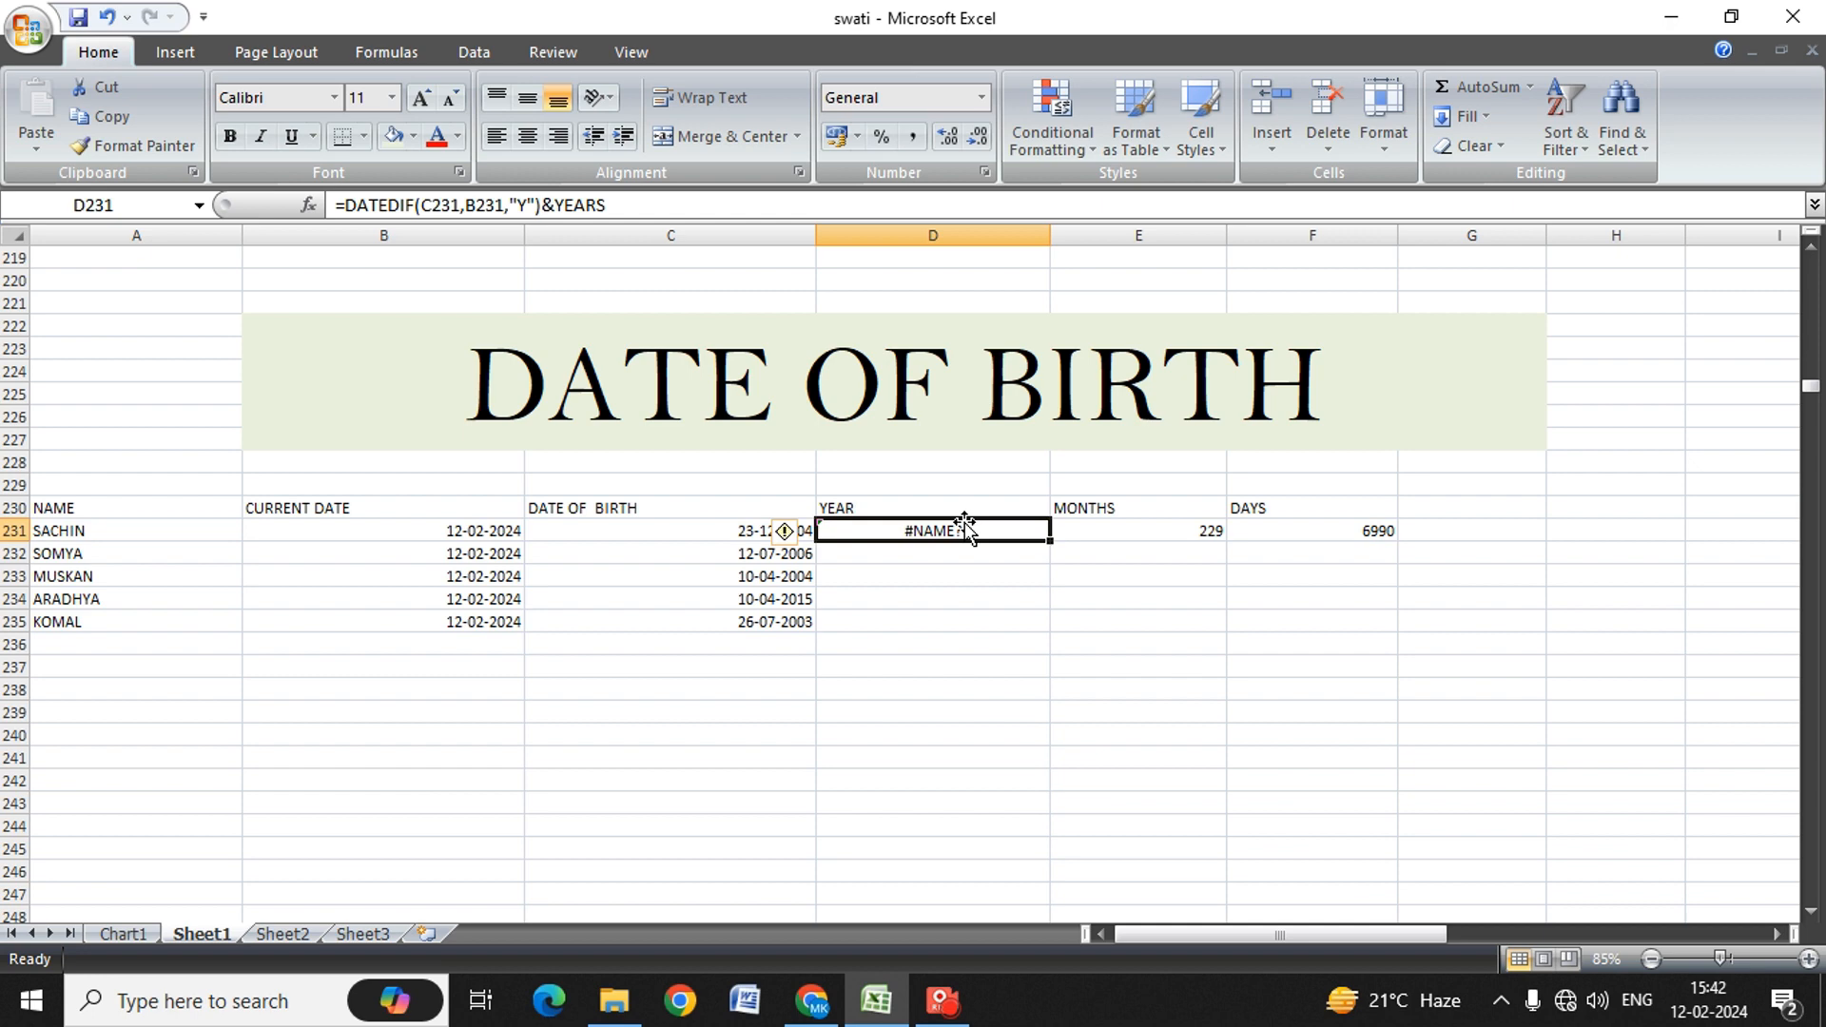
pyautogui.doubleClick(964, 522)
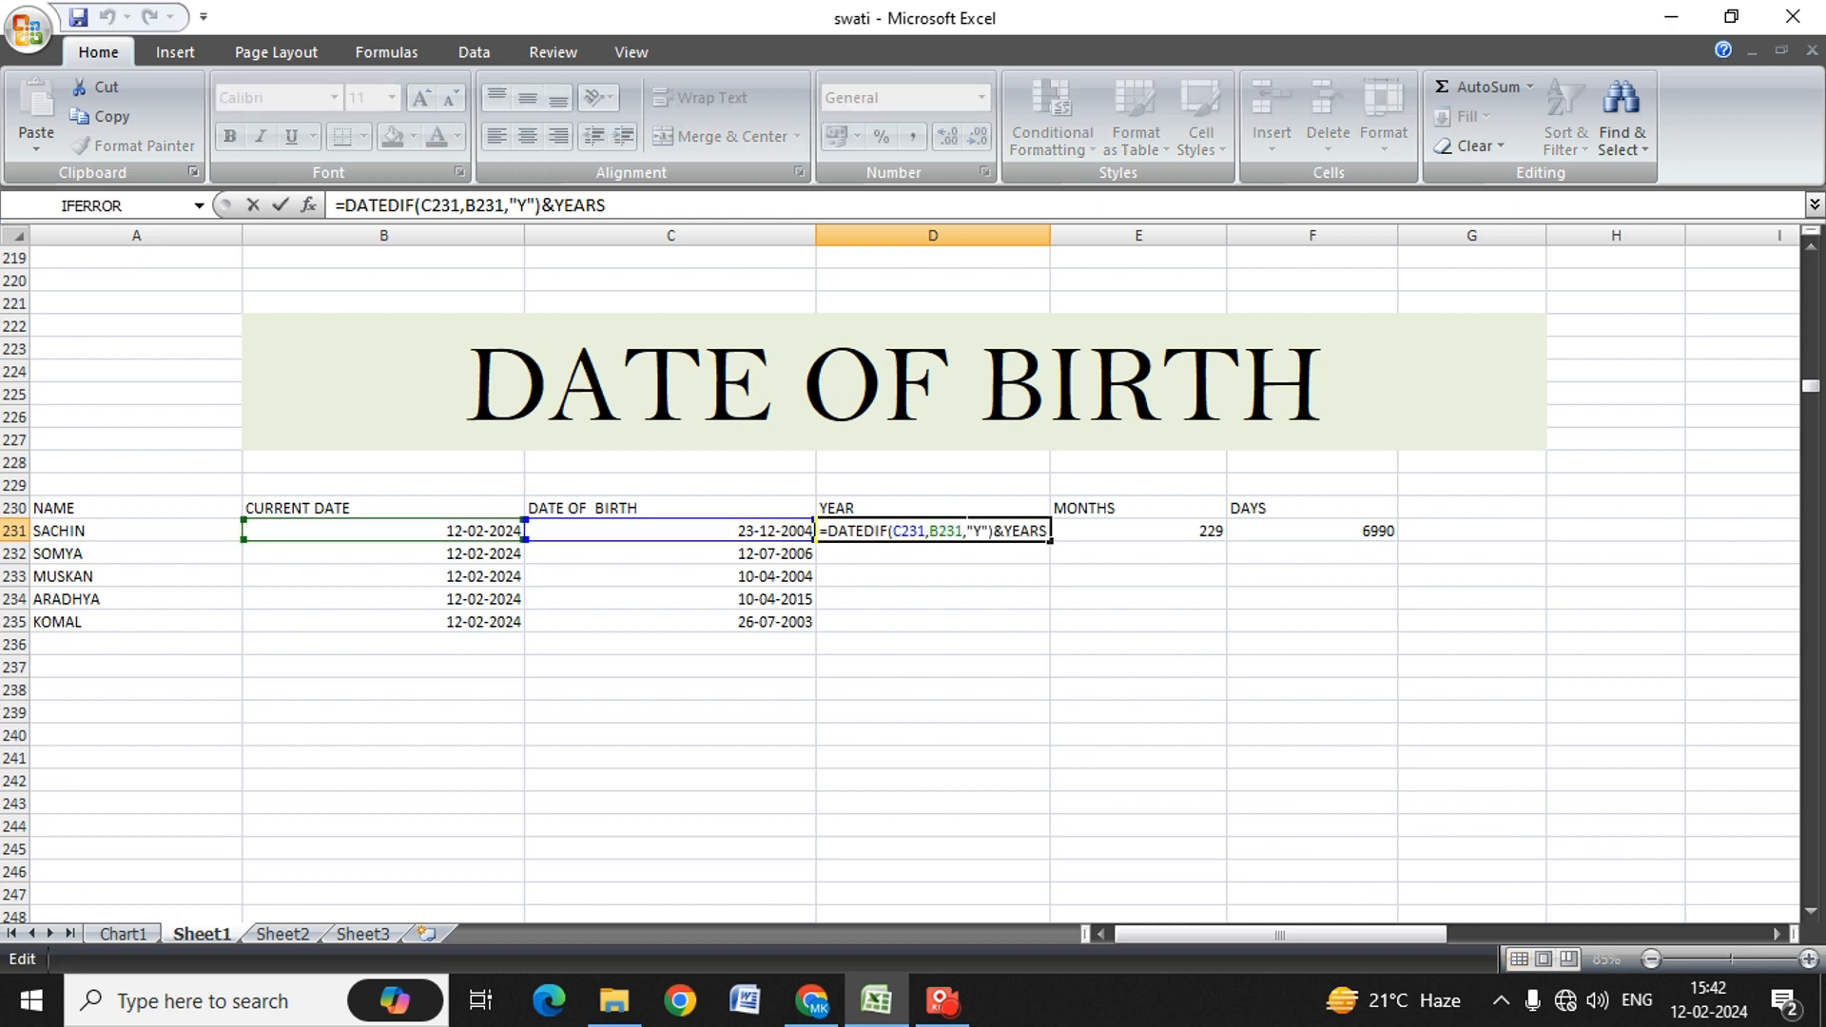
pyautogui.press('BackSpace')
pyautogui.press('BackSpace')
pyautogui.press('BackSpace')
pyautogui.press('BackSpace')
pyautogui.press('BackSpace')
pyautogui.press('BackSpace')
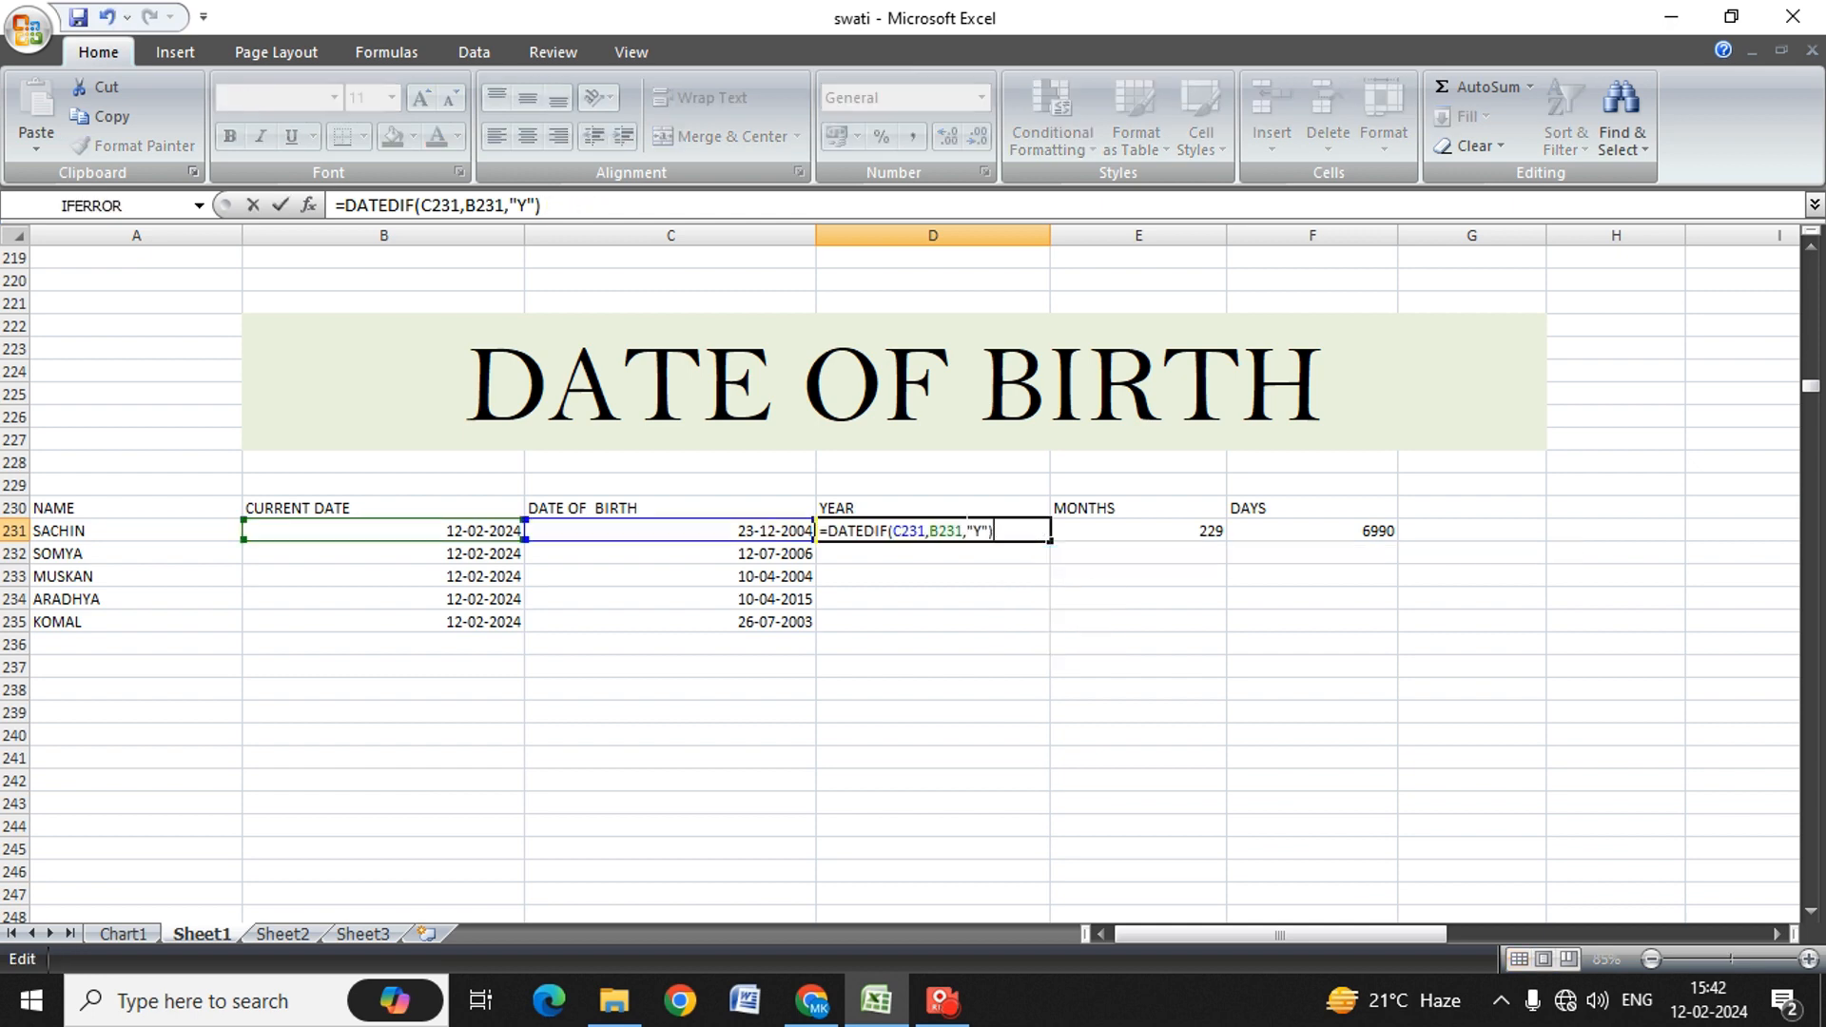
pyautogui.write('AND')
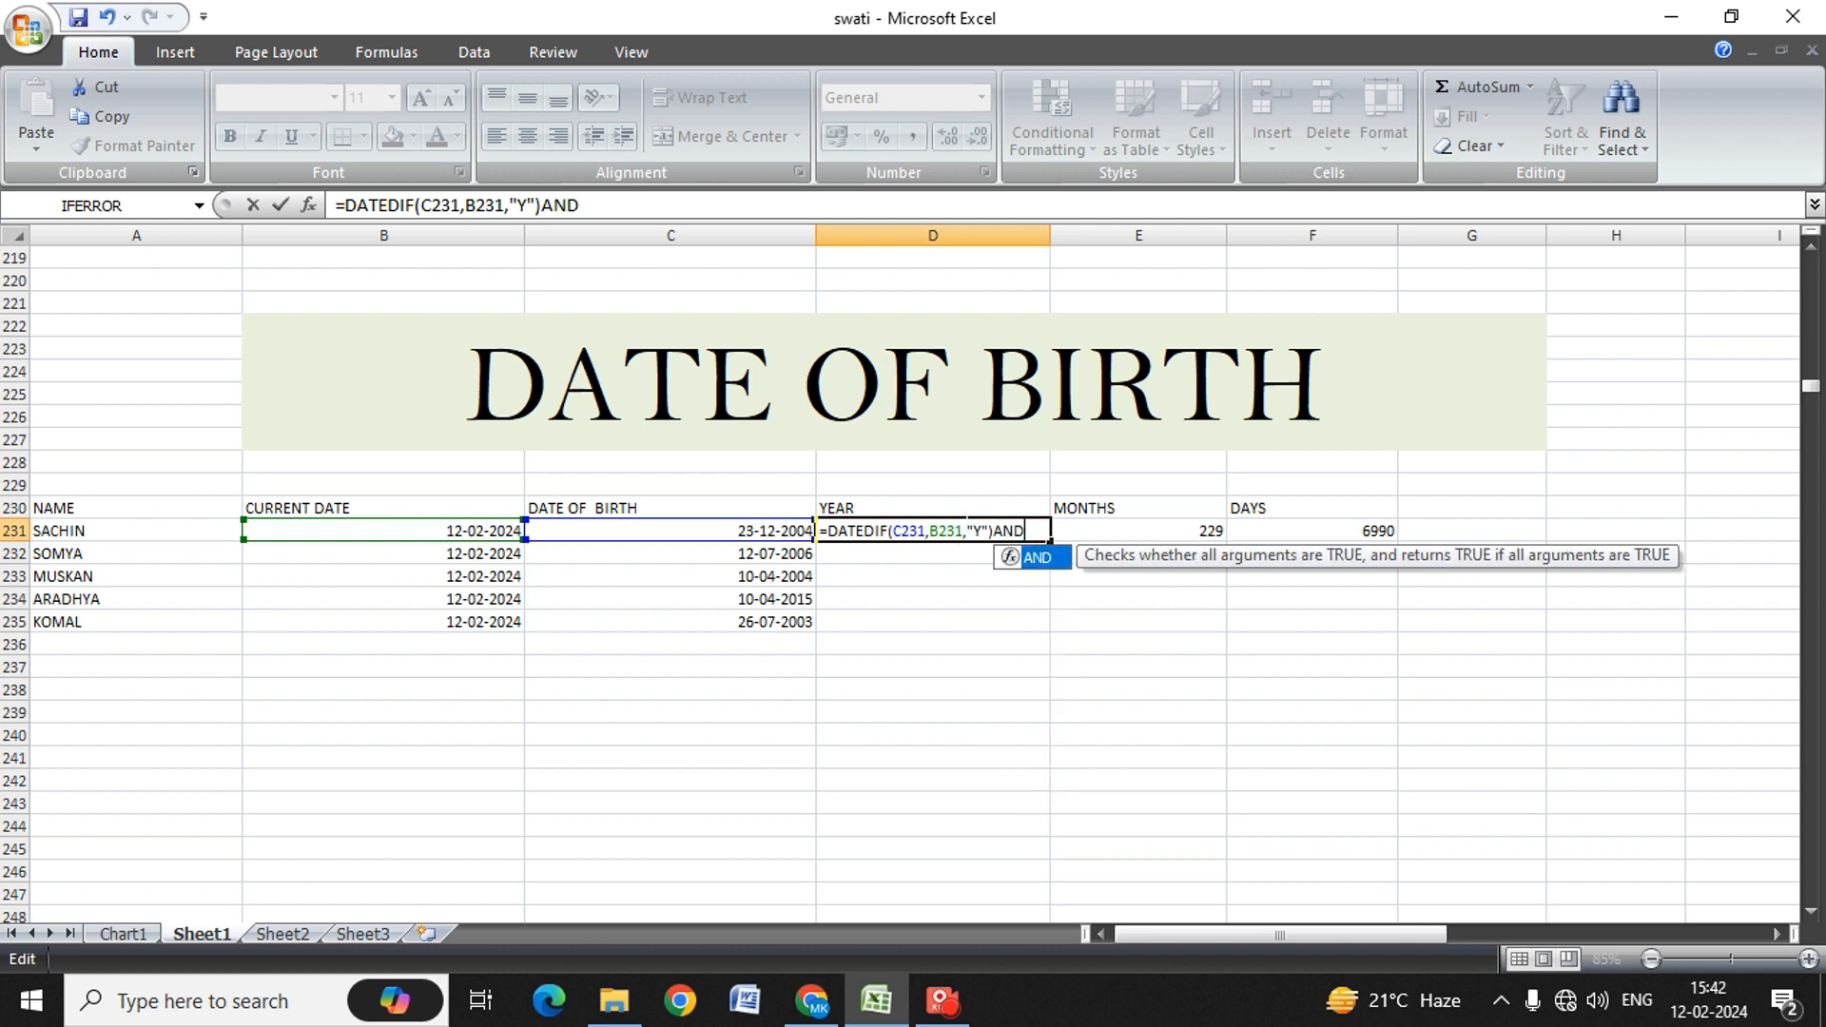
pyautogui.write('(')
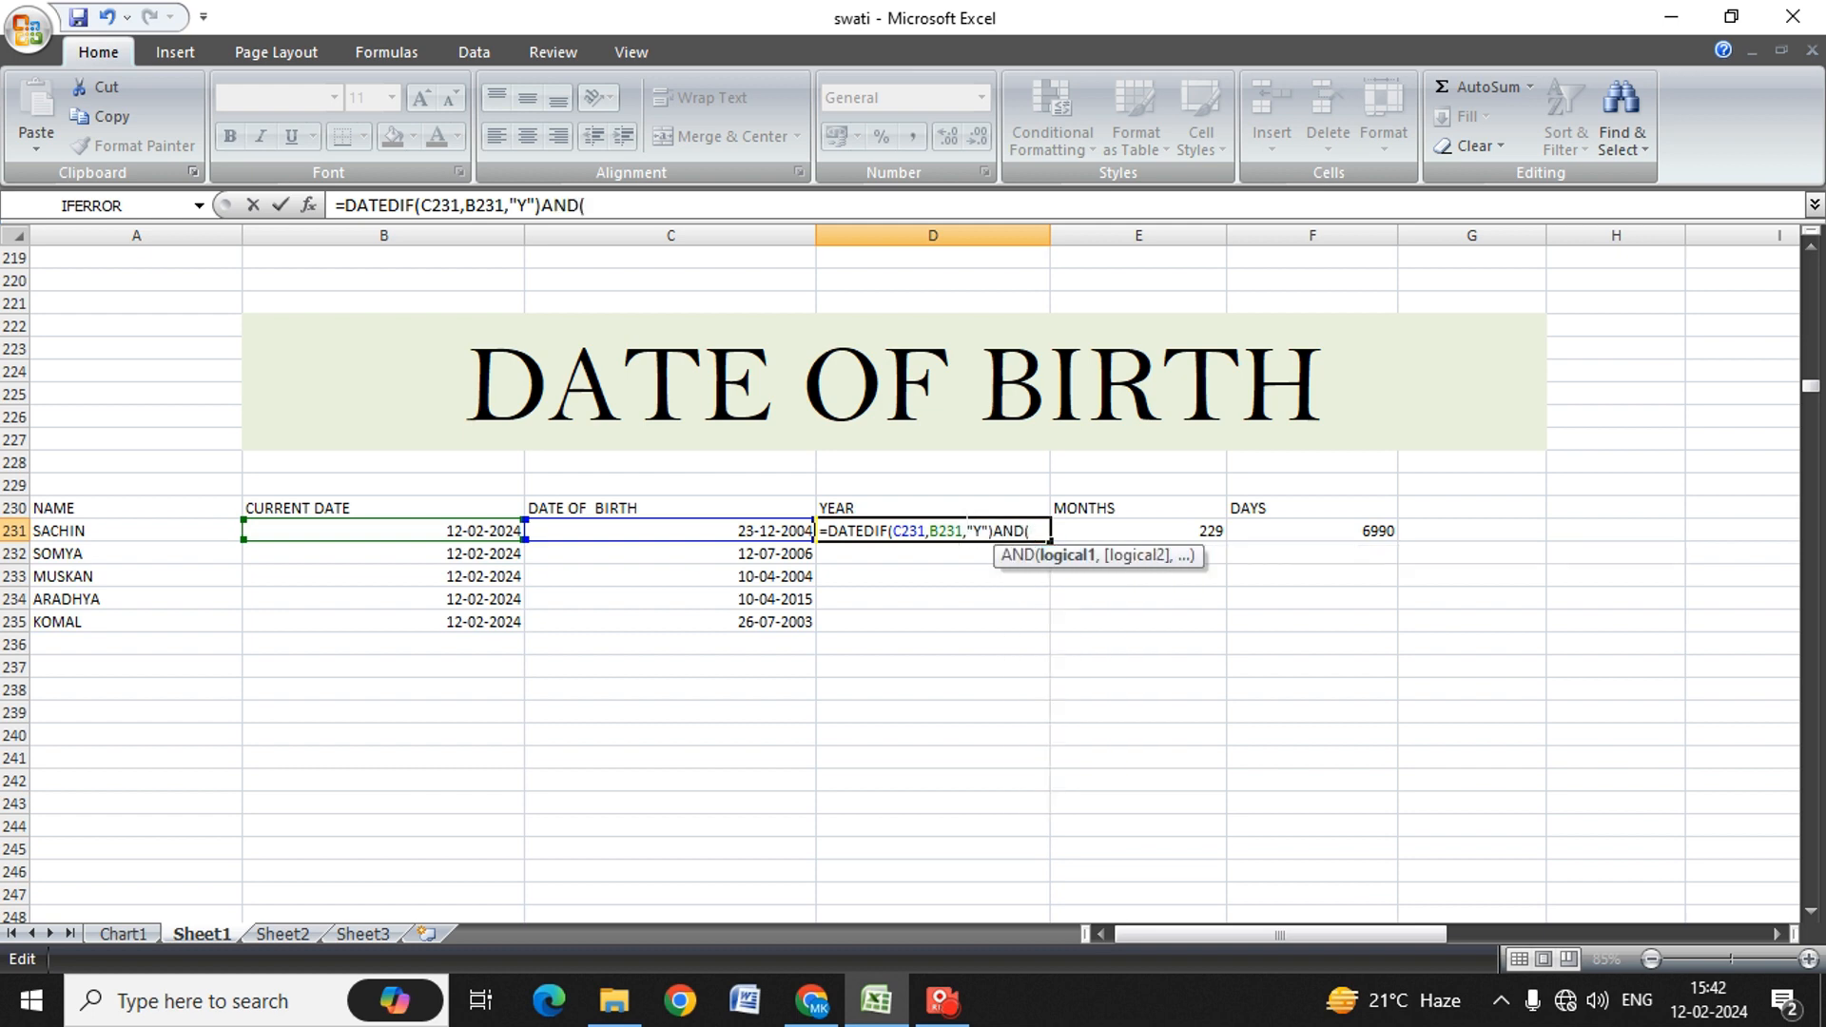
pyautogui.press('BackSpace')
pyautogui.press('BackSpace')
pyautogui.press('BackSpace')
pyautogui.press('BackSpace')
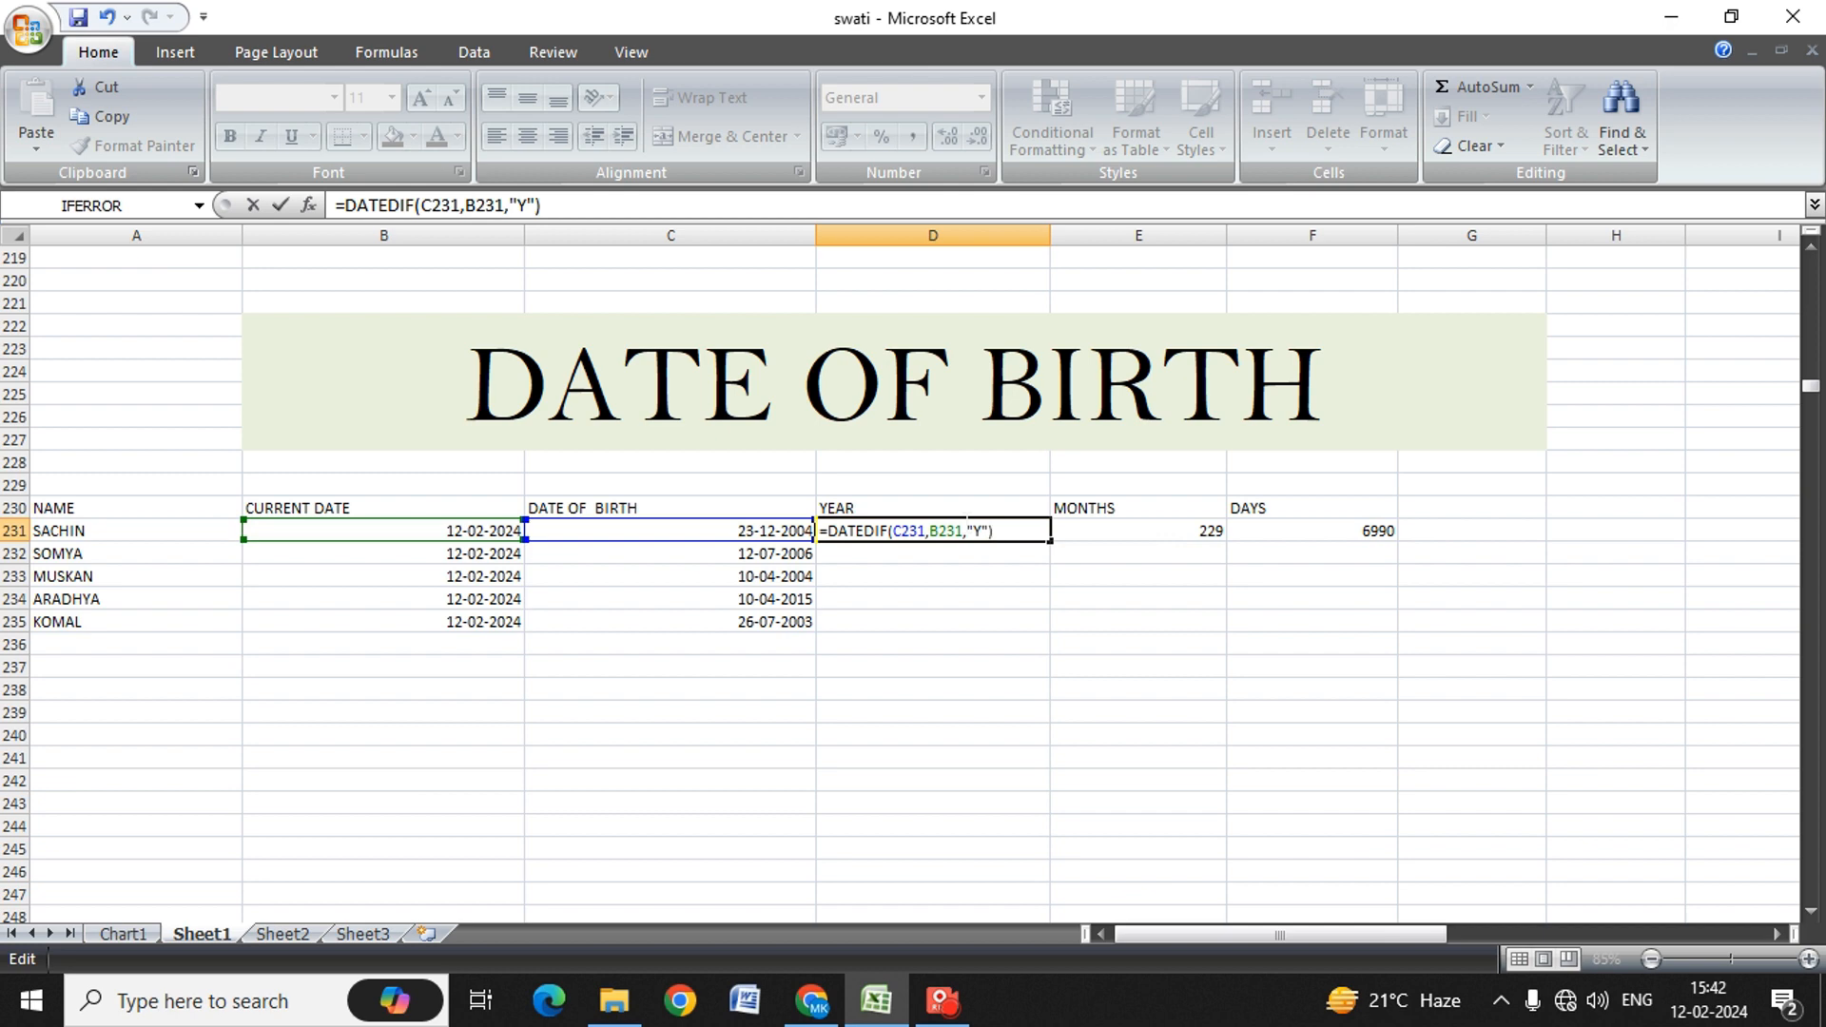
# Step: Append the text label to the formula in D231 so it reads =DATEDIF(C231,B231,"Y")&"YEARS"
pyautogui.write('&"YEARS')
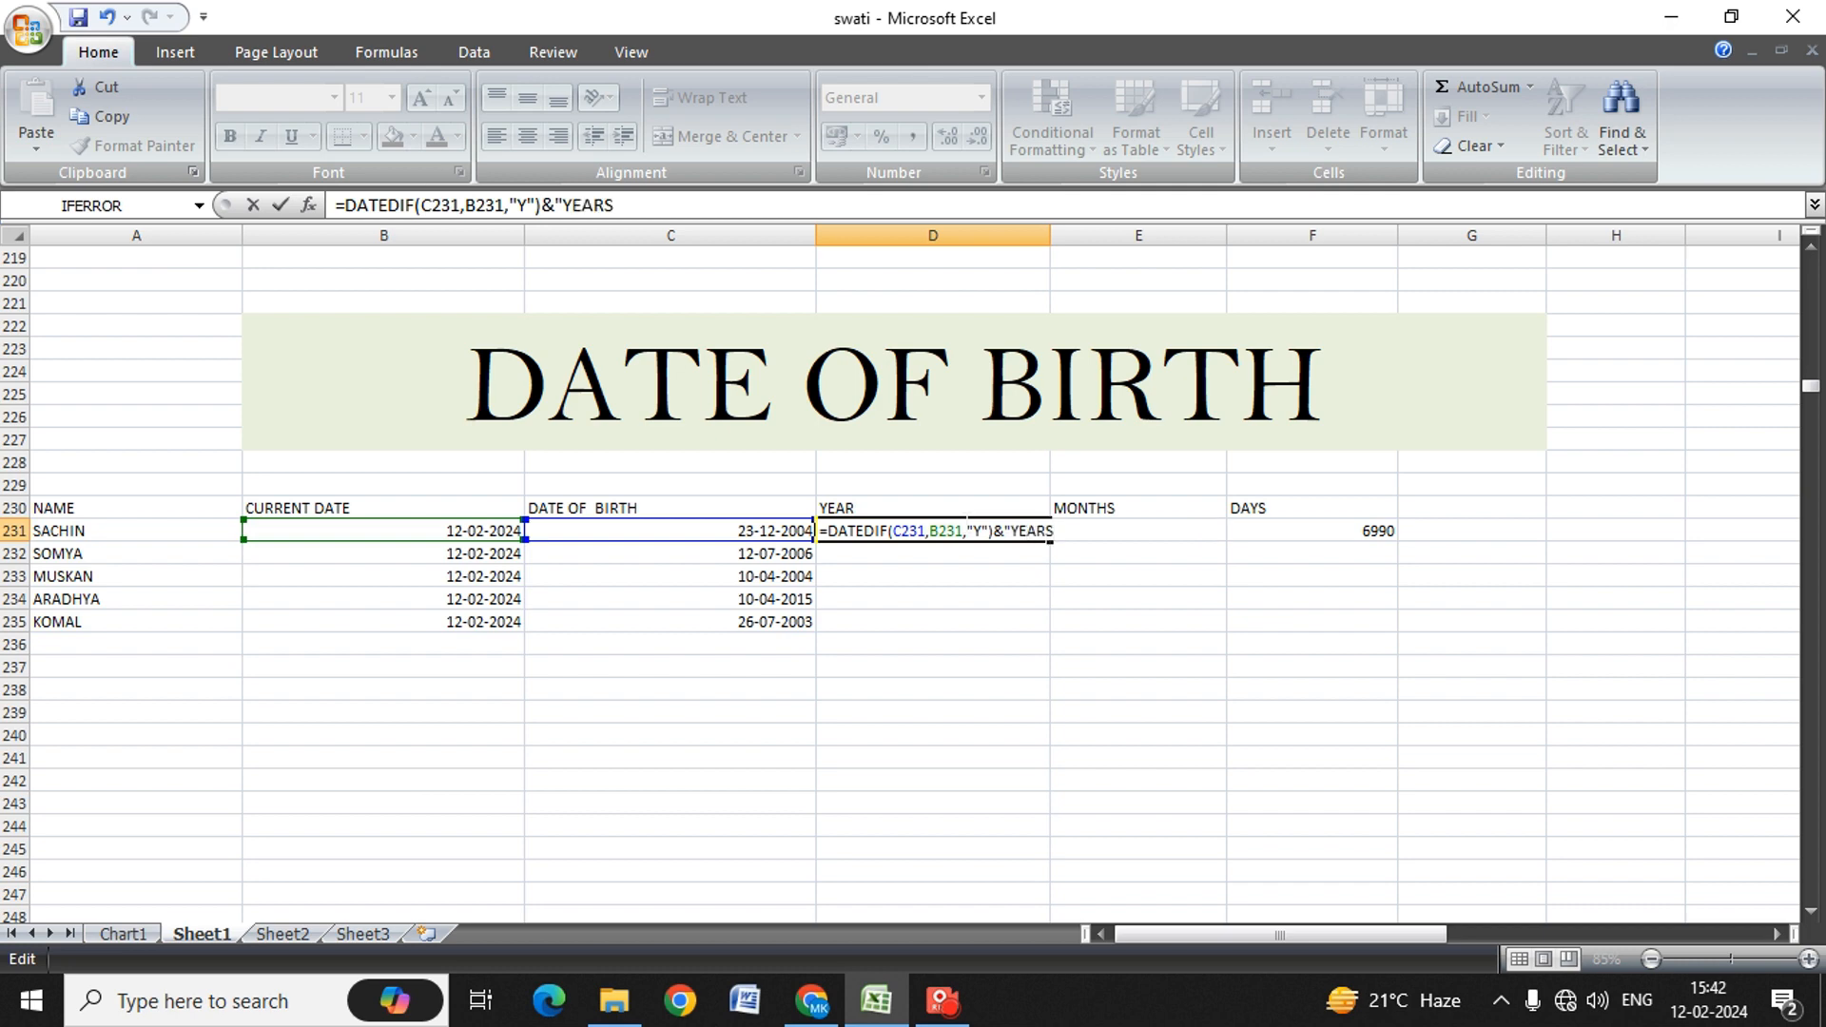
pyautogui.write('")')
pyautogui.press('Return')
pyautogui.press('Return')
pyautogui.click(965, 530)
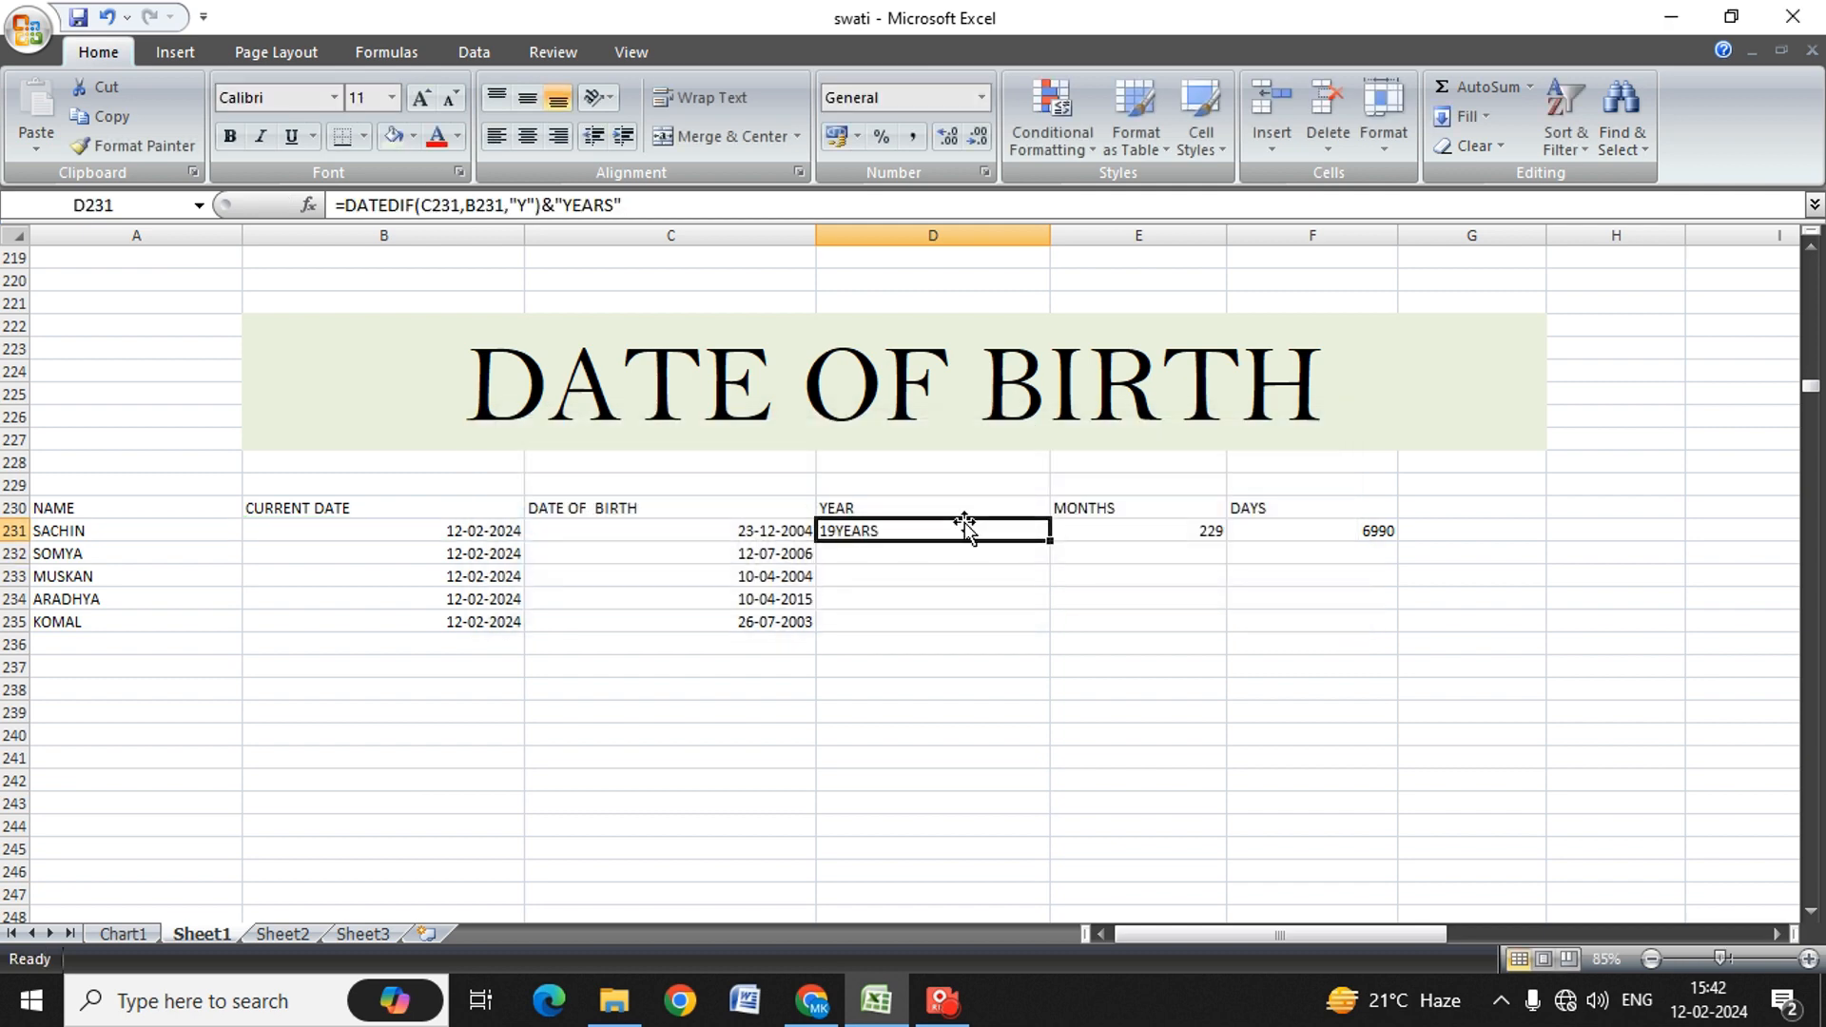
# Step: Append the text label to the formula in E231 so it reads =DATEDIF(C231,B231,"M")&"MONTHS"
pyautogui.press('Right')
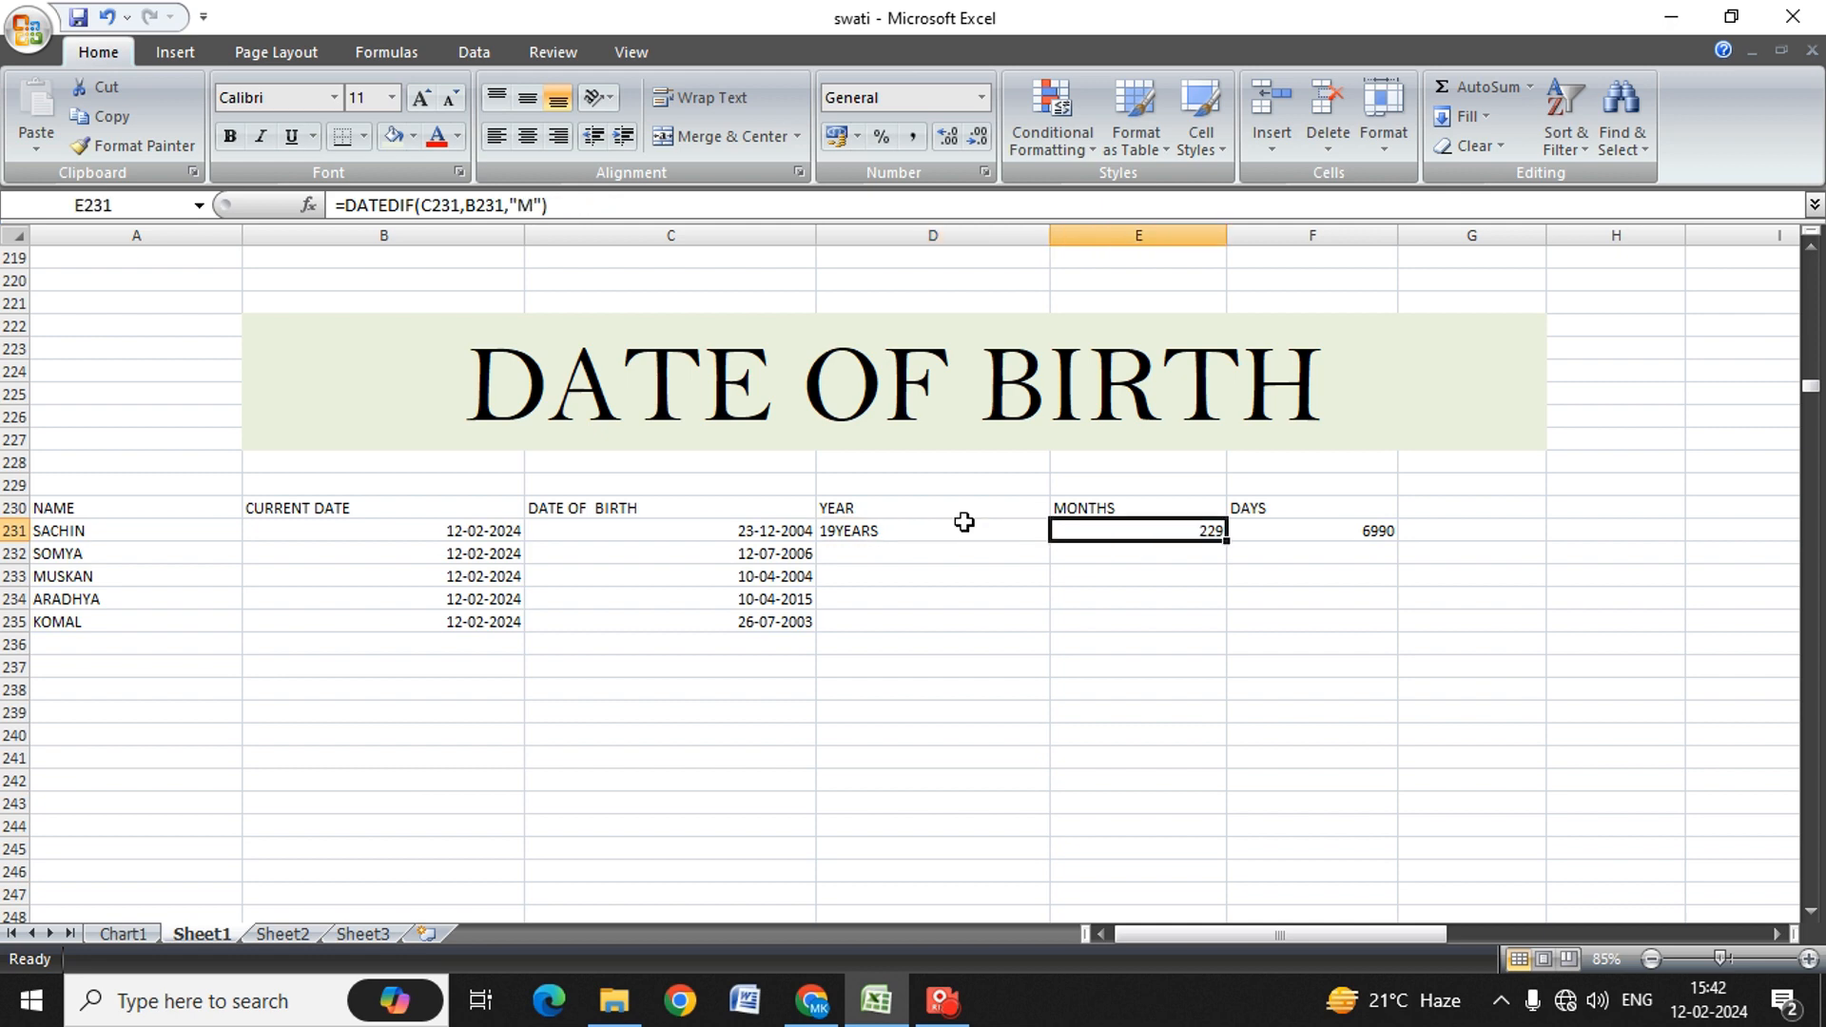
pyautogui.press('F2')
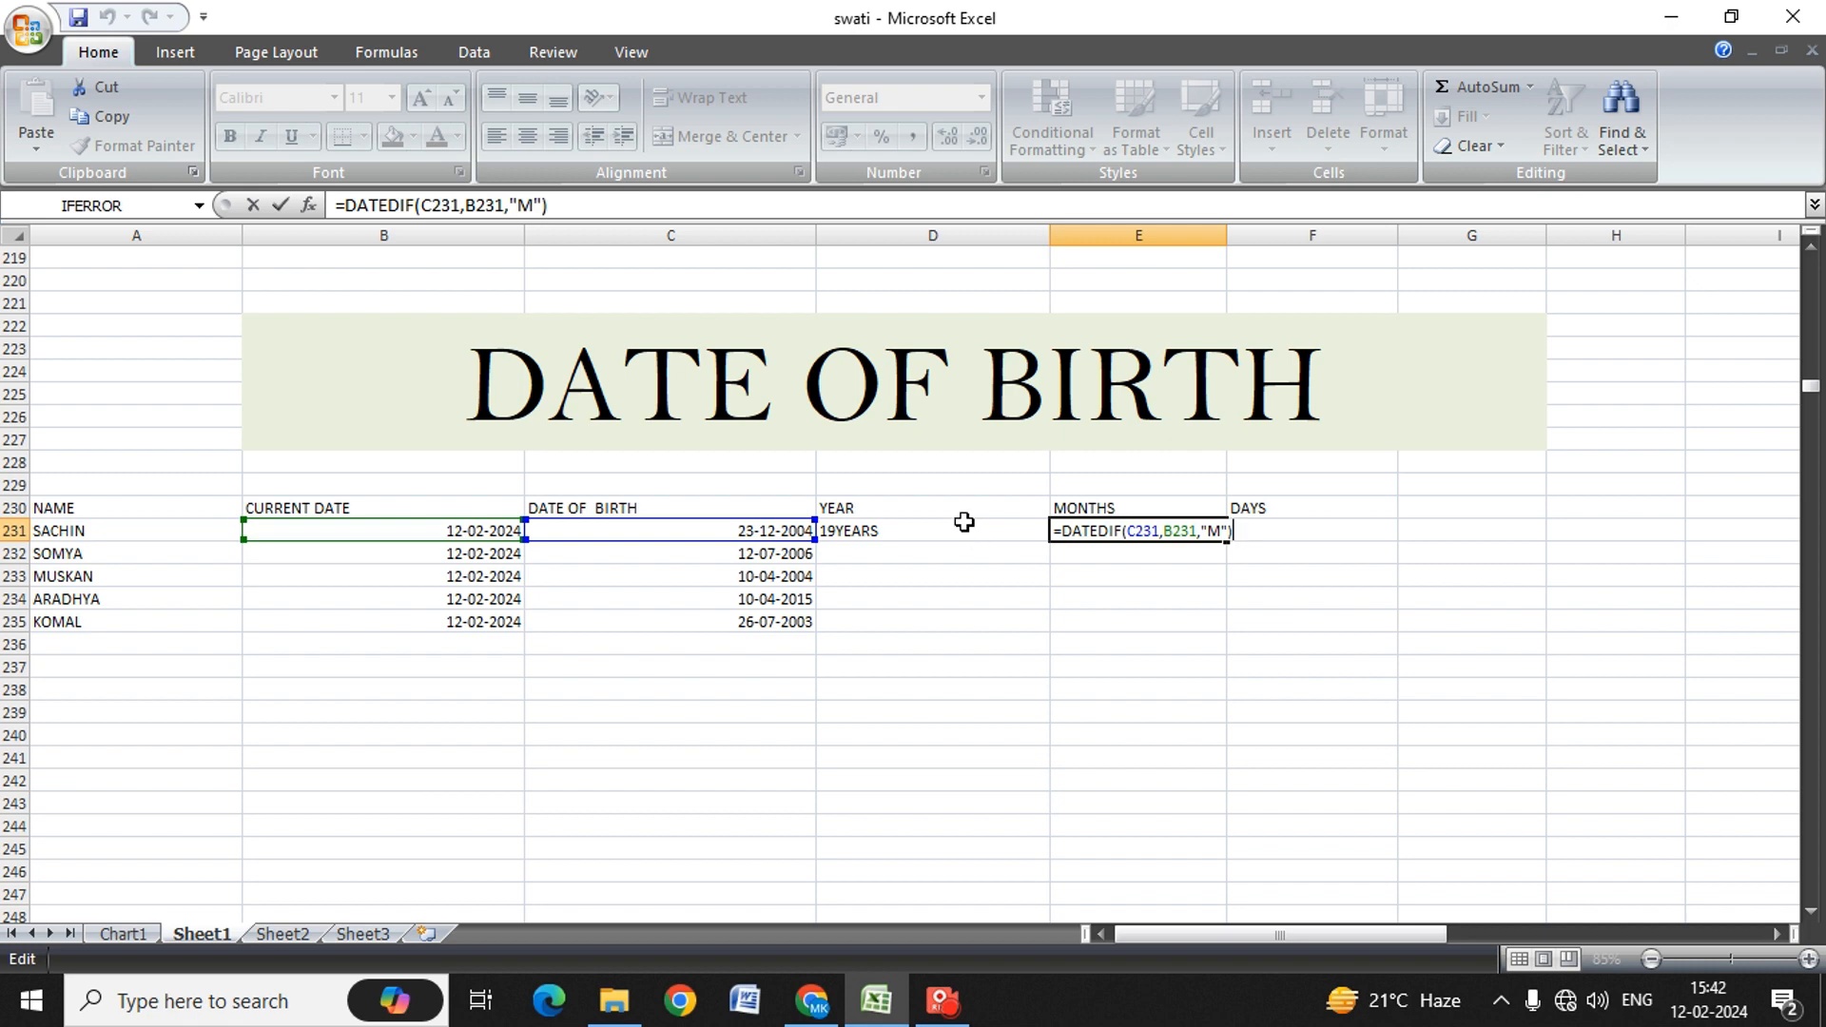
pyautogui.write('&')
pyautogui.write('"MA')
pyautogui.press('BackSpace')
pyautogui.write('ON')
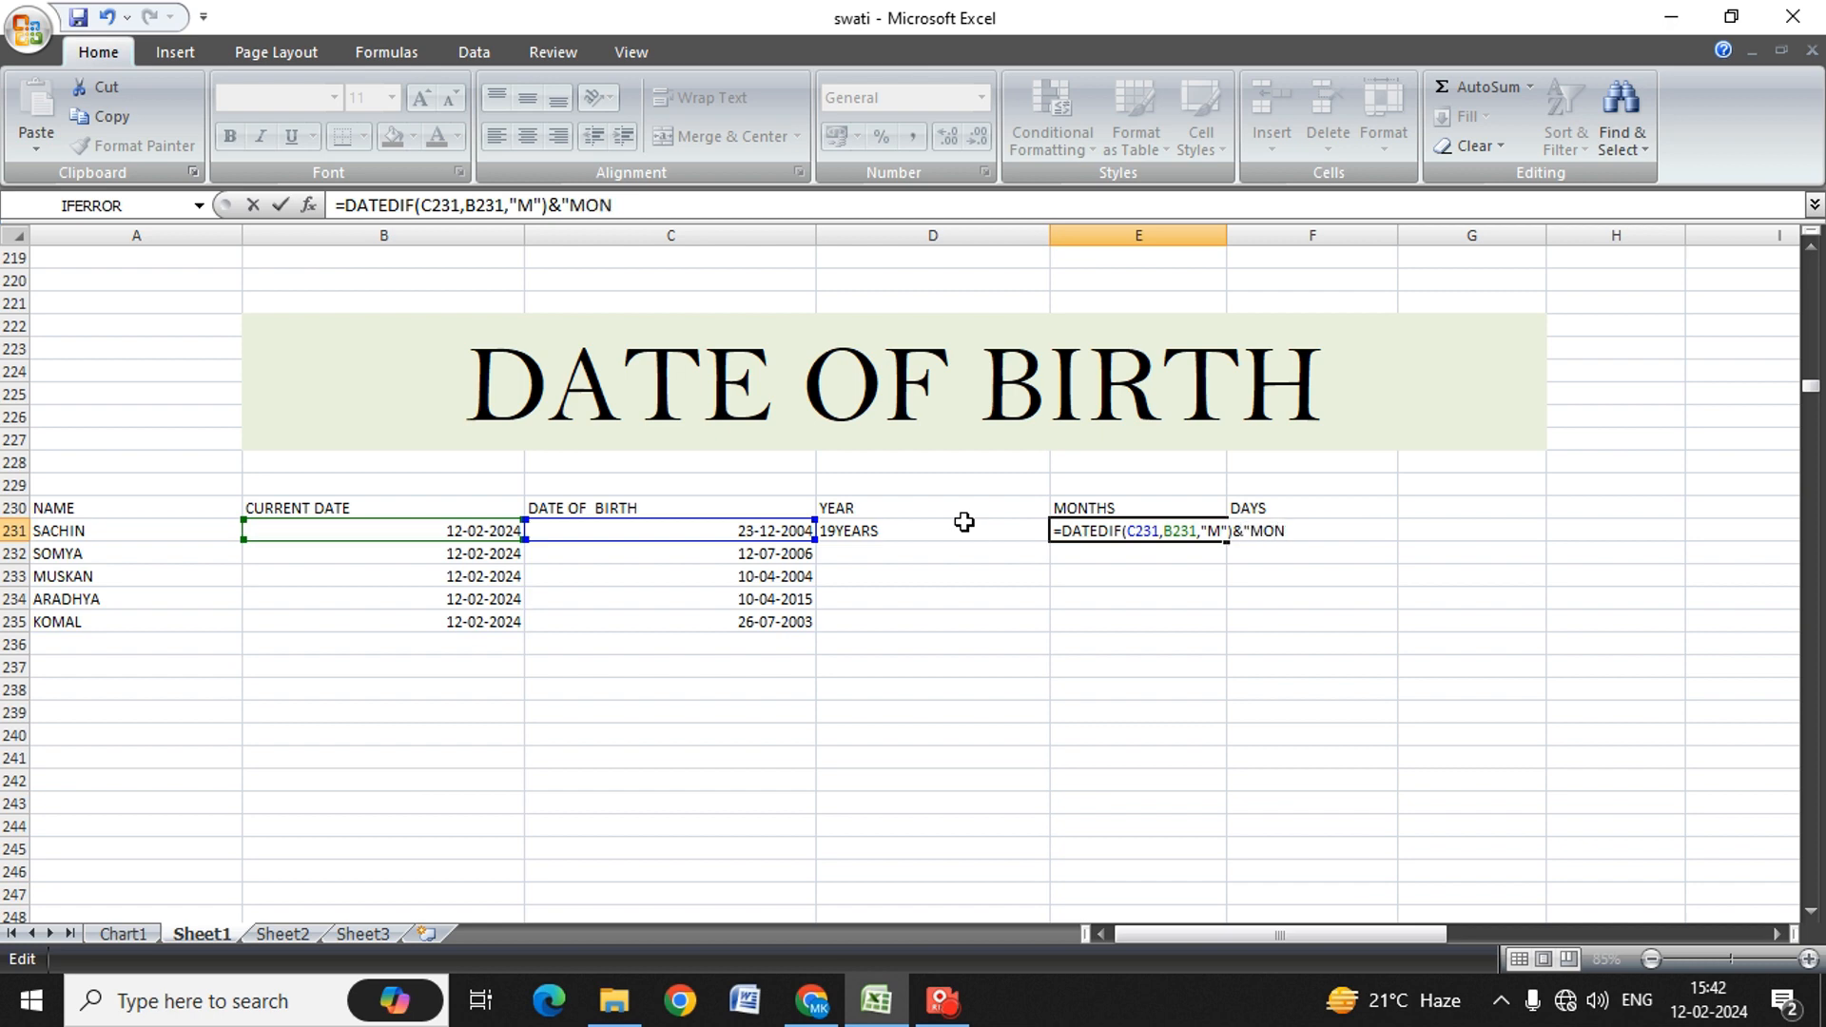
pyautogui.write('THS")o')
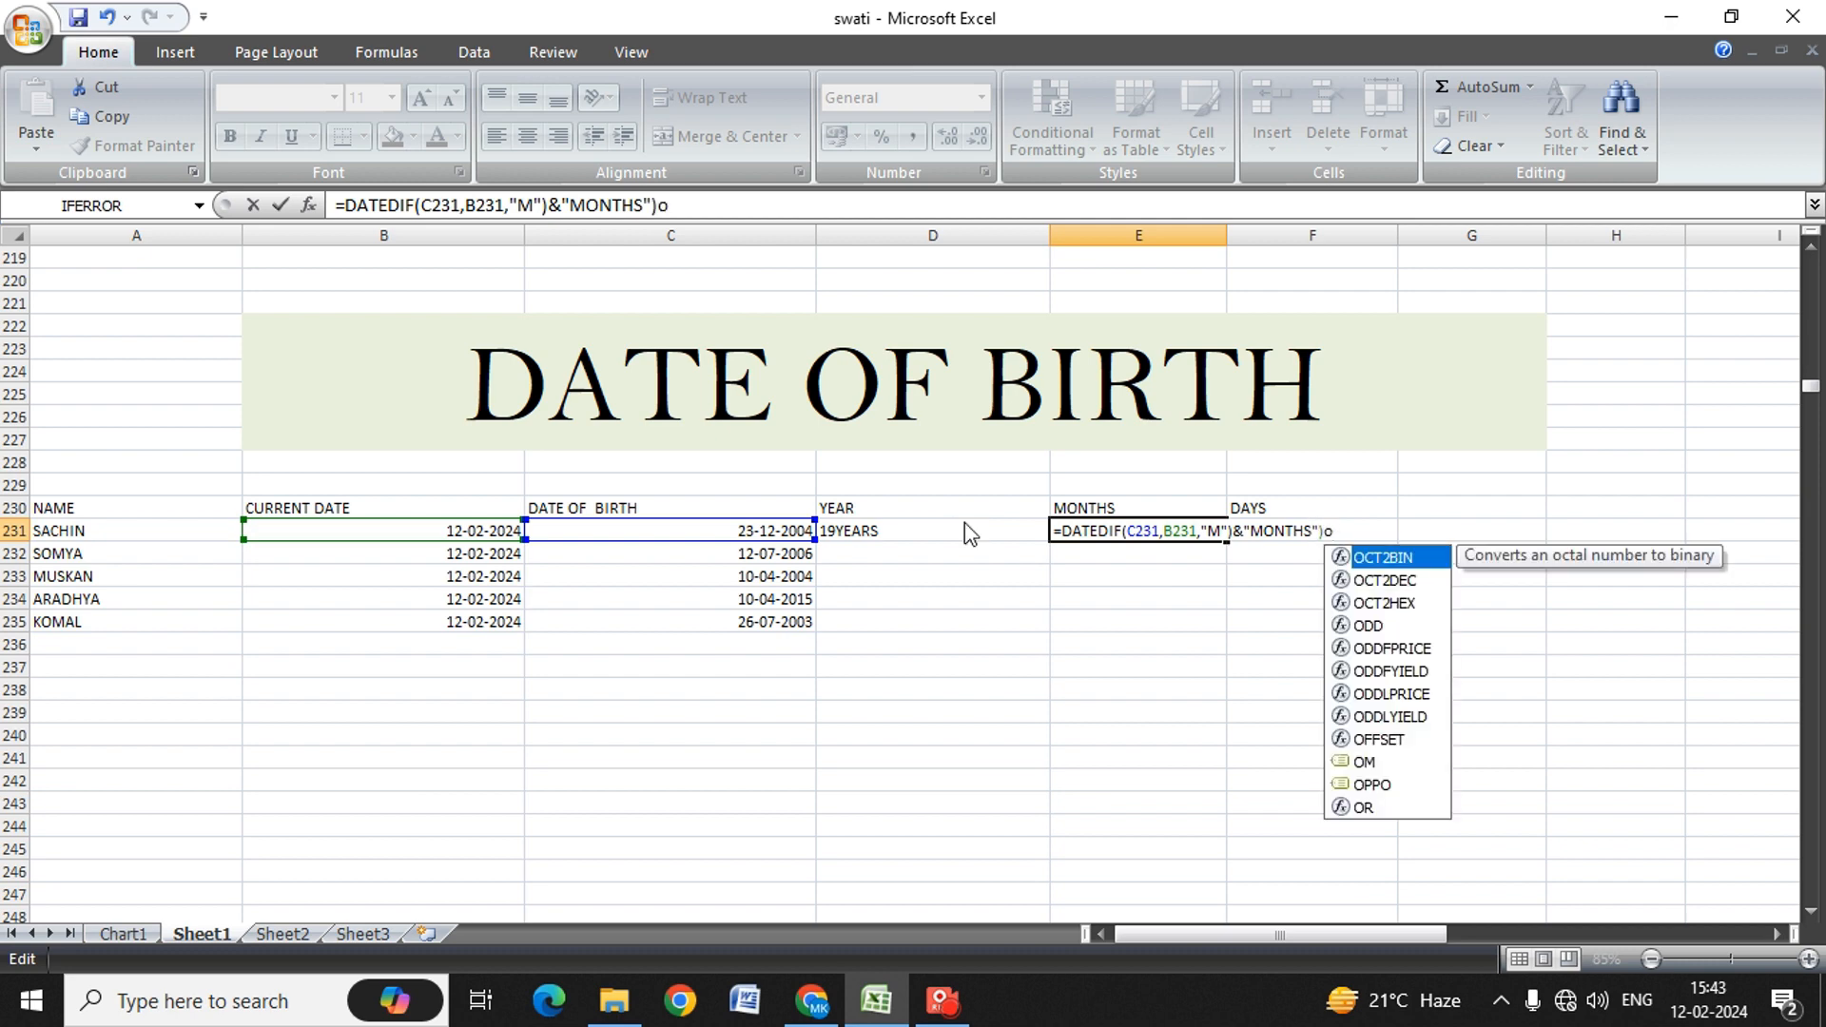
pyautogui.press('BackSpace')
pyautogui.press('Return')
pyautogui.press('Return')
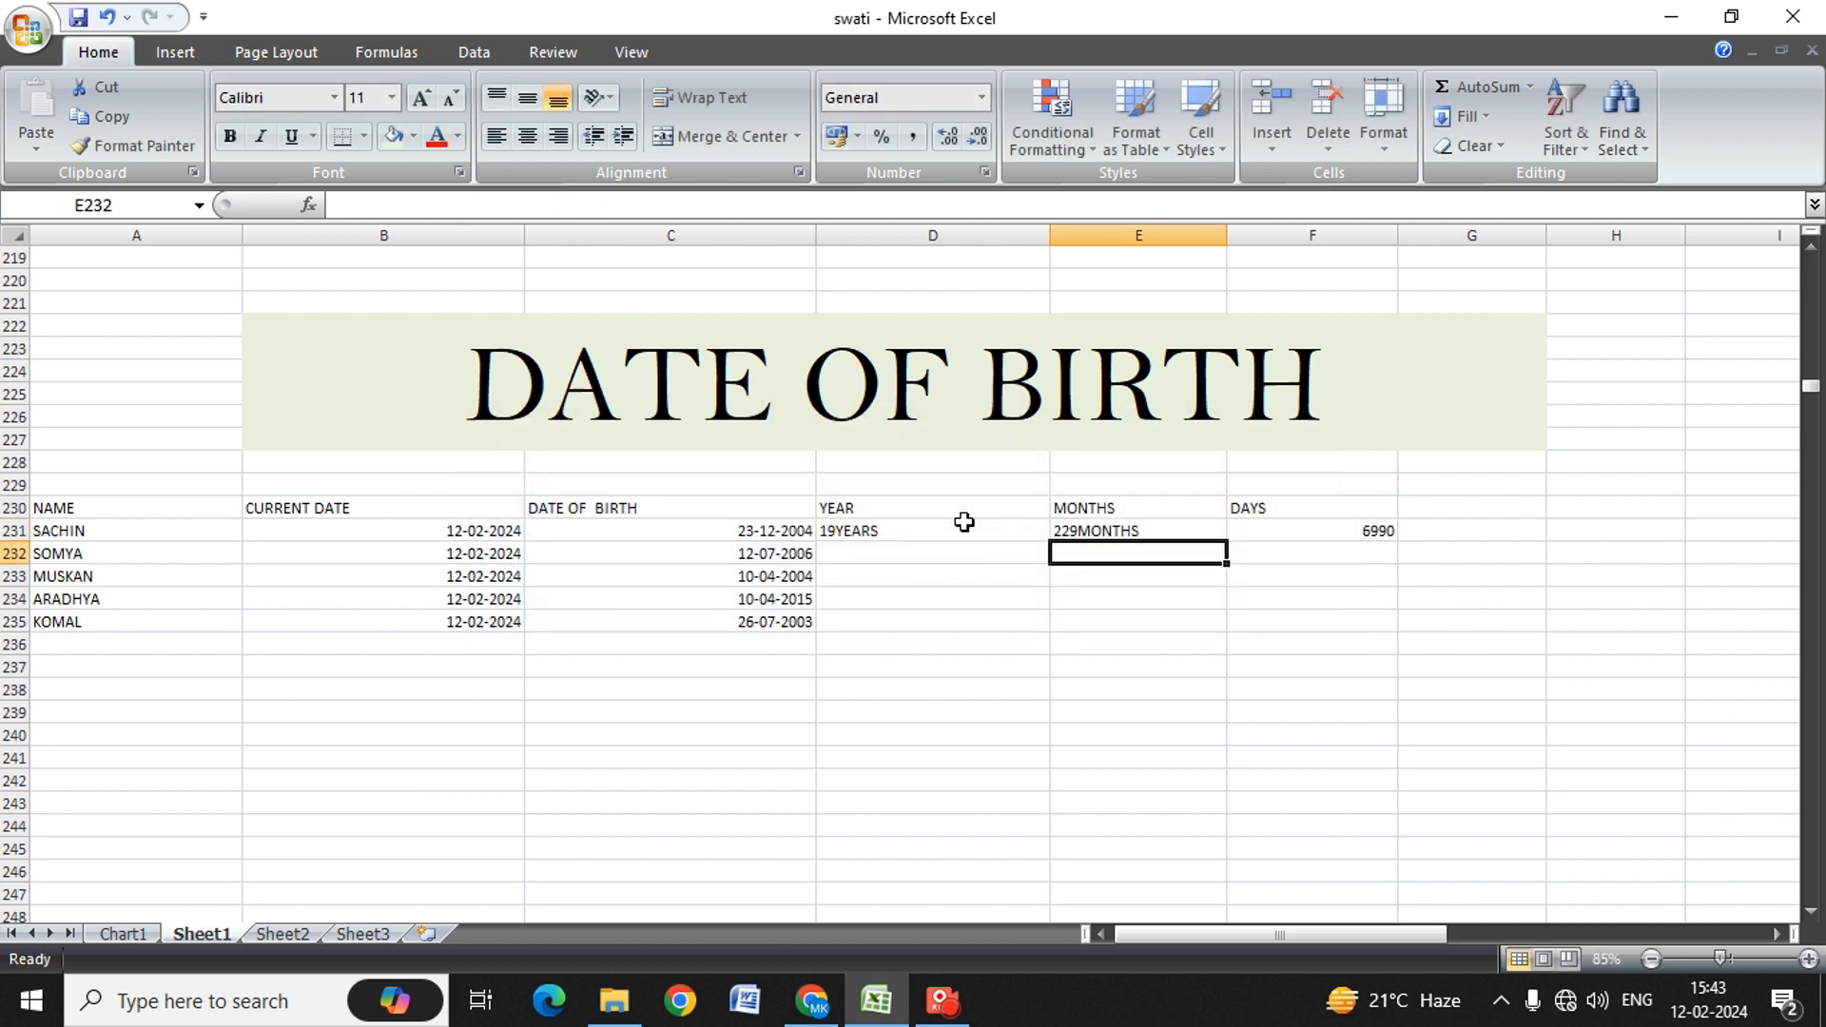
# Step: Append the text label to the formula in F231 so it reads =DATEDIF(C231,B231,"D")&"DAYS"
pyautogui.press('Up')
pyautogui.press('Right')
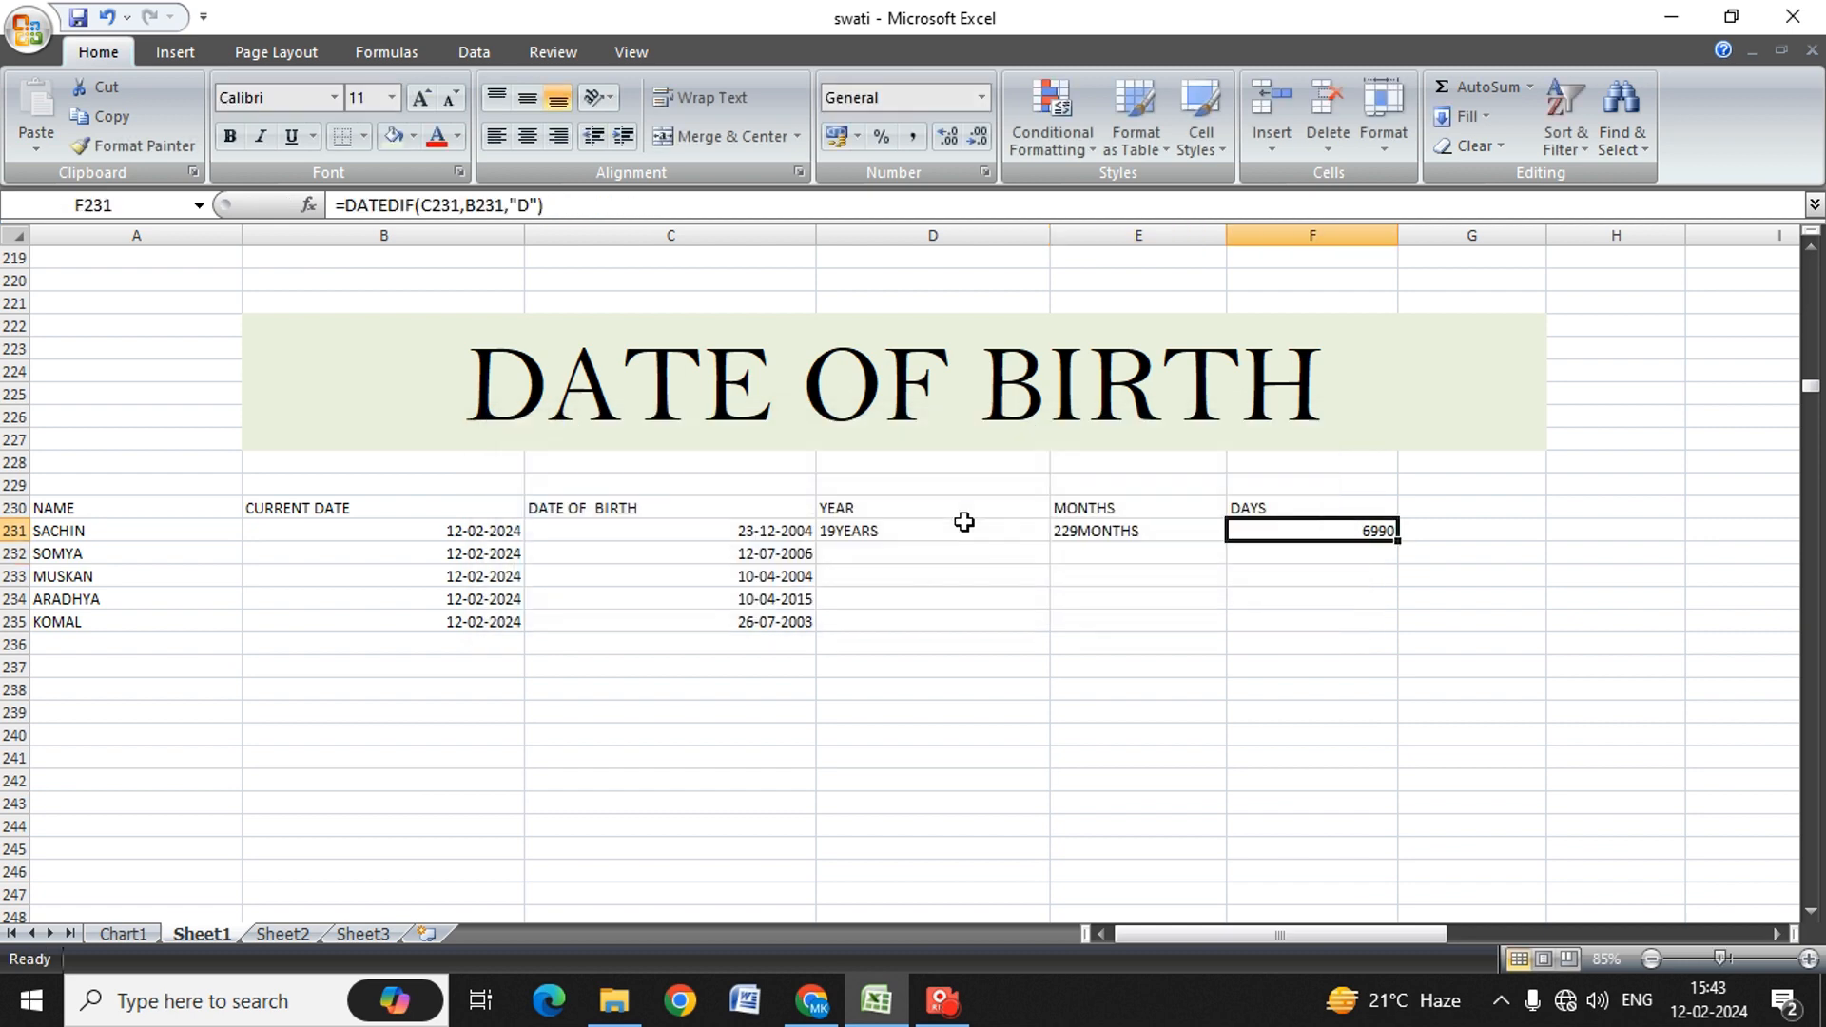
pyautogui.press('F2')
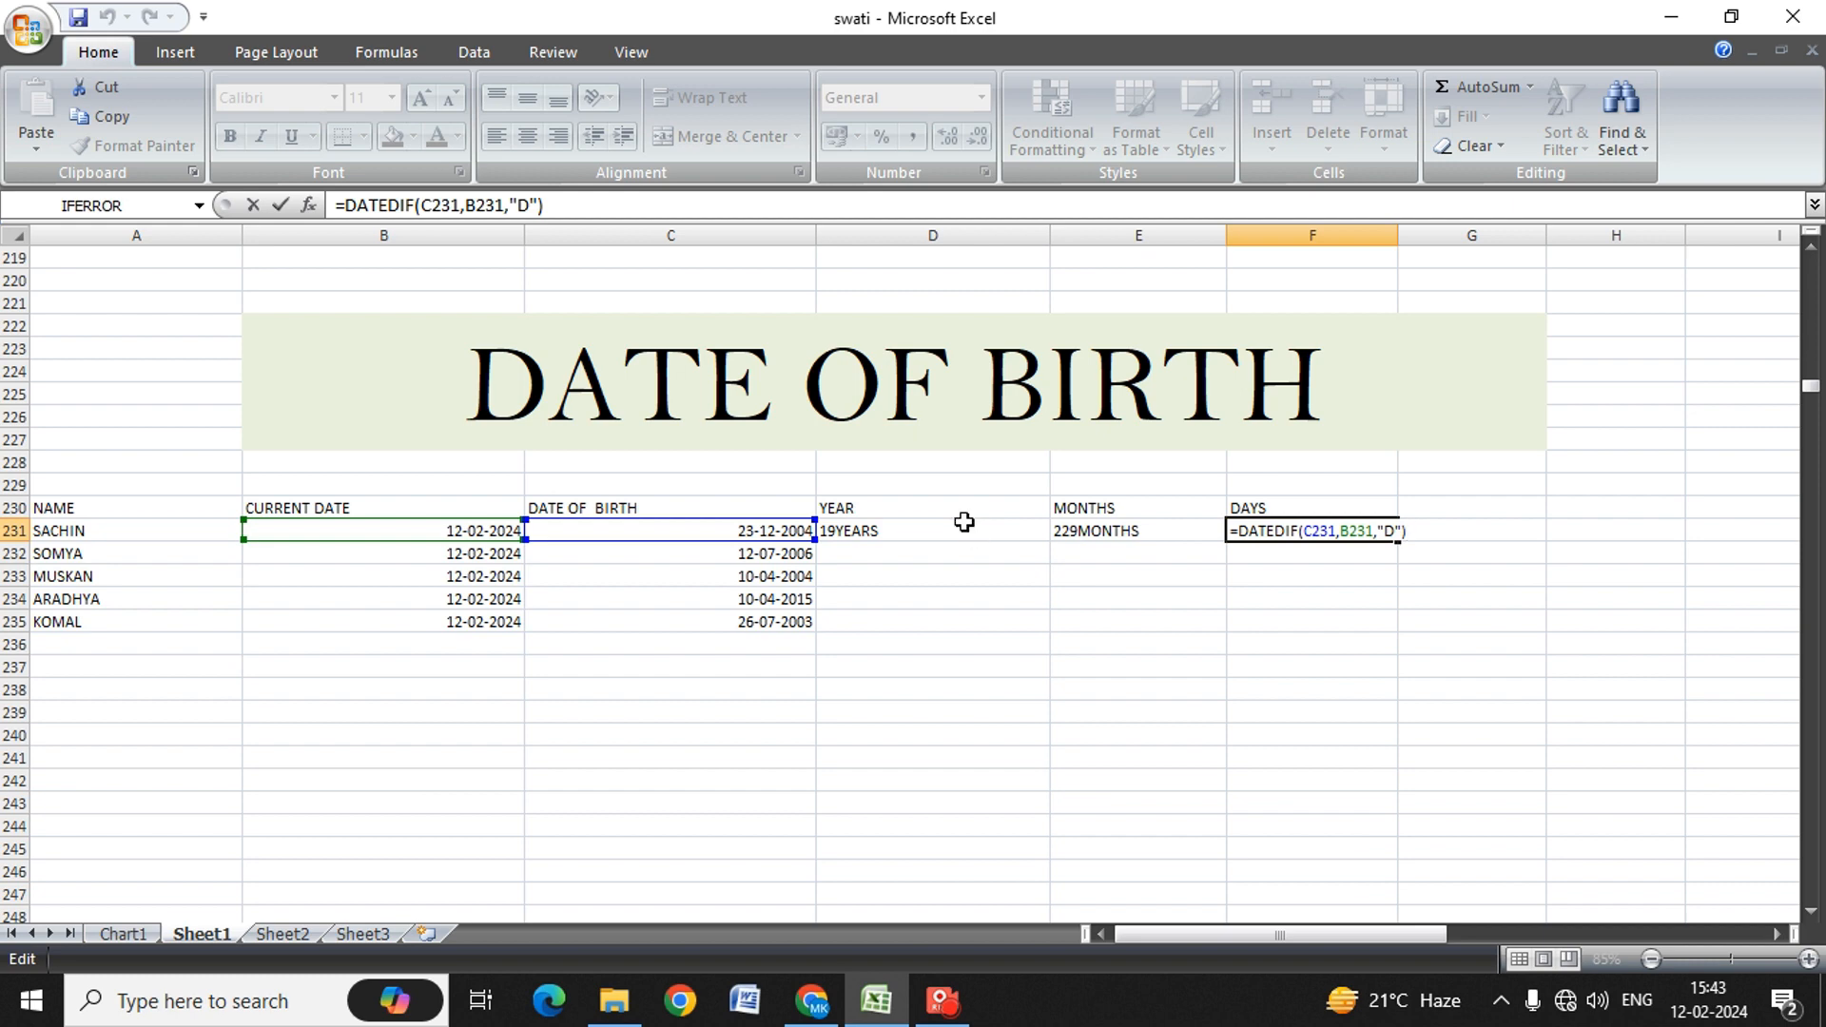
pyautogui.write('&"DAYS"')
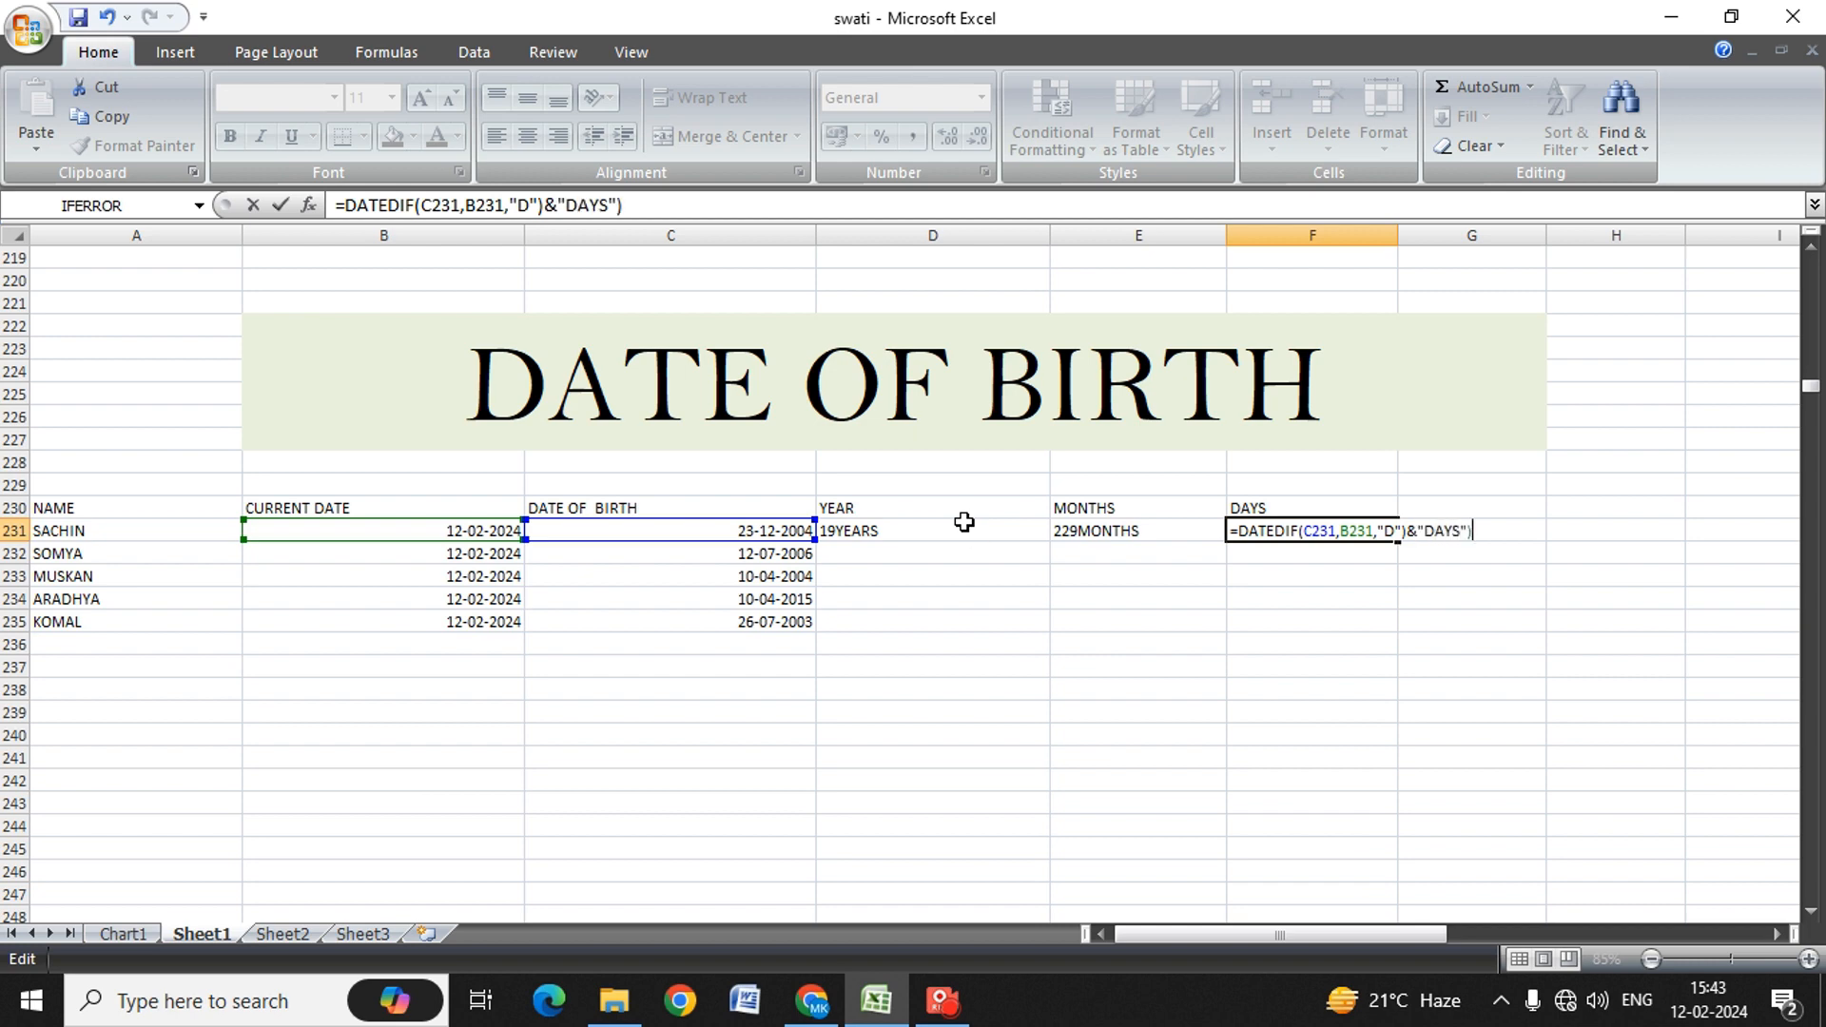
pyautogui.press('Return')
pyautogui.press('Return')
# Step: Fill the YEAR formula from D231 down through D235
pyautogui.press('Left')
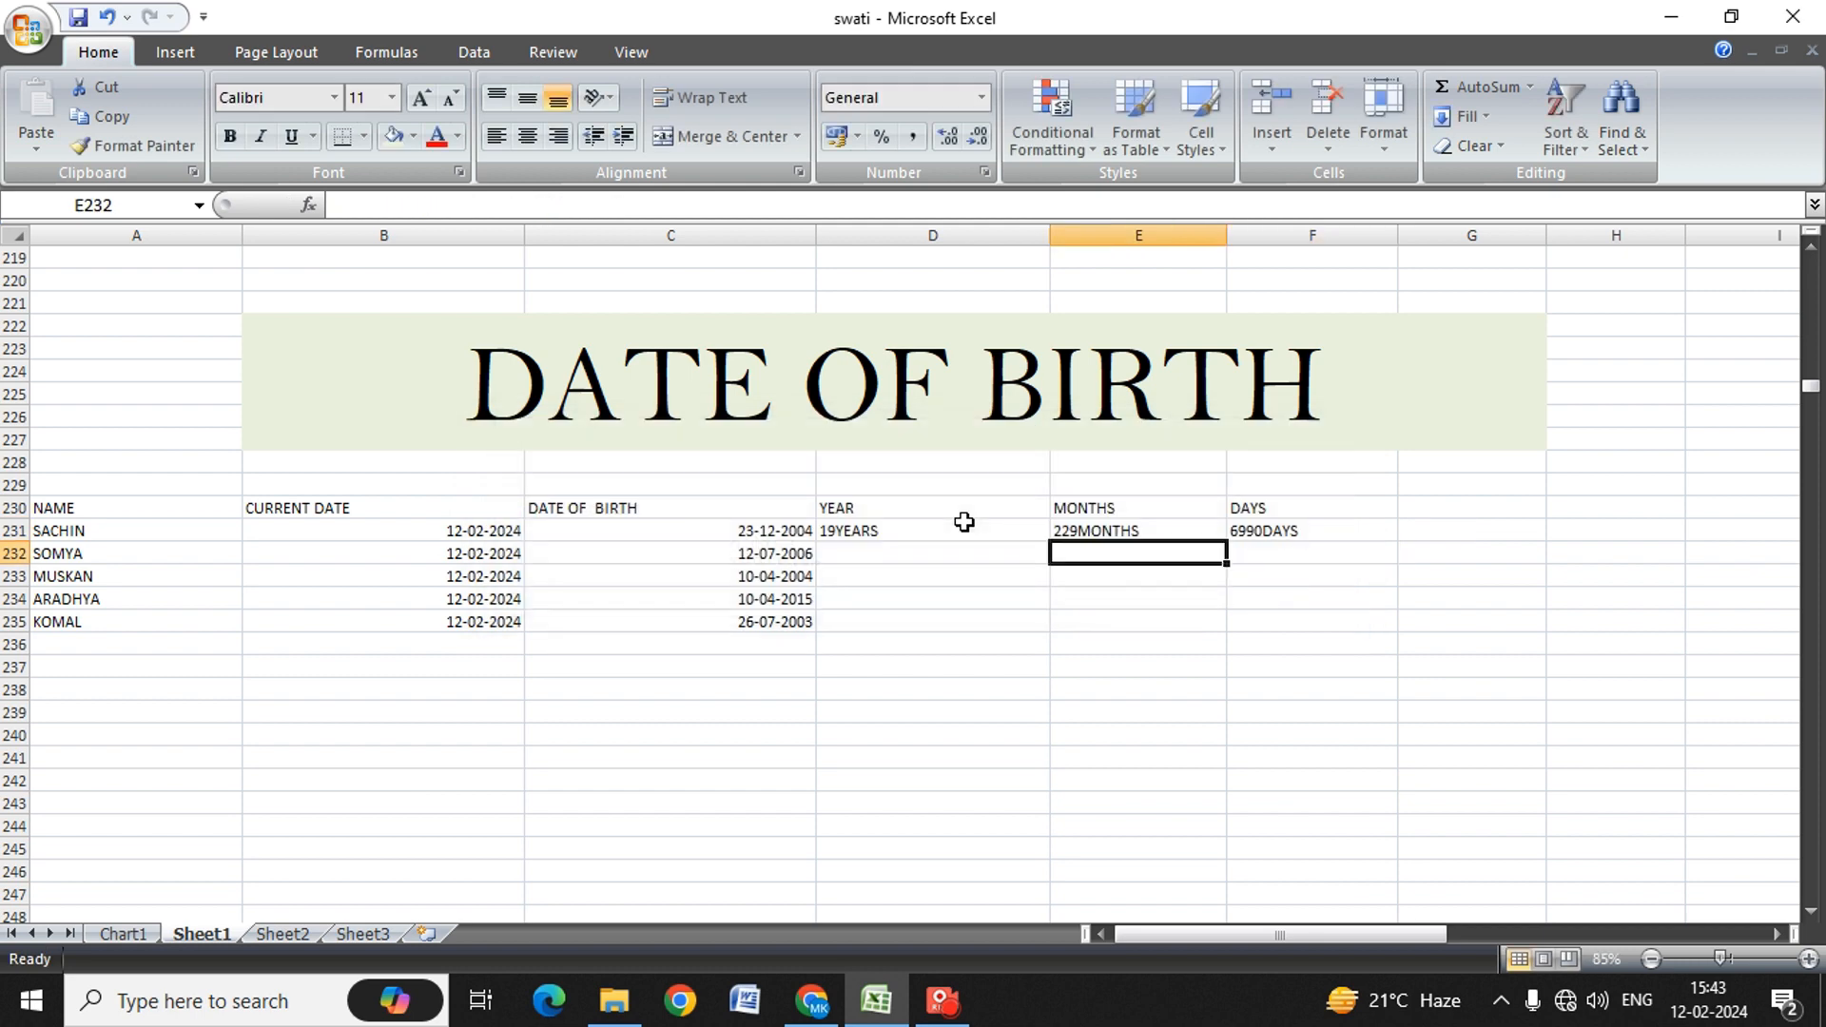
pyautogui.press('Left')
pyautogui.press('Up')
pyautogui.hotkey('shift', 'Down')
pyautogui.hotkey('shift', 'Down')
pyautogui.hotkey('shift', 'Down')
pyautogui.hotkey('shift', 'Down')
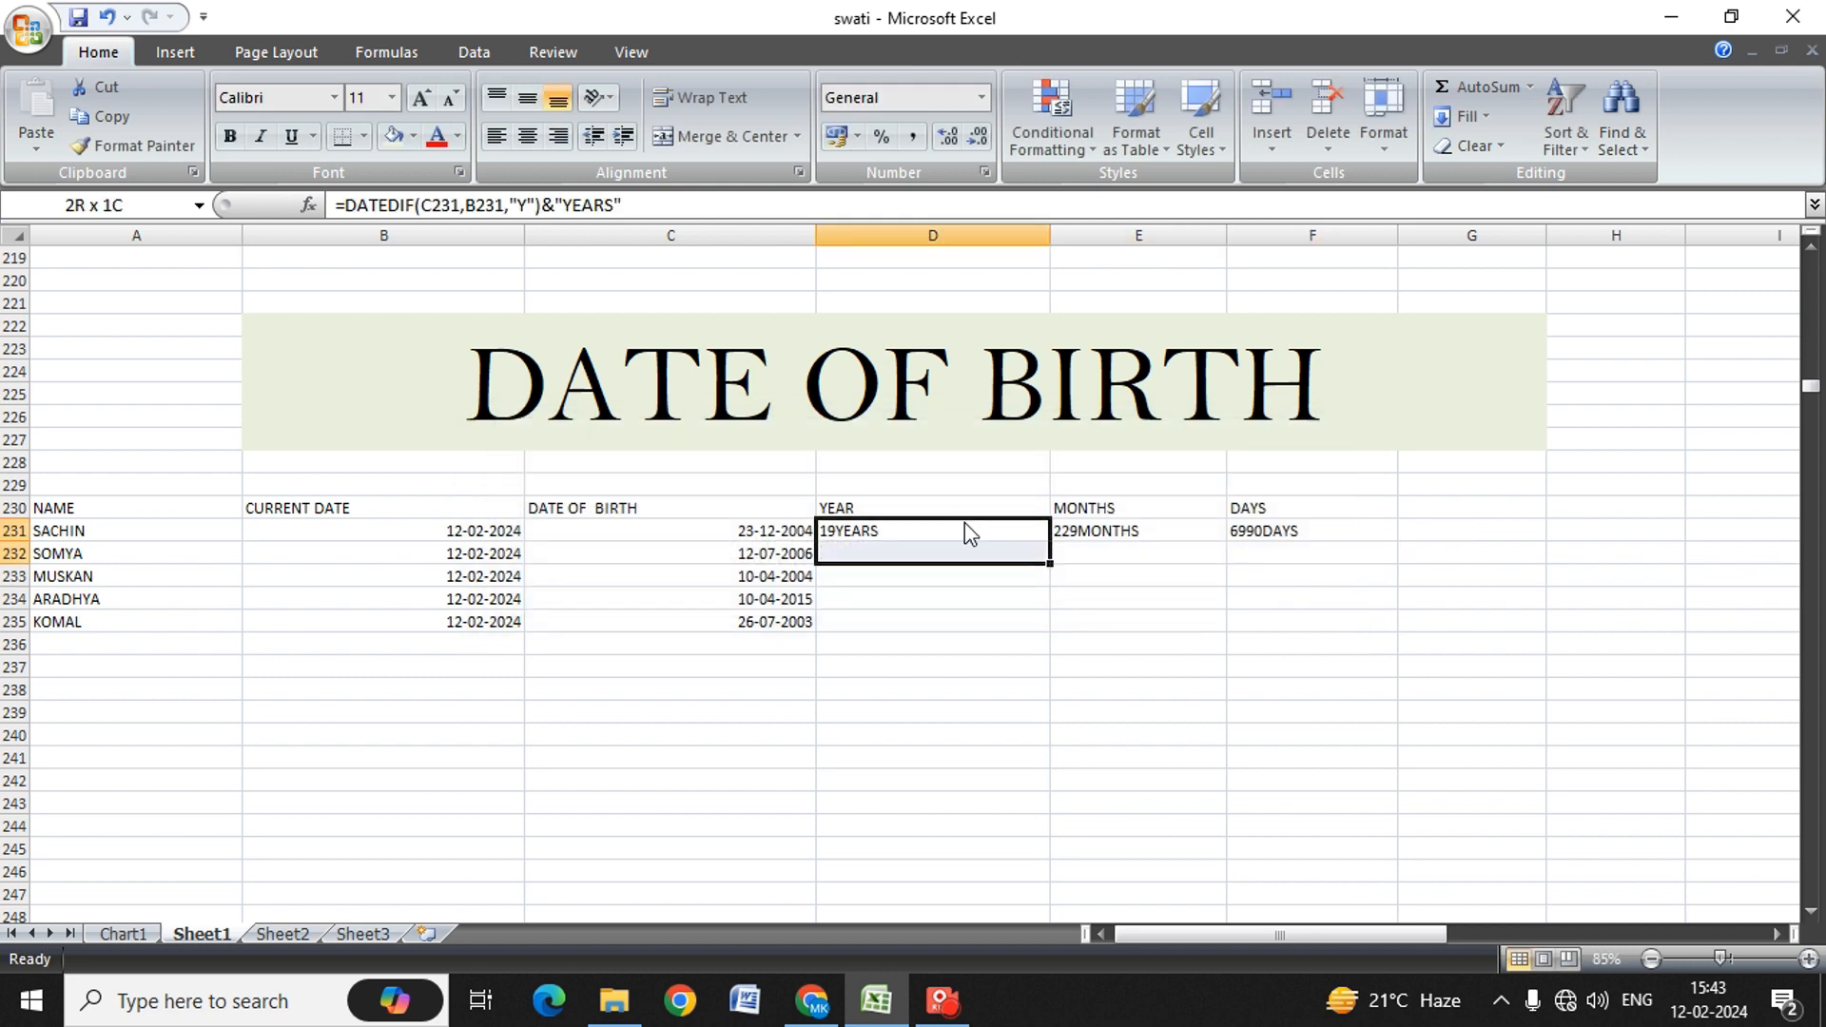
pyautogui.hotkey('ctrl', 'd')
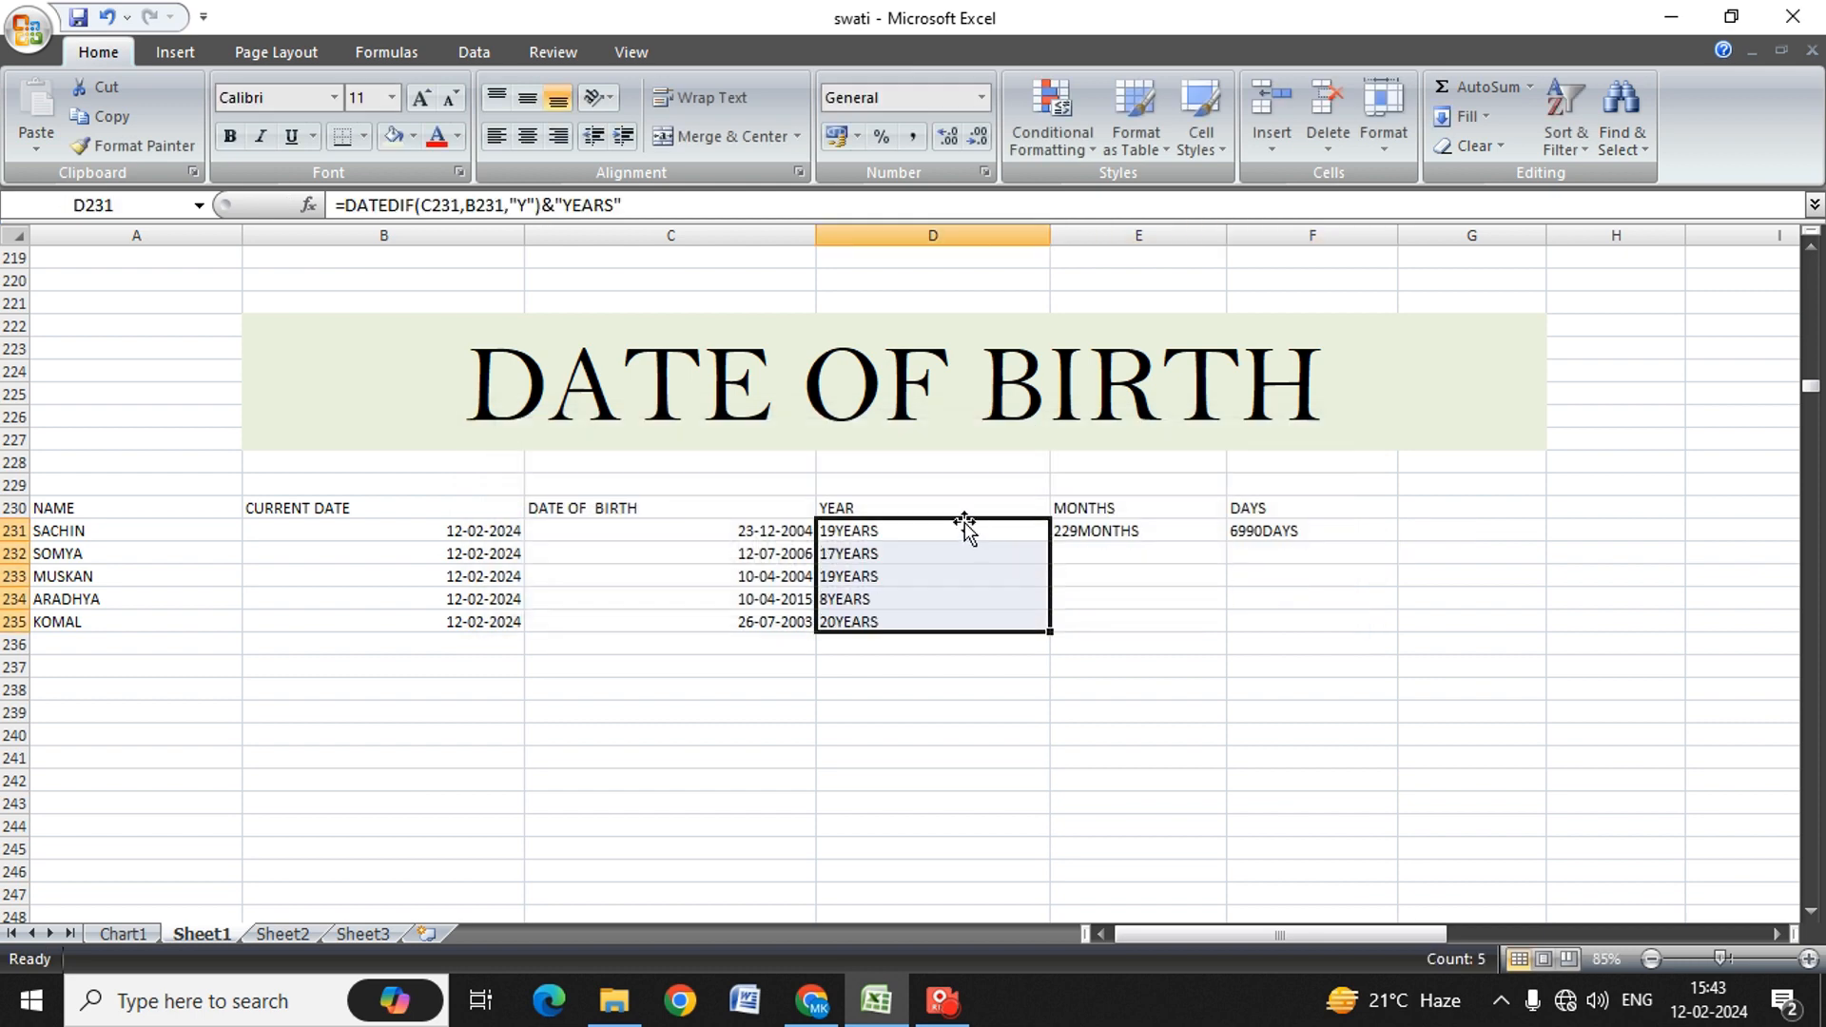
pyautogui.write('0')
pyautogui.press('Escape')
# Step: Fill the MONTHS formula from E231 down through E235
pyautogui.press('Right')
pyautogui.press('Down')
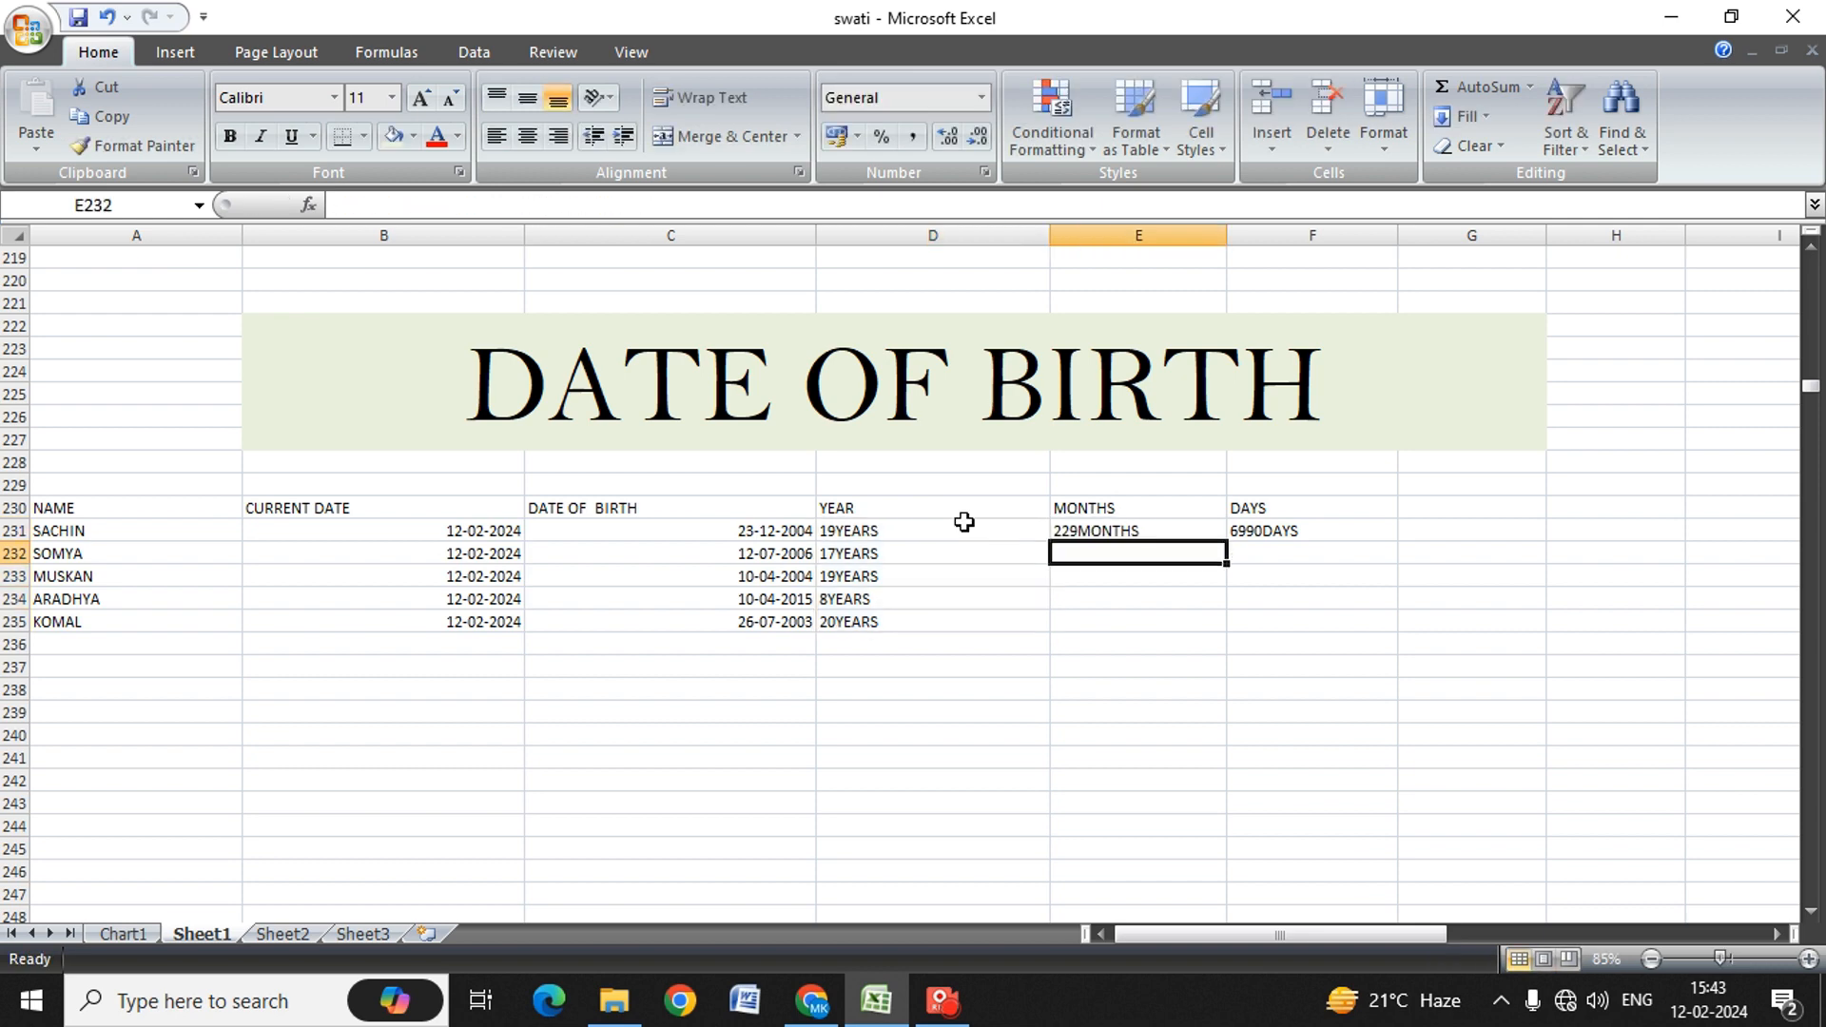
pyautogui.hotkey('shift', 'Down')
pyautogui.press('Up')
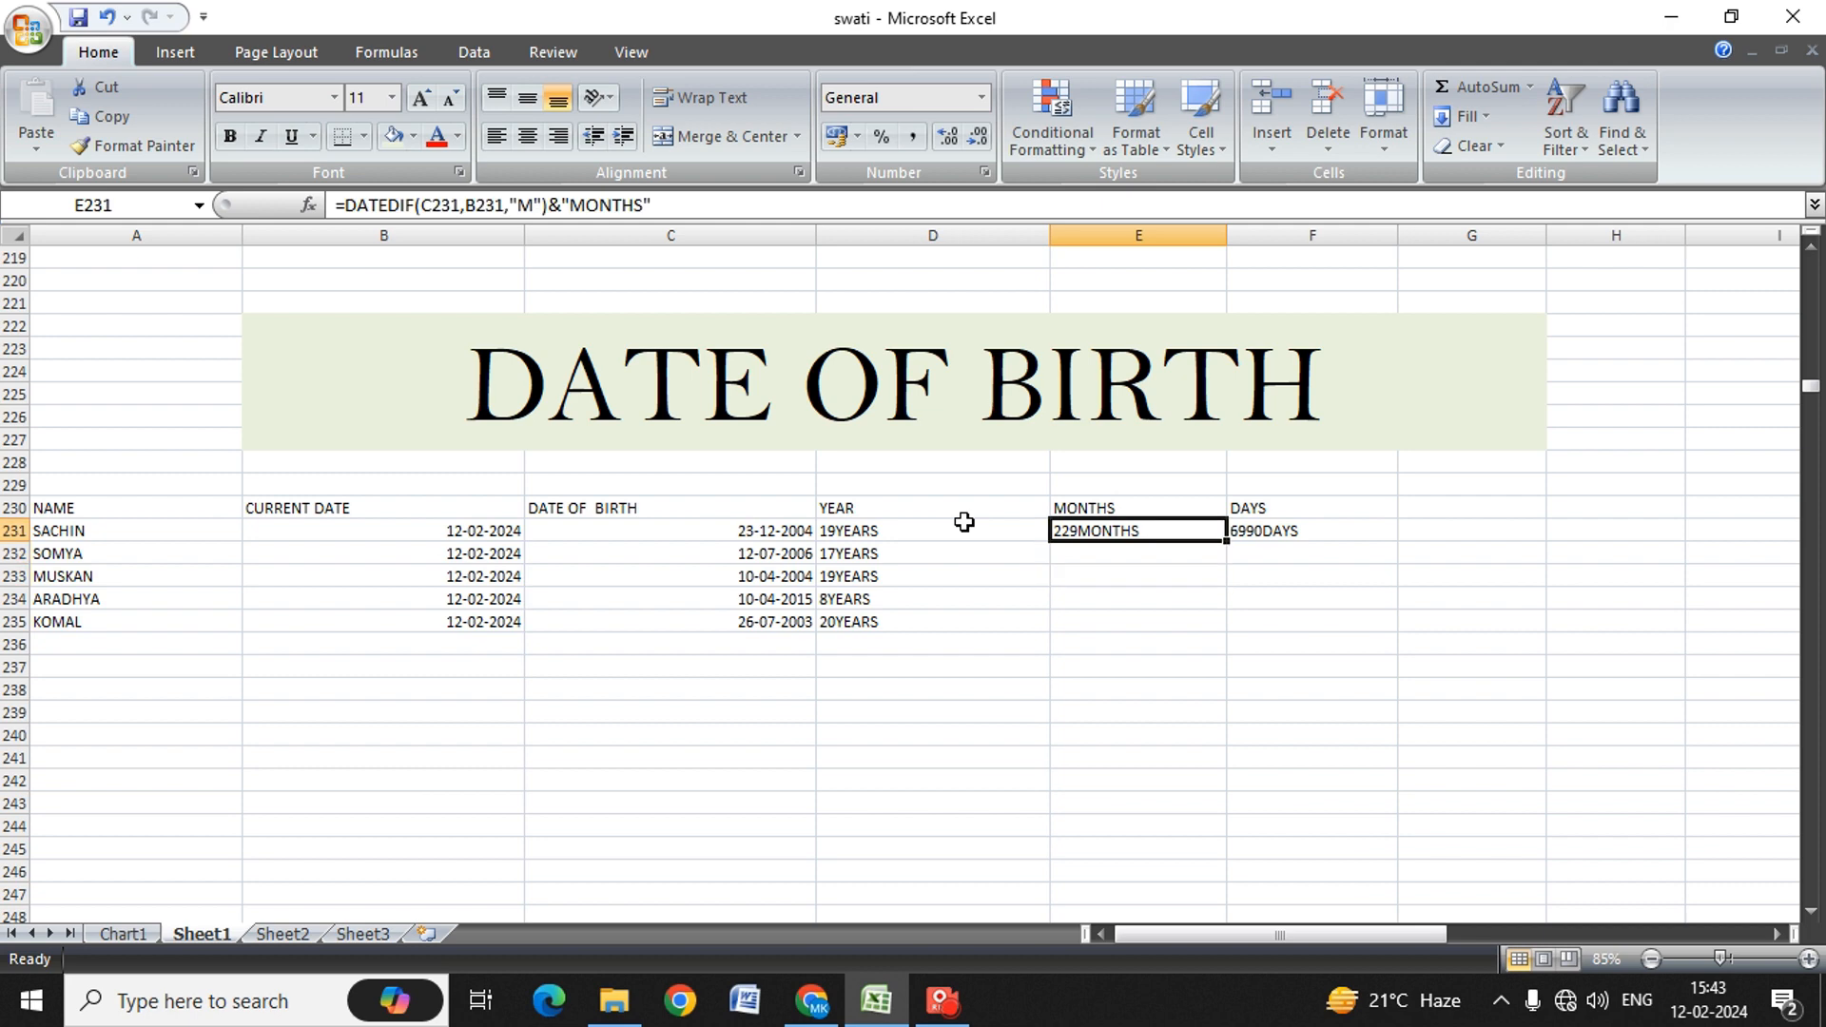
pyautogui.hotkey('shift', 'Down')
pyautogui.press('Up')
pyautogui.press('Down')
pyautogui.hotkey('shift', 'Down')
pyautogui.hotkey('shift', 'Down')
pyautogui.hotkey('shift', 'Down')
pyautogui.hotkey('shift', 'Down')
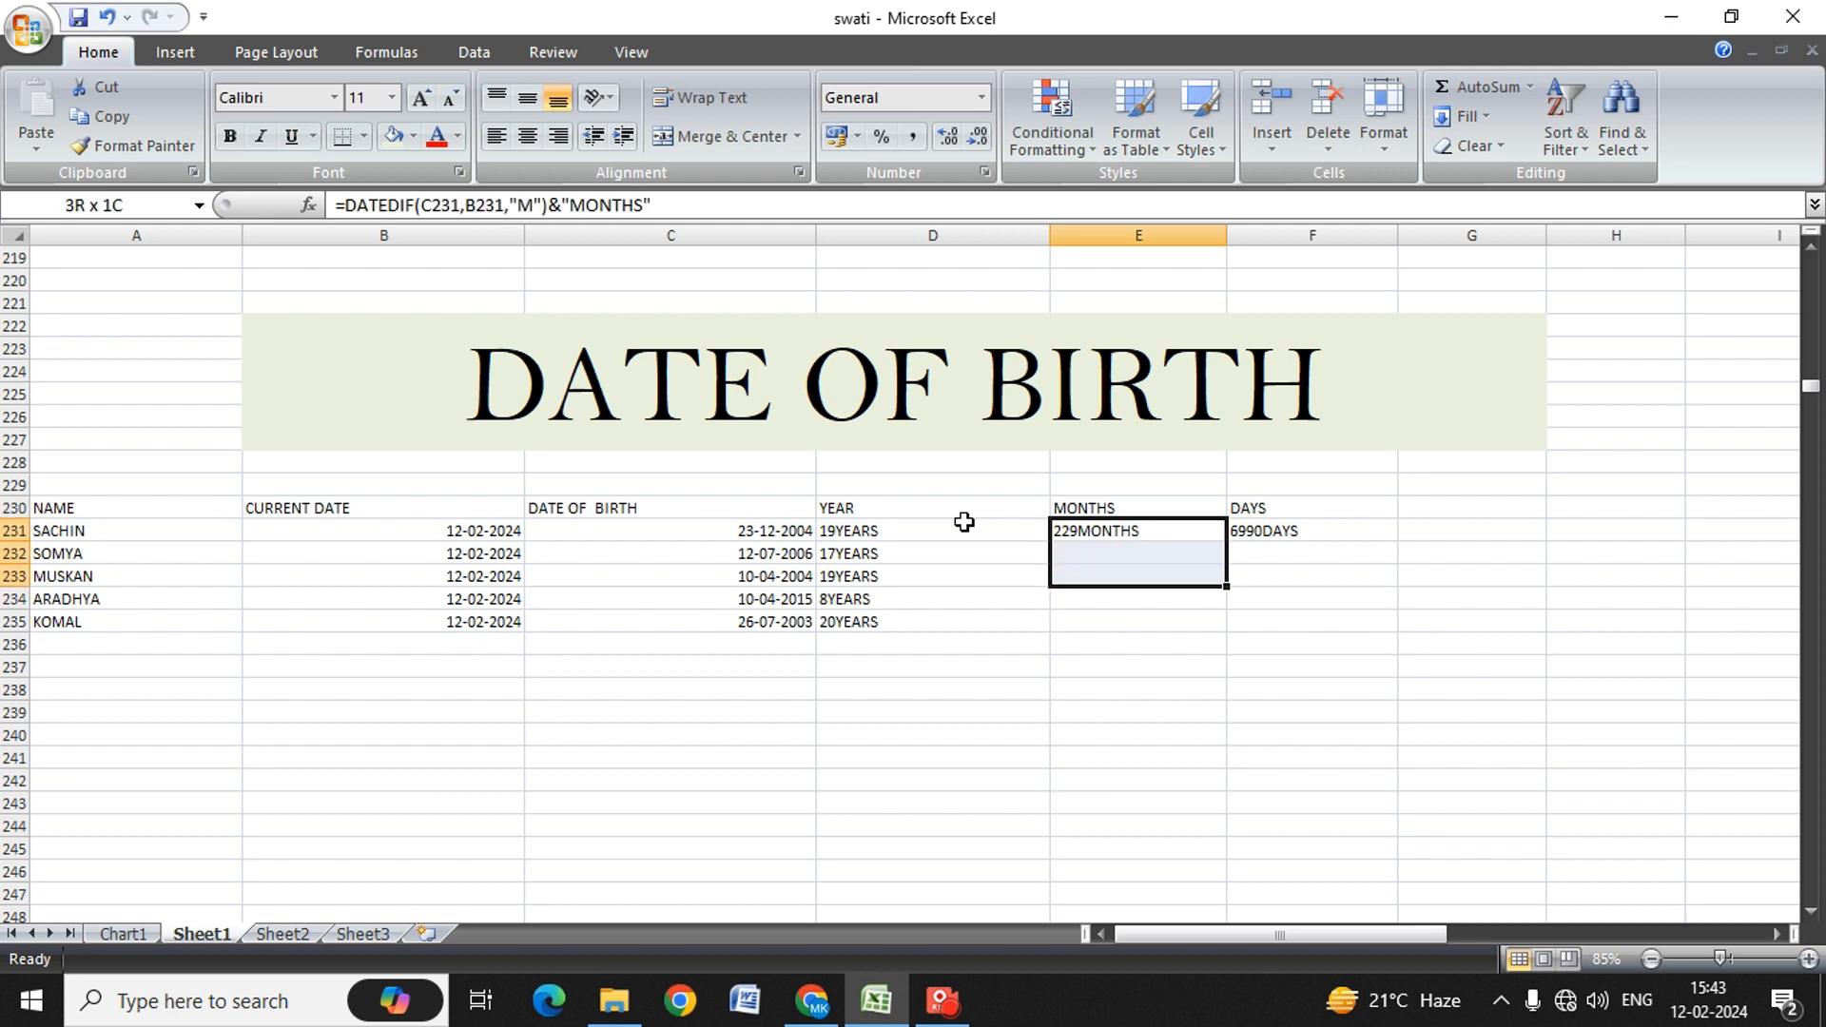
pyautogui.hotkey('ctrl', 'd')
# Step: Fill the DAYS formula from F231 down through F235
pyautogui.press('Right')
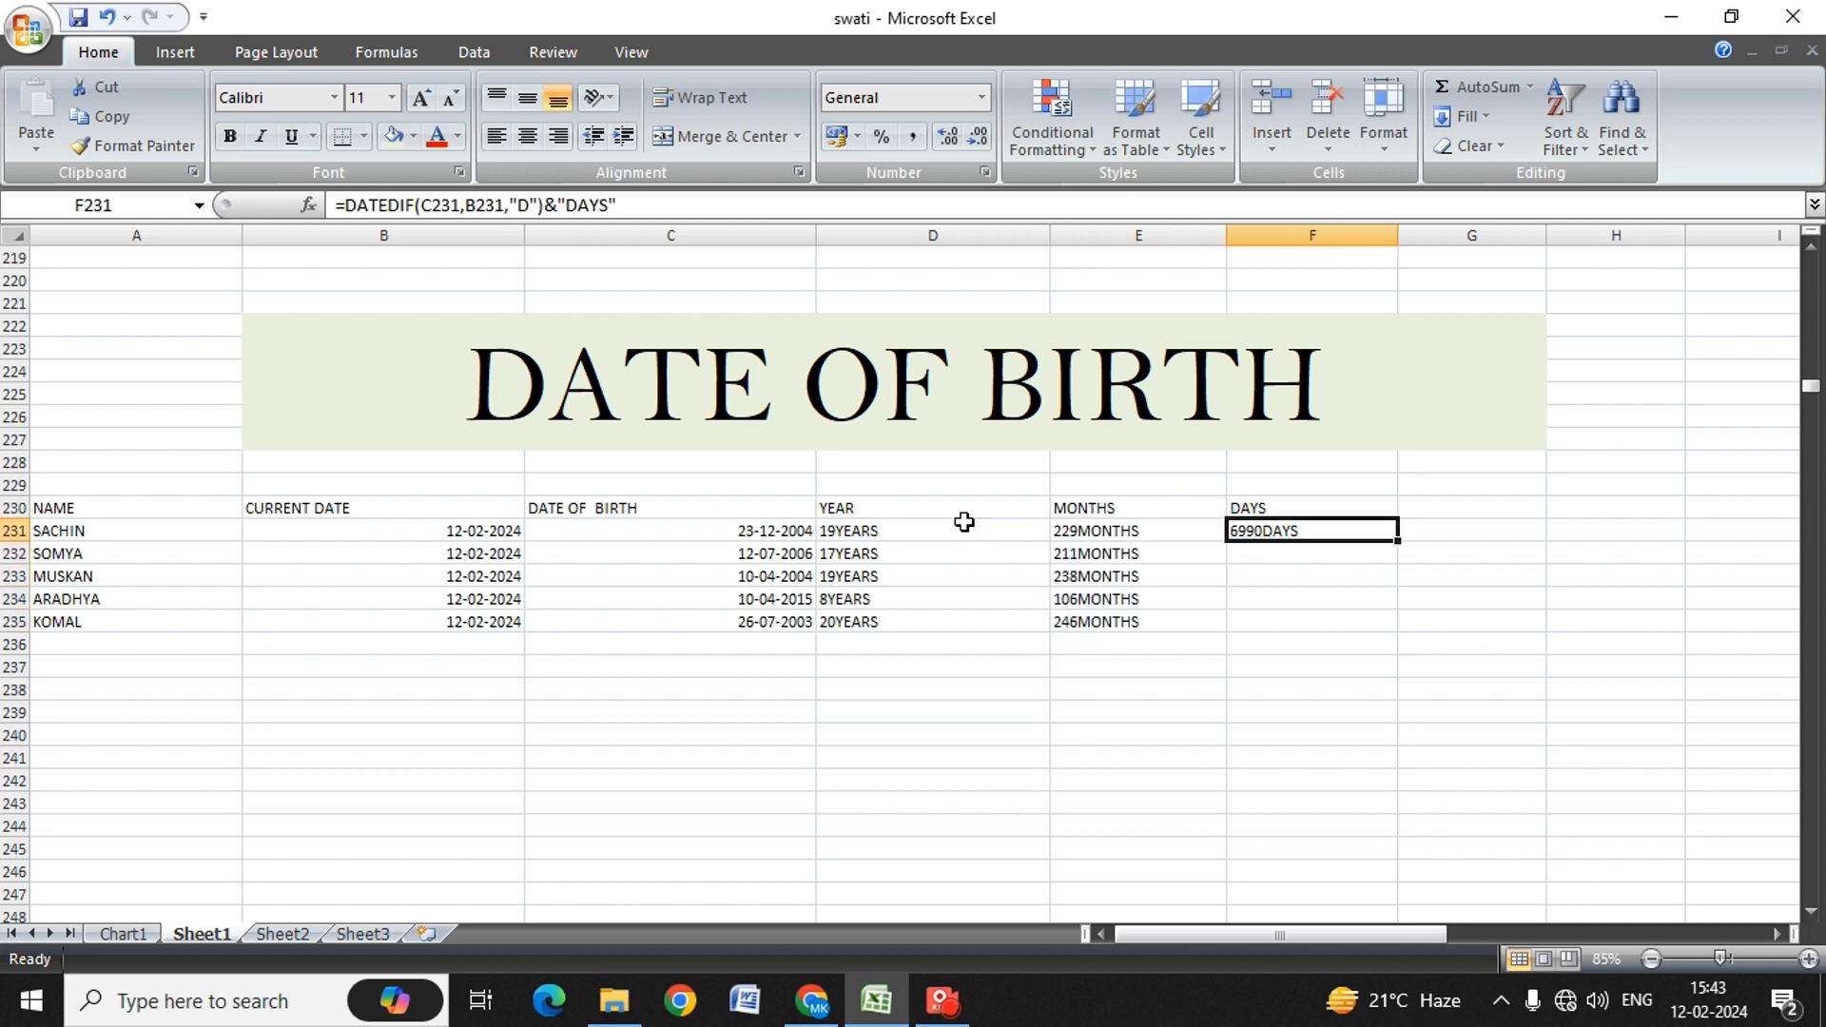
pyautogui.hotkey('shift', 'Down')
pyautogui.hotkey('shift', 'Down')
pyautogui.hotkey('shift', 'Down')
pyautogui.hotkey('shift', 'Down')
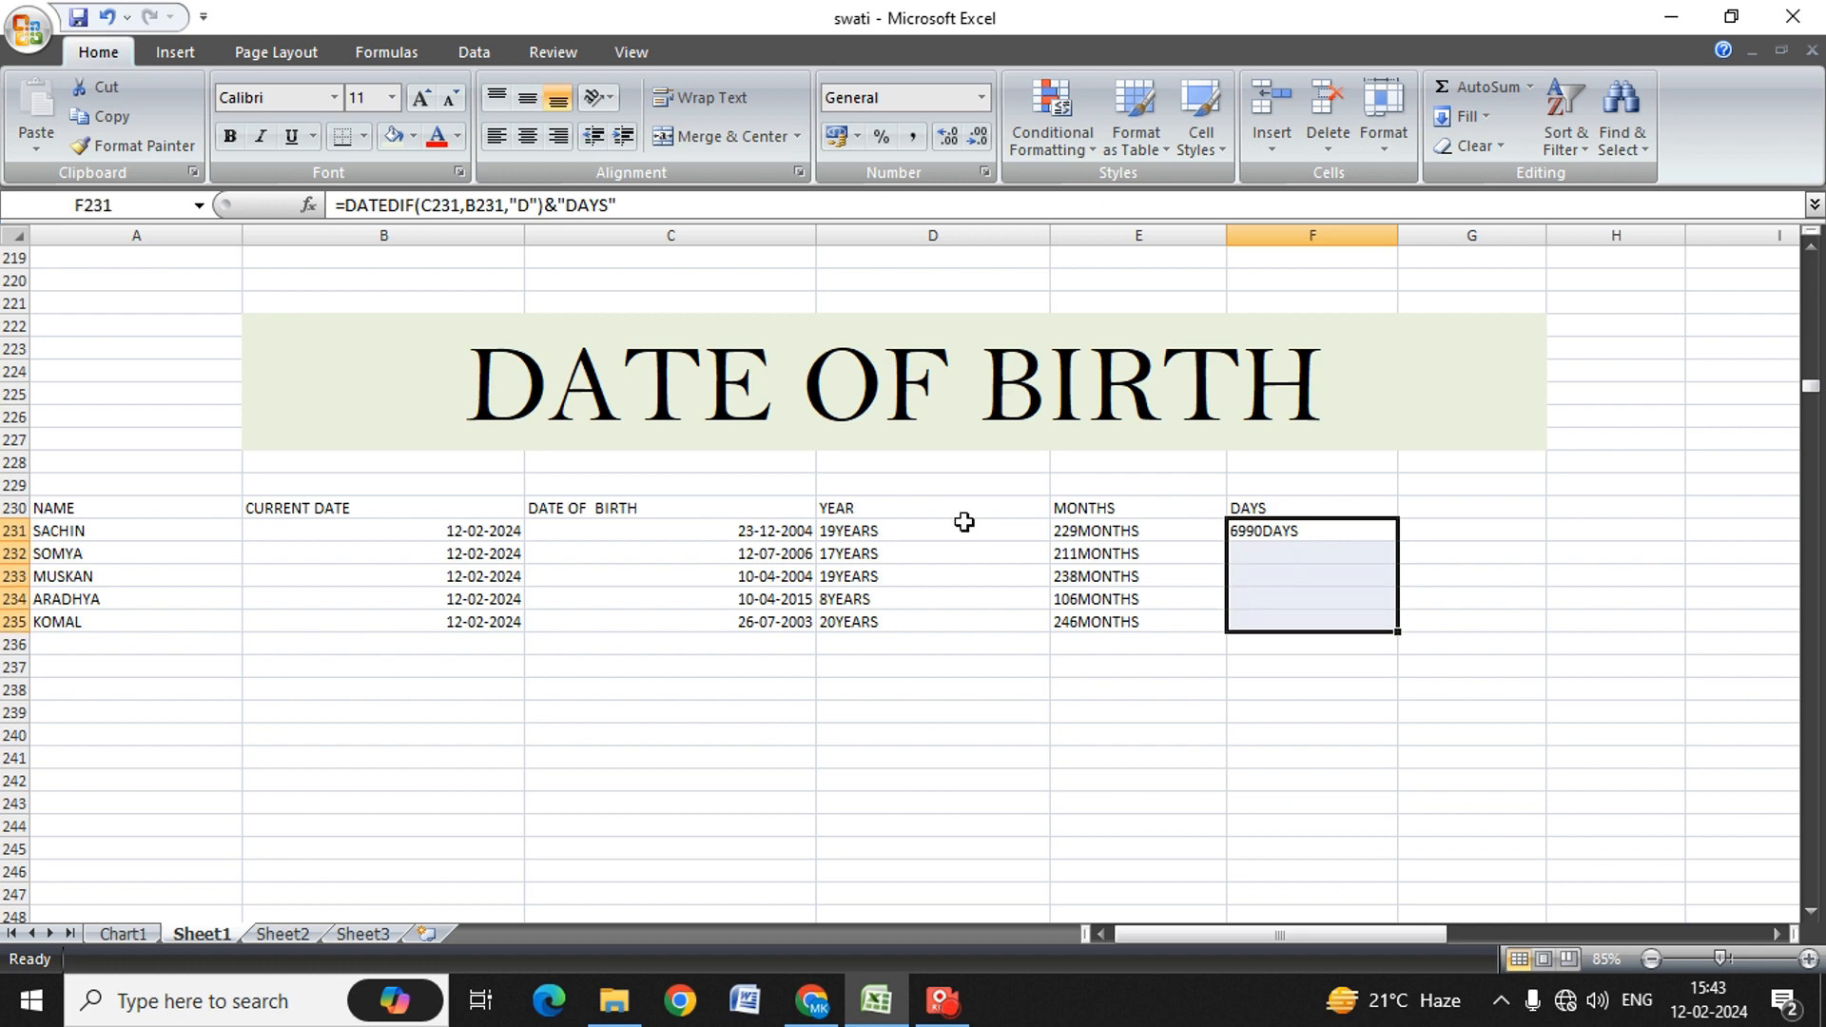
pyautogui.hotkey('ctrl', 'd')
# Step: Review the finished table, checking the name column and the date, YEAR, MONTHS and DAYS cells across row 231
pyautogui.press('Left')
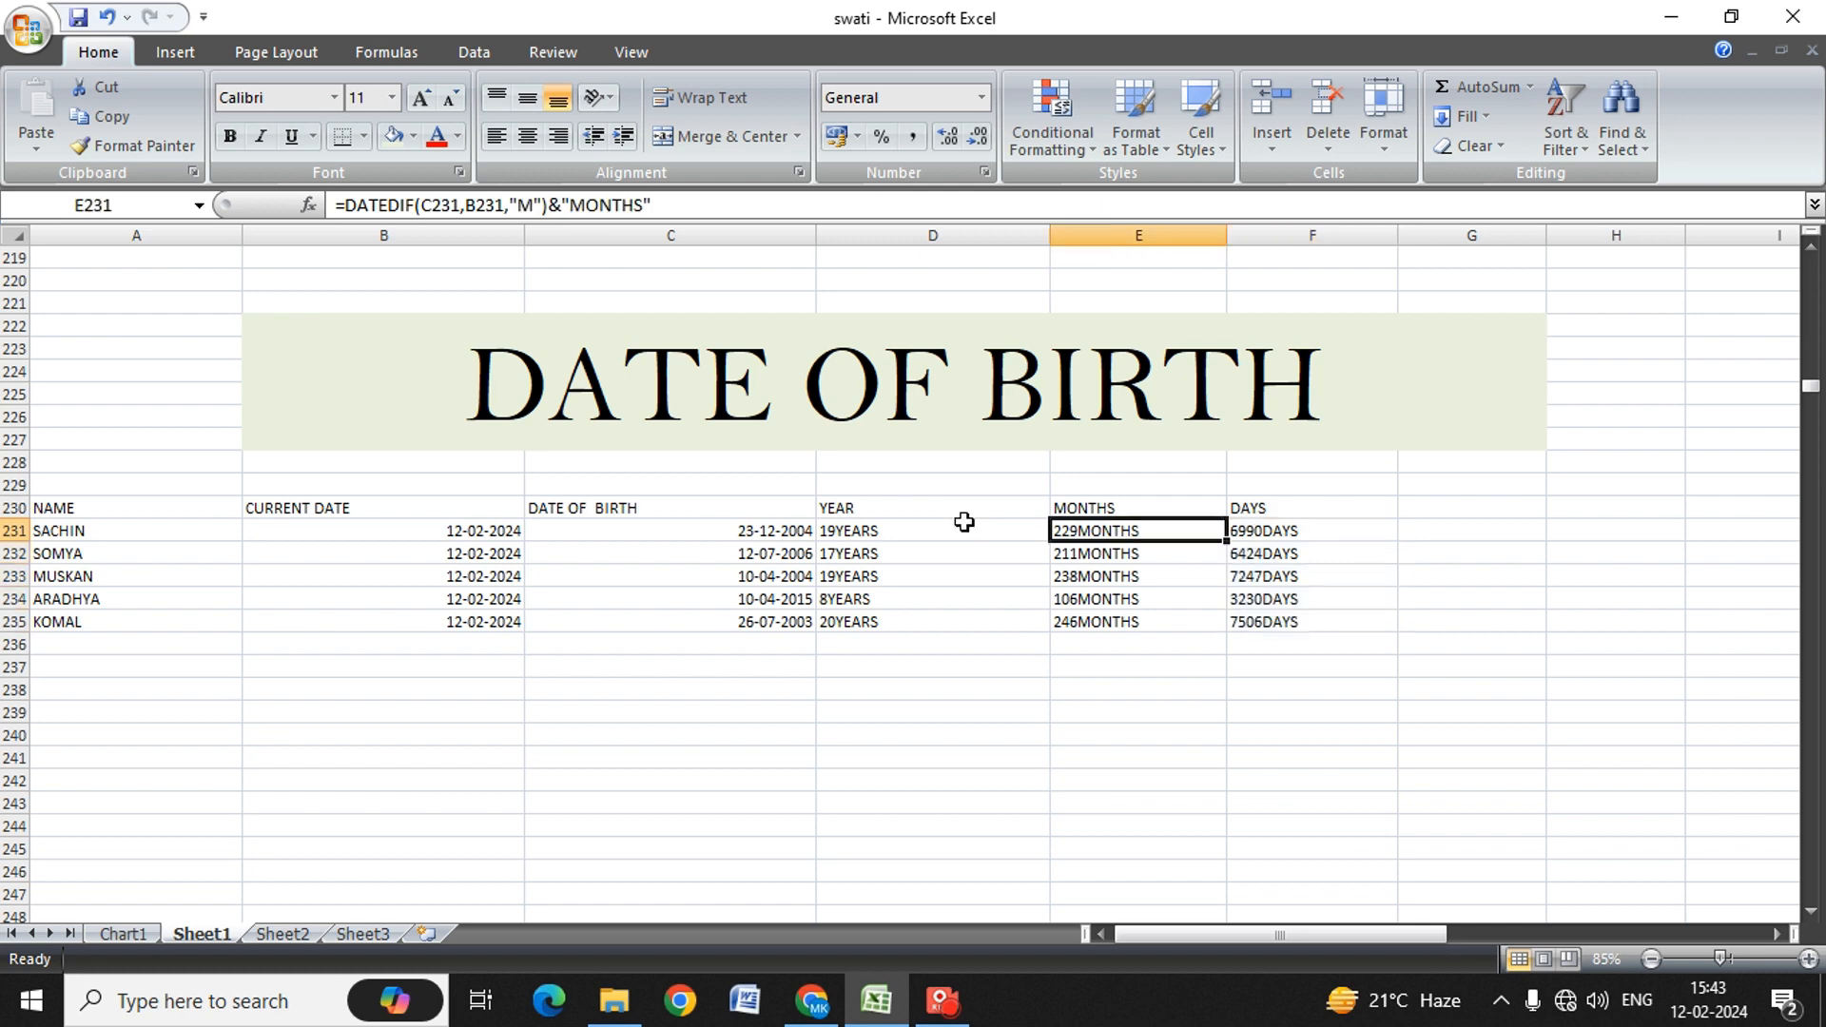
pyautogui.press('Left')
pyautogui.press('Left')
pyautogui.press('Left')
pyautogui.press('Left')
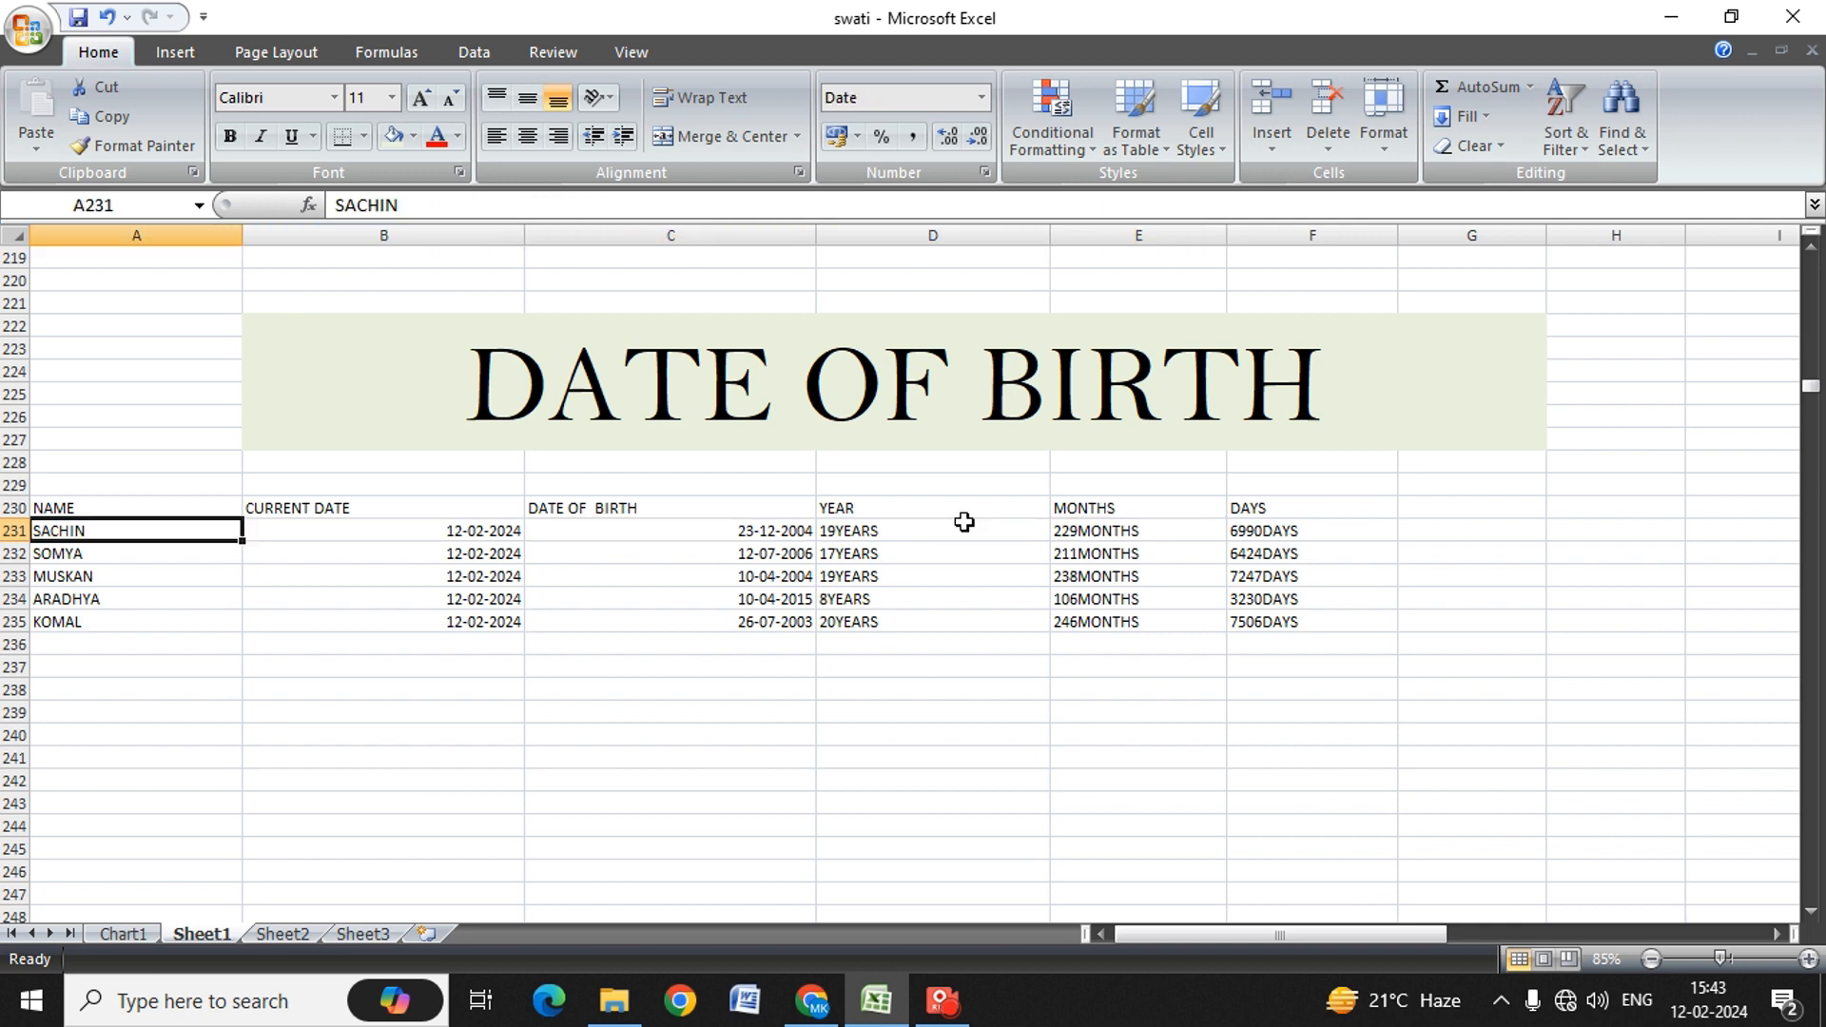
pyautogui.press('Up')
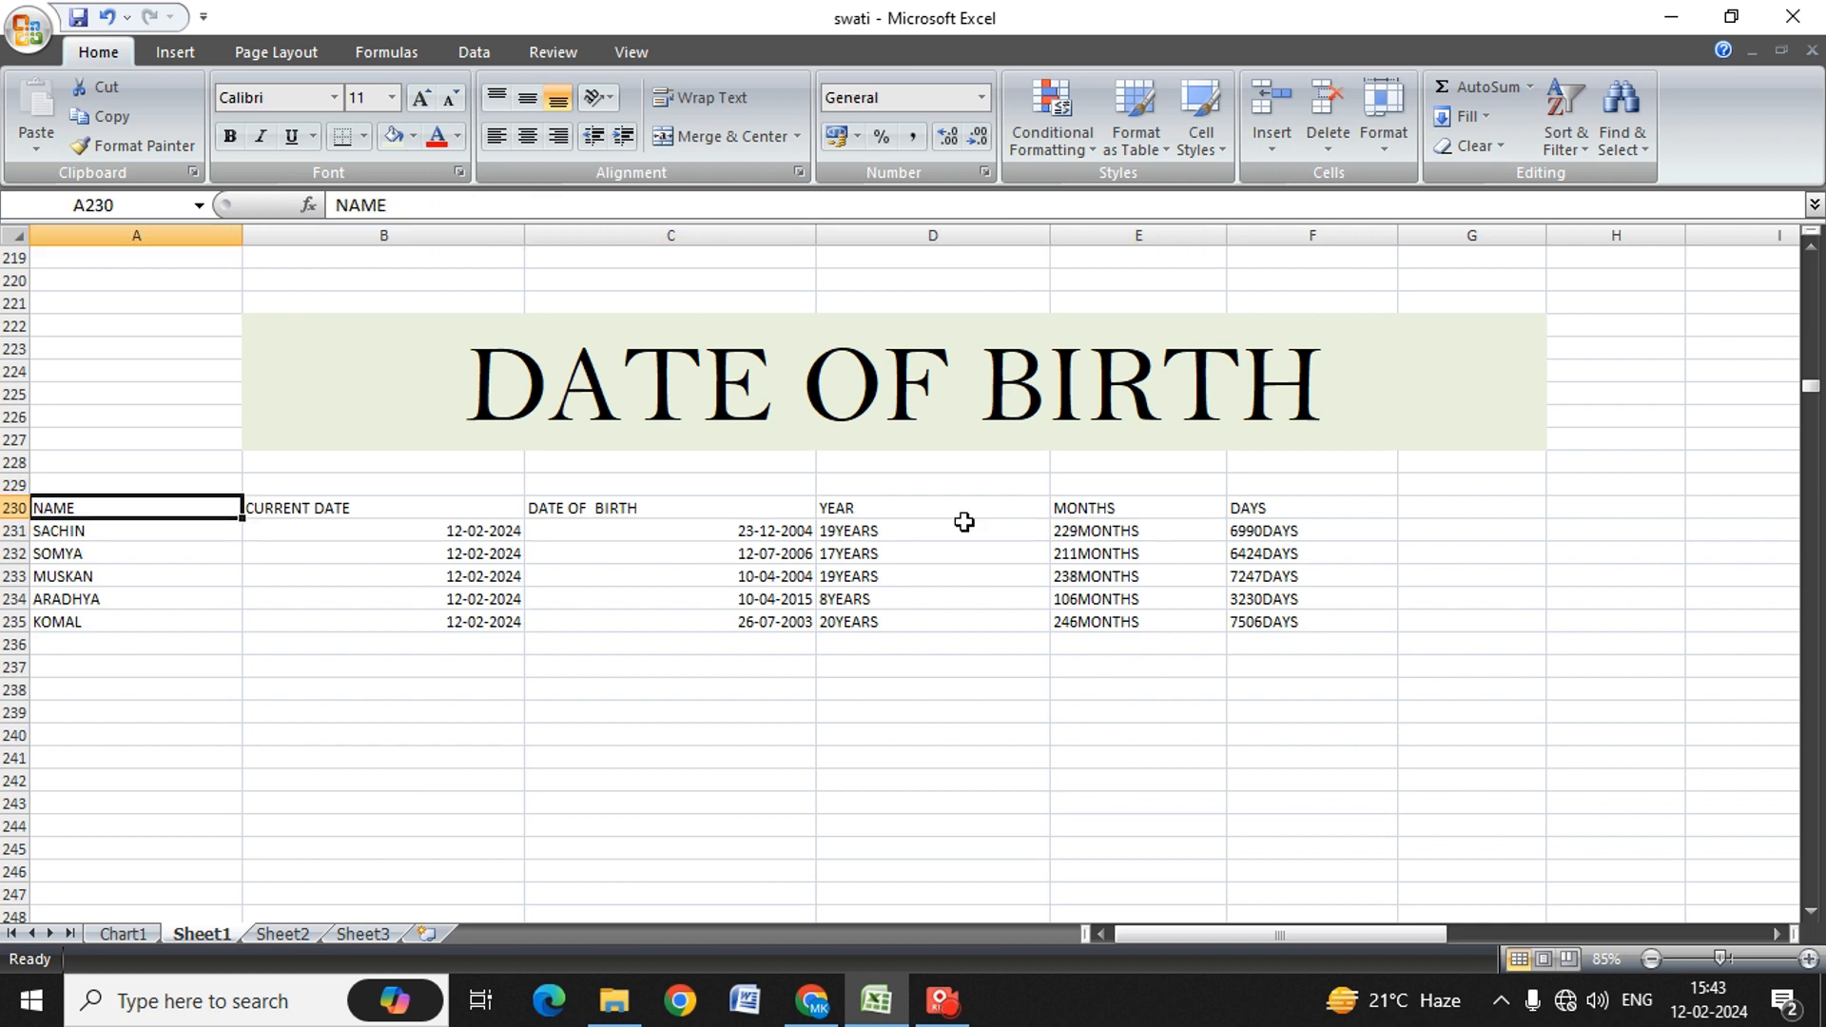
pyautogui.press('Down')
pyautogui.press('Down')
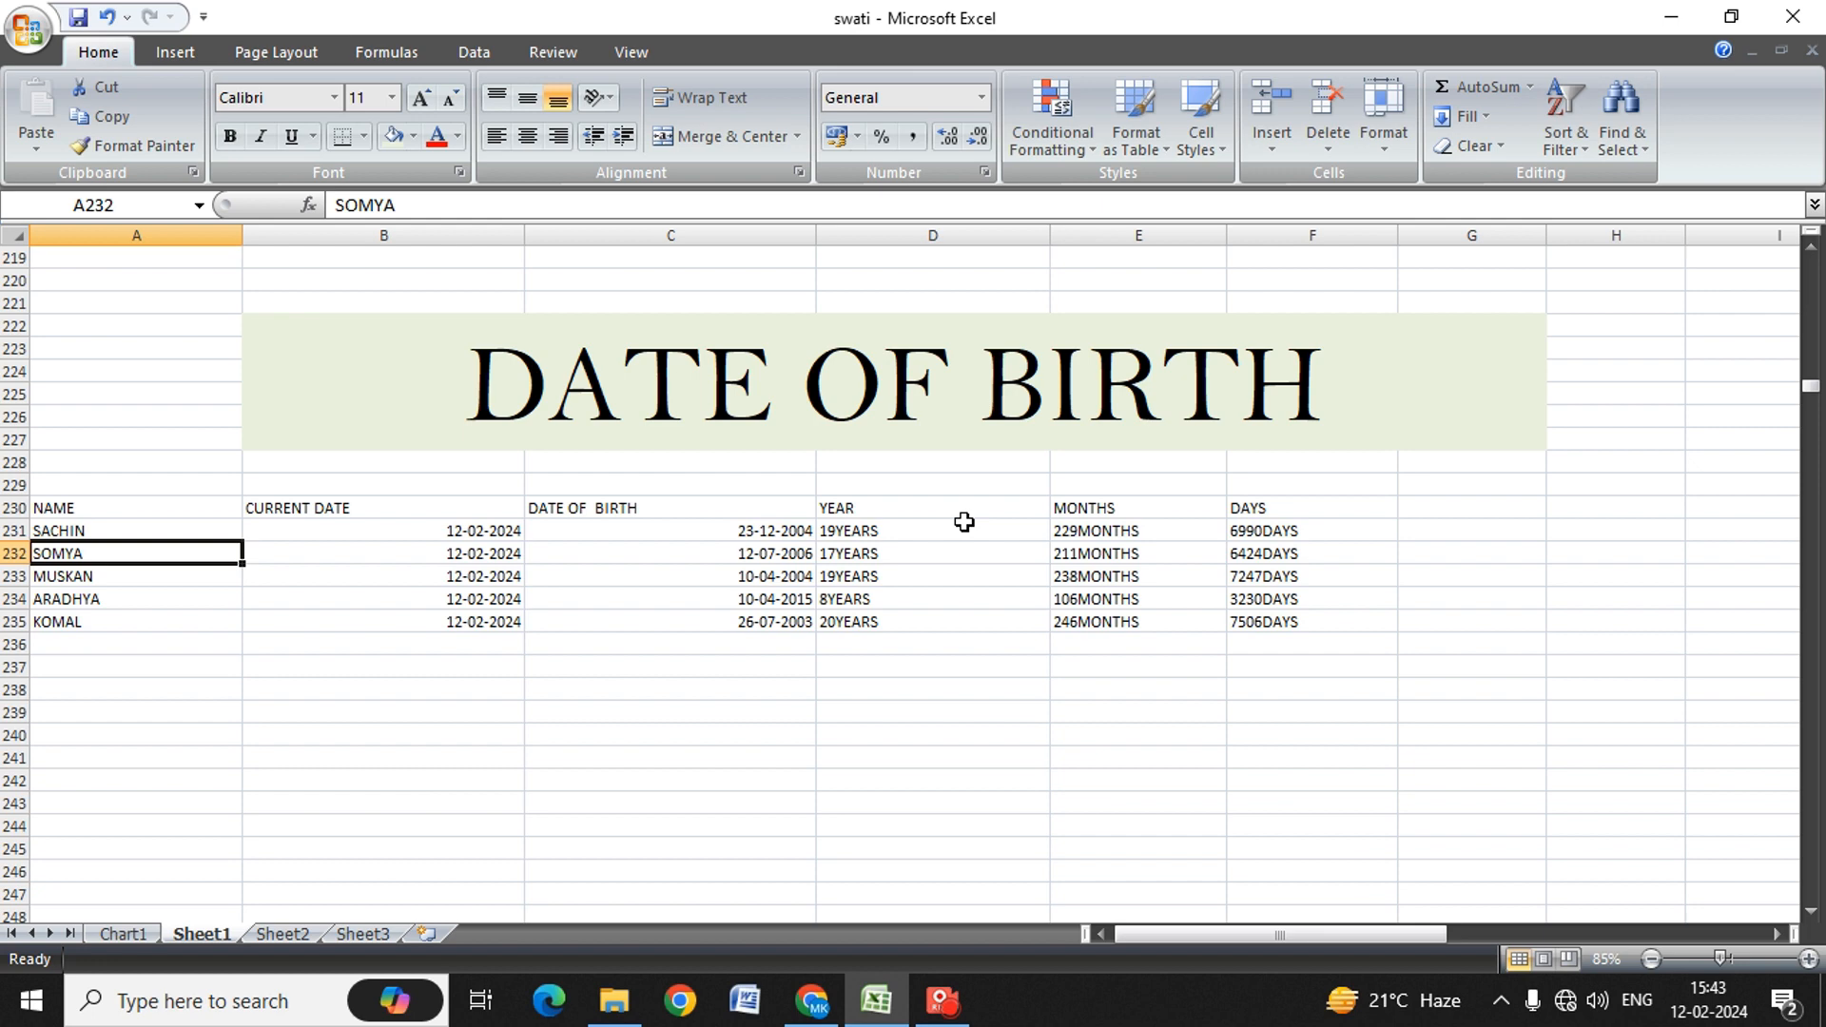
pyautogui.click(963, 522)
pyautogui.press('Left')
pyautogui.press('Left')
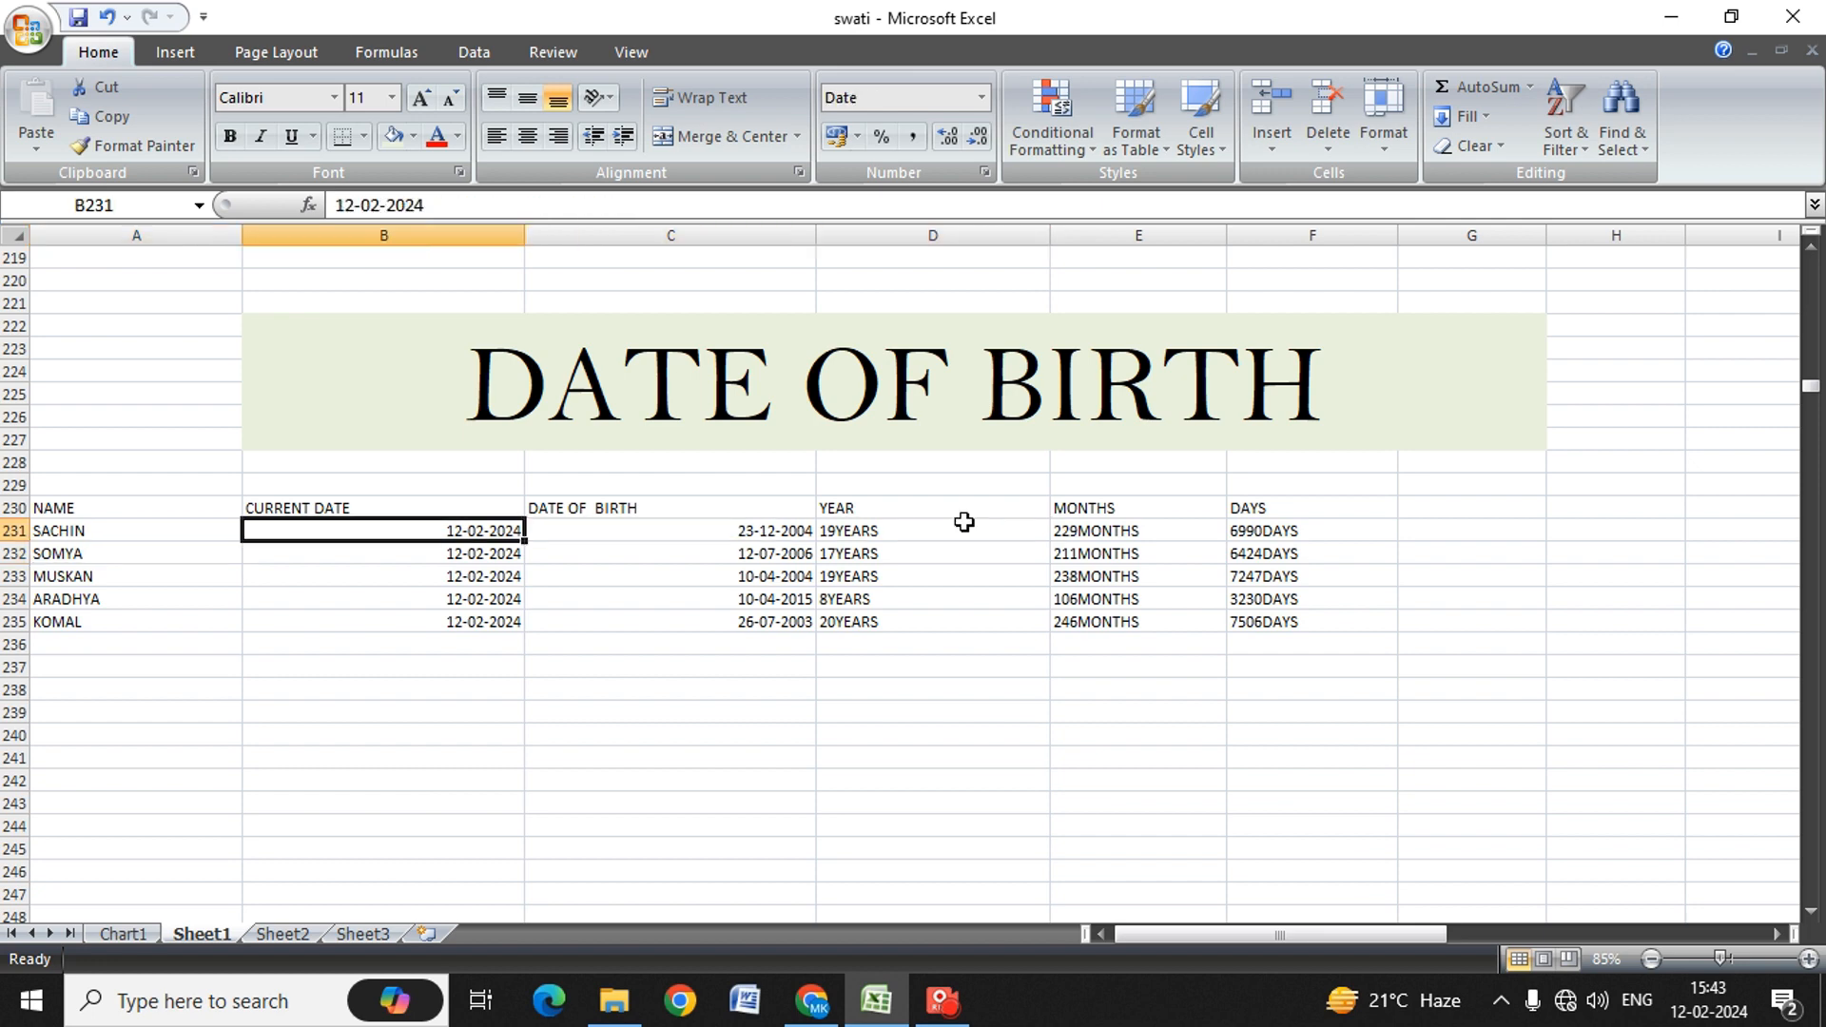
pyautogui.press('Right')
pyautogui.press('Right')
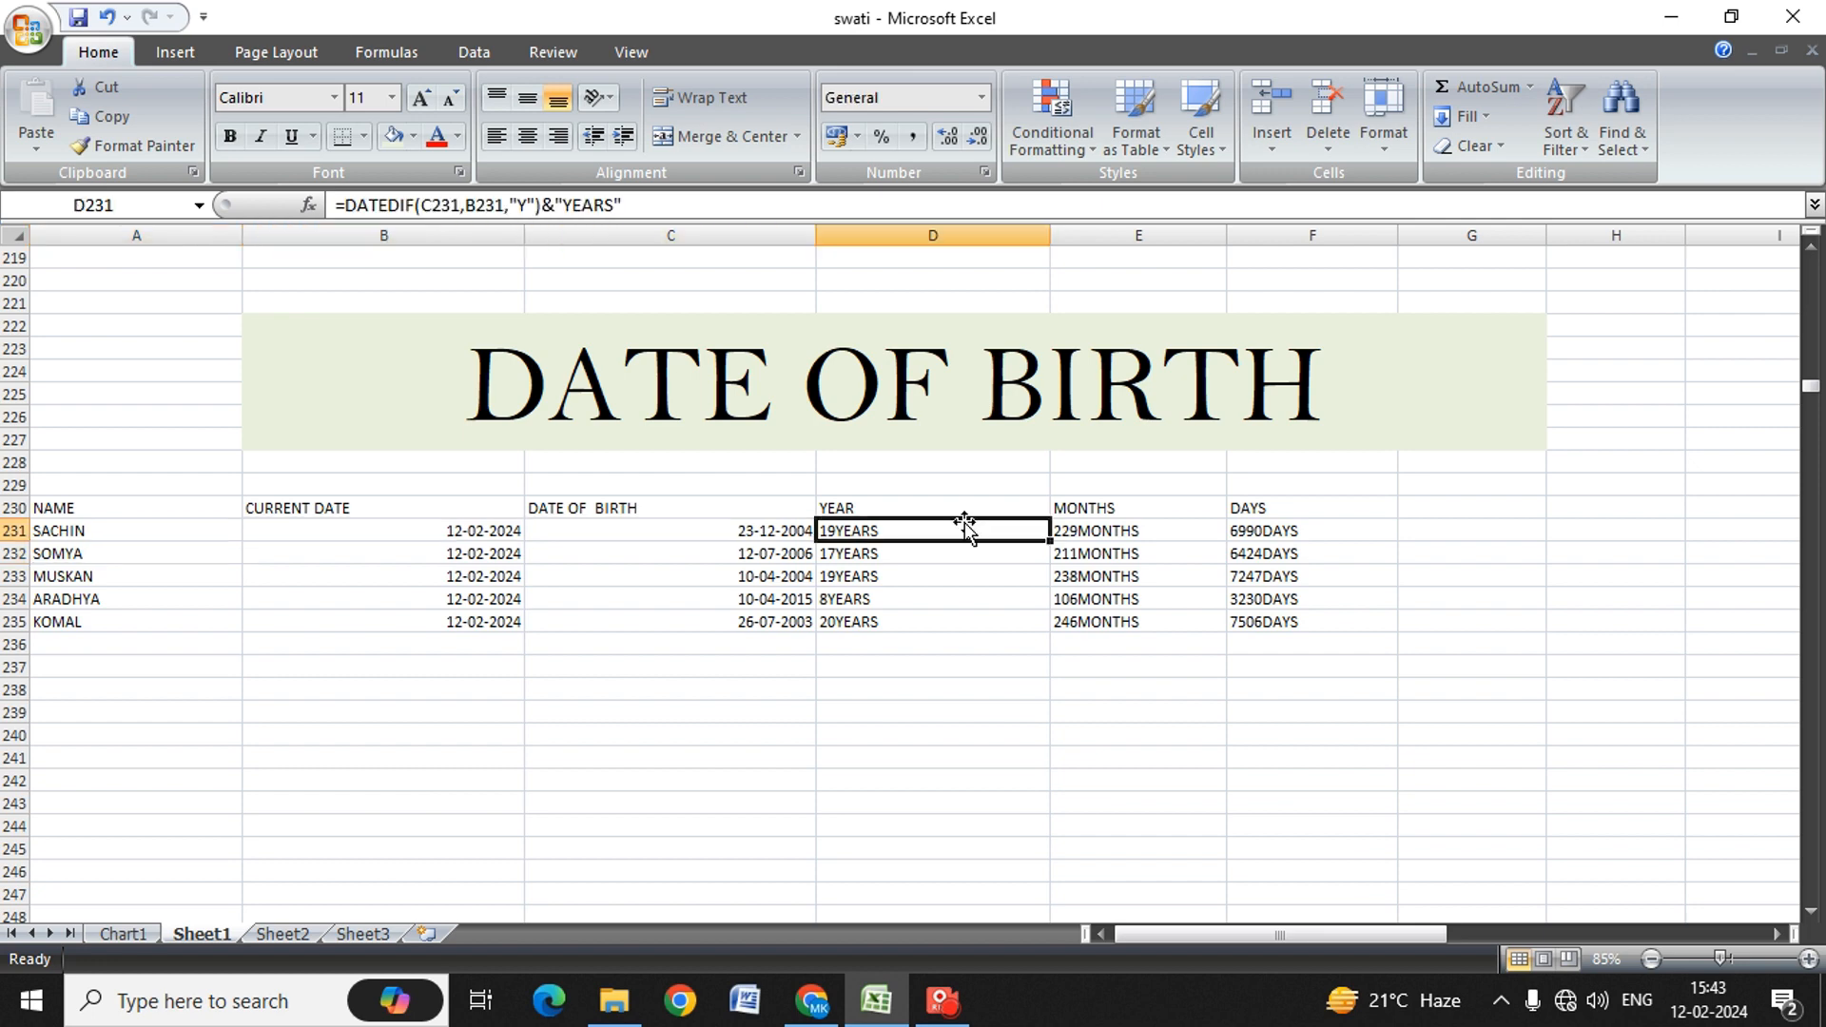
pyautogui.press('Right')
pyautogui.press('Right')
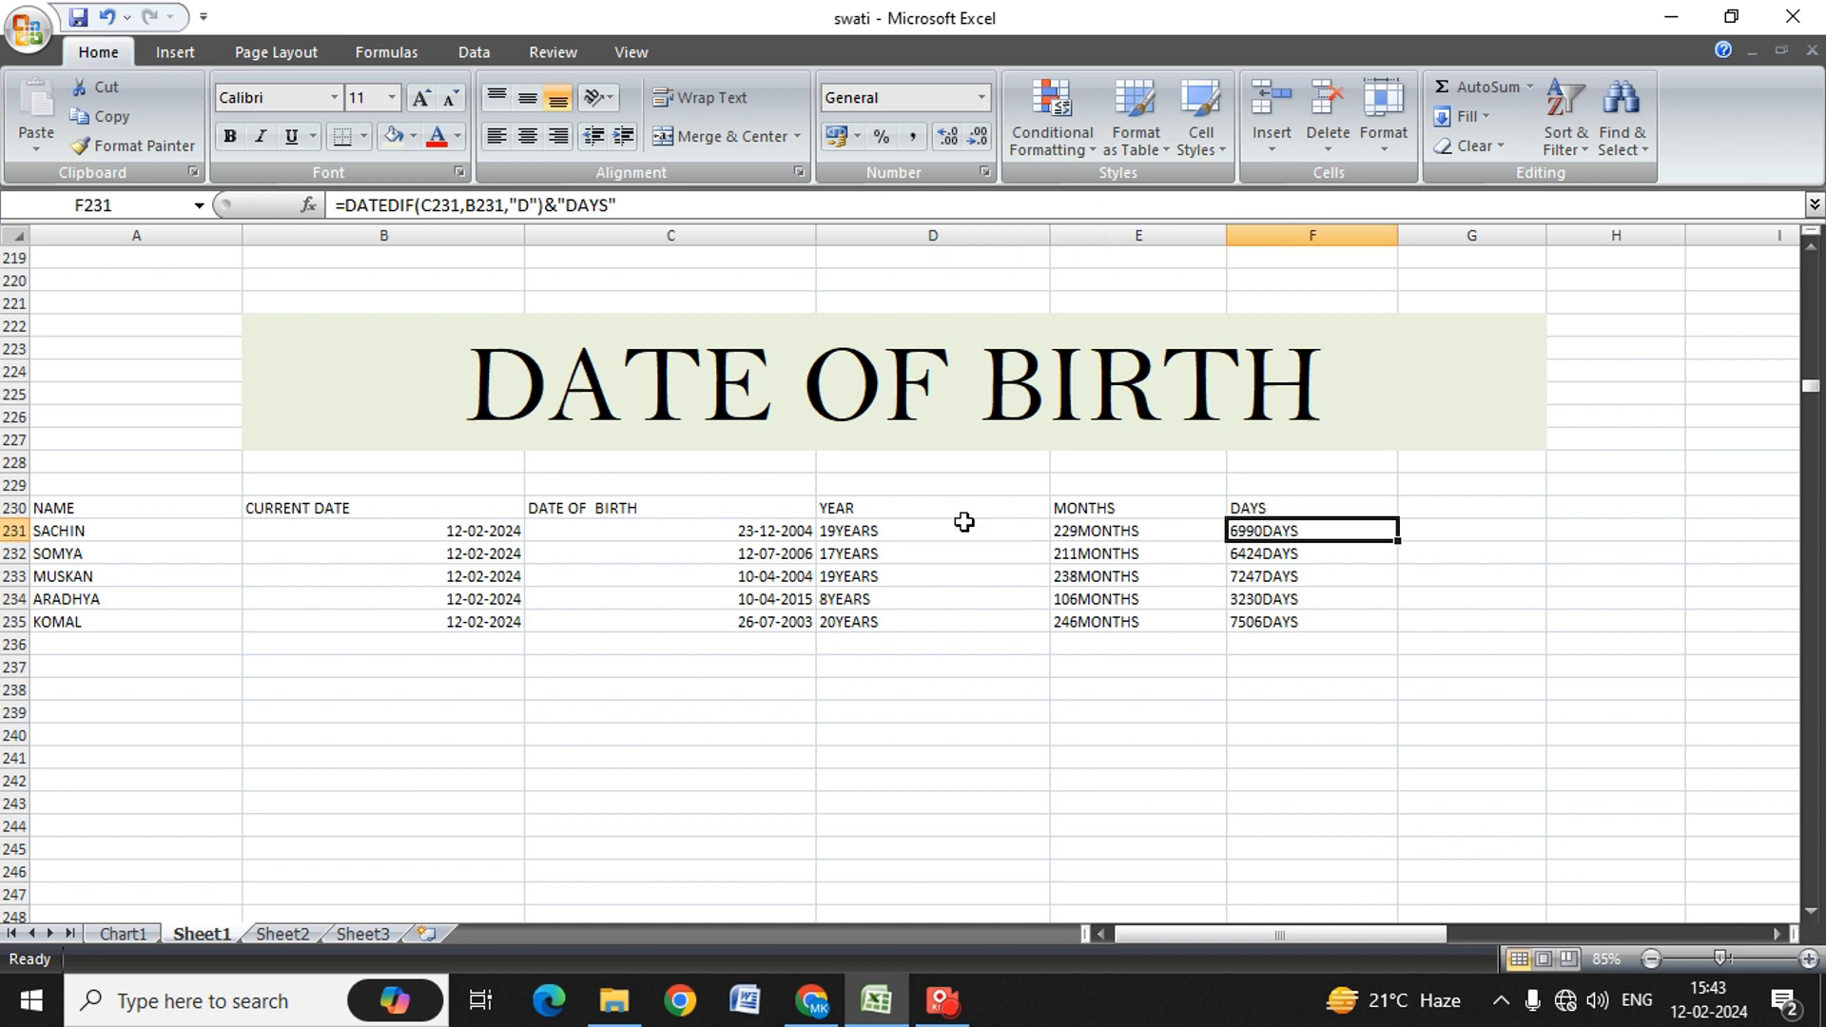